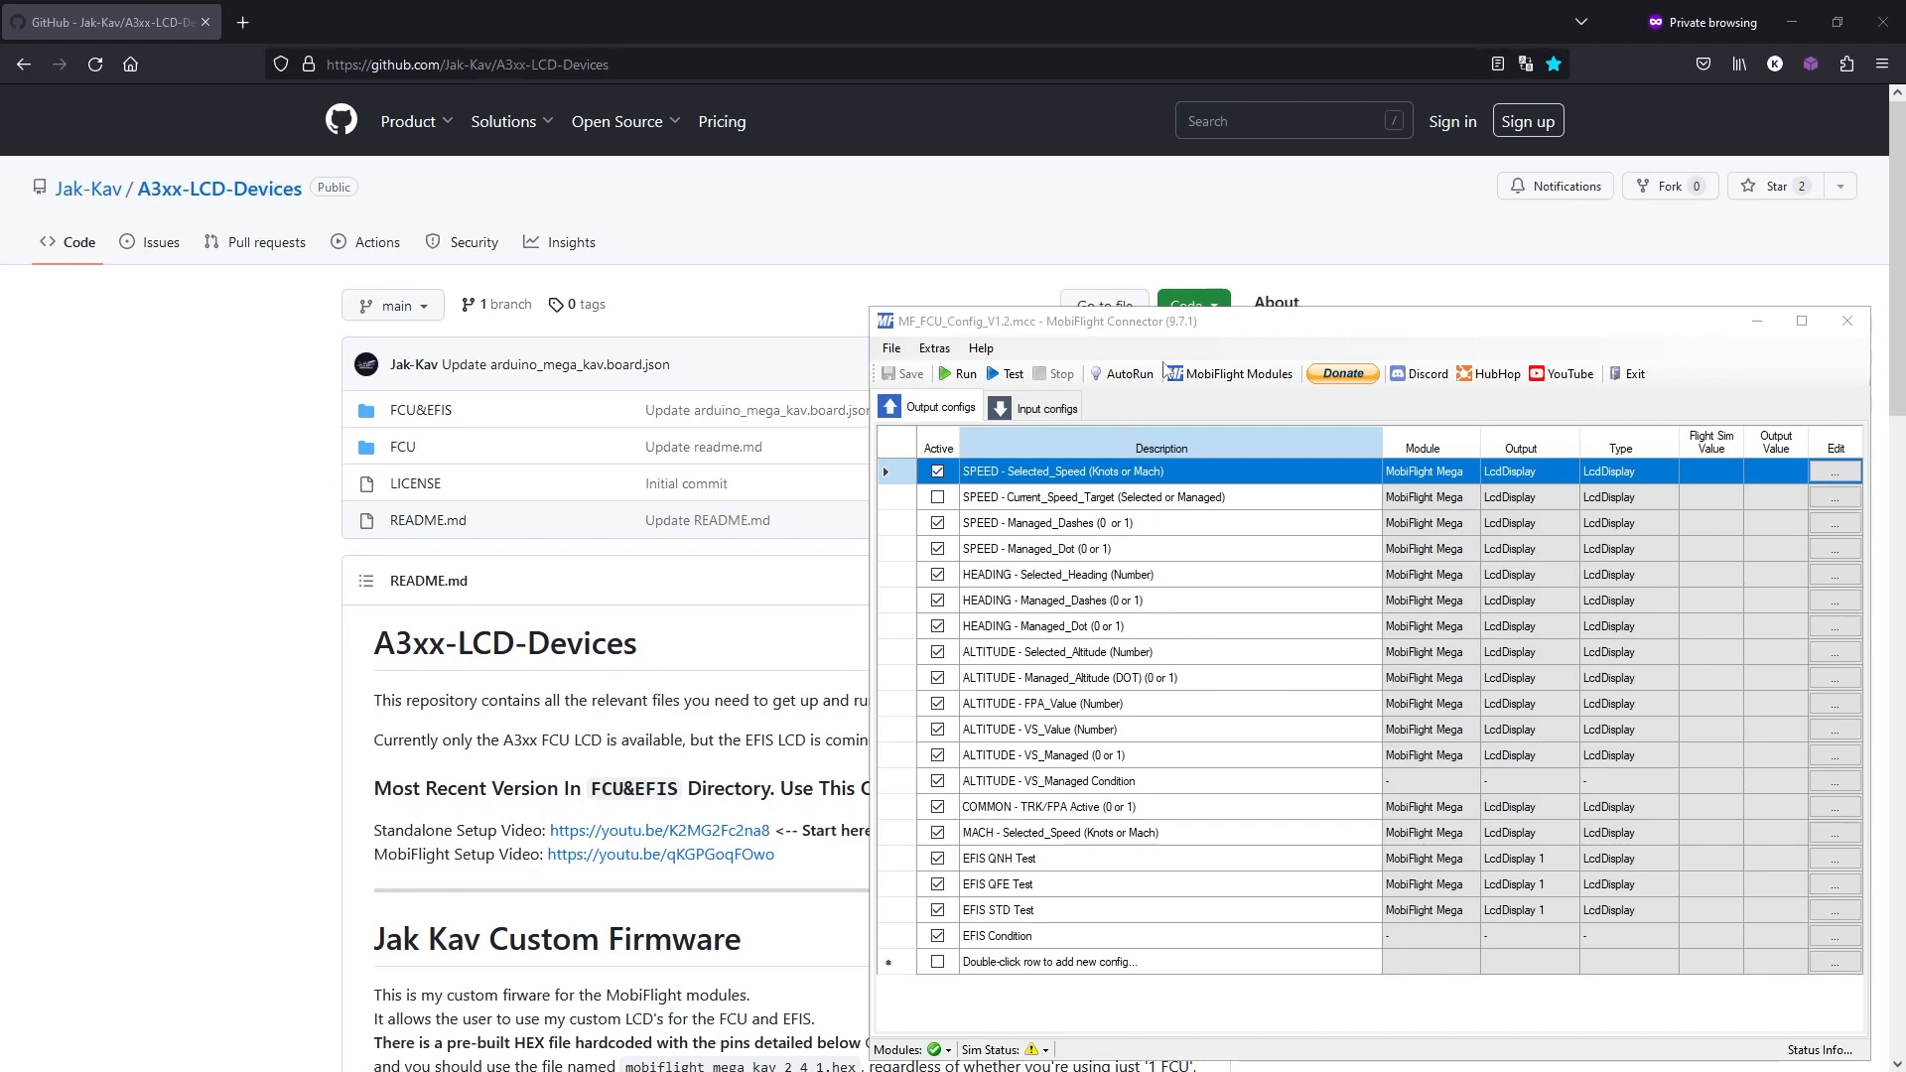
Step: Inspect the connected MobiFlight Mega board and its LCD devices in the MobiFlight module settings
left_click(1144, 324)
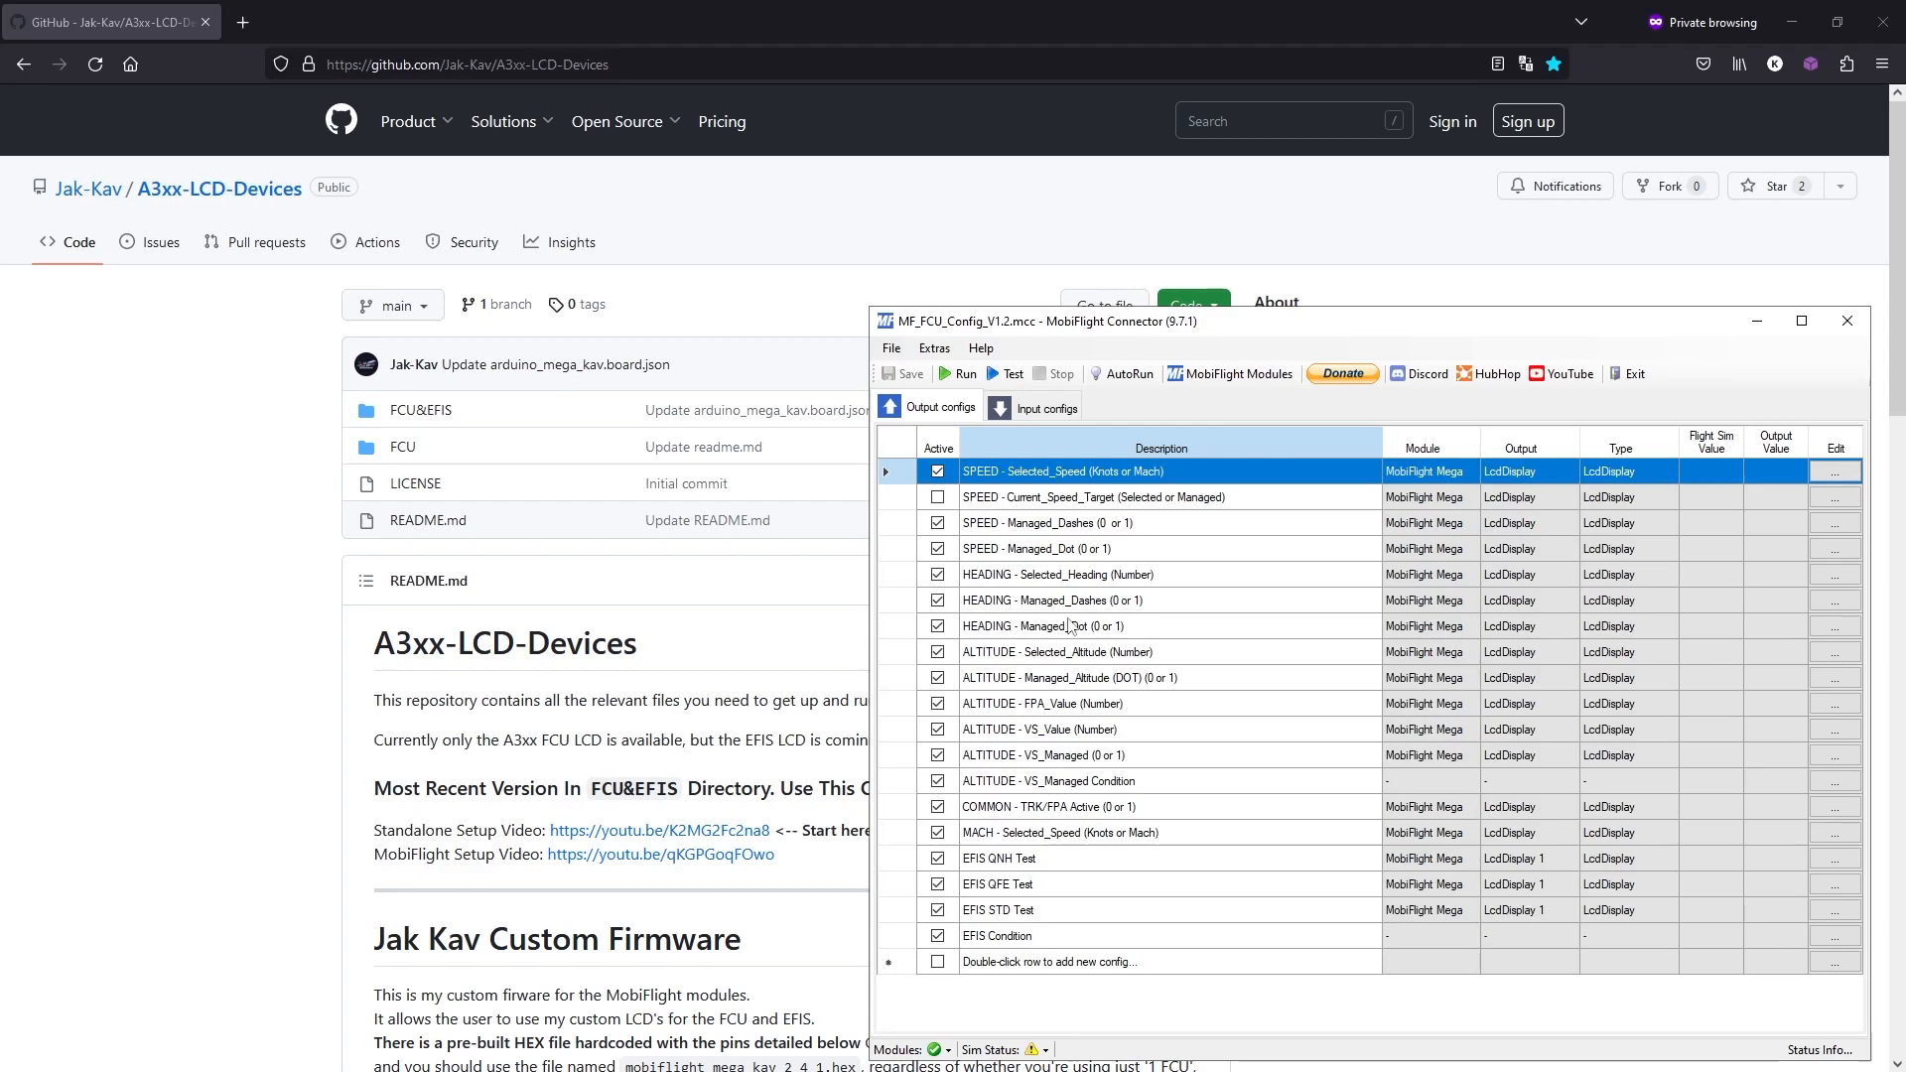
left_click(1241, 375)
left_click(1110, 478)
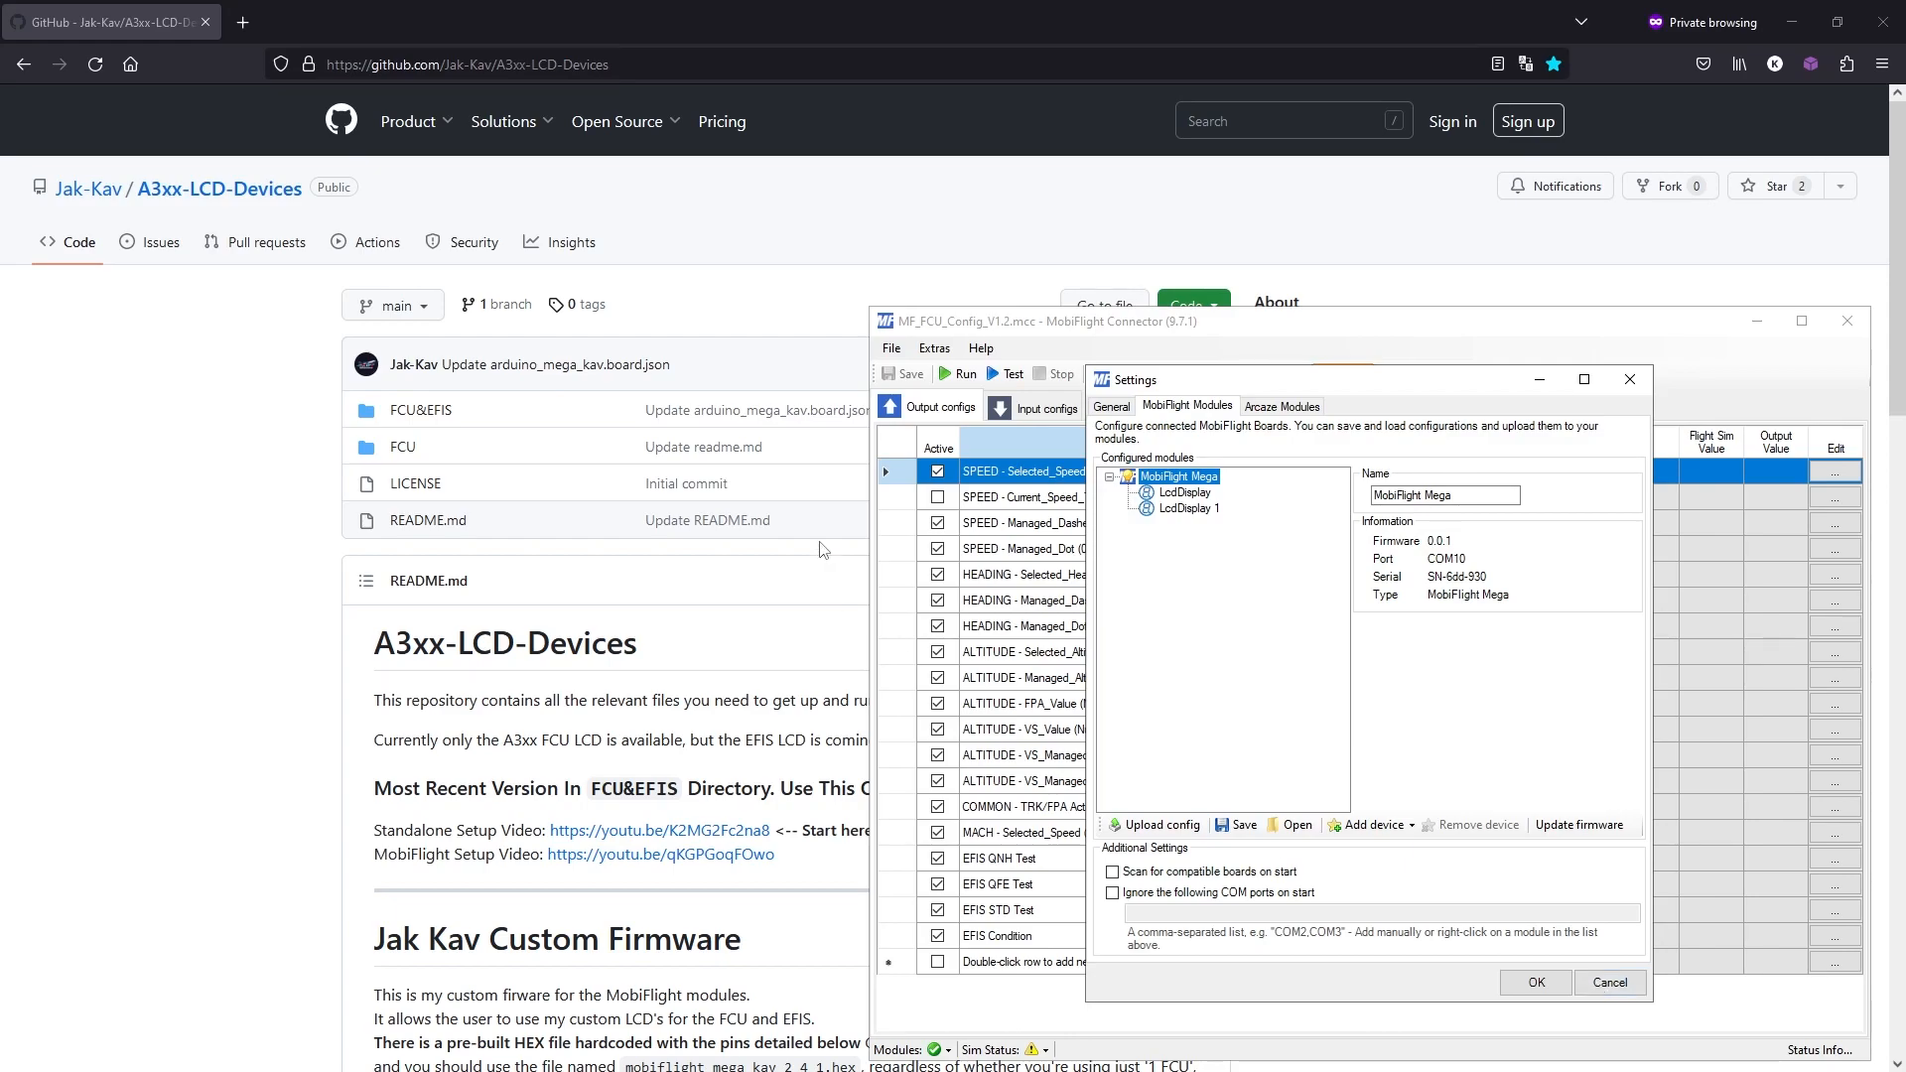
left_click(1609, 983)
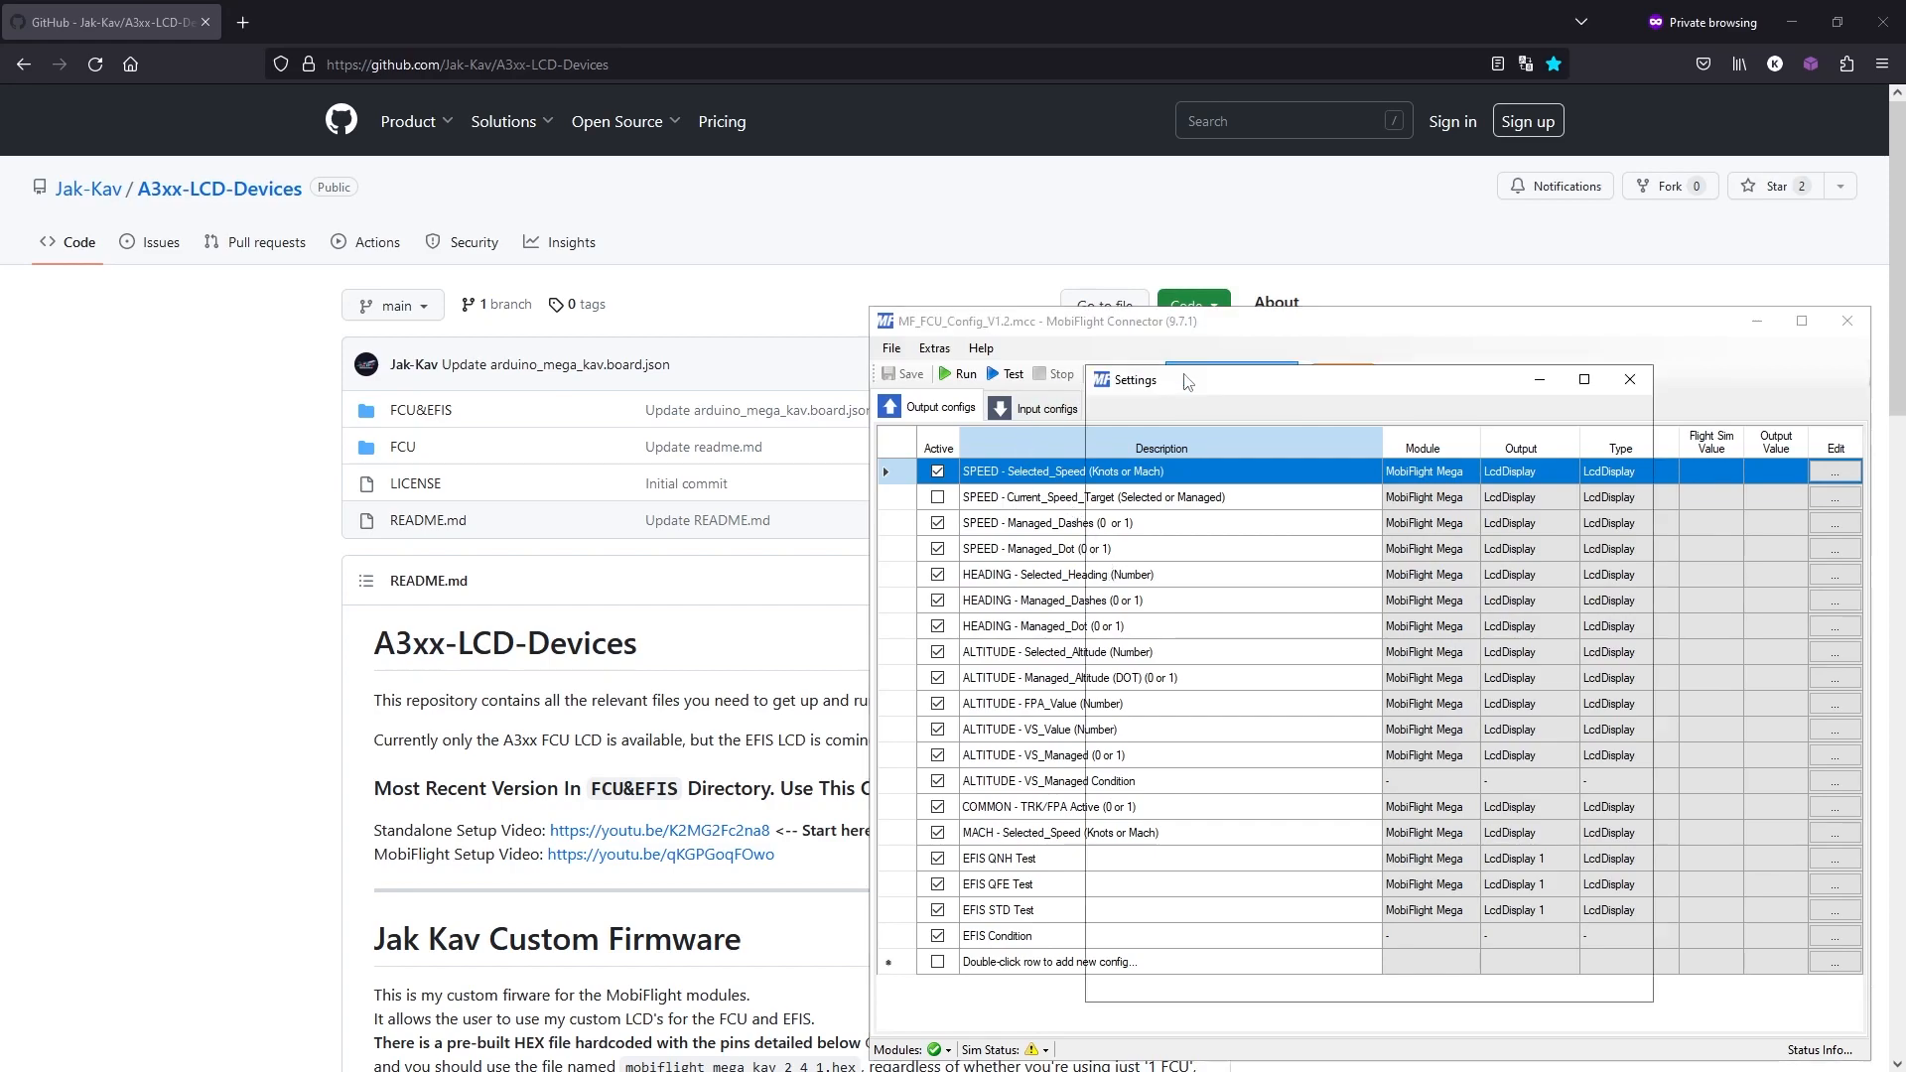
left_click(1231, 374)
double_click(1162, 477)
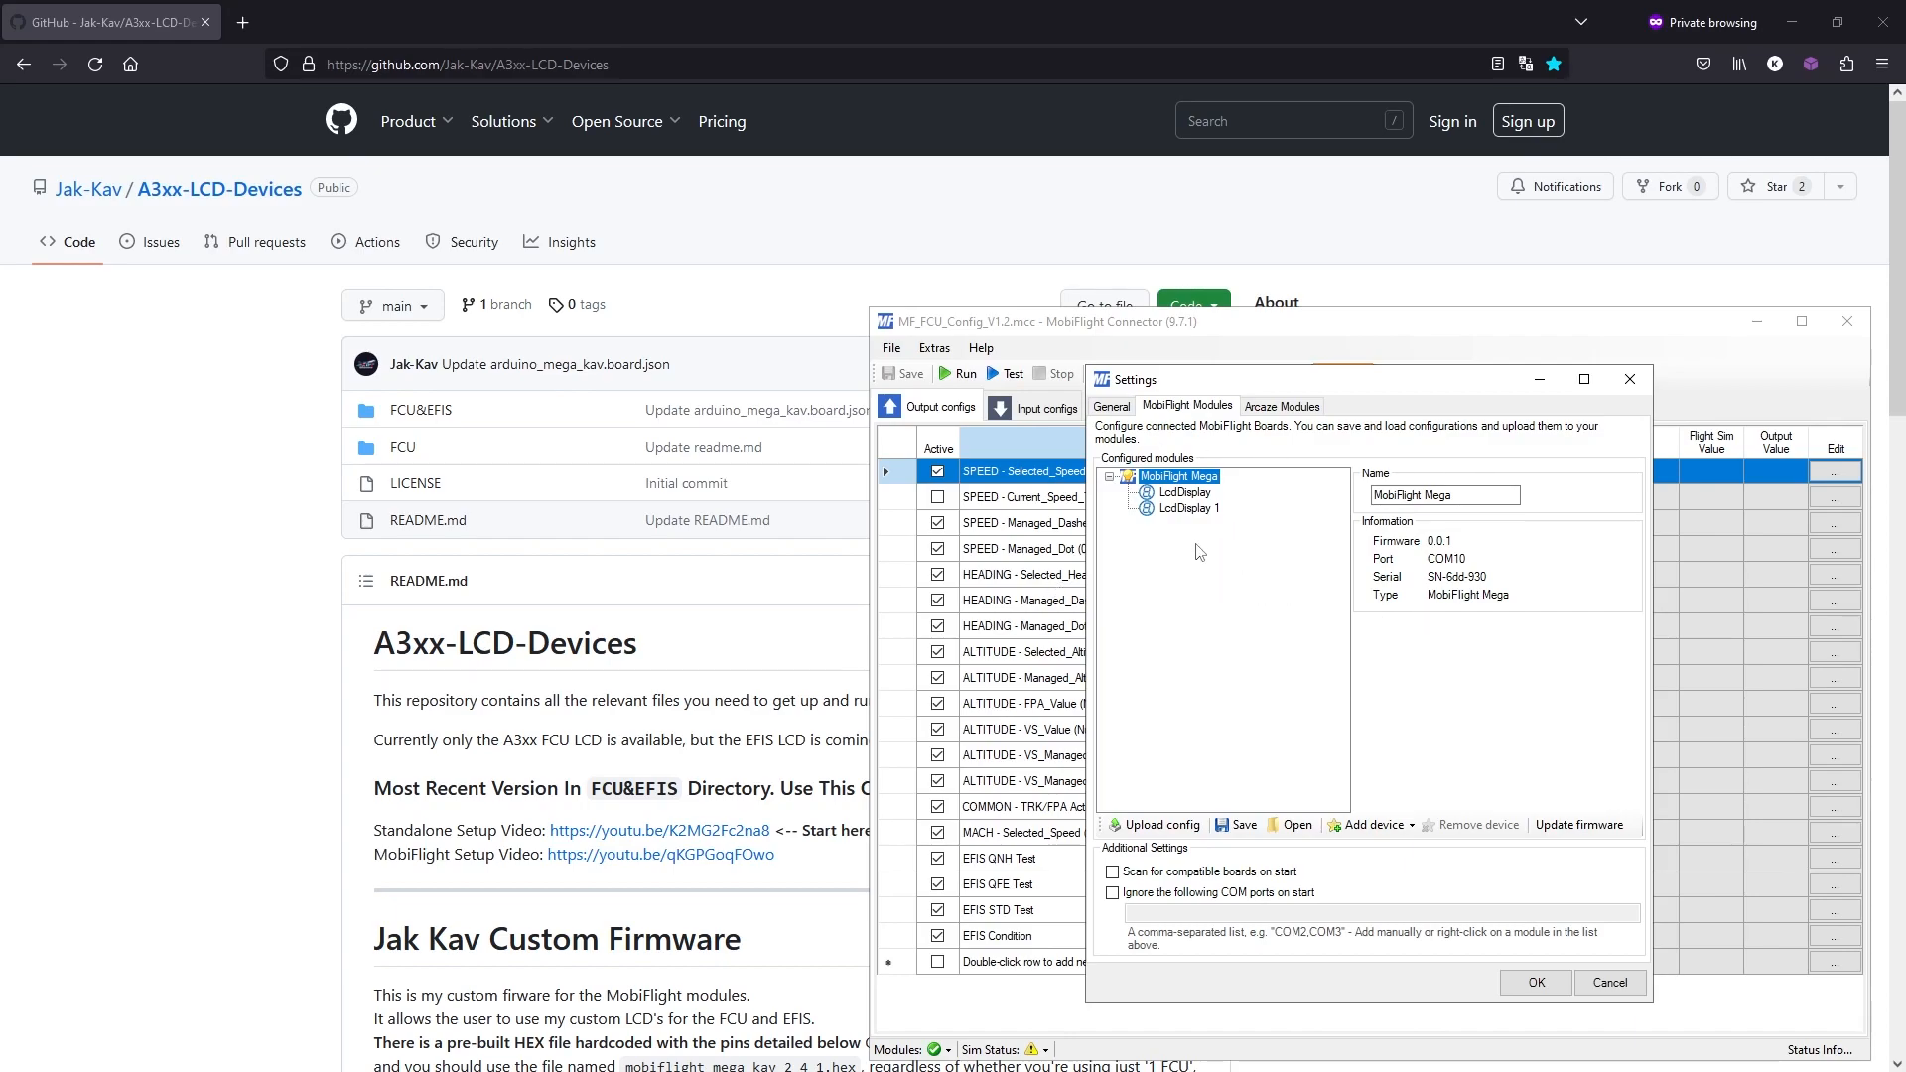
mouse_move(1177, 481)
left_click(1609, 983)
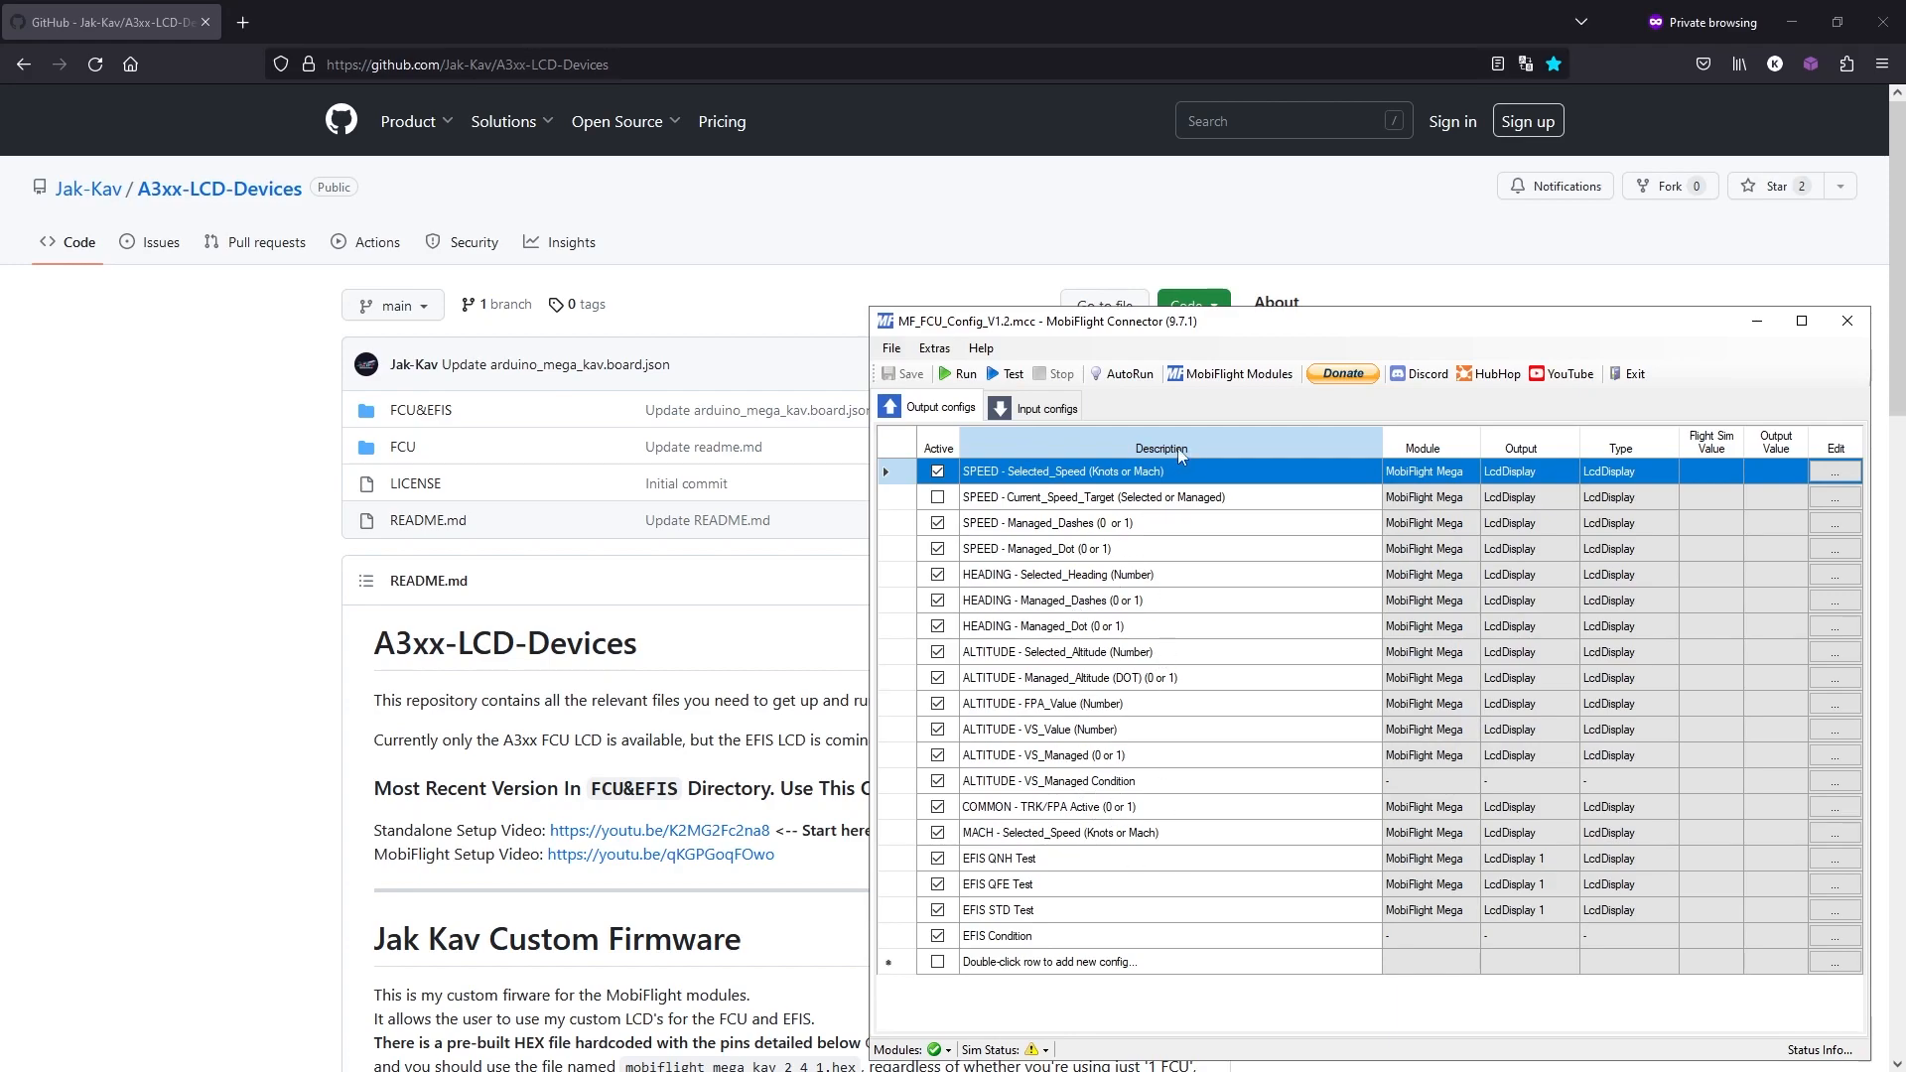
Step: Reset the MobiFlight Mega board to uninstall its firmware, accept the settings, and recheck the module list
left_click(1211, 384)
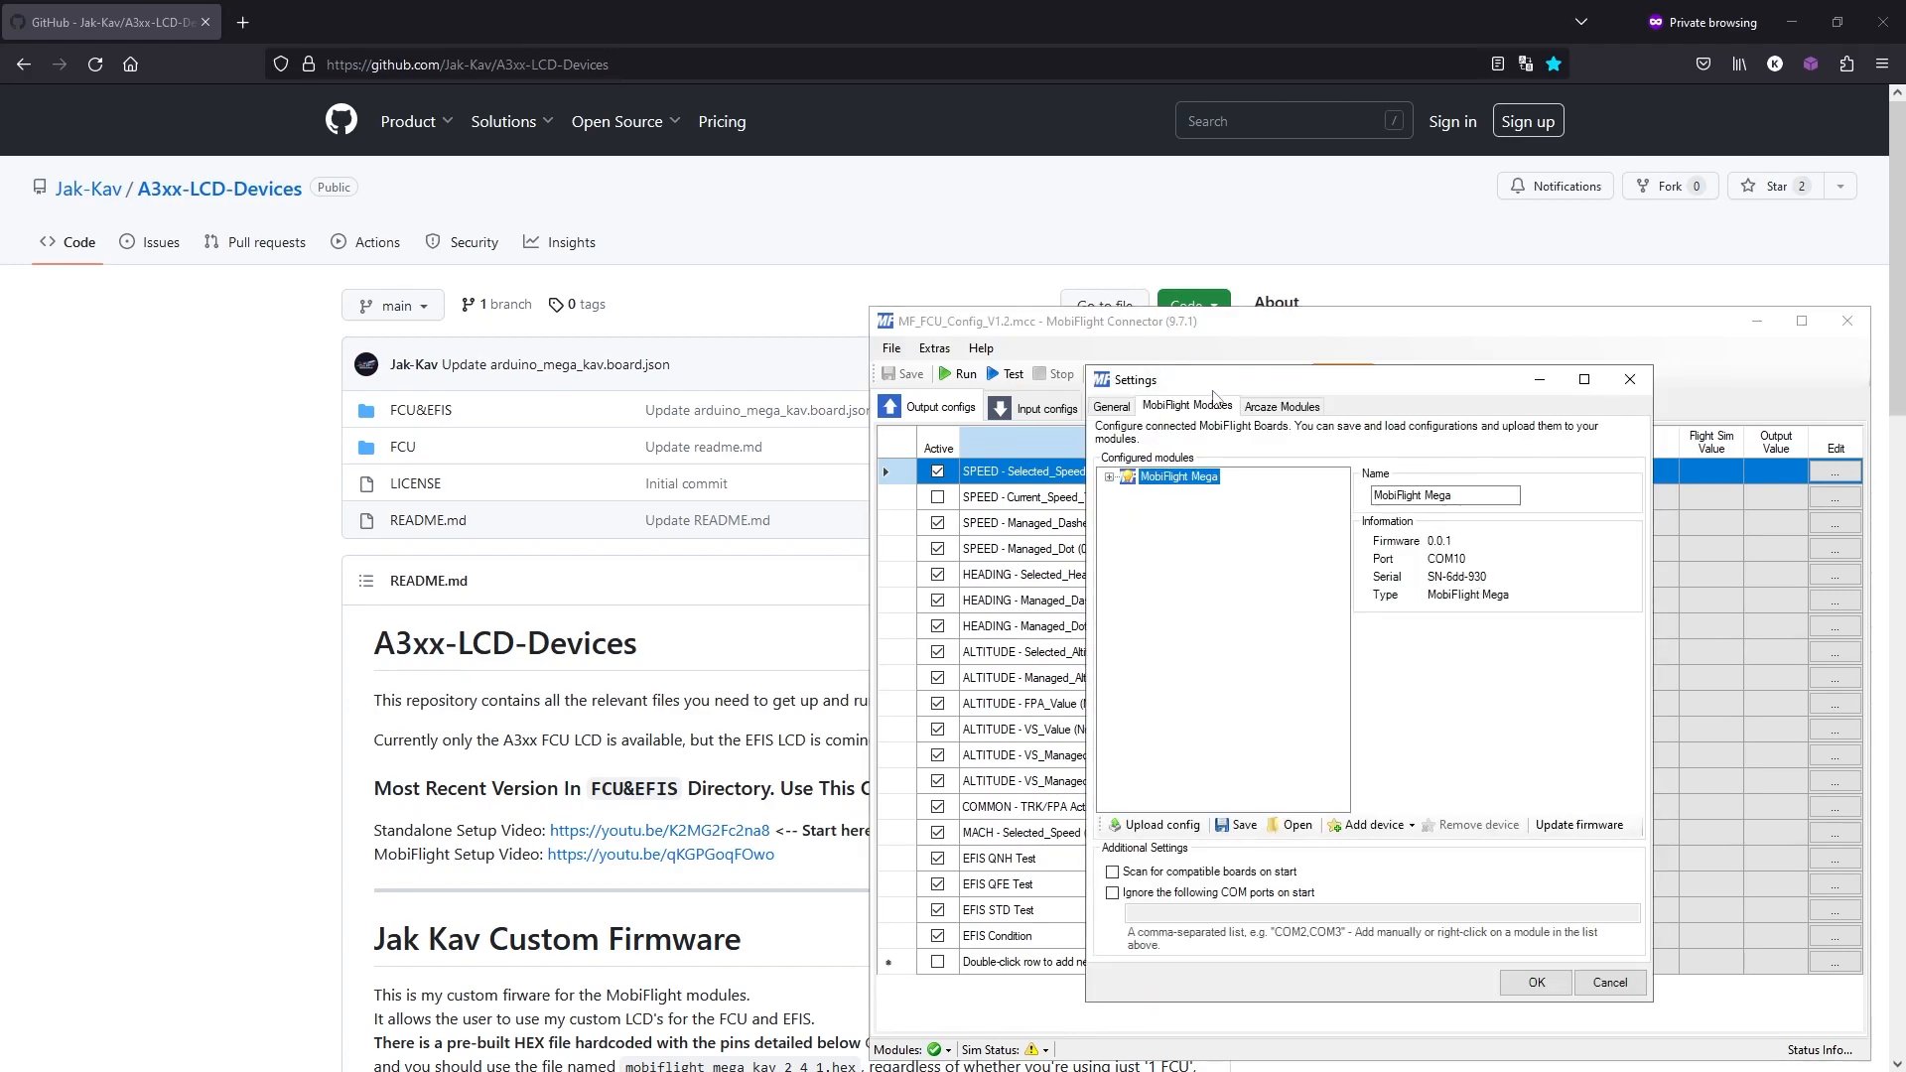
right_click(1166, 482)
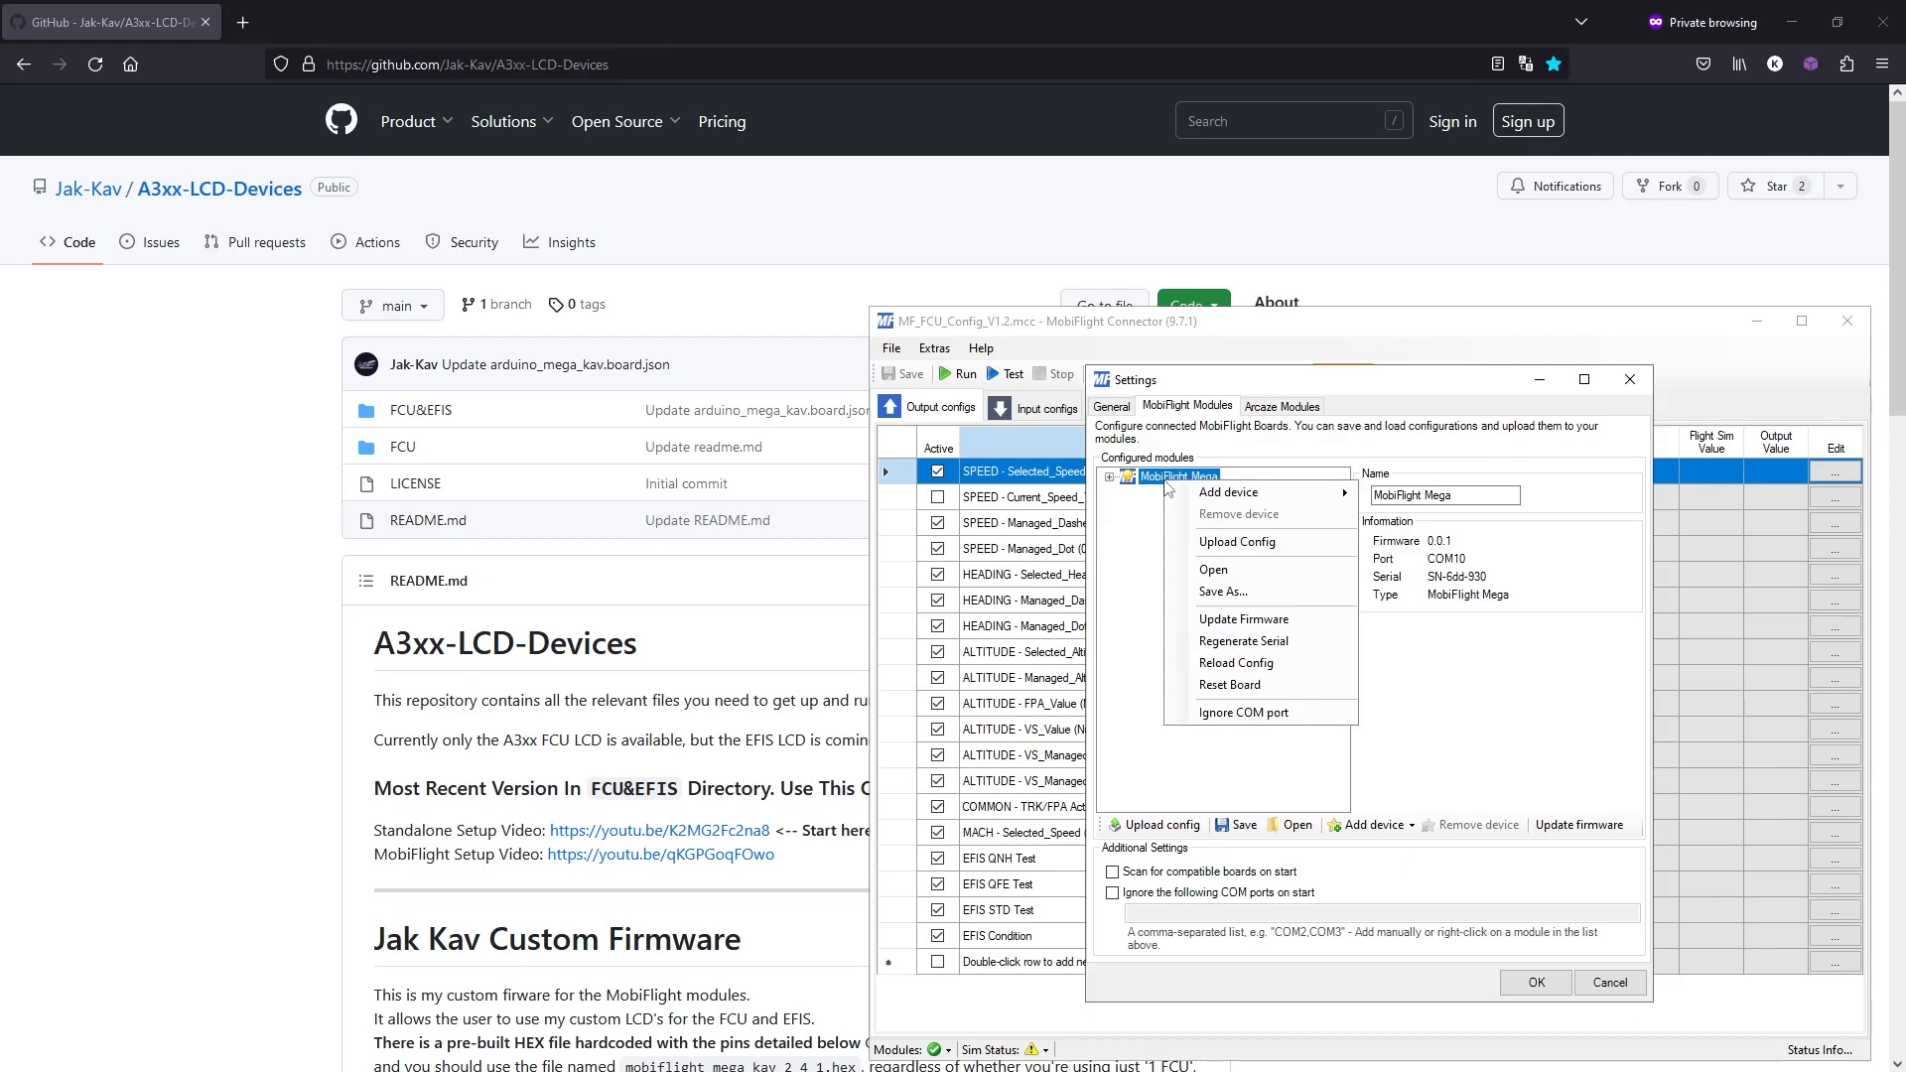
left_click(1241, 692)
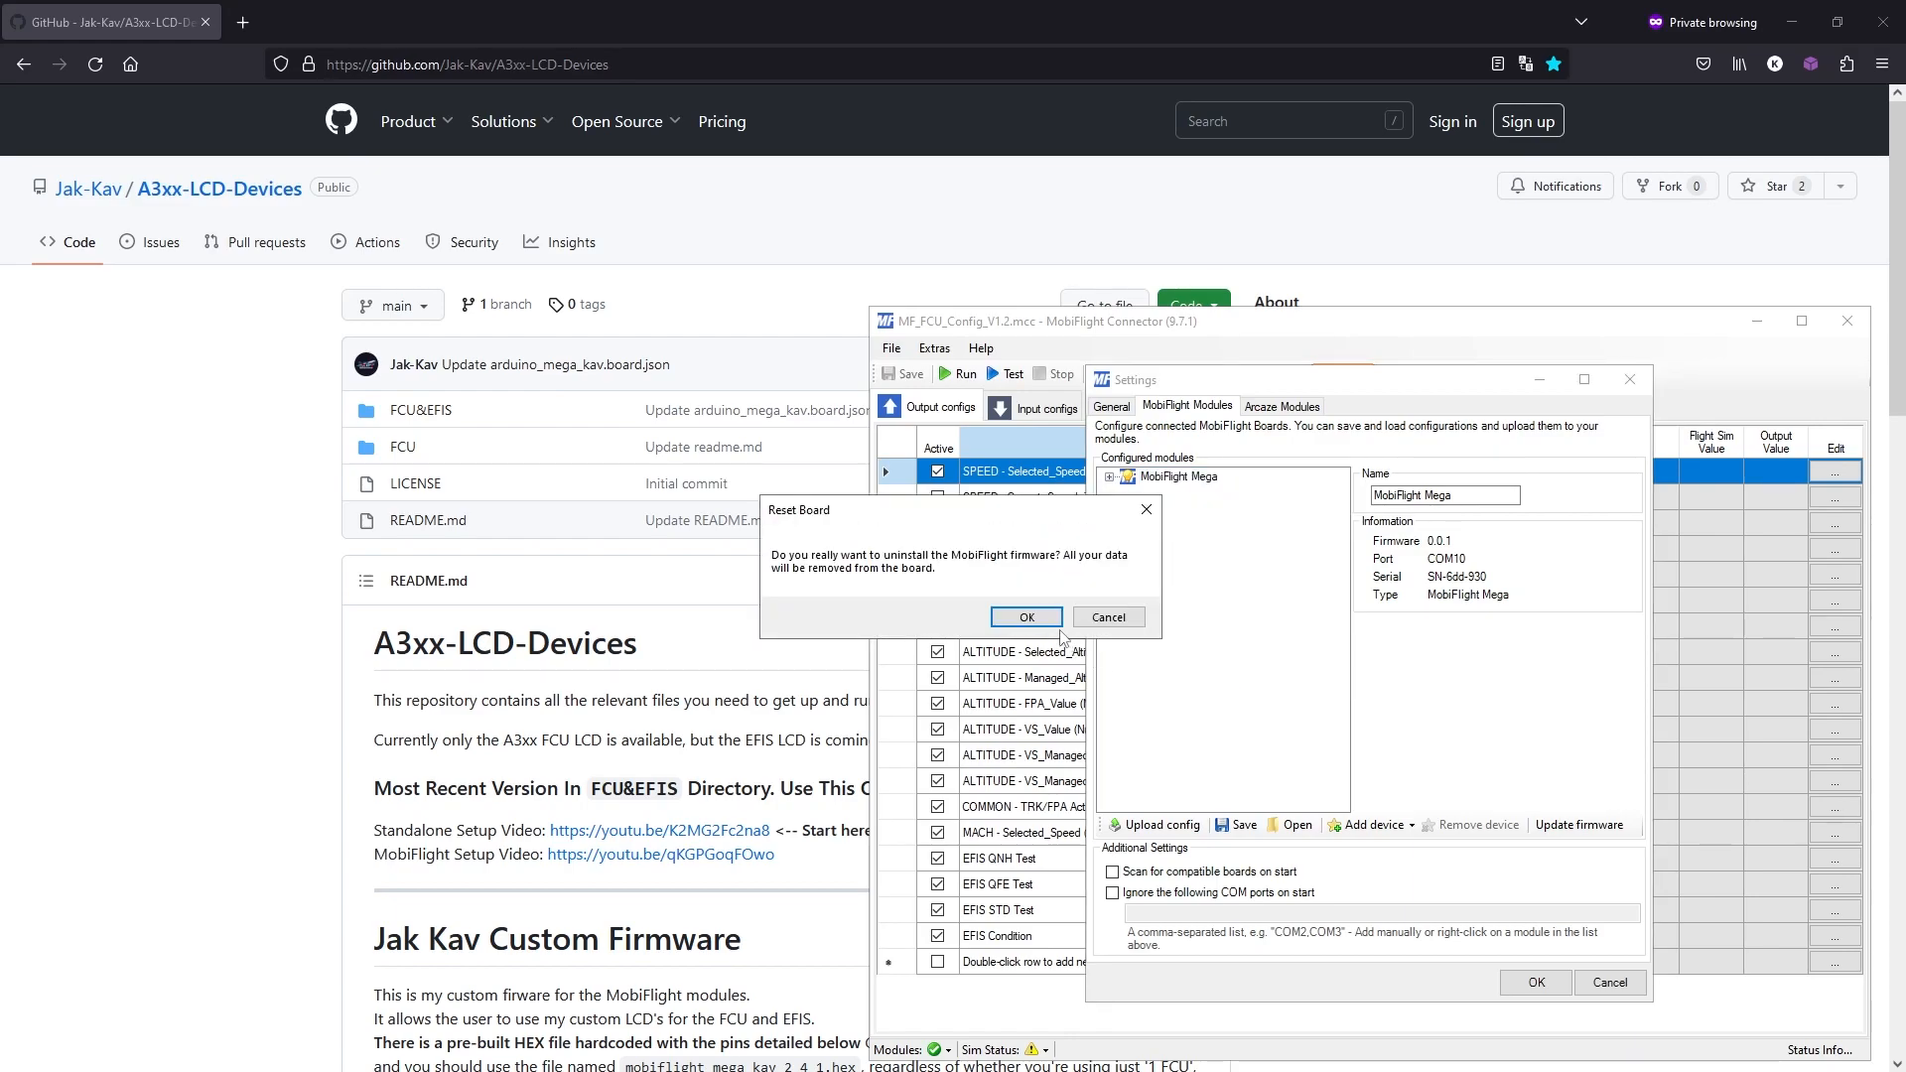
left_click(1028, 637)
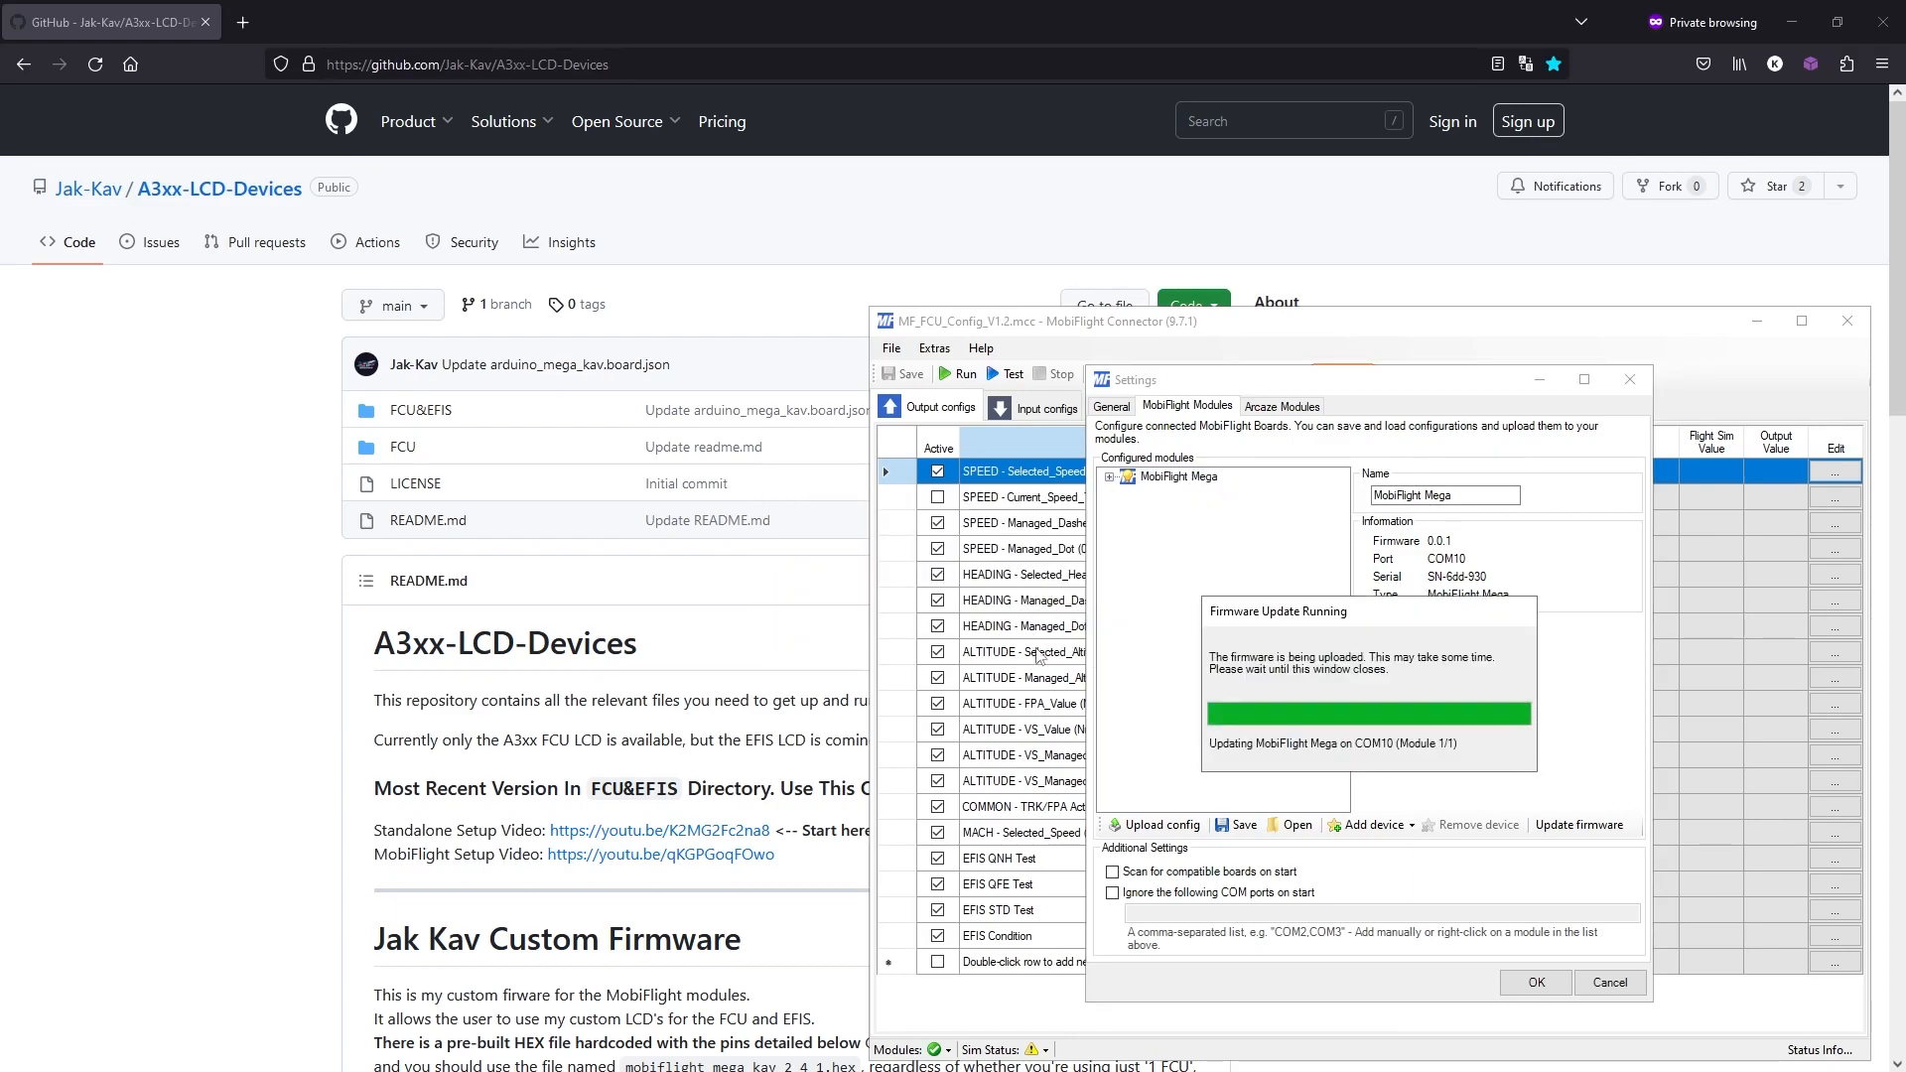
left_click(1076, 604)
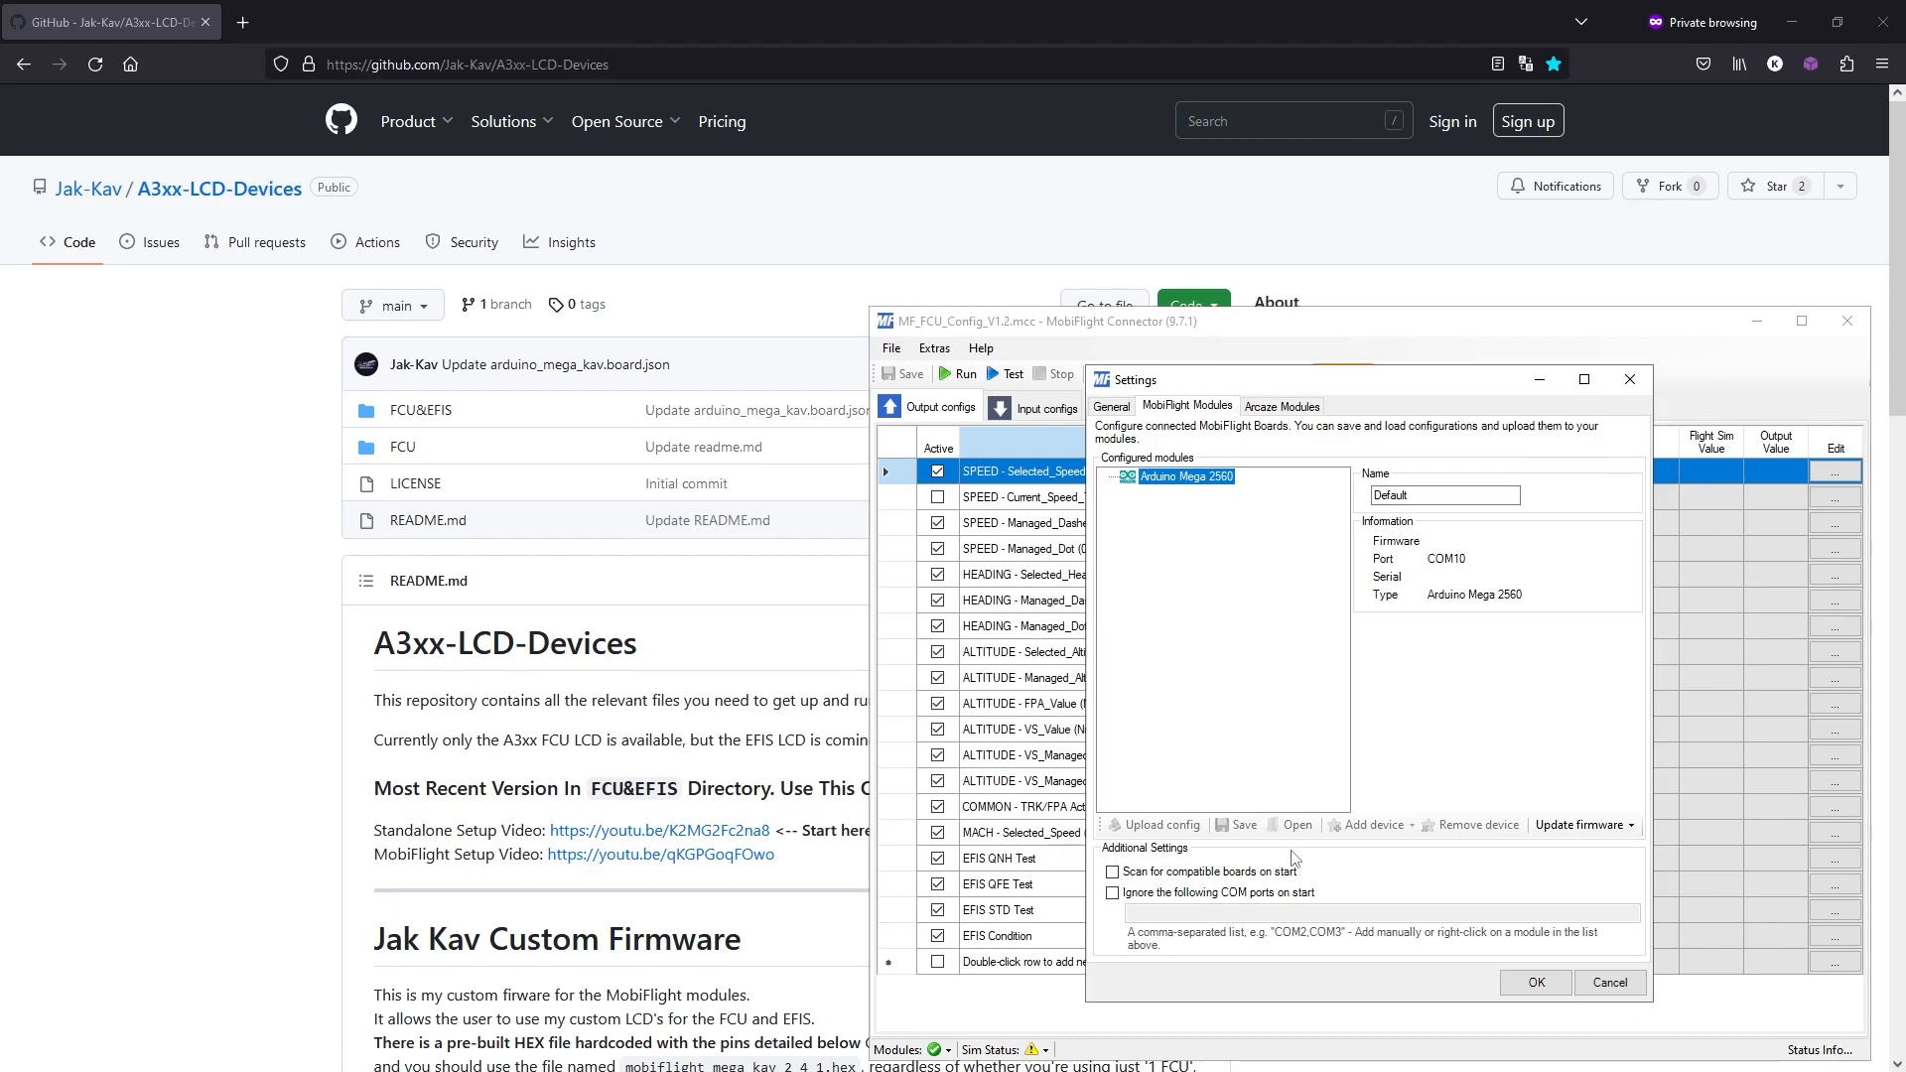
left_click(1537, 983)
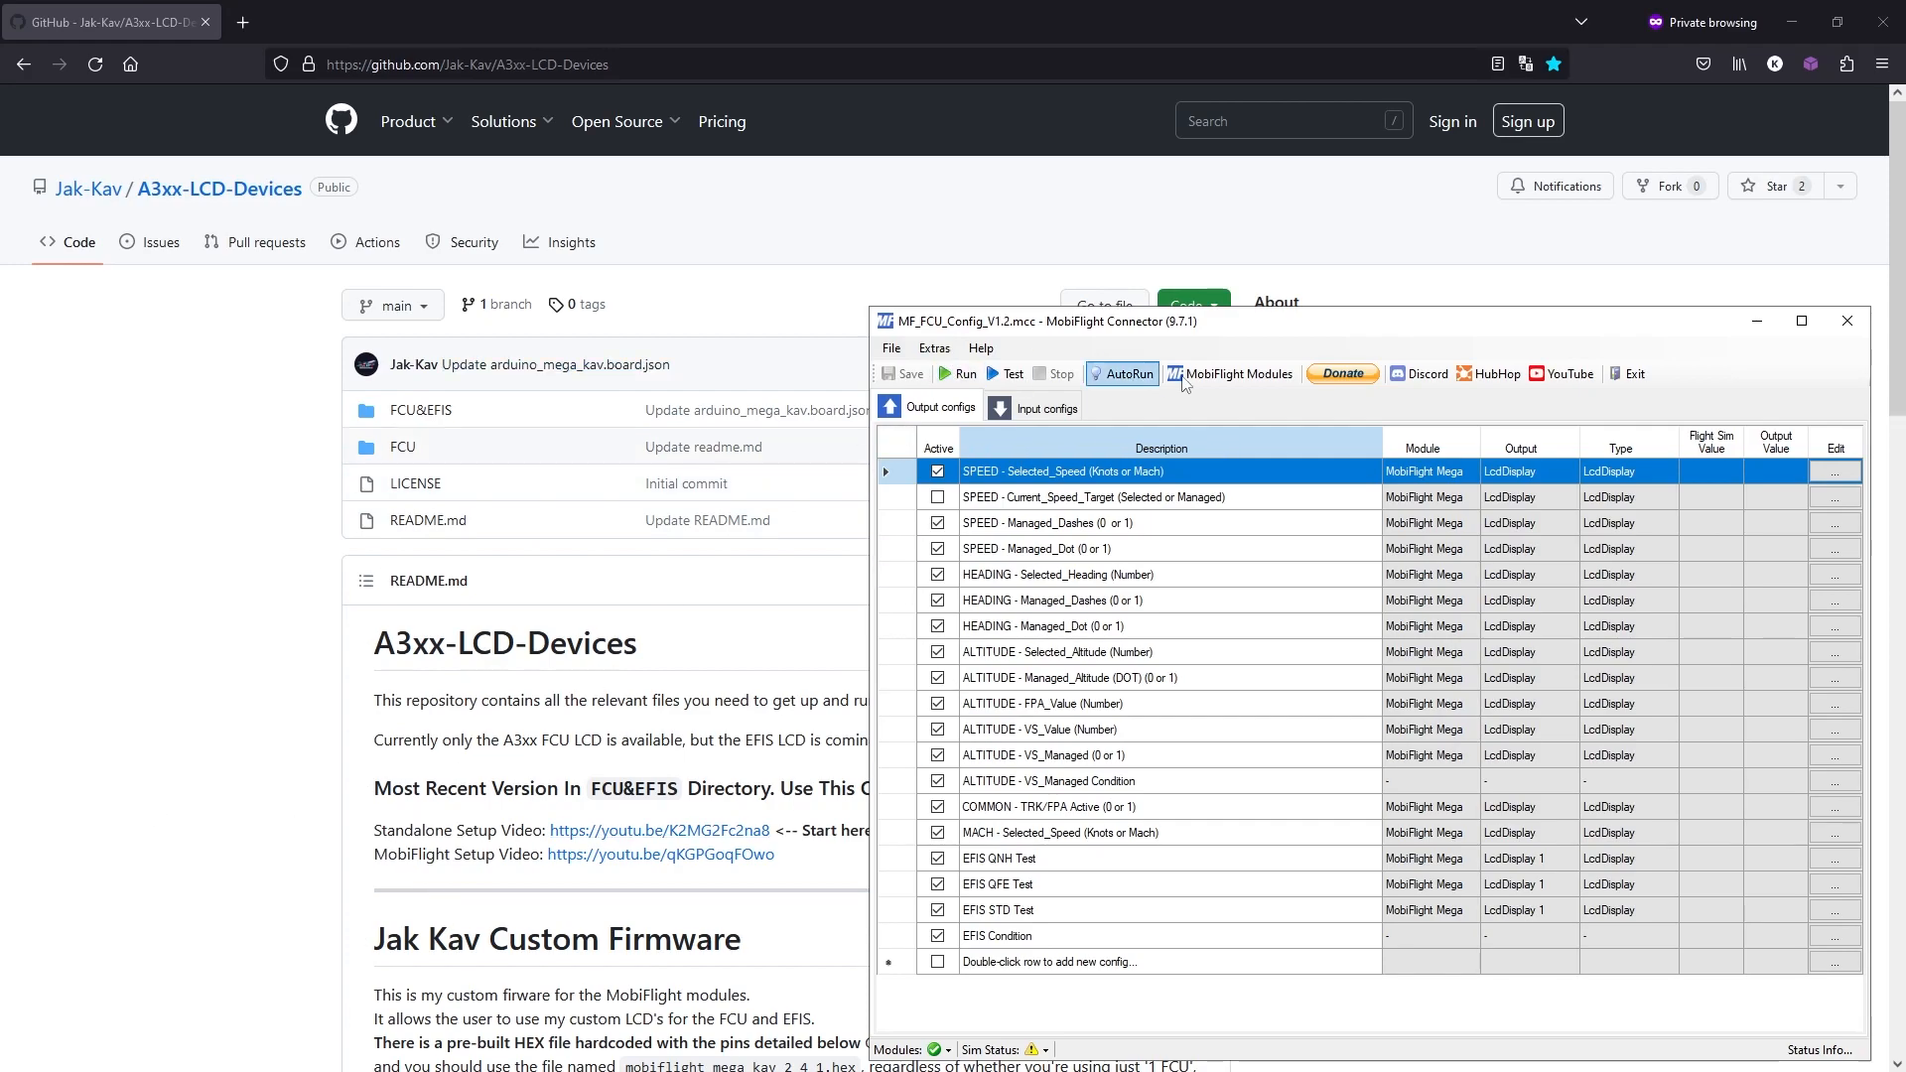
left_click(1231, 373)
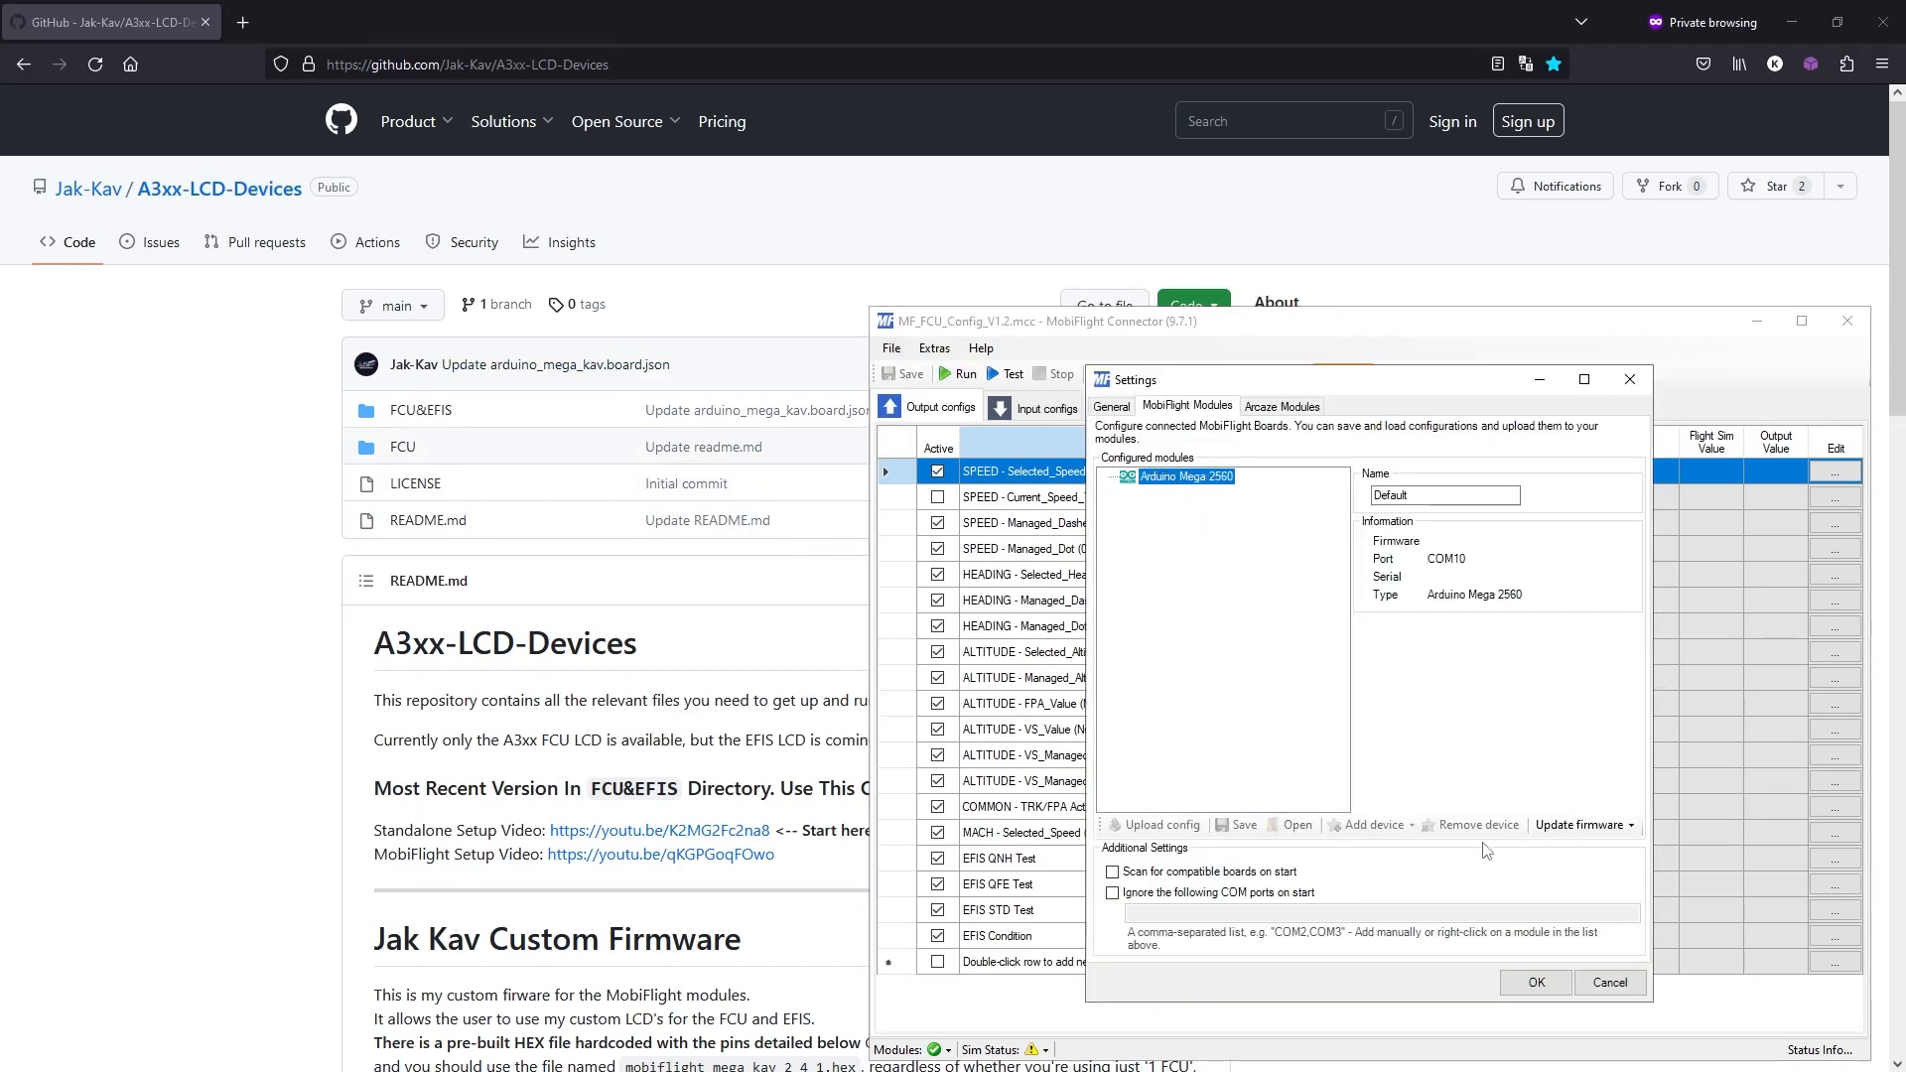
left_click(1609, 983)
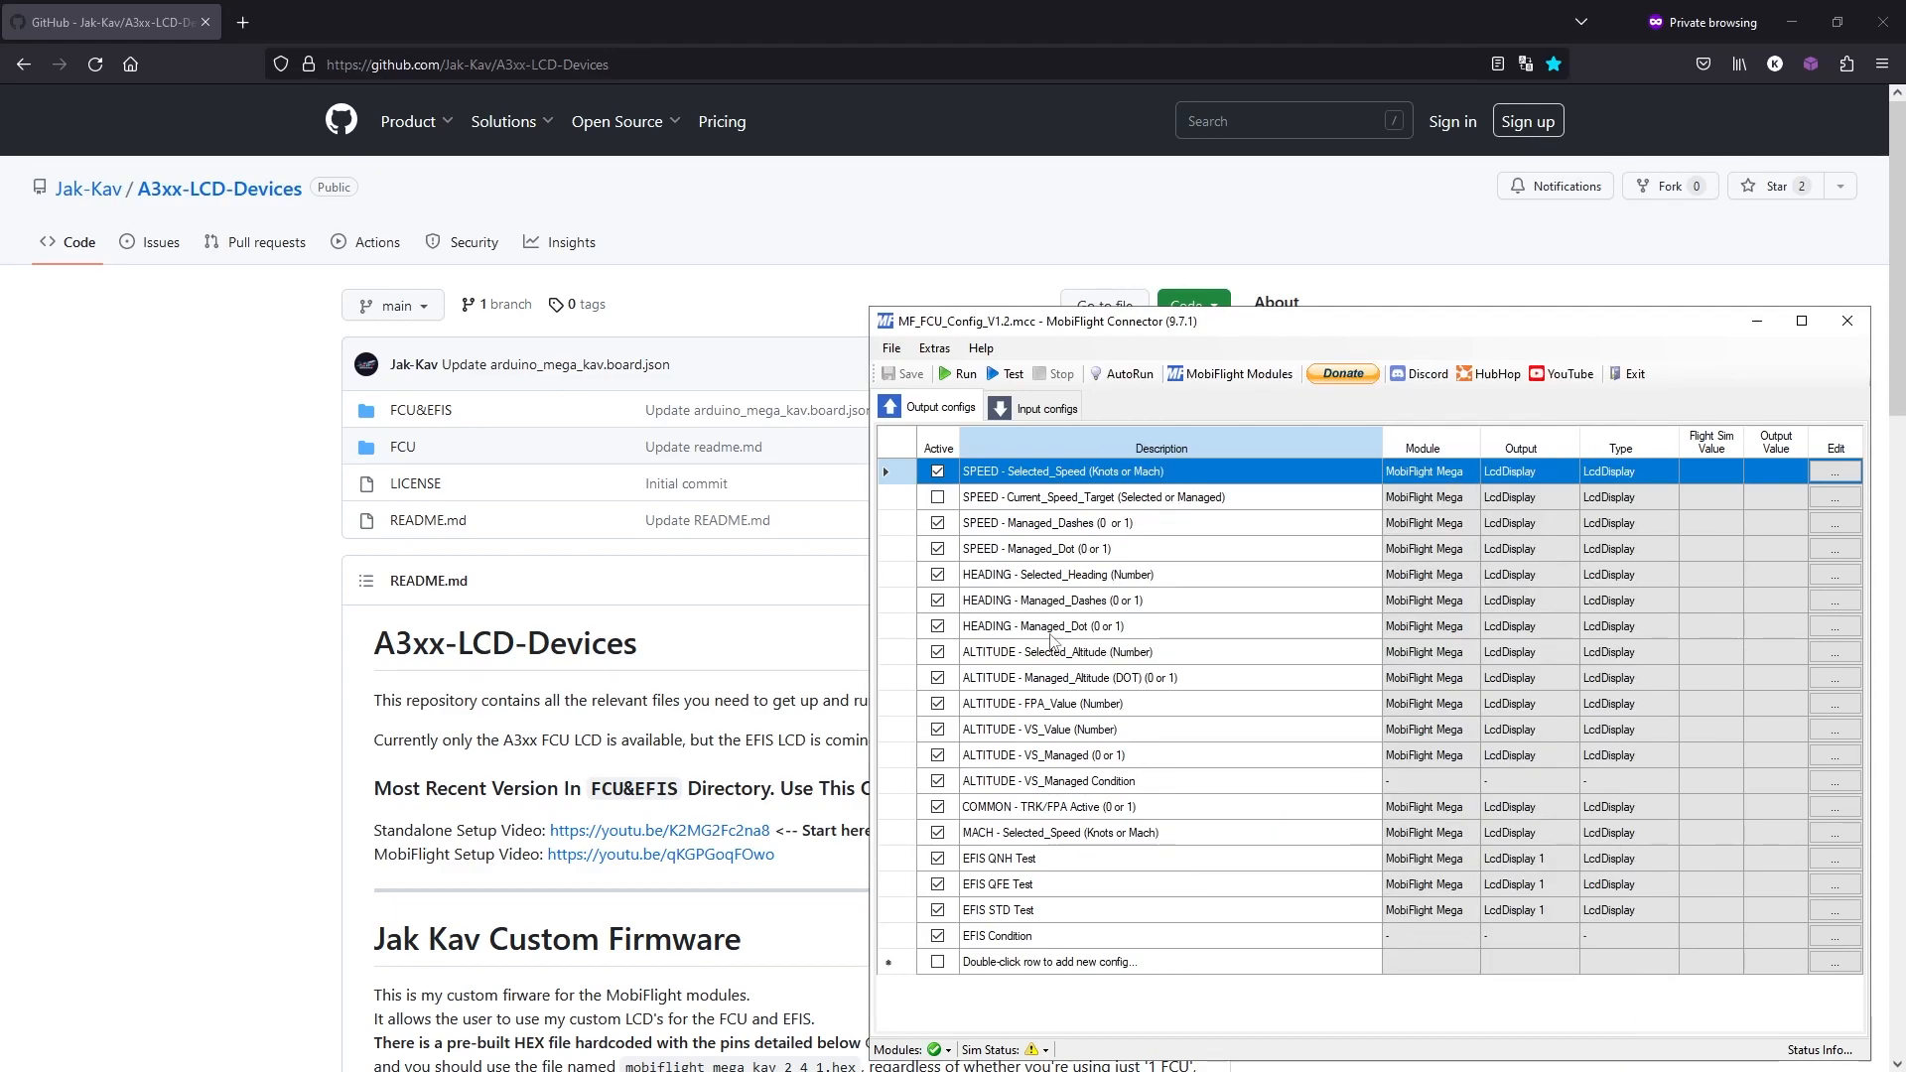
Step: Switch to the browser, open the repository's FCU&EFIS/MobiFlight folder, and copy its URL
left_click(167, 574)
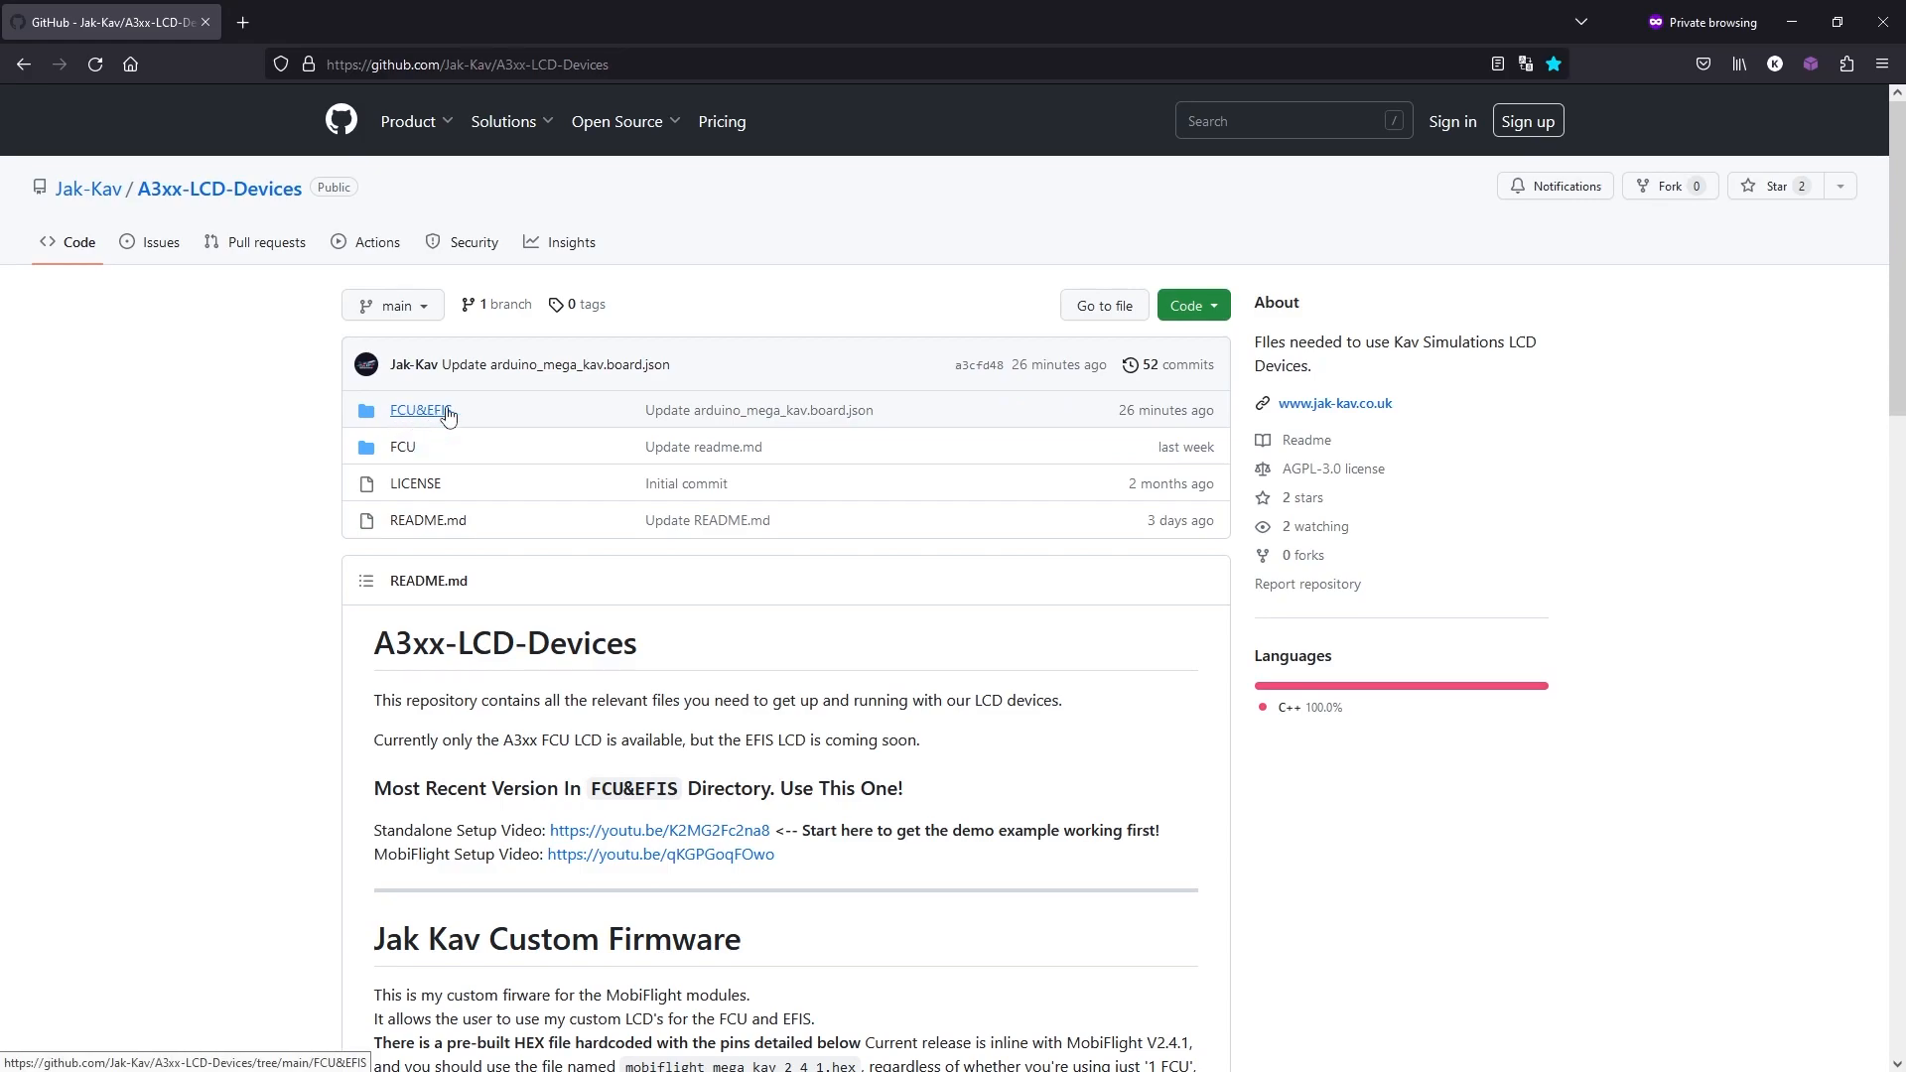
left_click(428, 415)
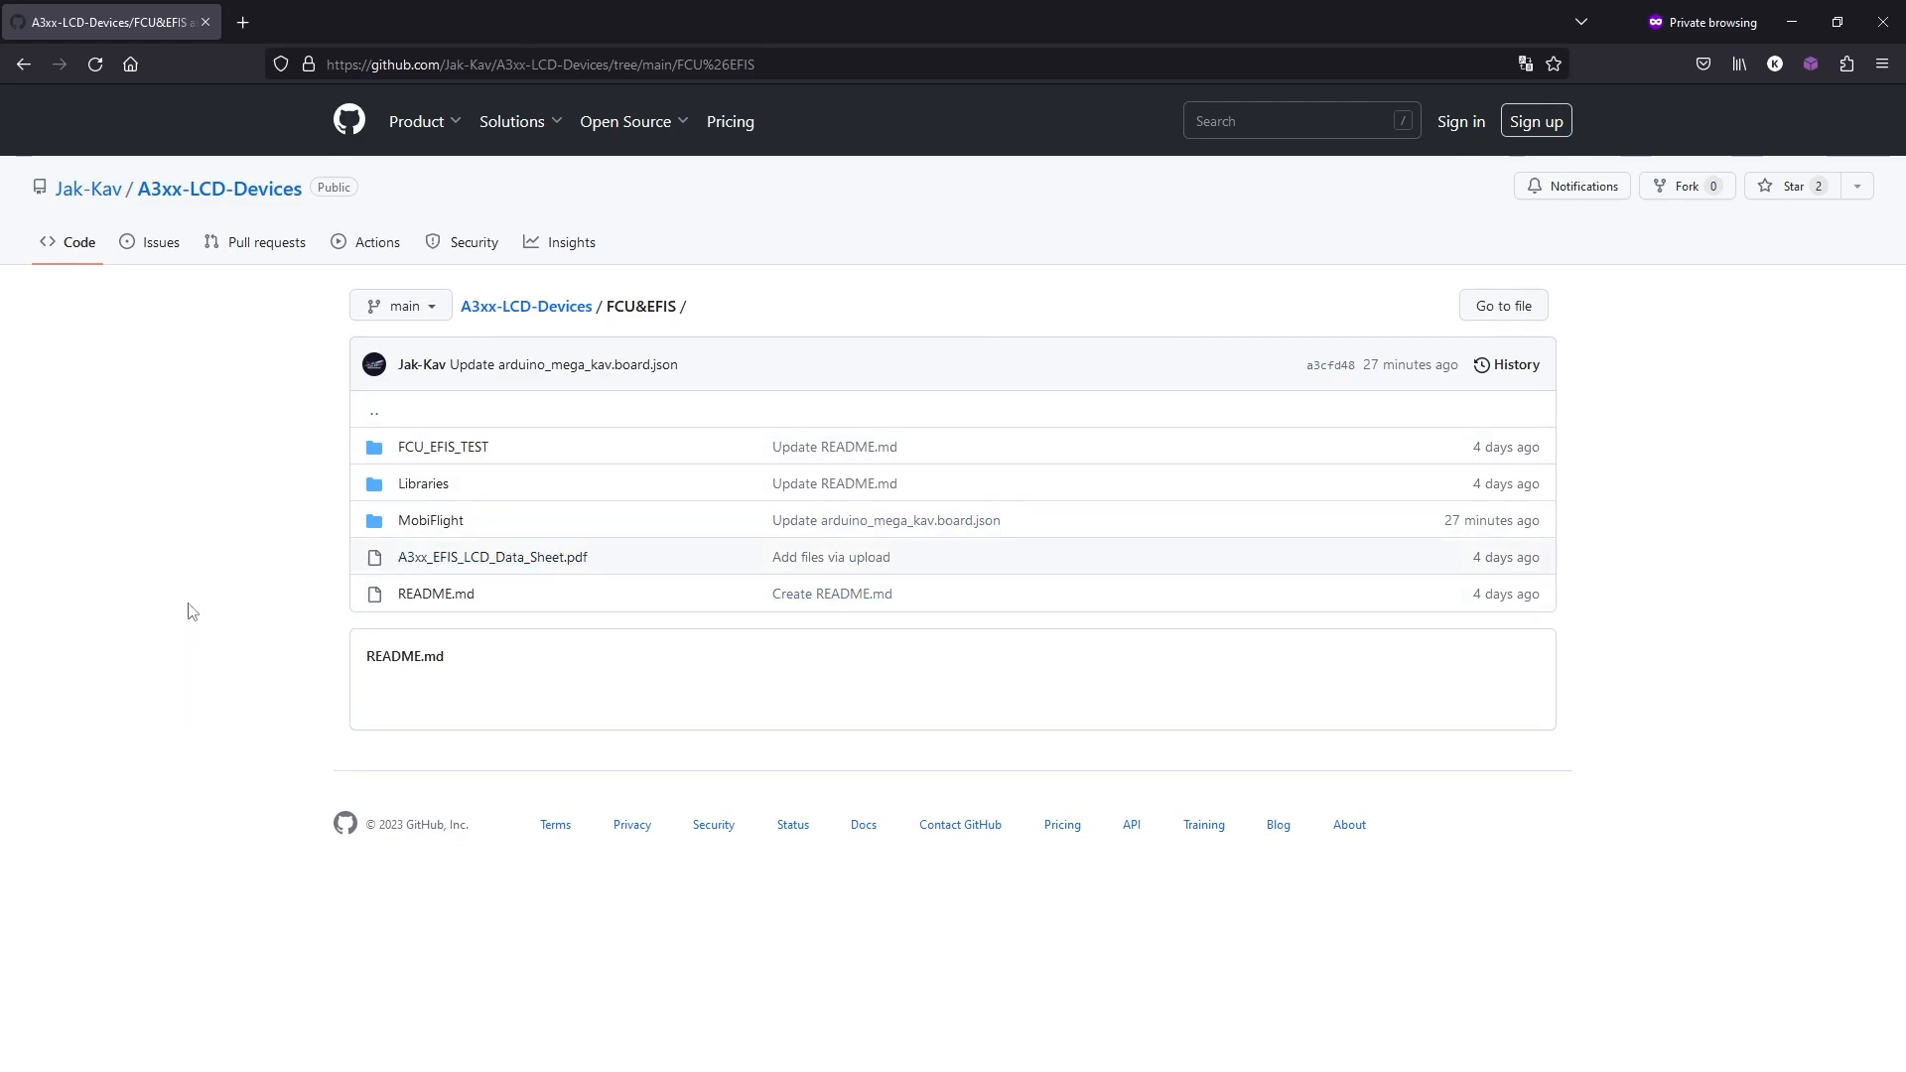
left_click(456, 525)
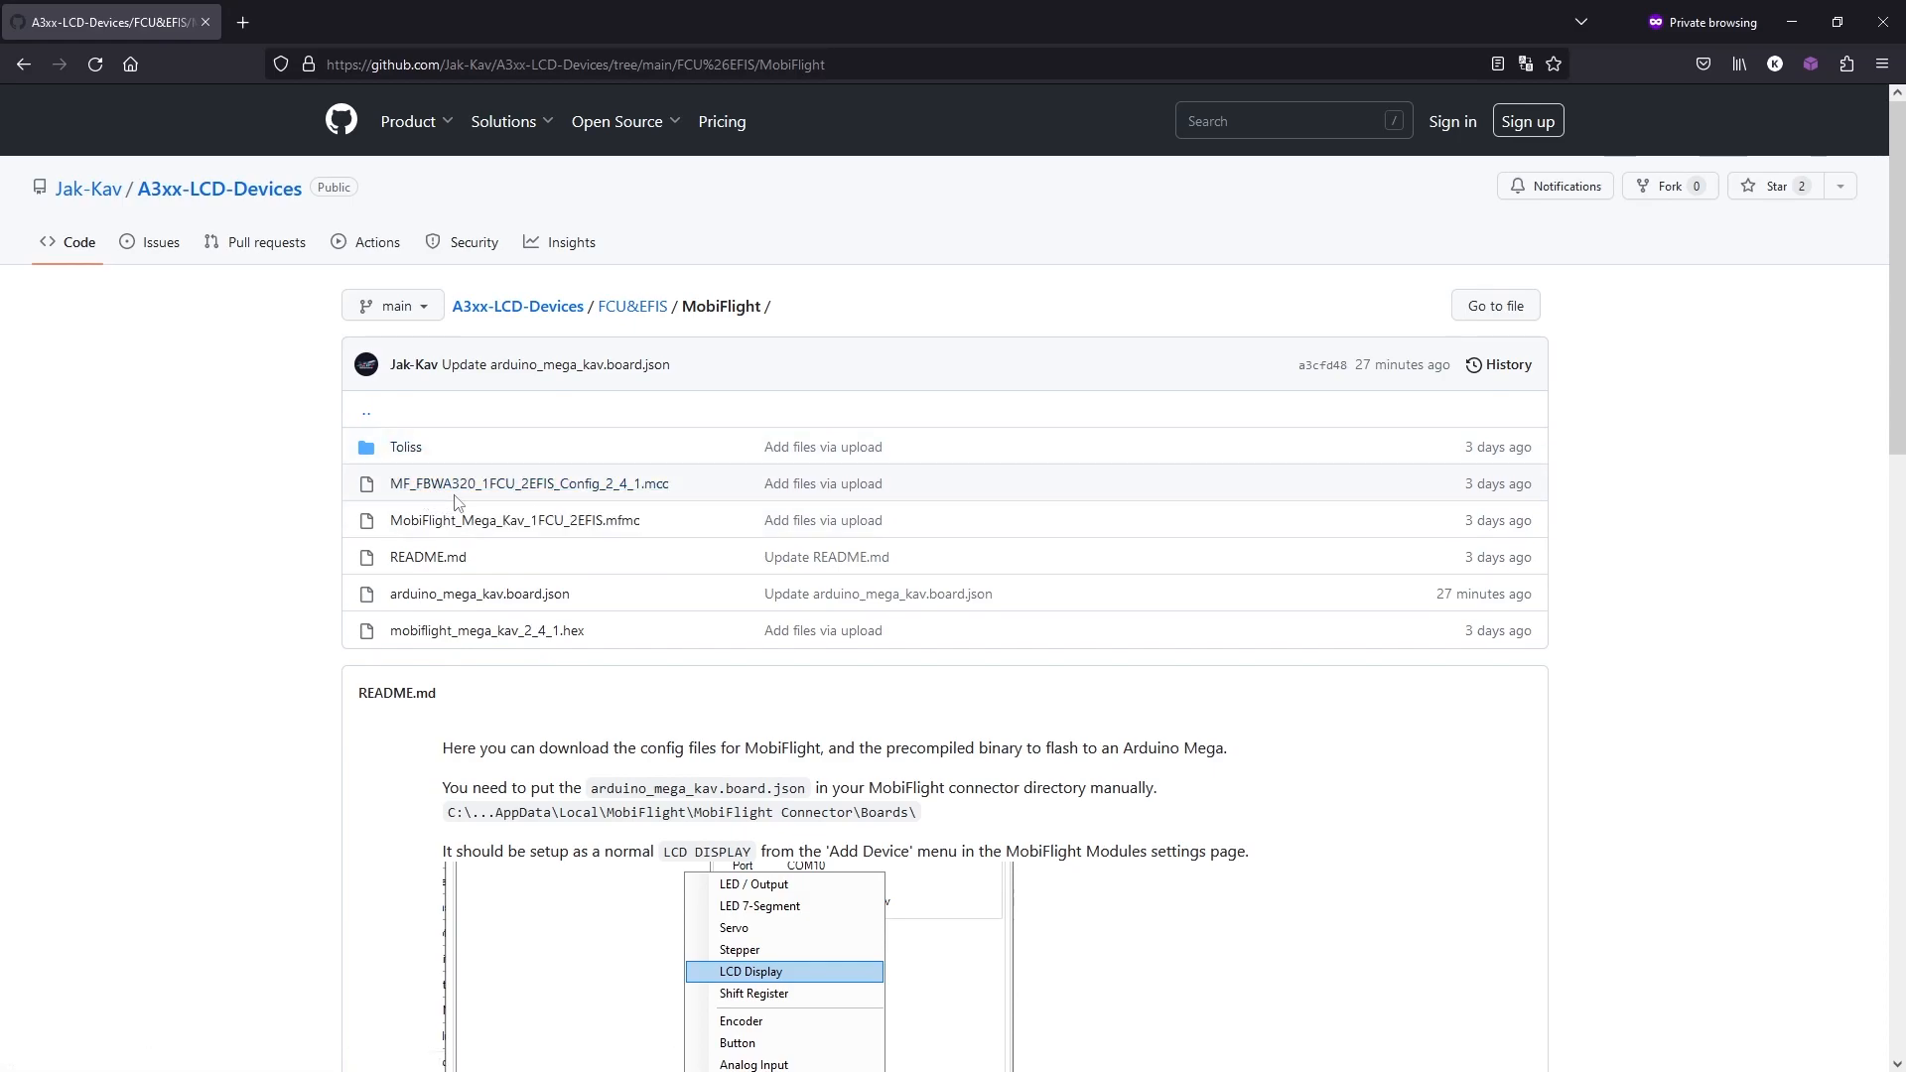
left_click(886, 67)
key("ctrl+c")
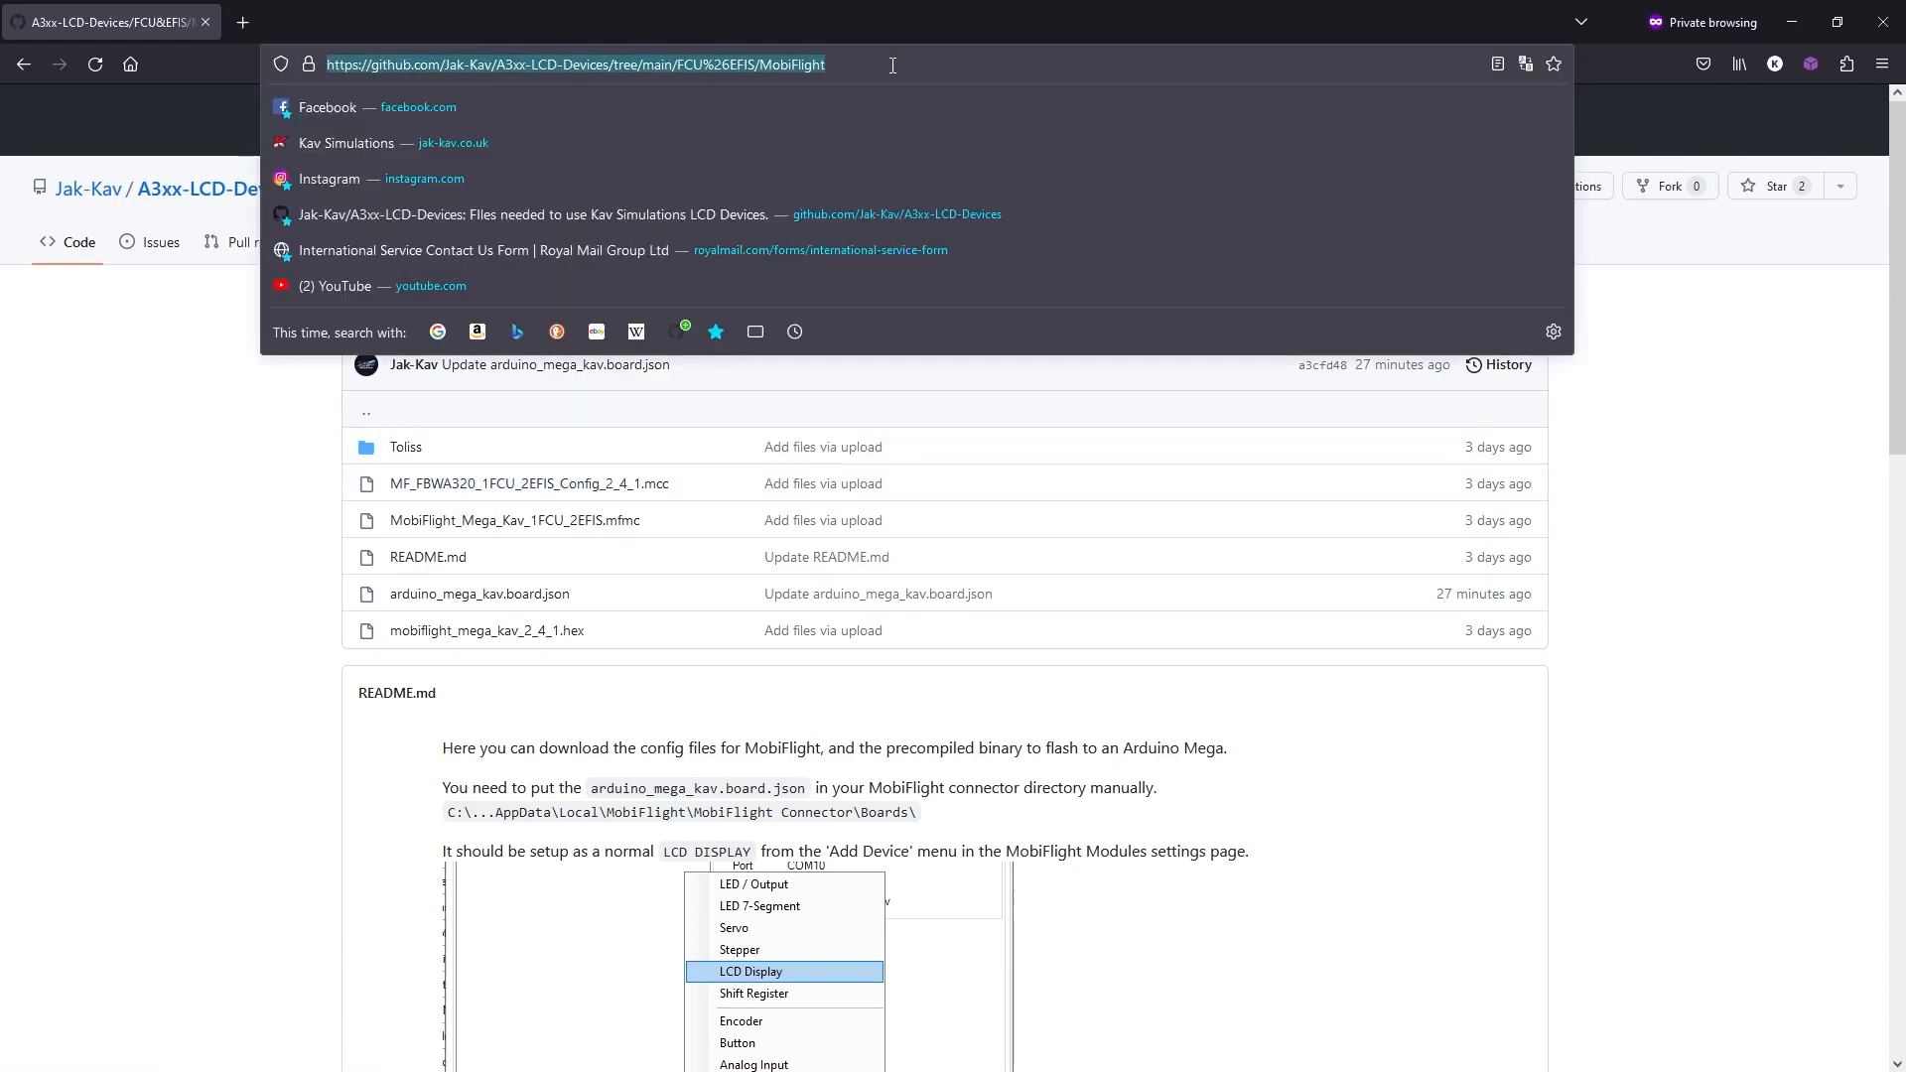
Step: Download the MobiFlight folder as a zip through download-directory.github.io using the copied GitHub URL
left_click(242, 22)
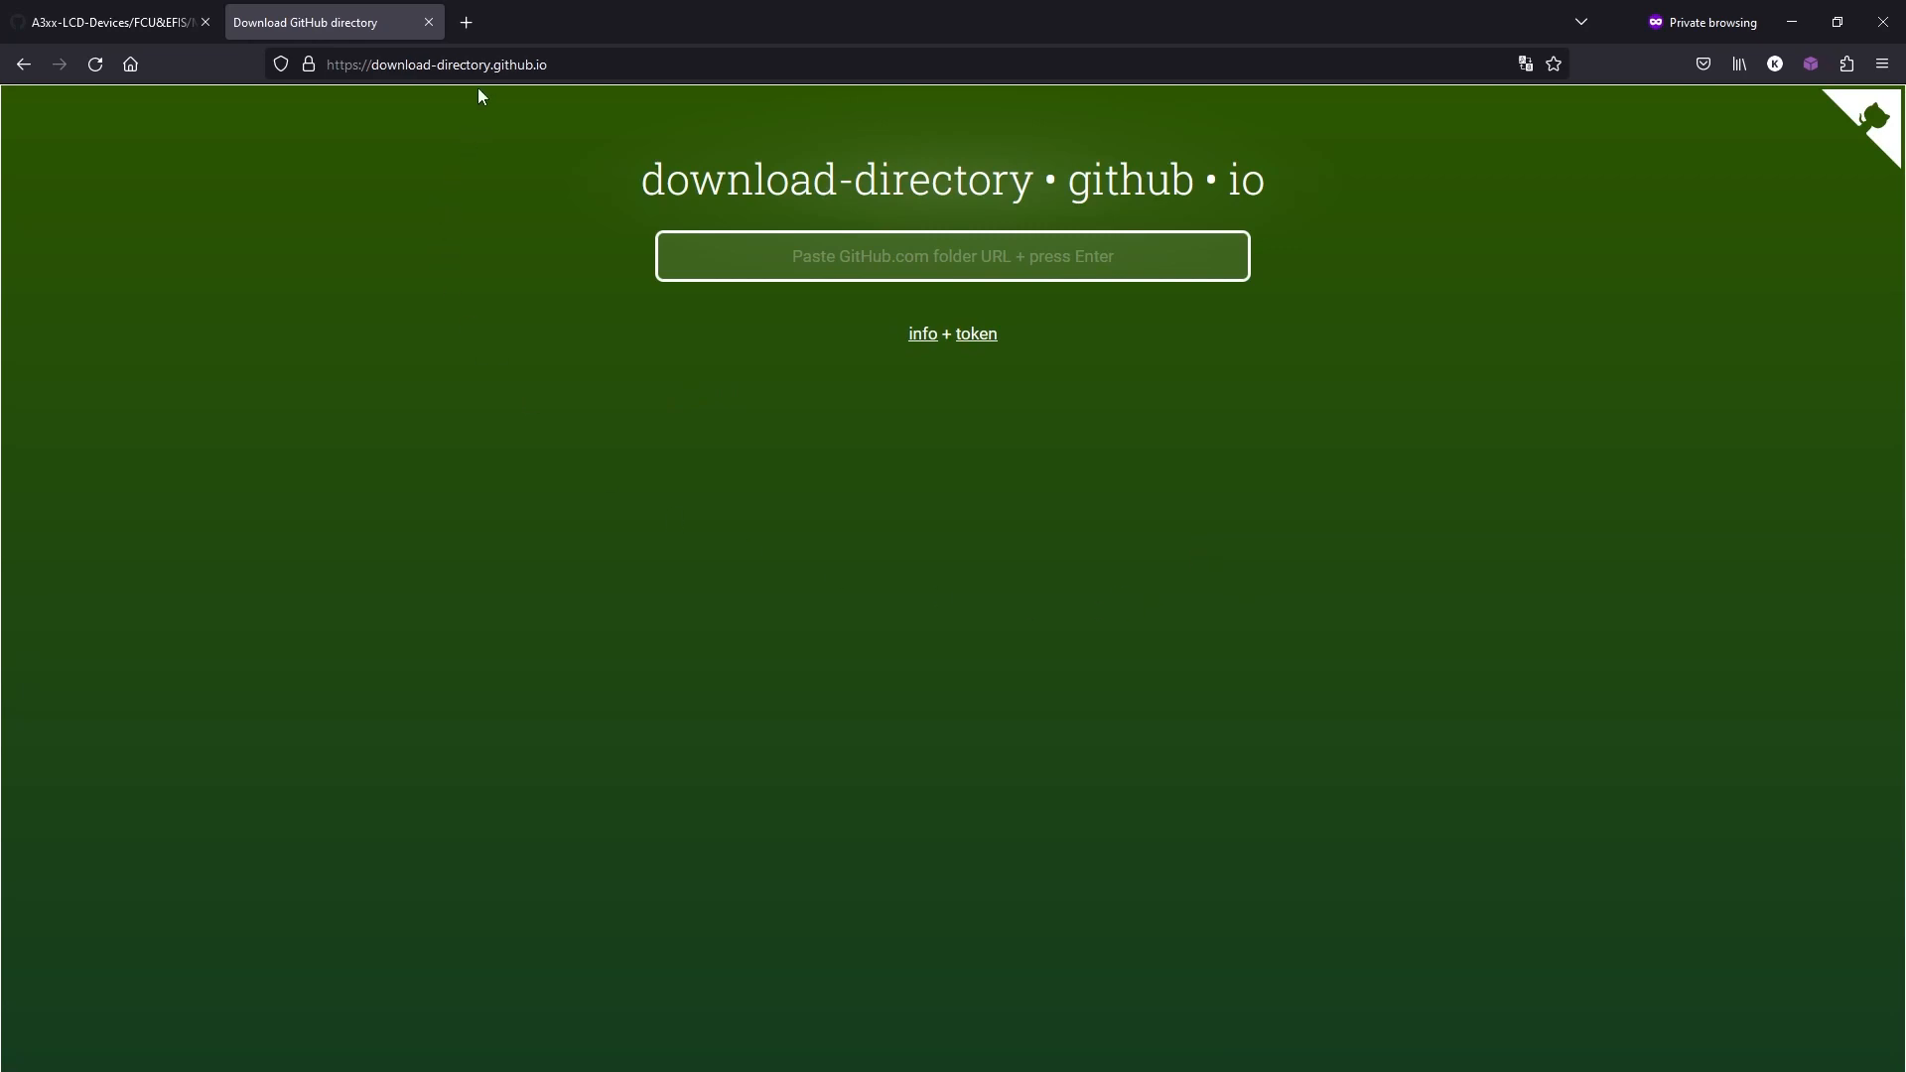
left_click(468, 65)
left_click(569, 68)
left_click(649, 684)
left_click(867, 258)
key("ctrl+v")
key("Return")
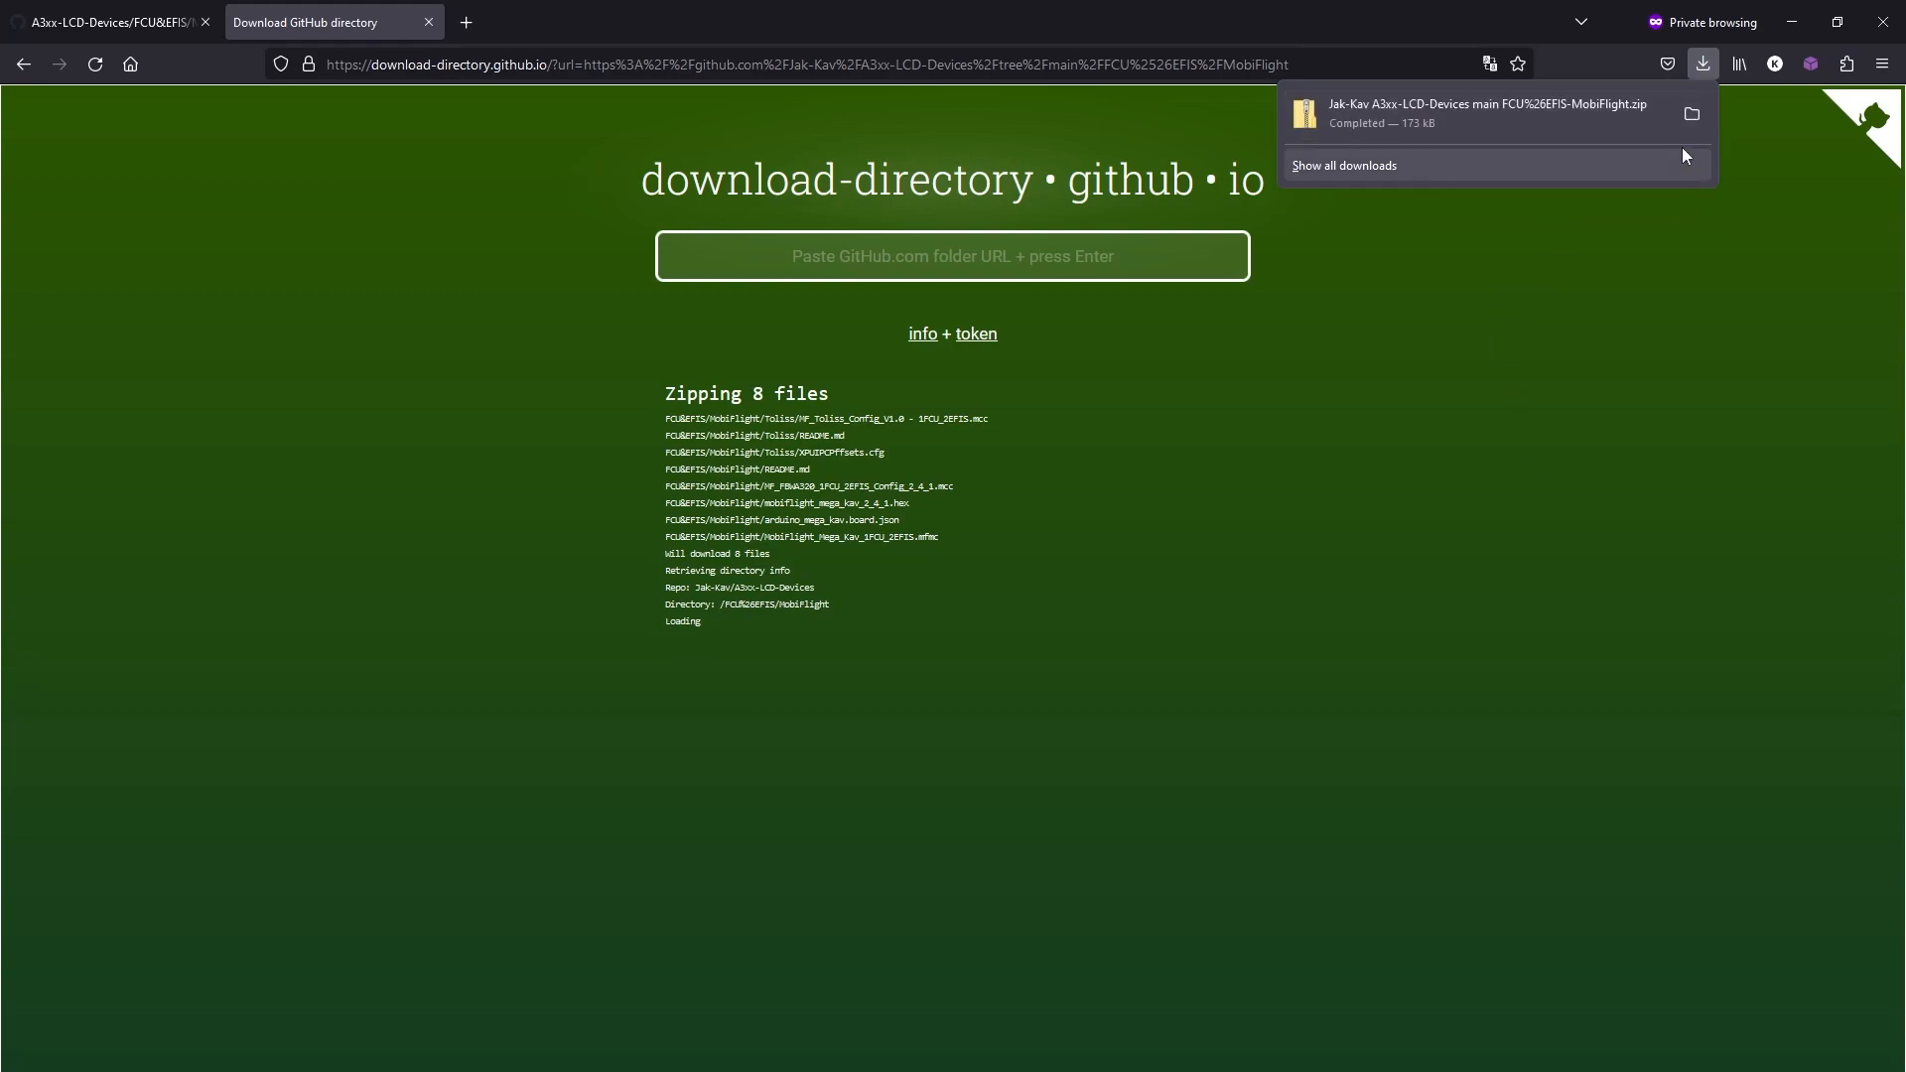
Step: Show the downloaded zip in its folder, extract it to a subfolder with 7-Zip, and delete the zip
left_click(1693, 117)
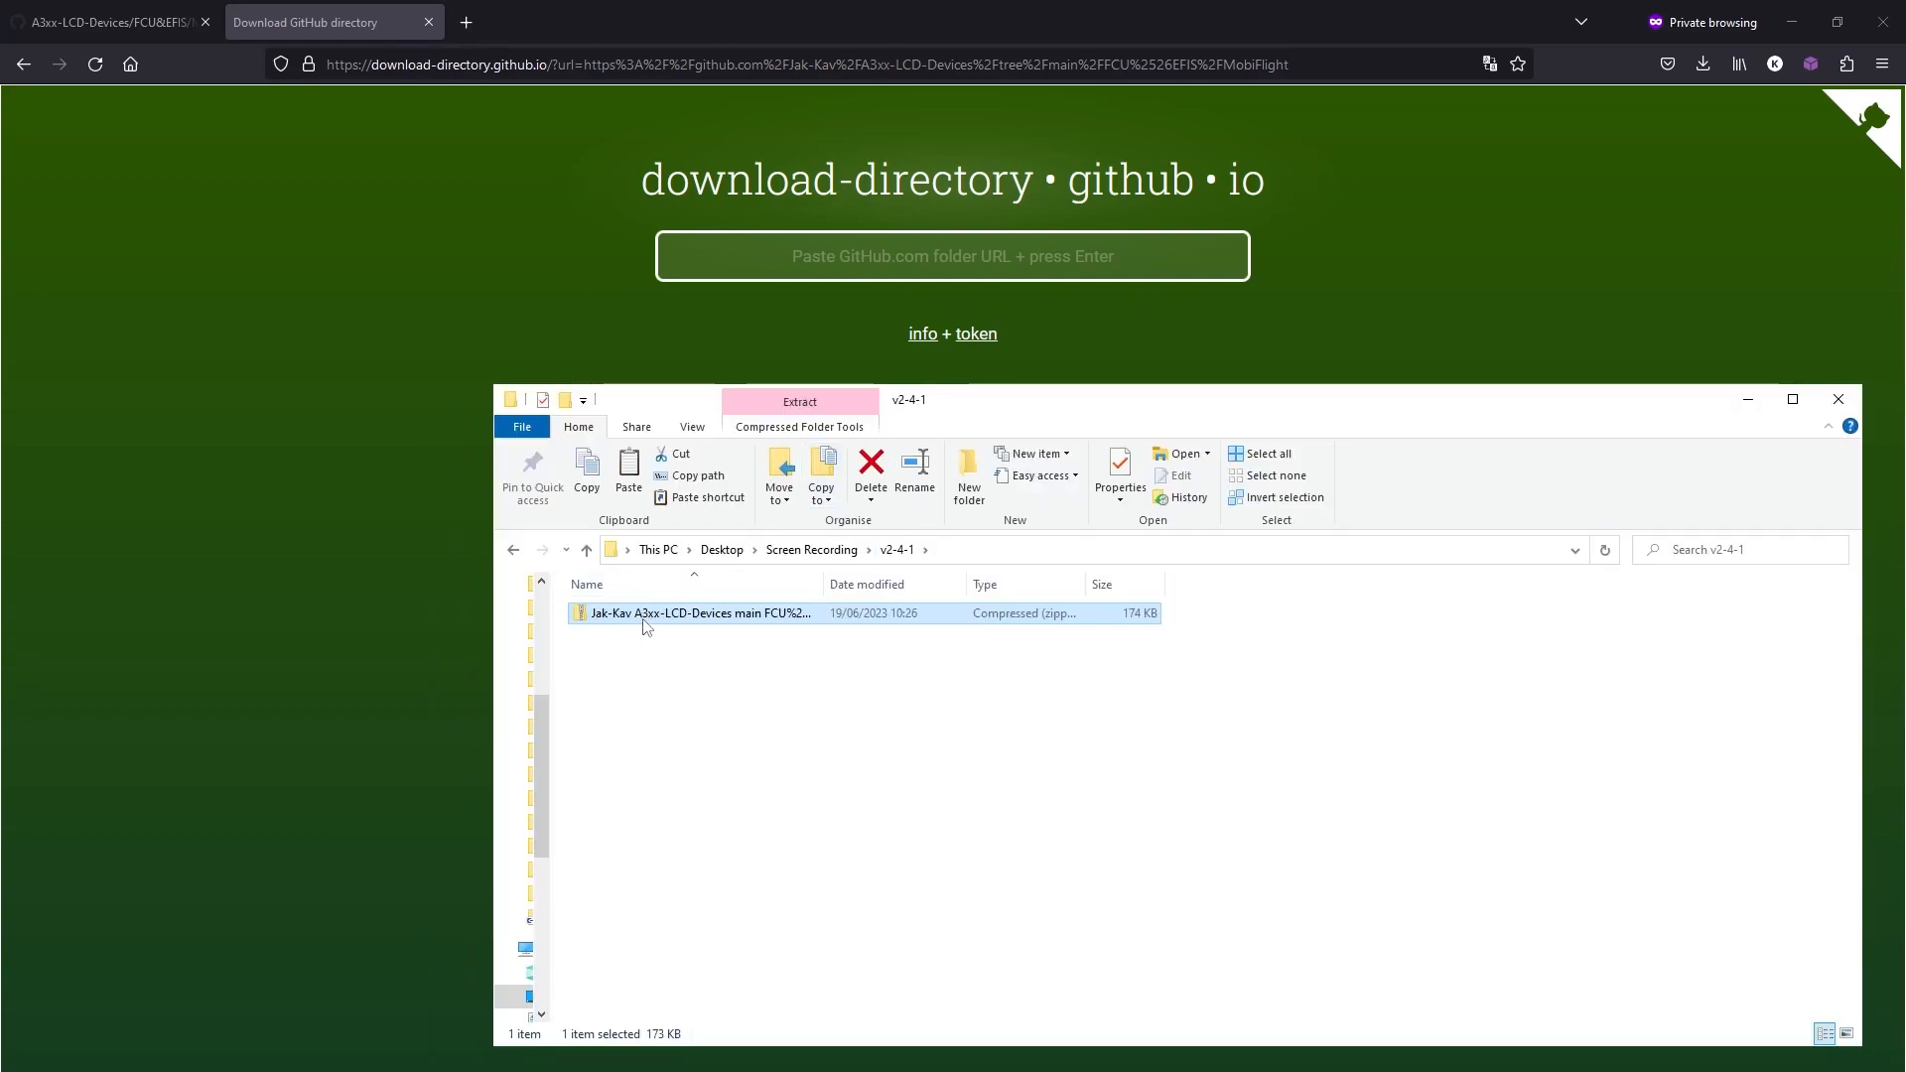
right_click(638, 618)
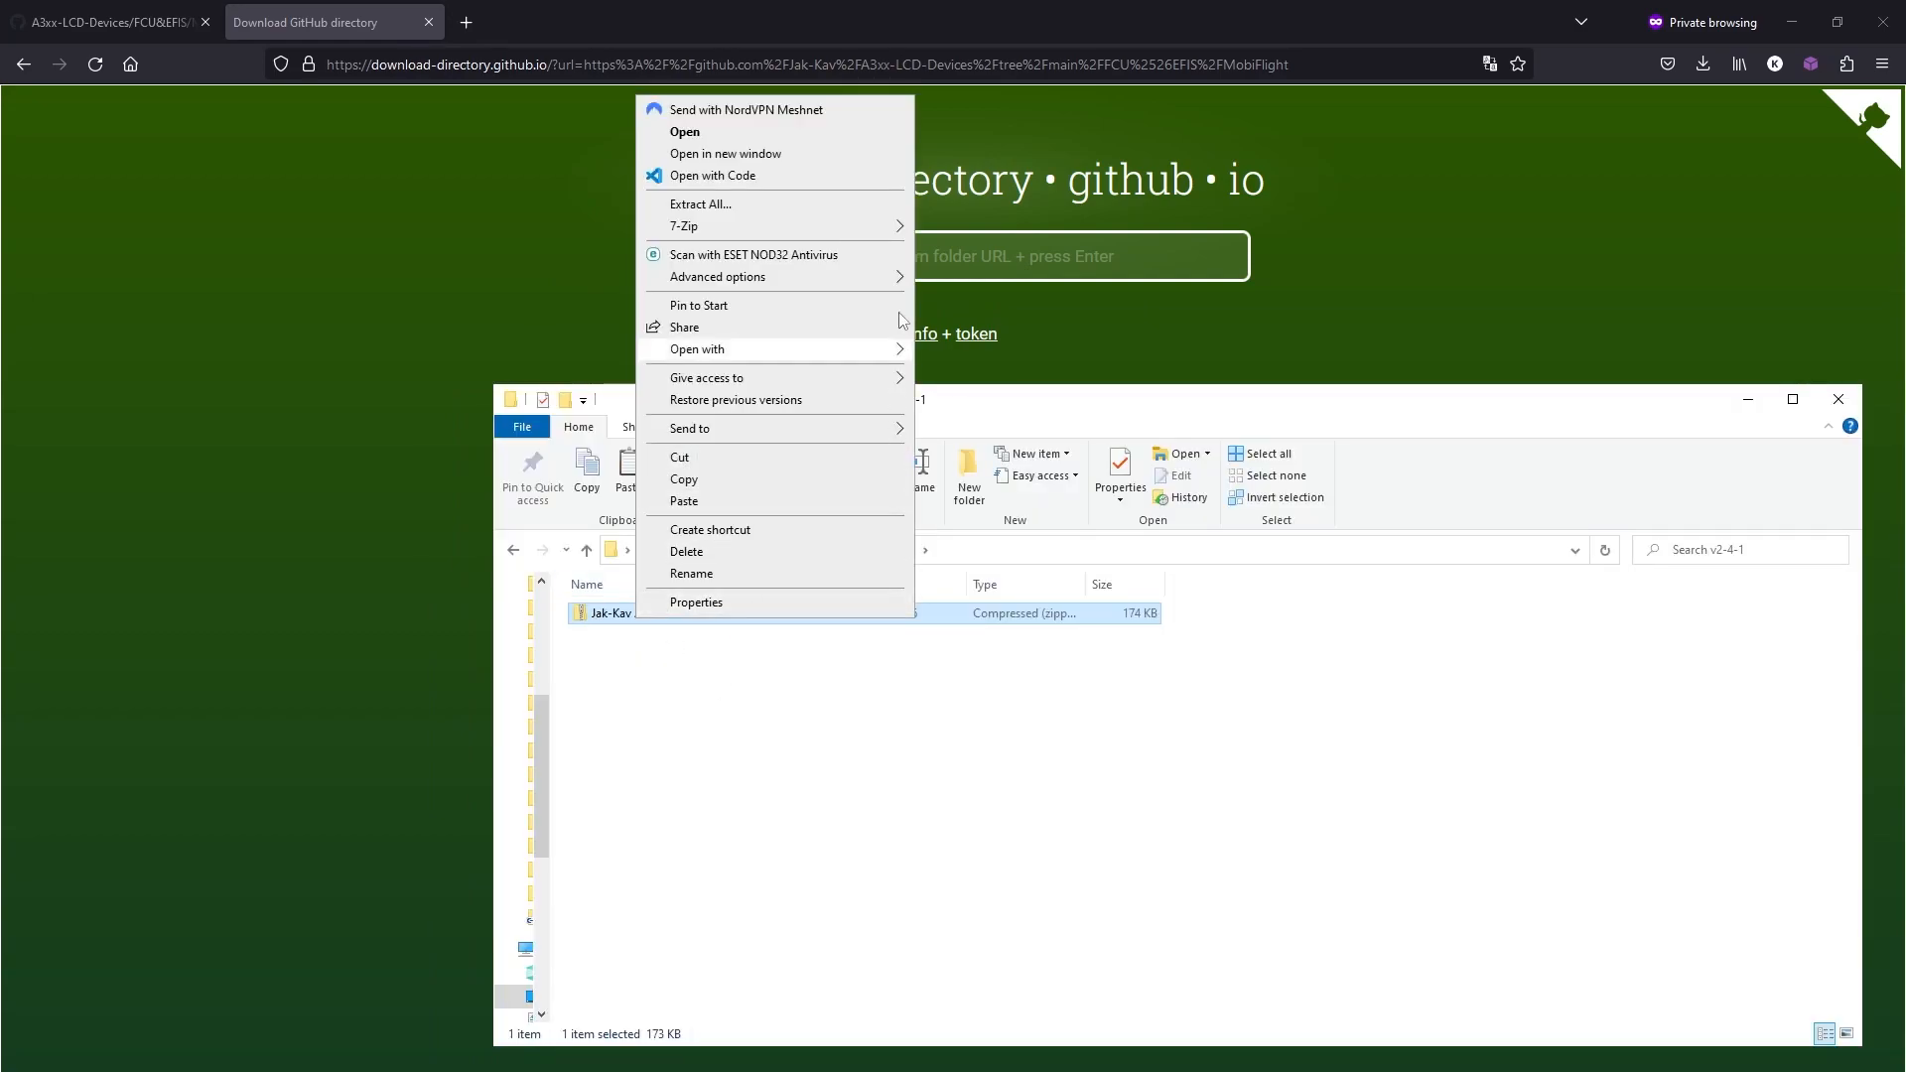
mouse_move(889, 230)
left_click(1080, 319)
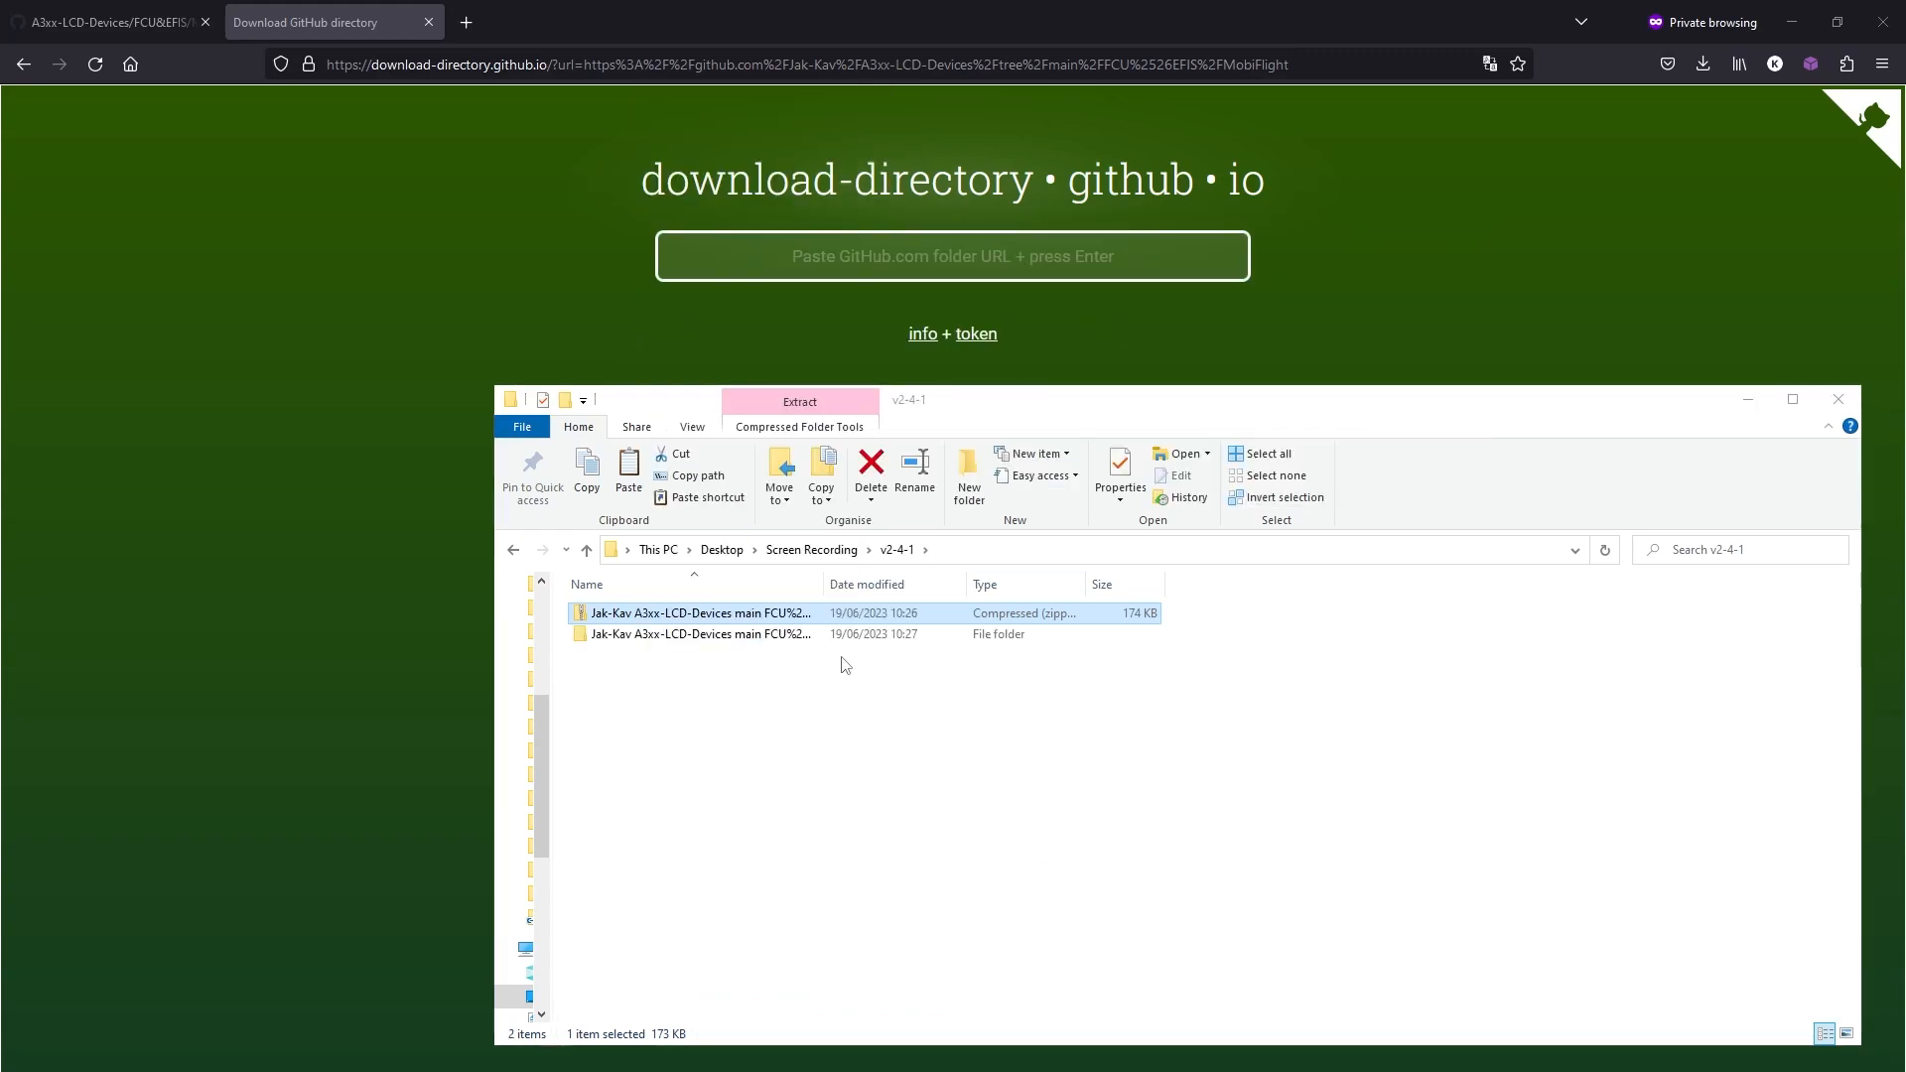
key("Delete")
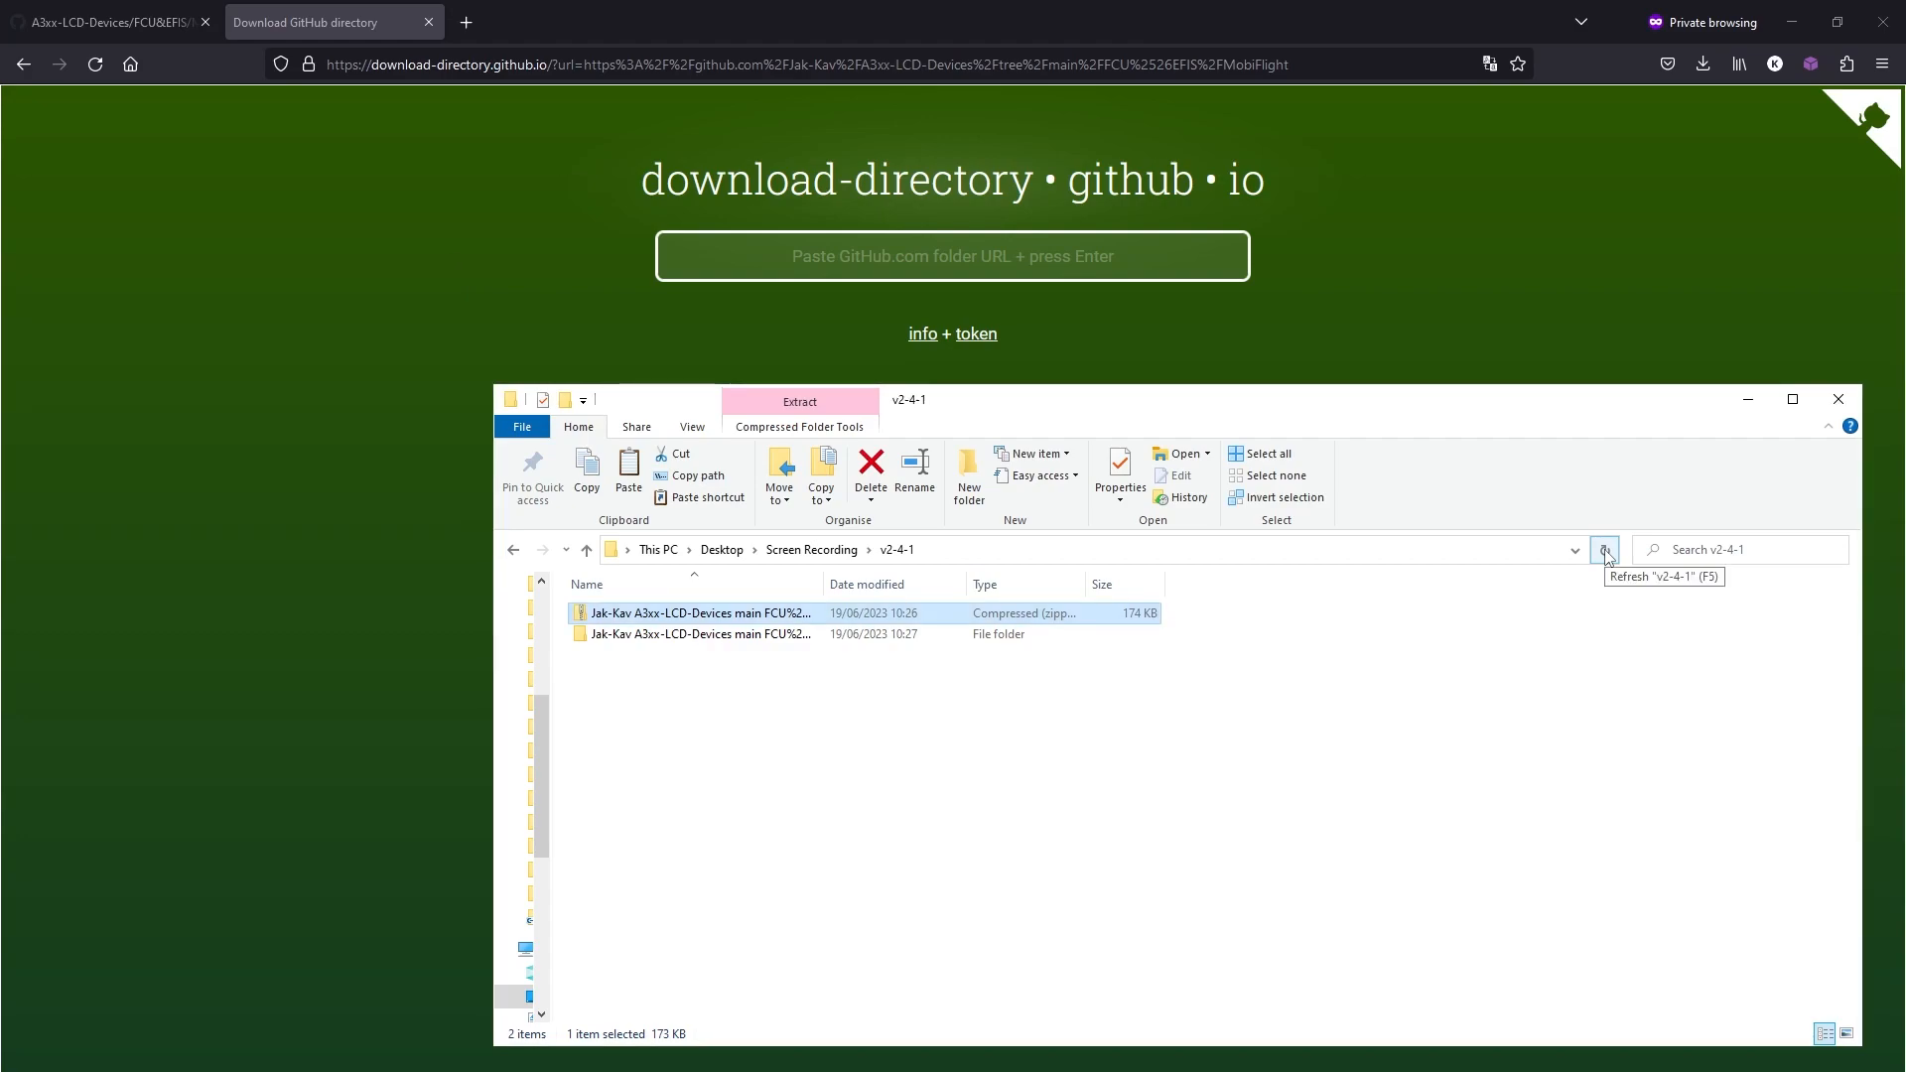
left_click(1605, 552)
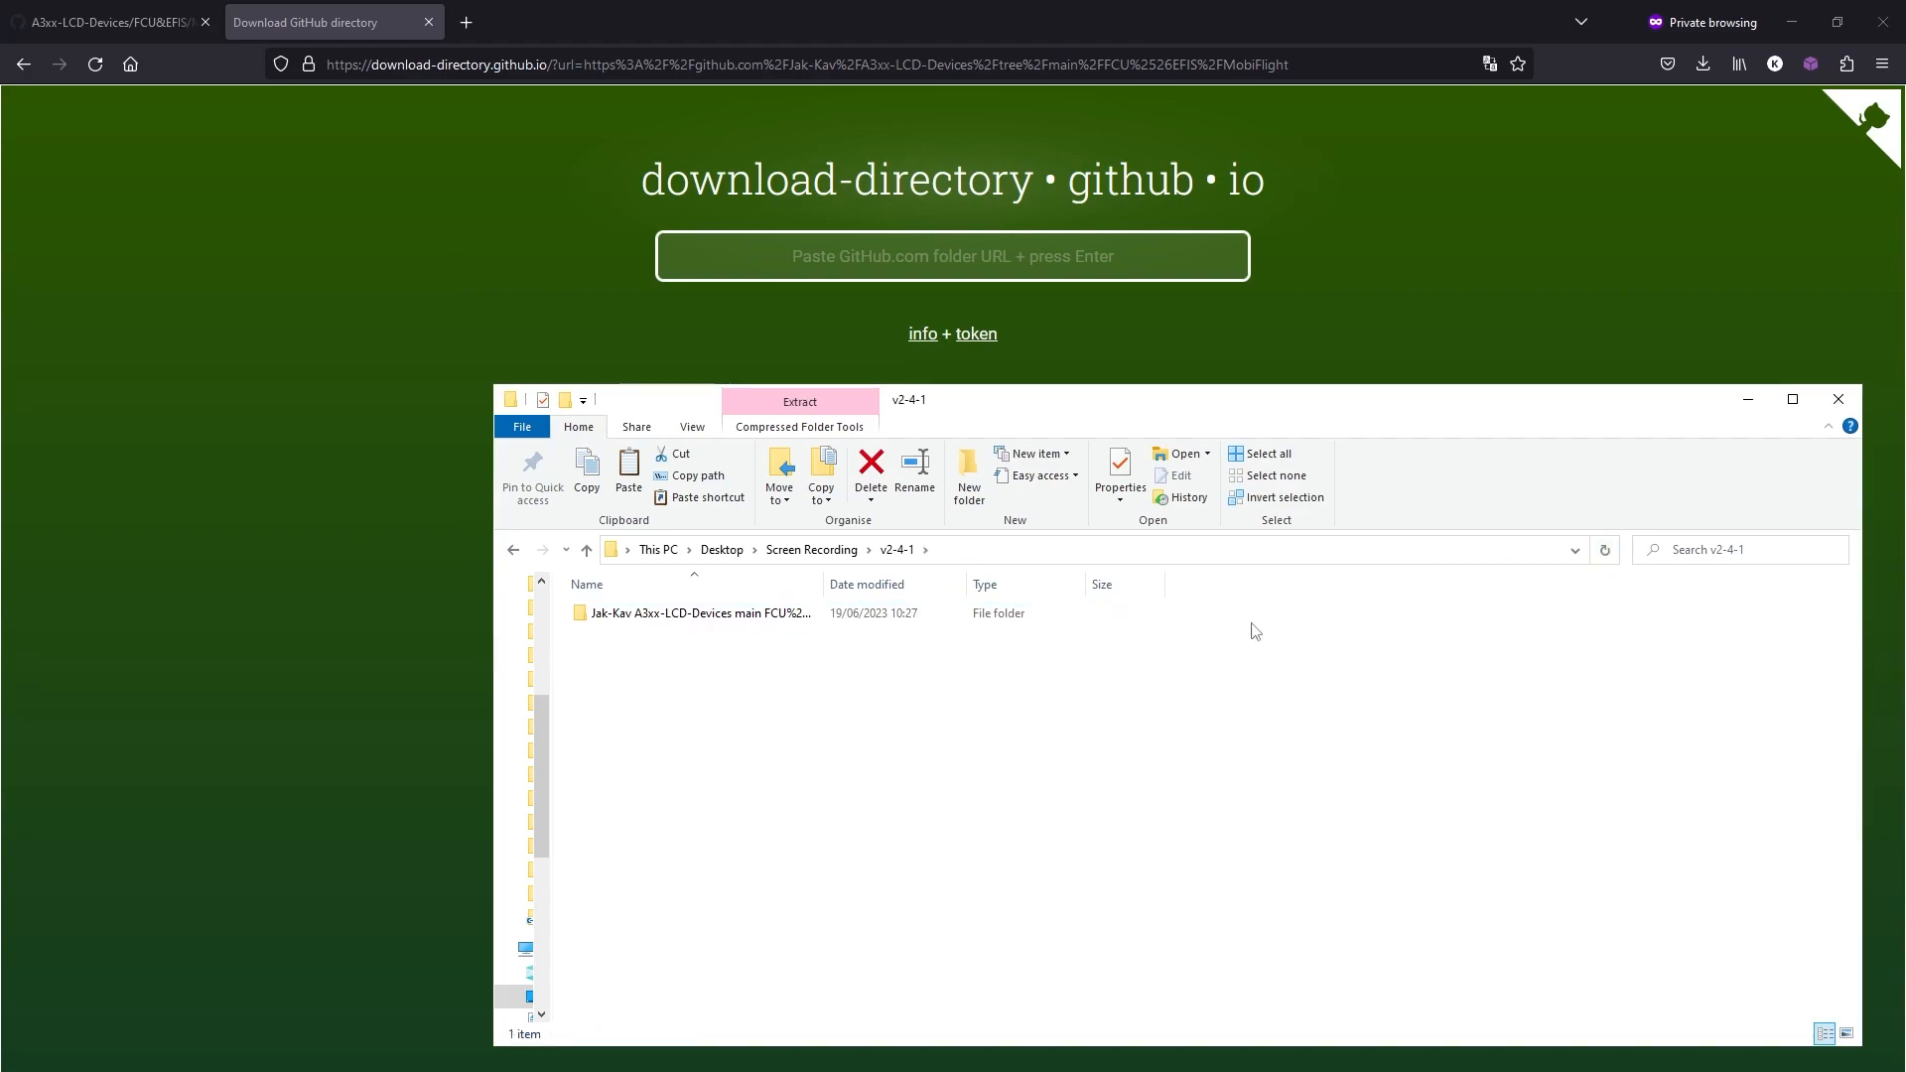
Step: Open the extracted FCU&EFIS/MobiFlight folder and delete README.md from it
double_click(767, 623)
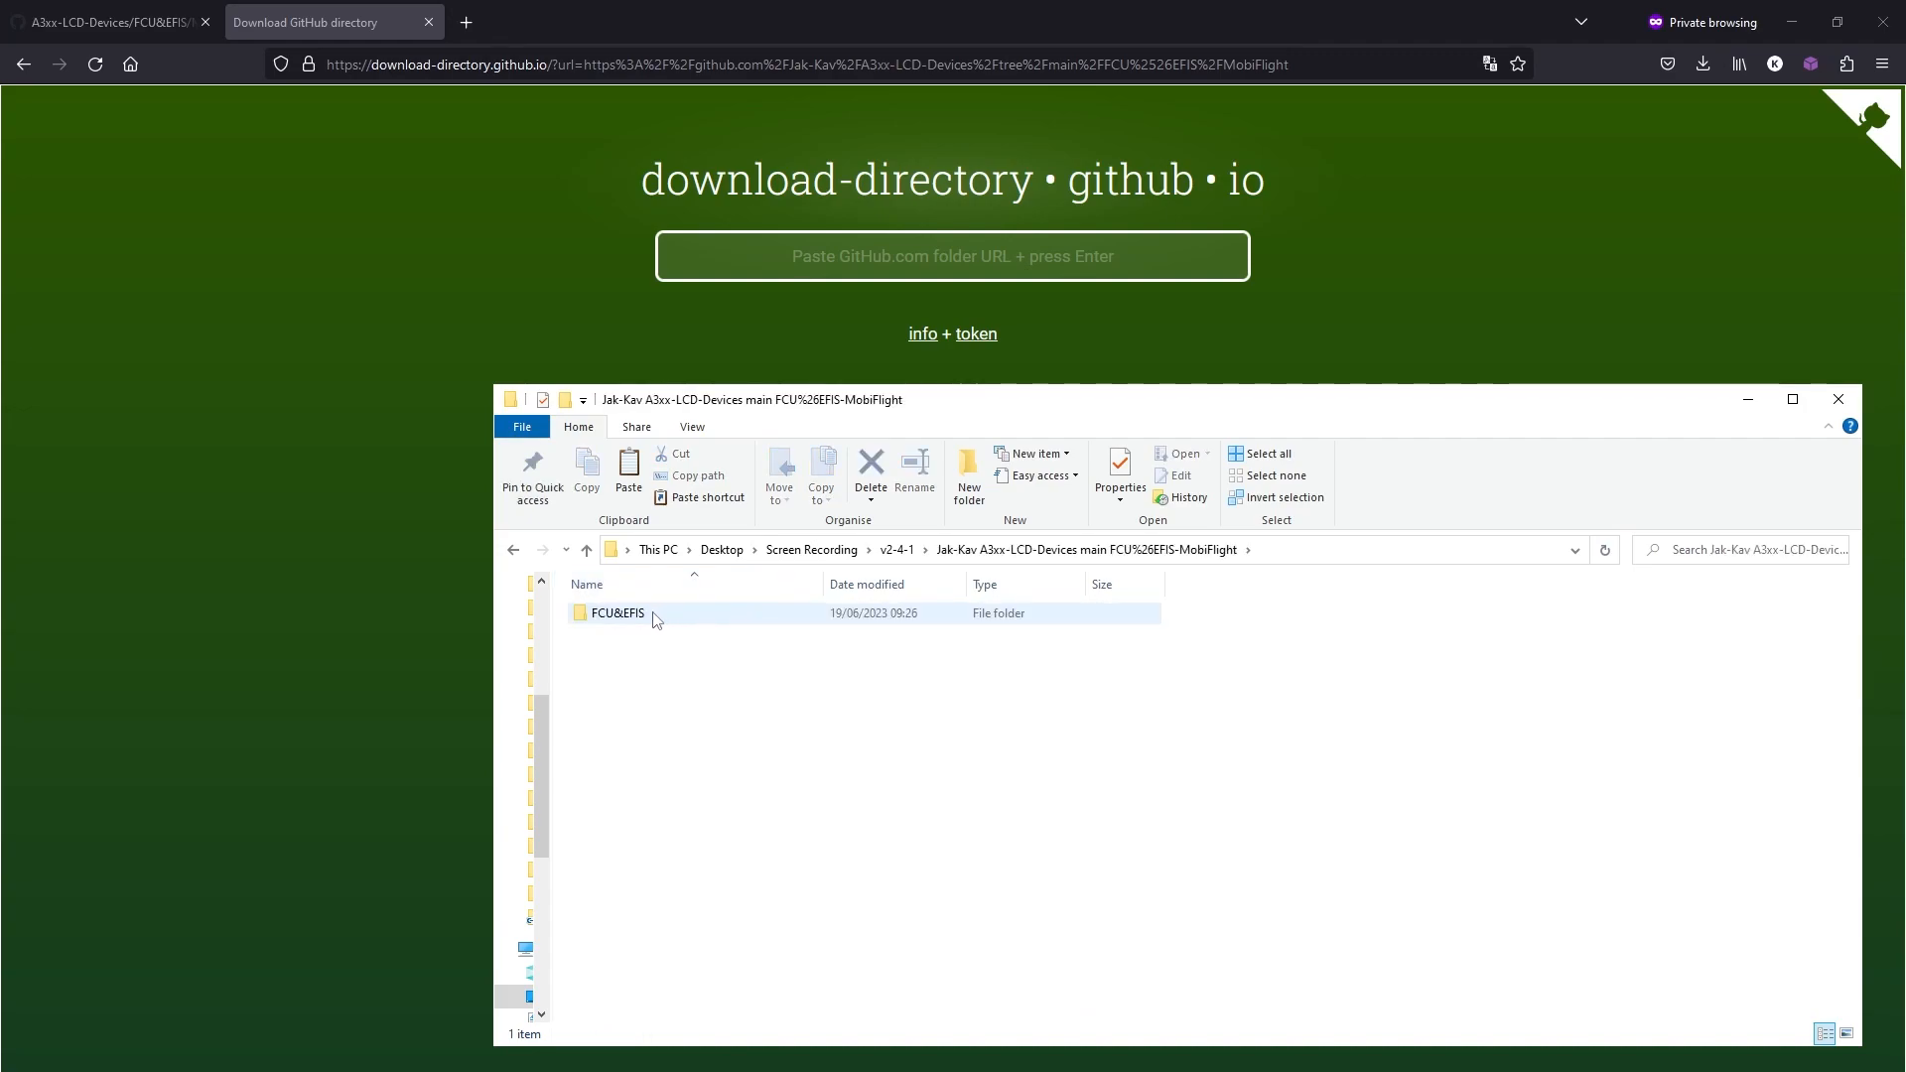
left_click(613, 626)
double_click(613, 625)
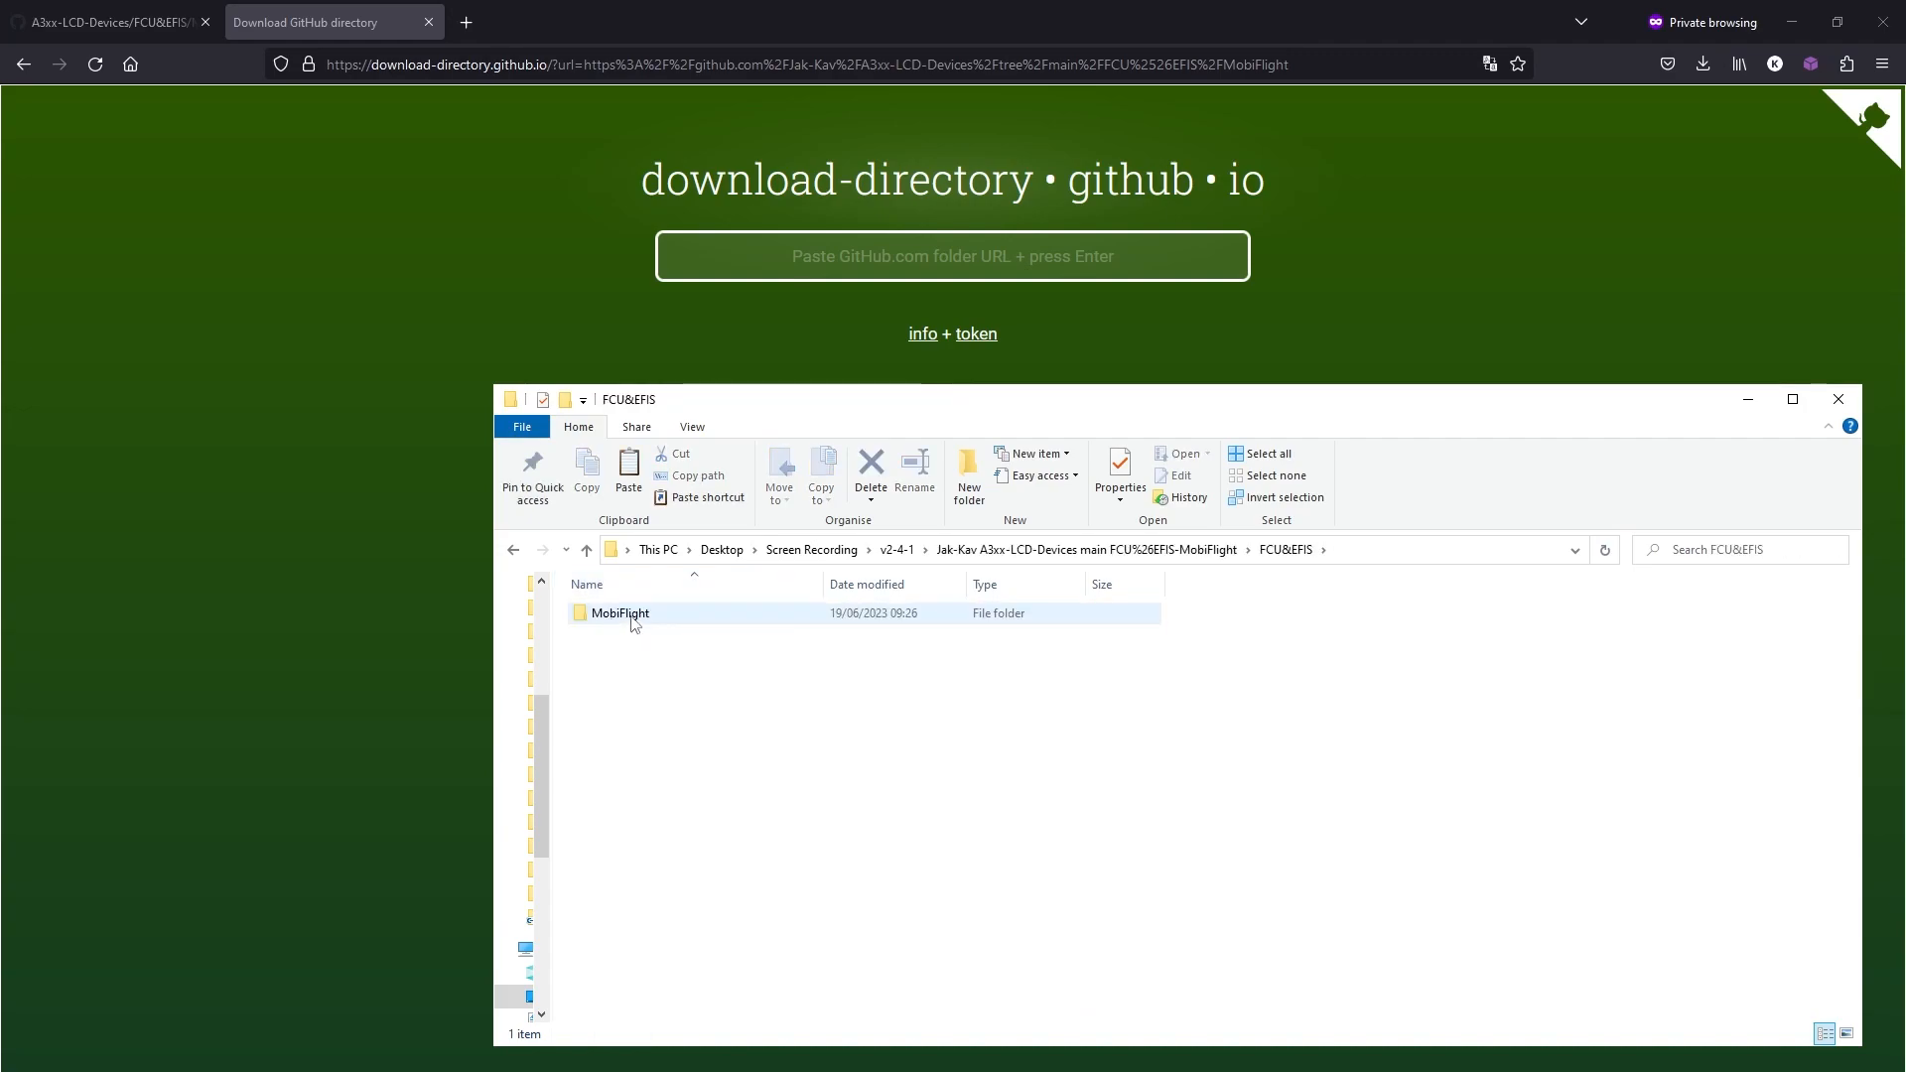
double_click(635, 624)
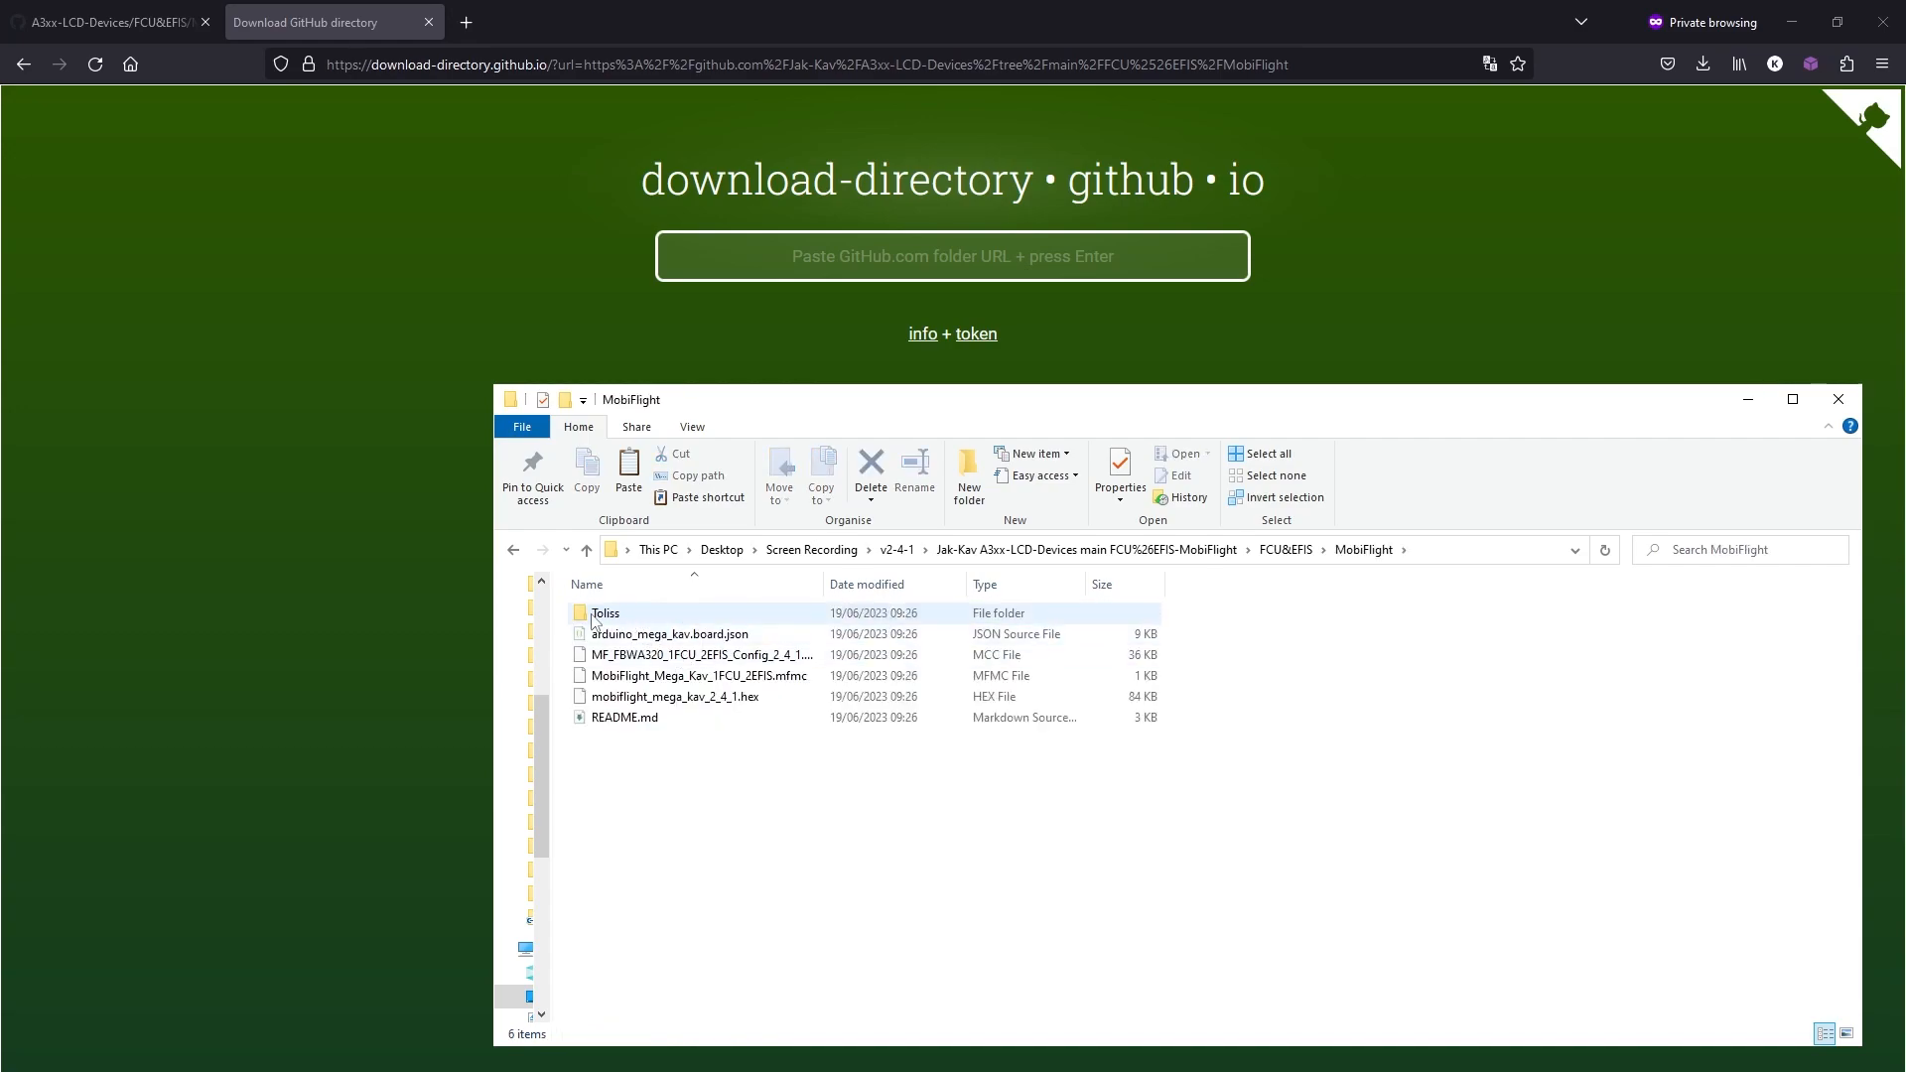
left_click(659, 725)
key("Delete")
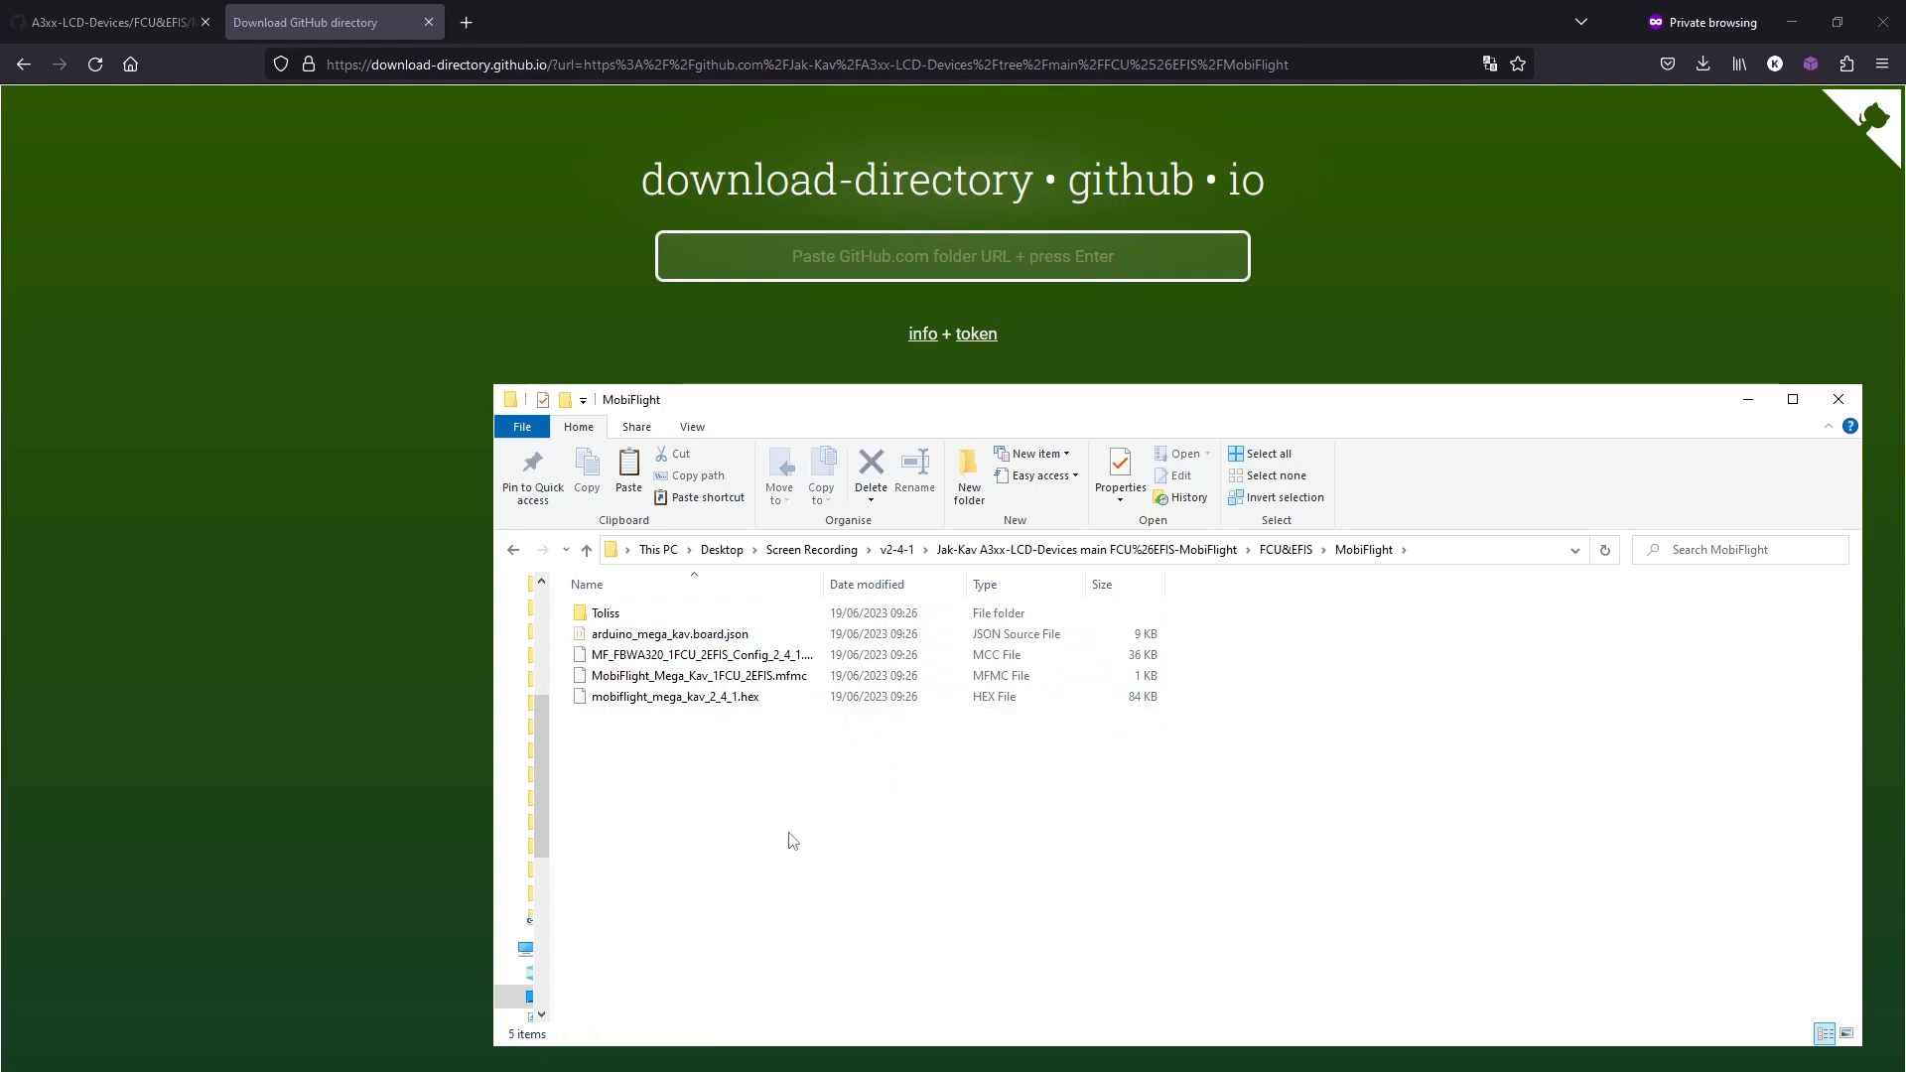
Step: Transfer the JSON, MCC, MFMC and HEX files into the v2-4-1 folder and delete the extracted download folder
left_click(726, 636)
left_click_drag(744, 726, 683, 652)
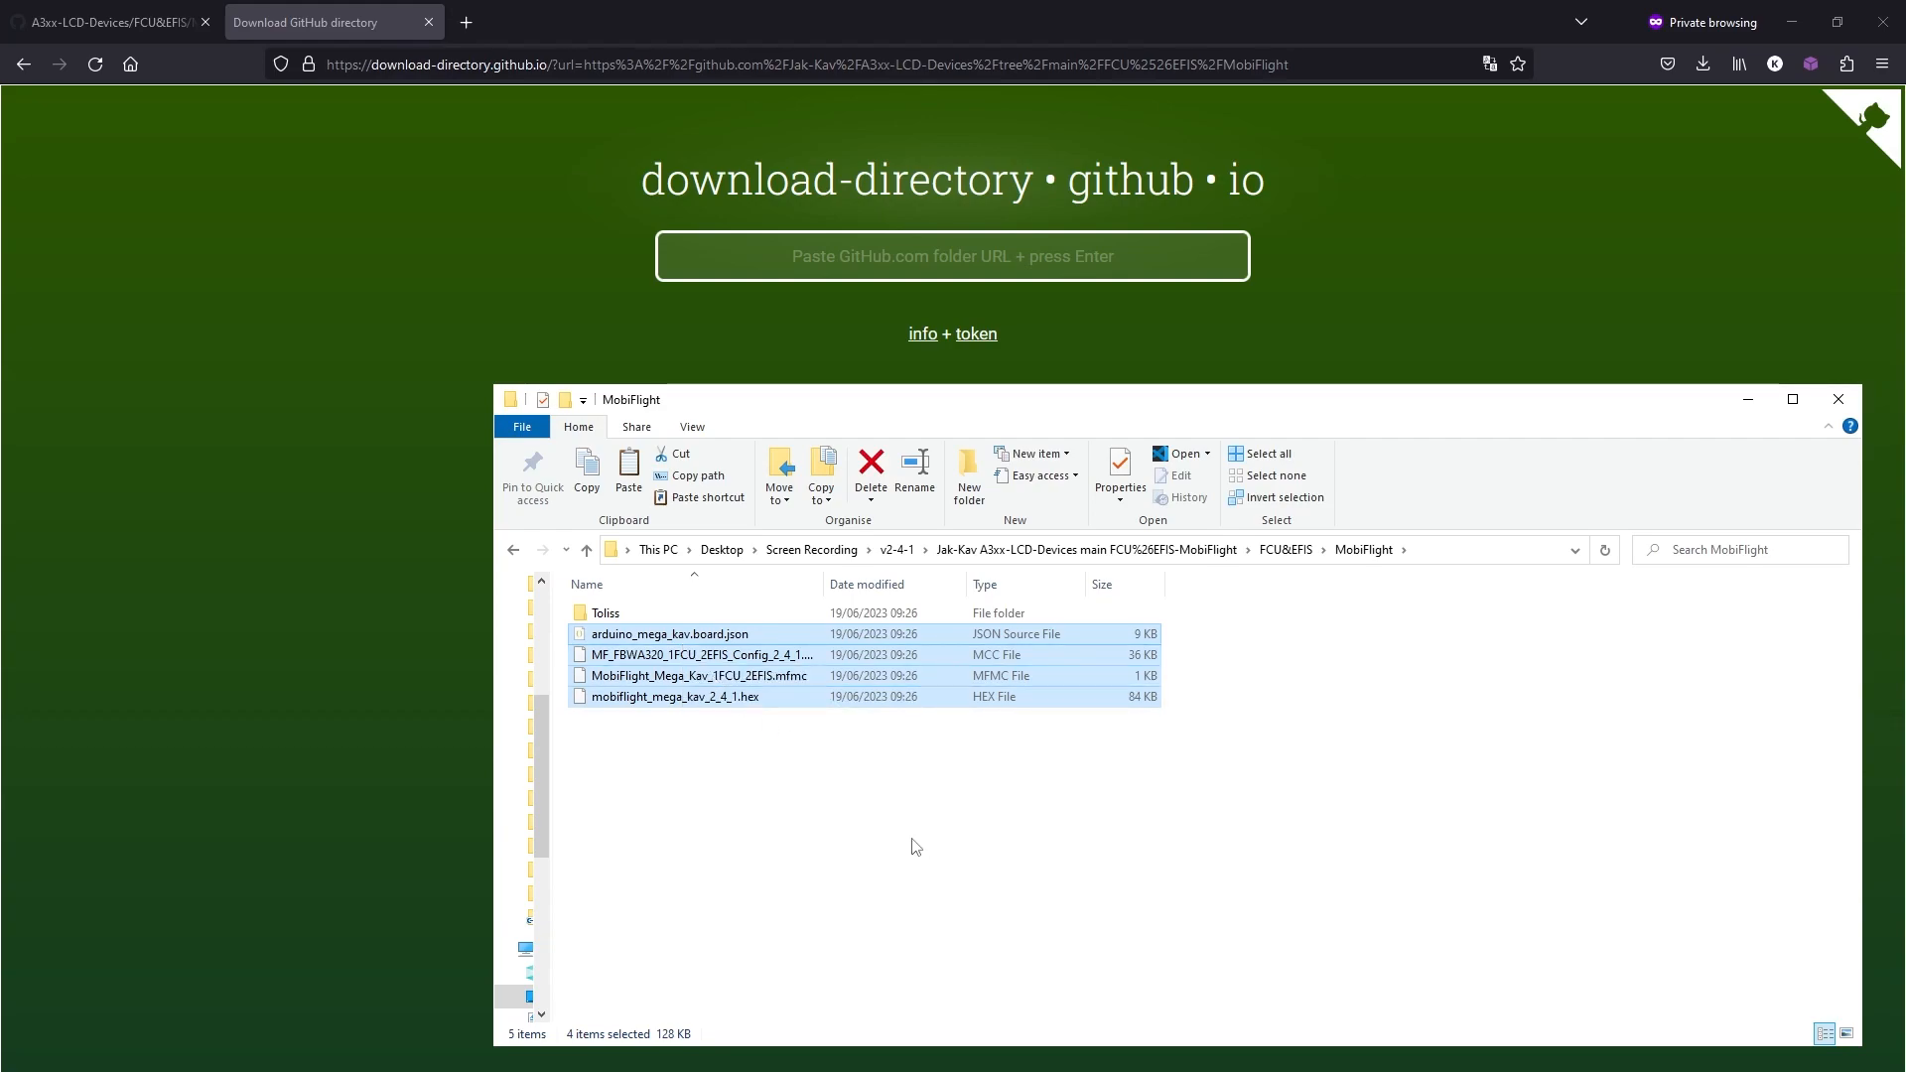
left_click(588, 552)
left_click(588, 552)
left_click(588, 552)
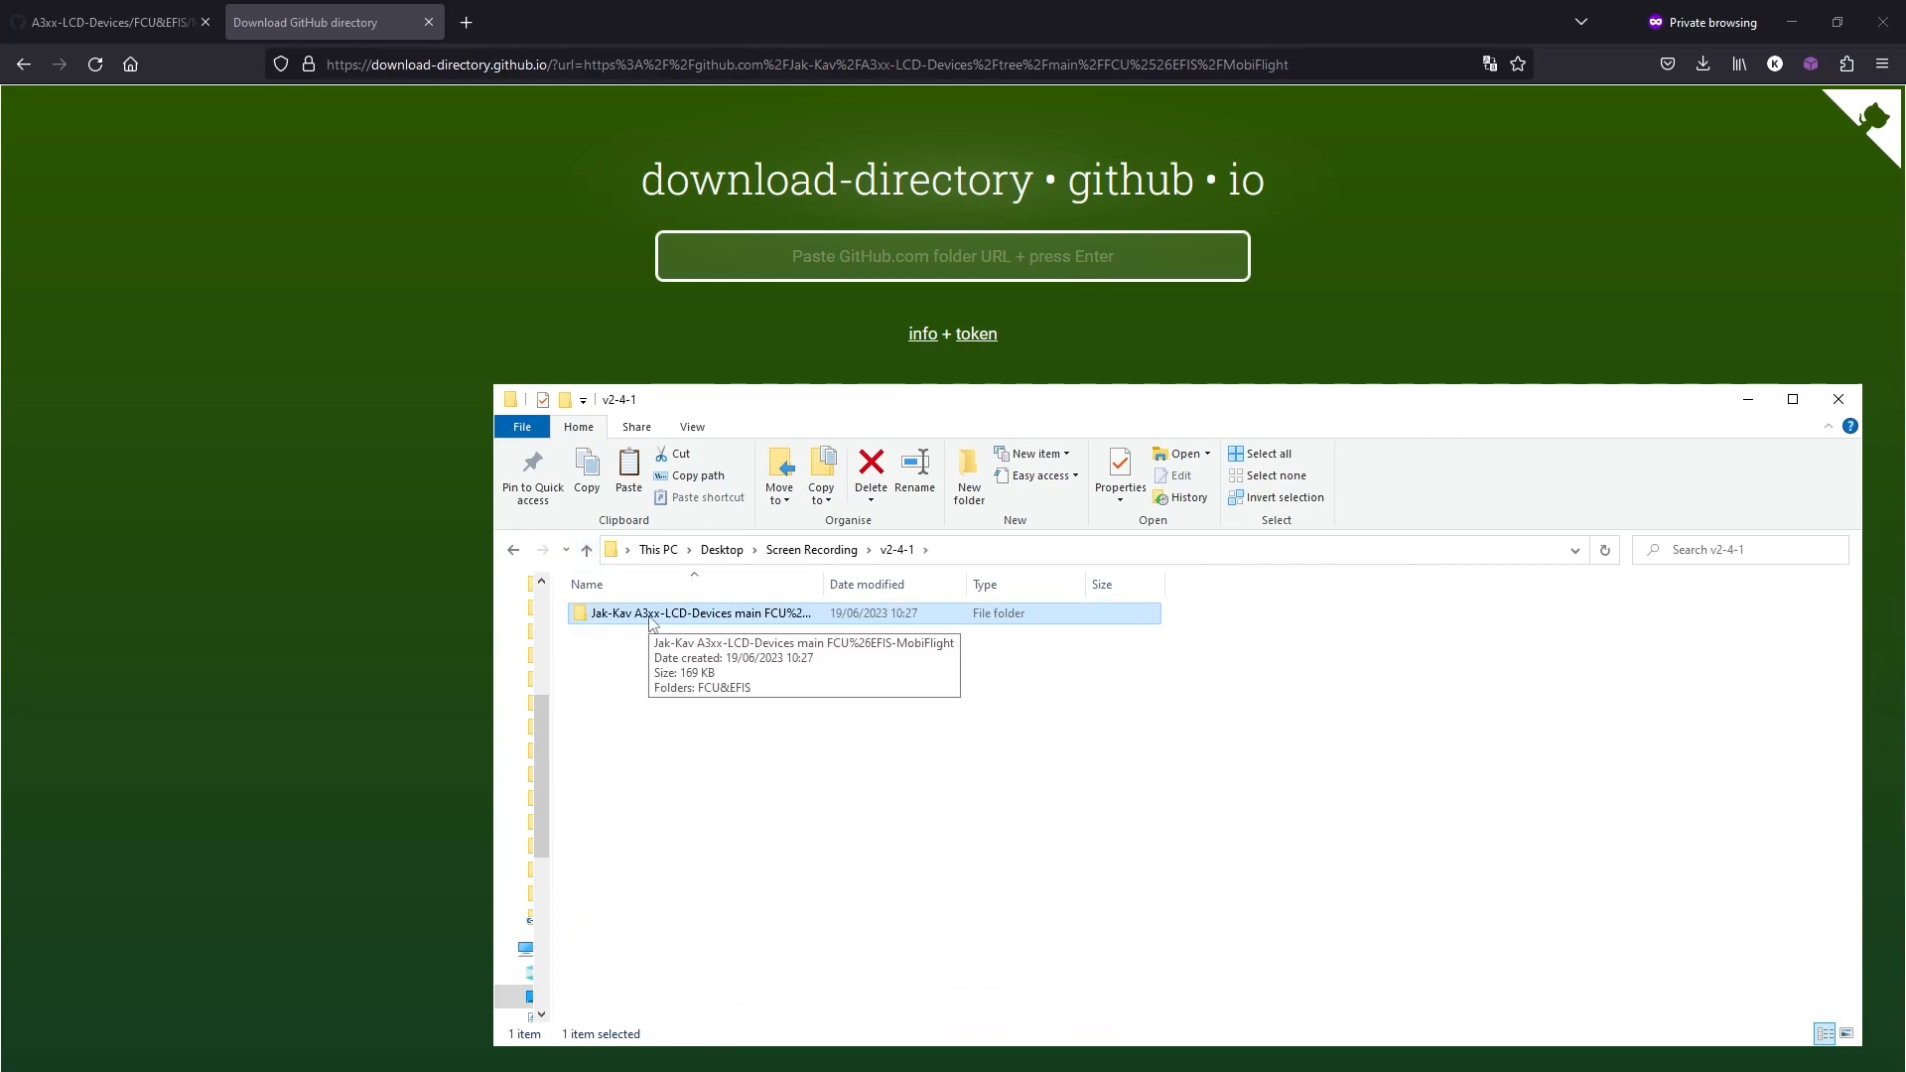
key("ctrl+v")
left_click(792, 792)
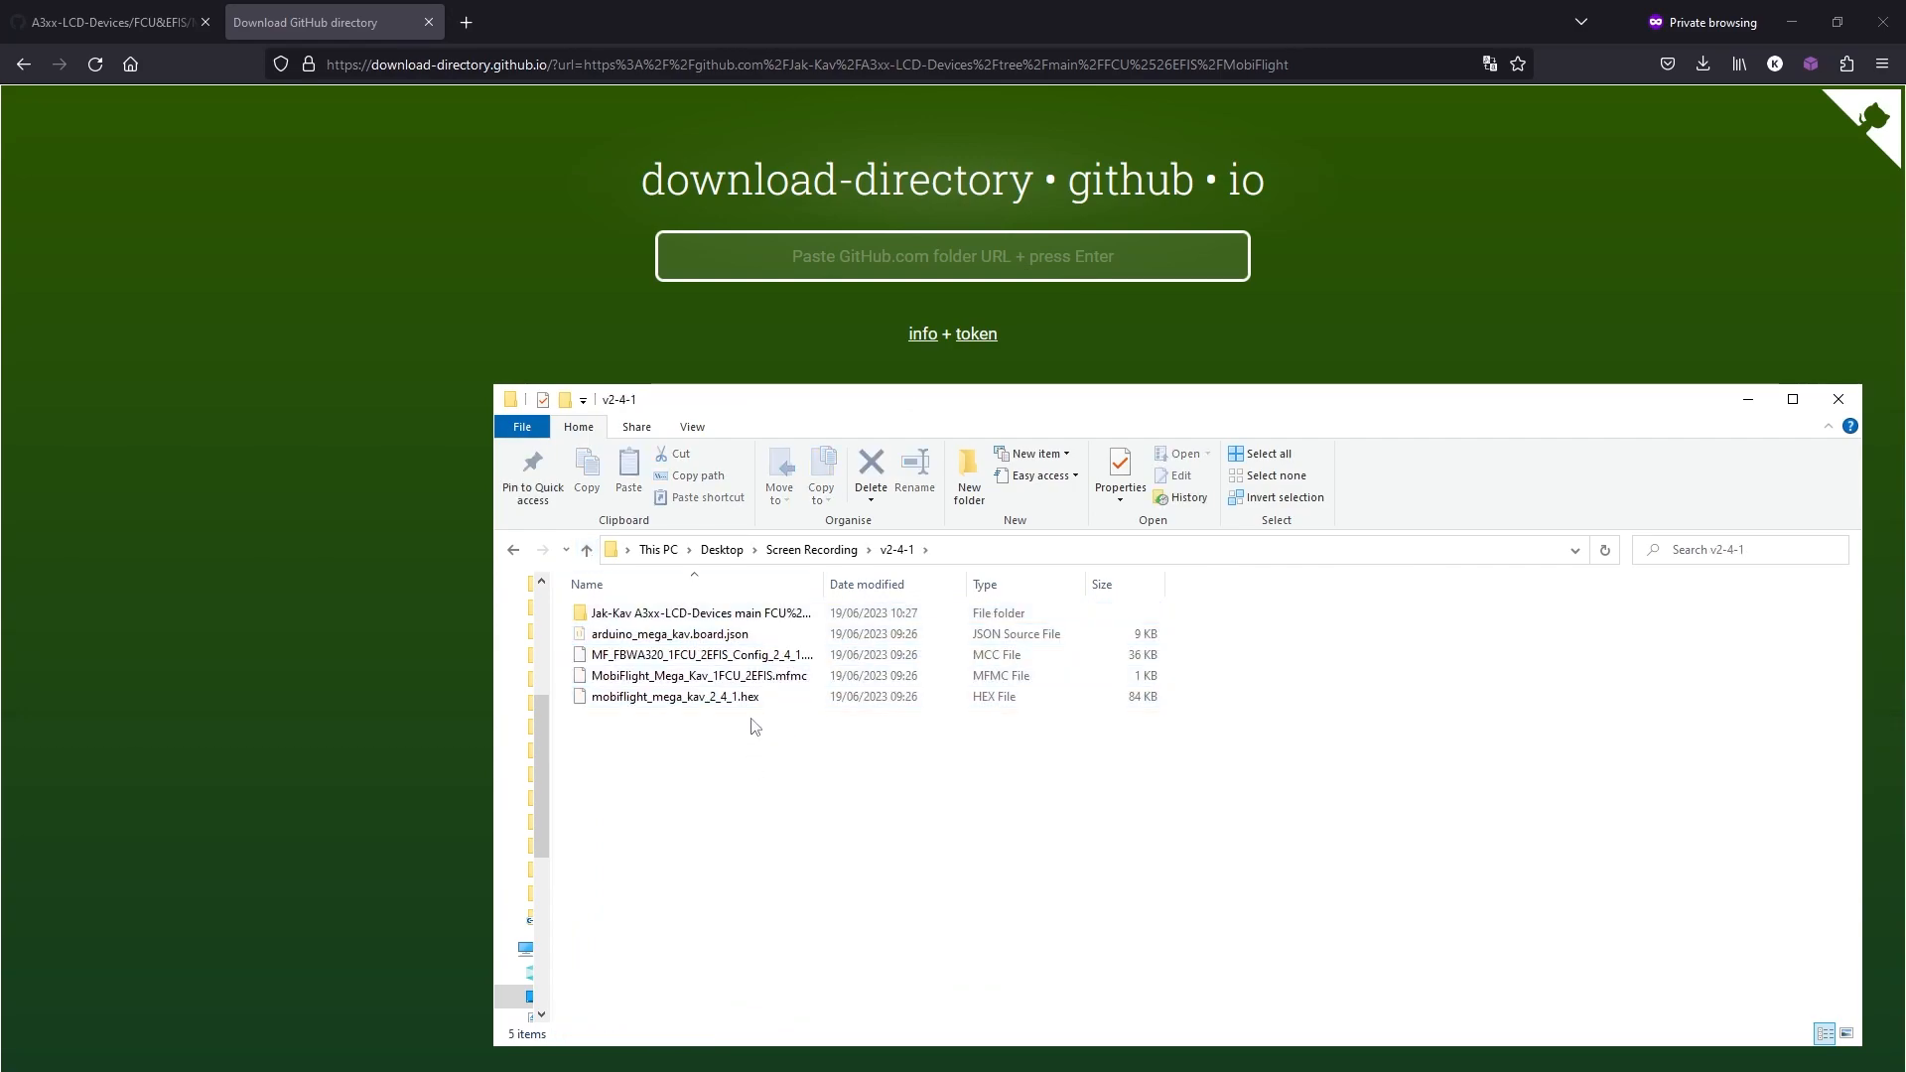
left_click(728, 616)
key("Delete")
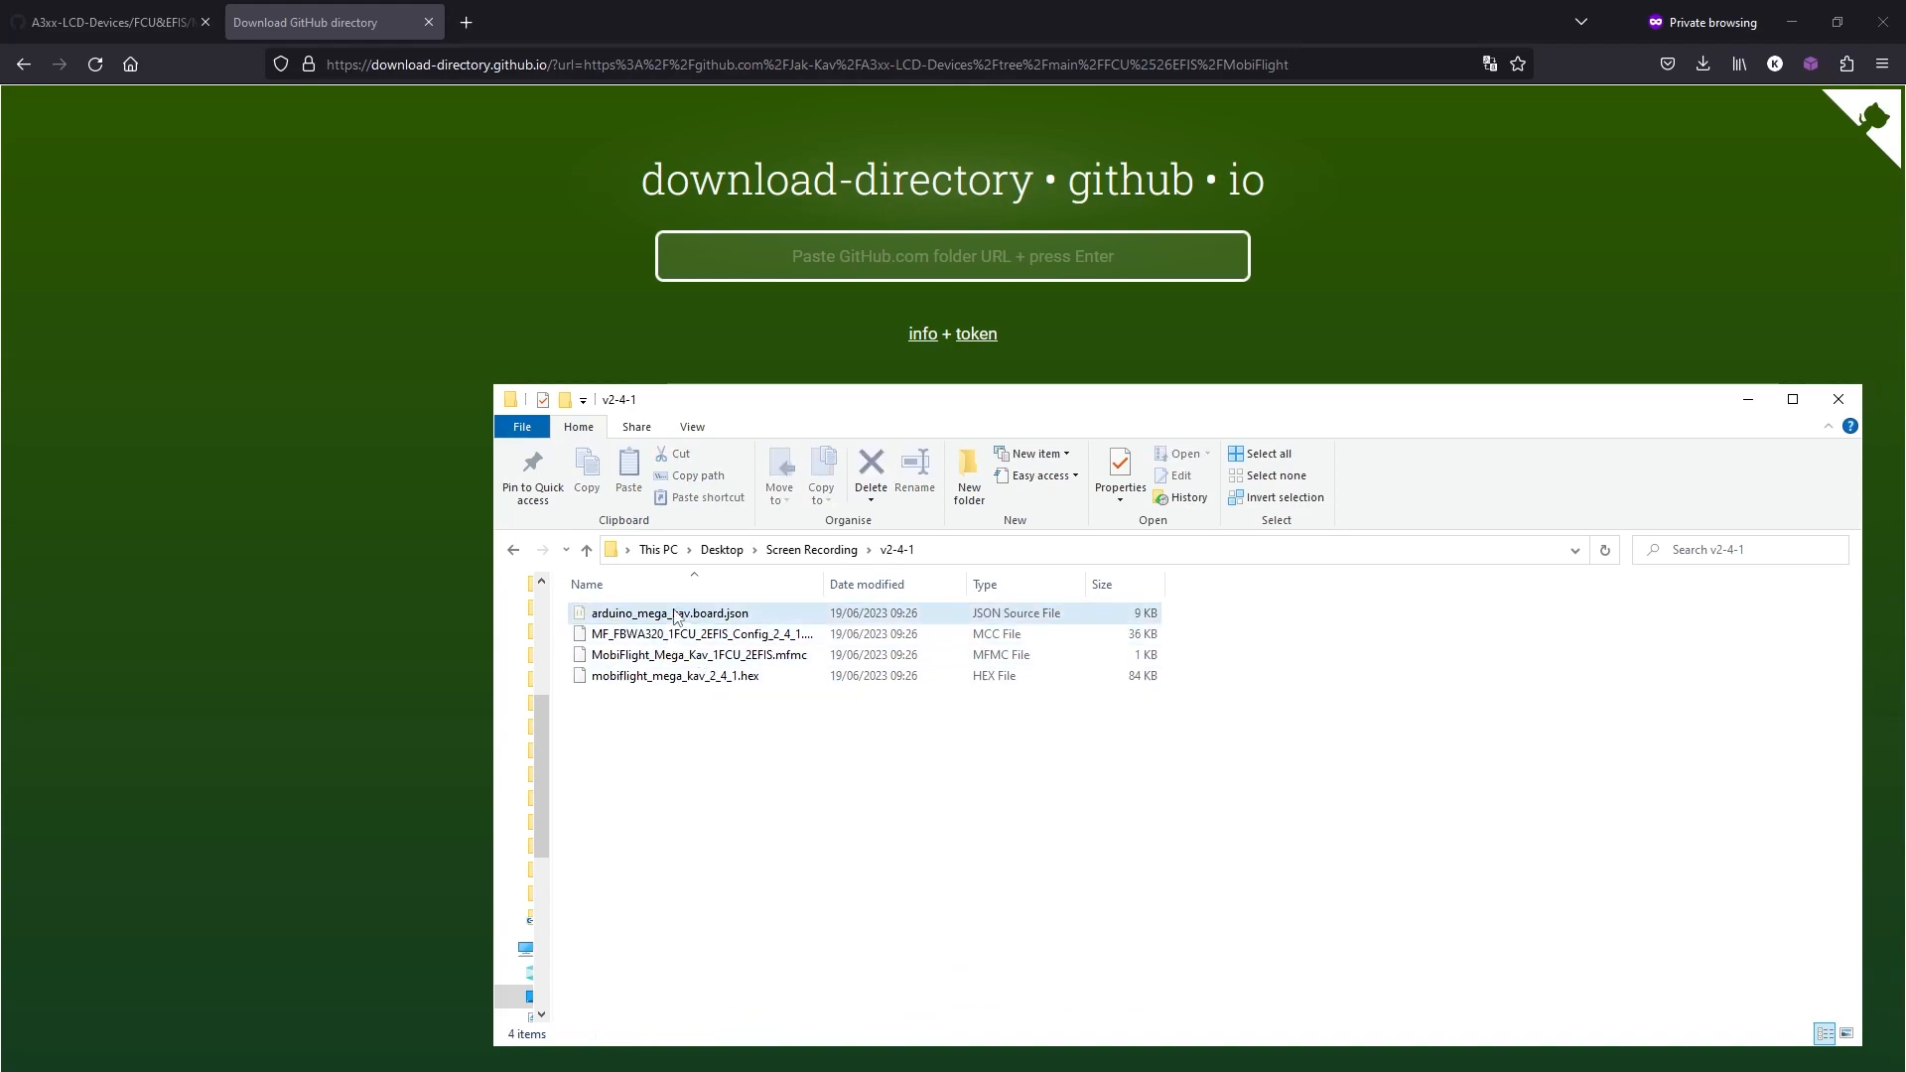
left_click(809, 613)
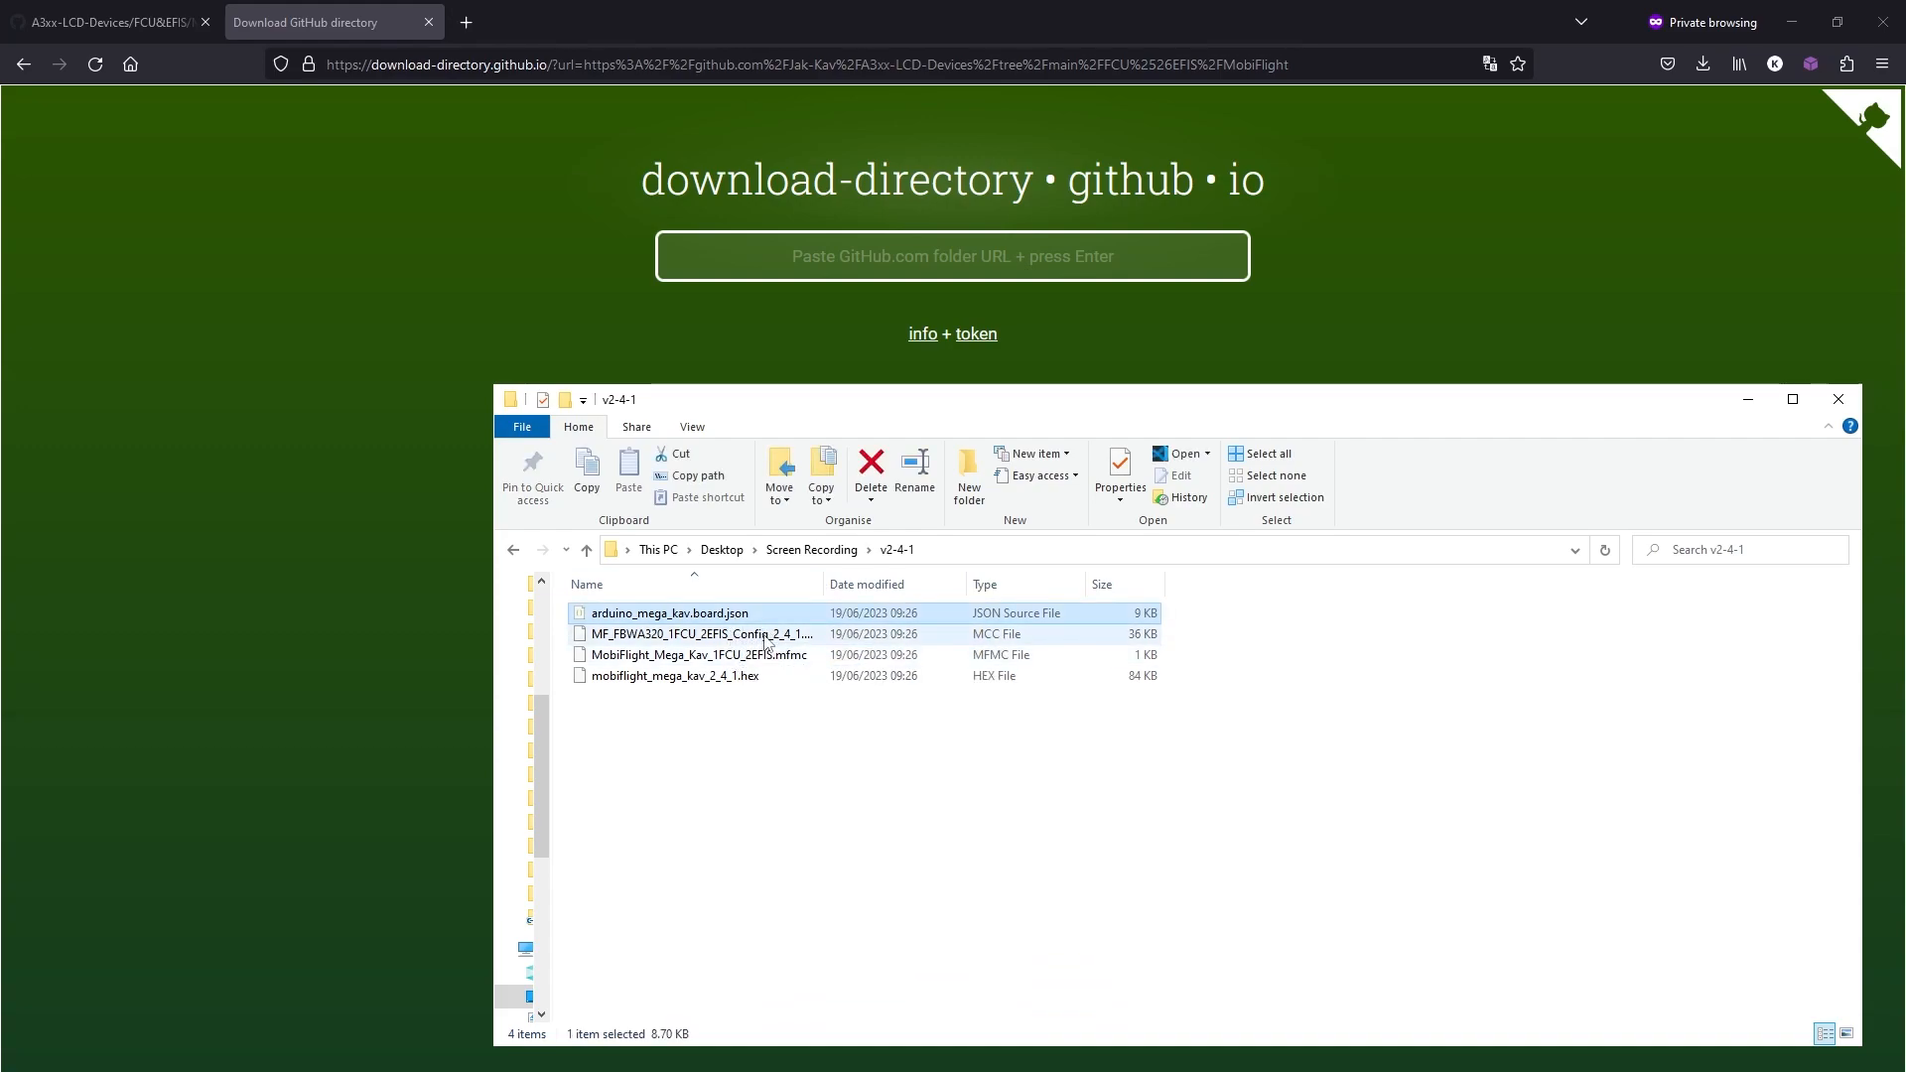
left_click(765, 638)
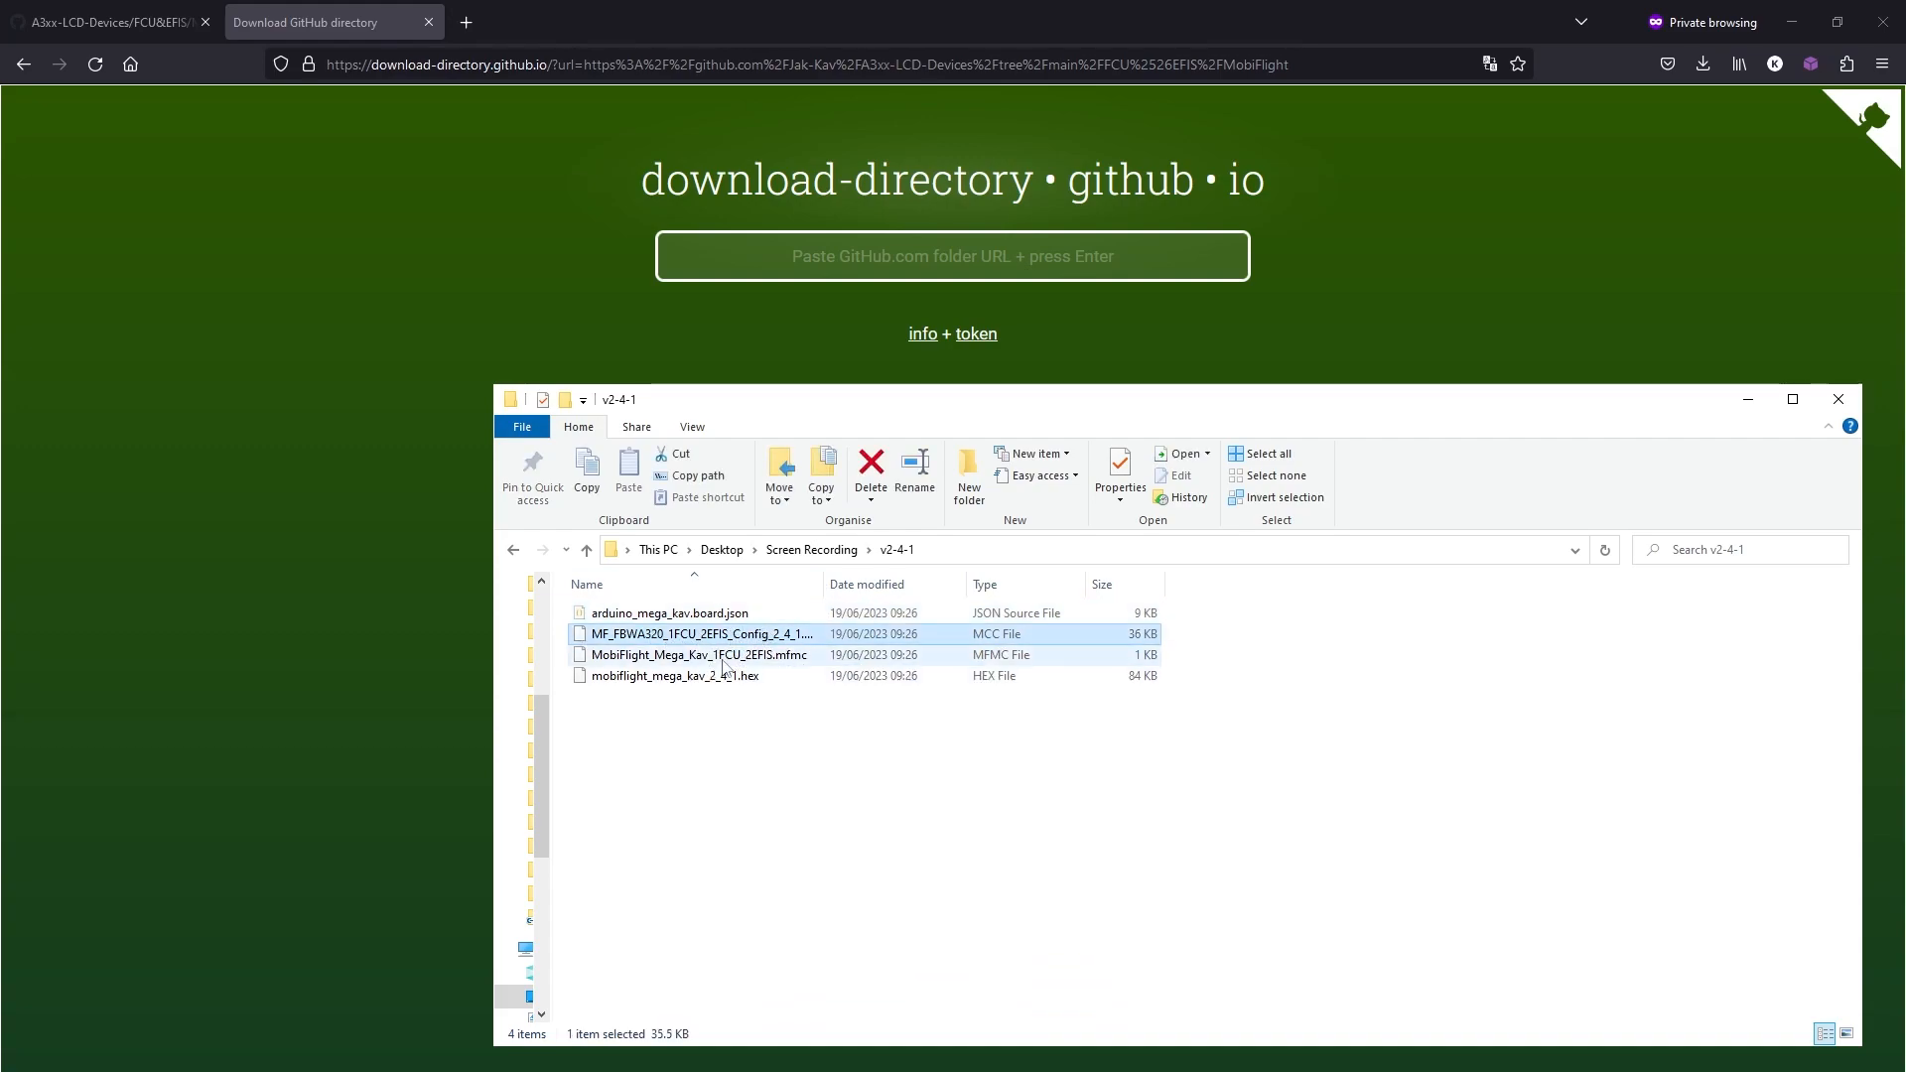
left_click(750, 657)
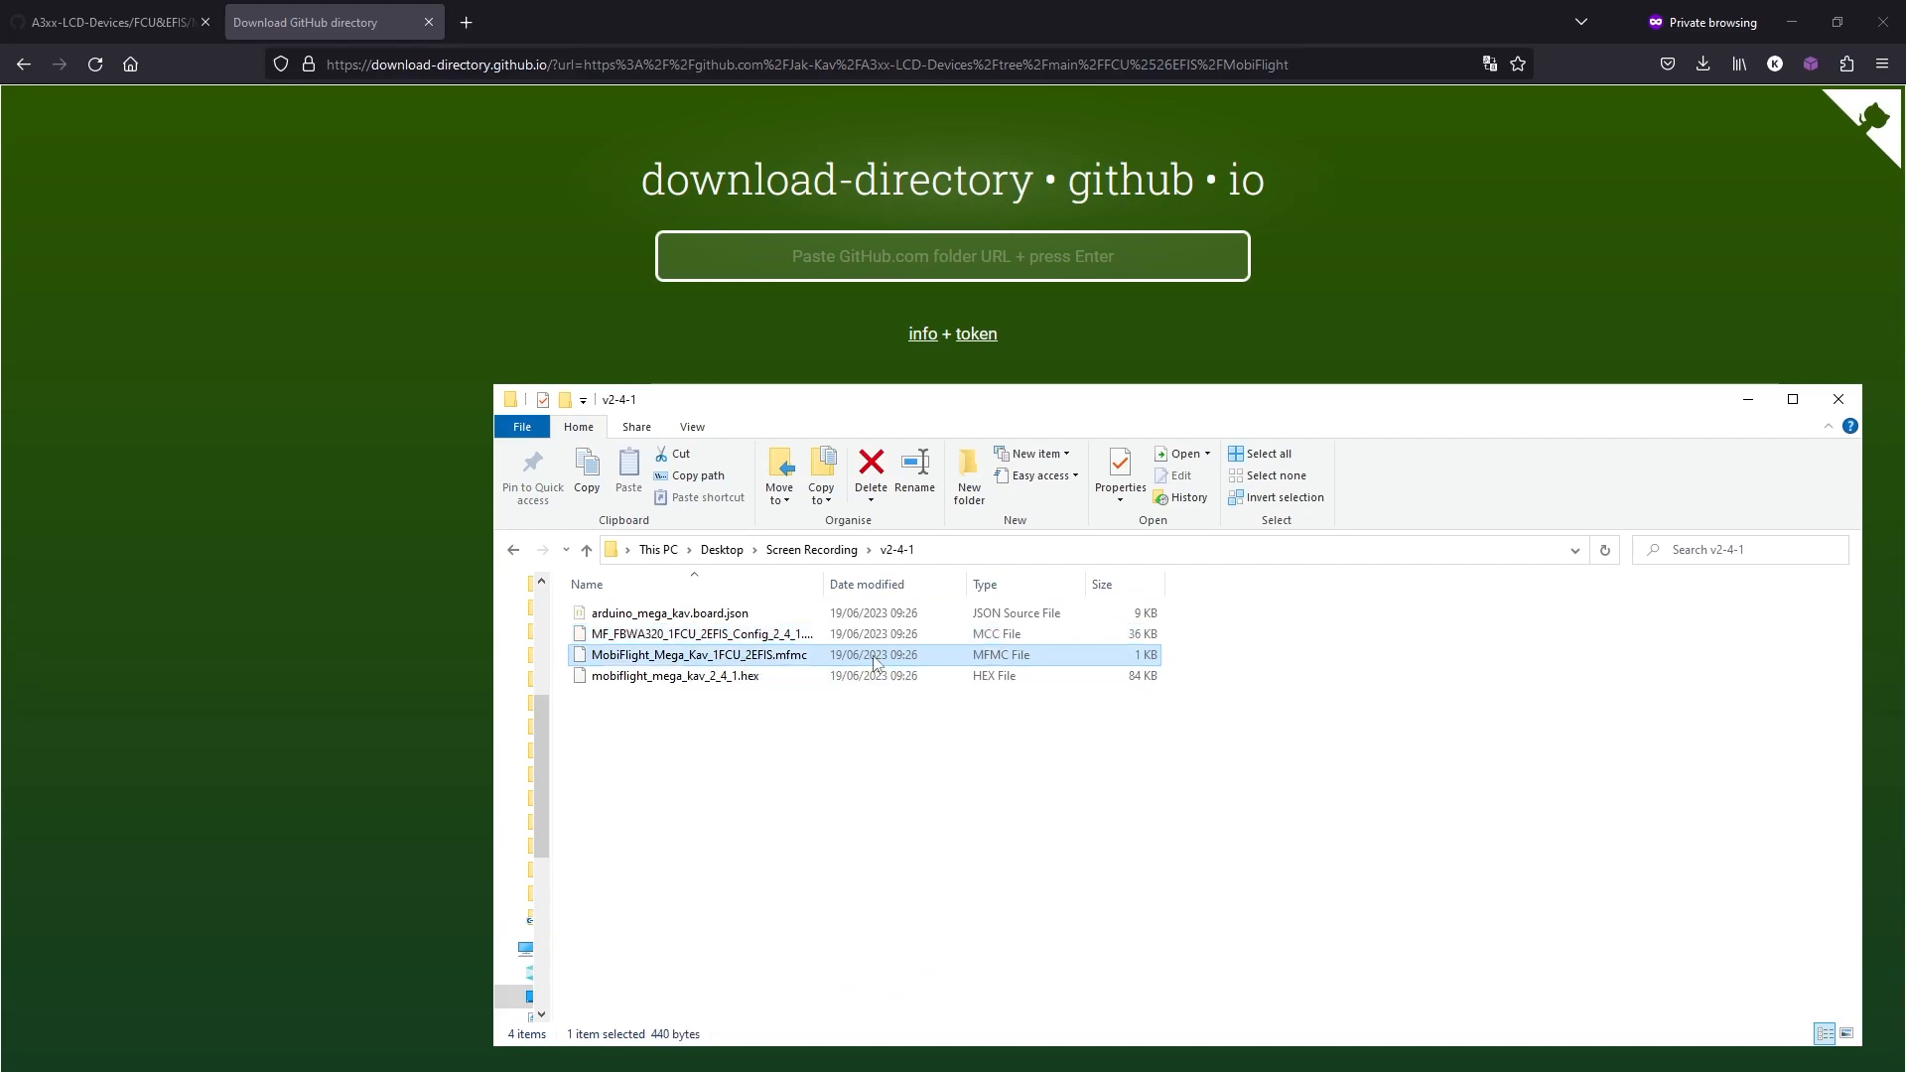
Step: Switch from the v2-4-1 folder to MobiFlight Connector and exit the program
left_click(690, 677)
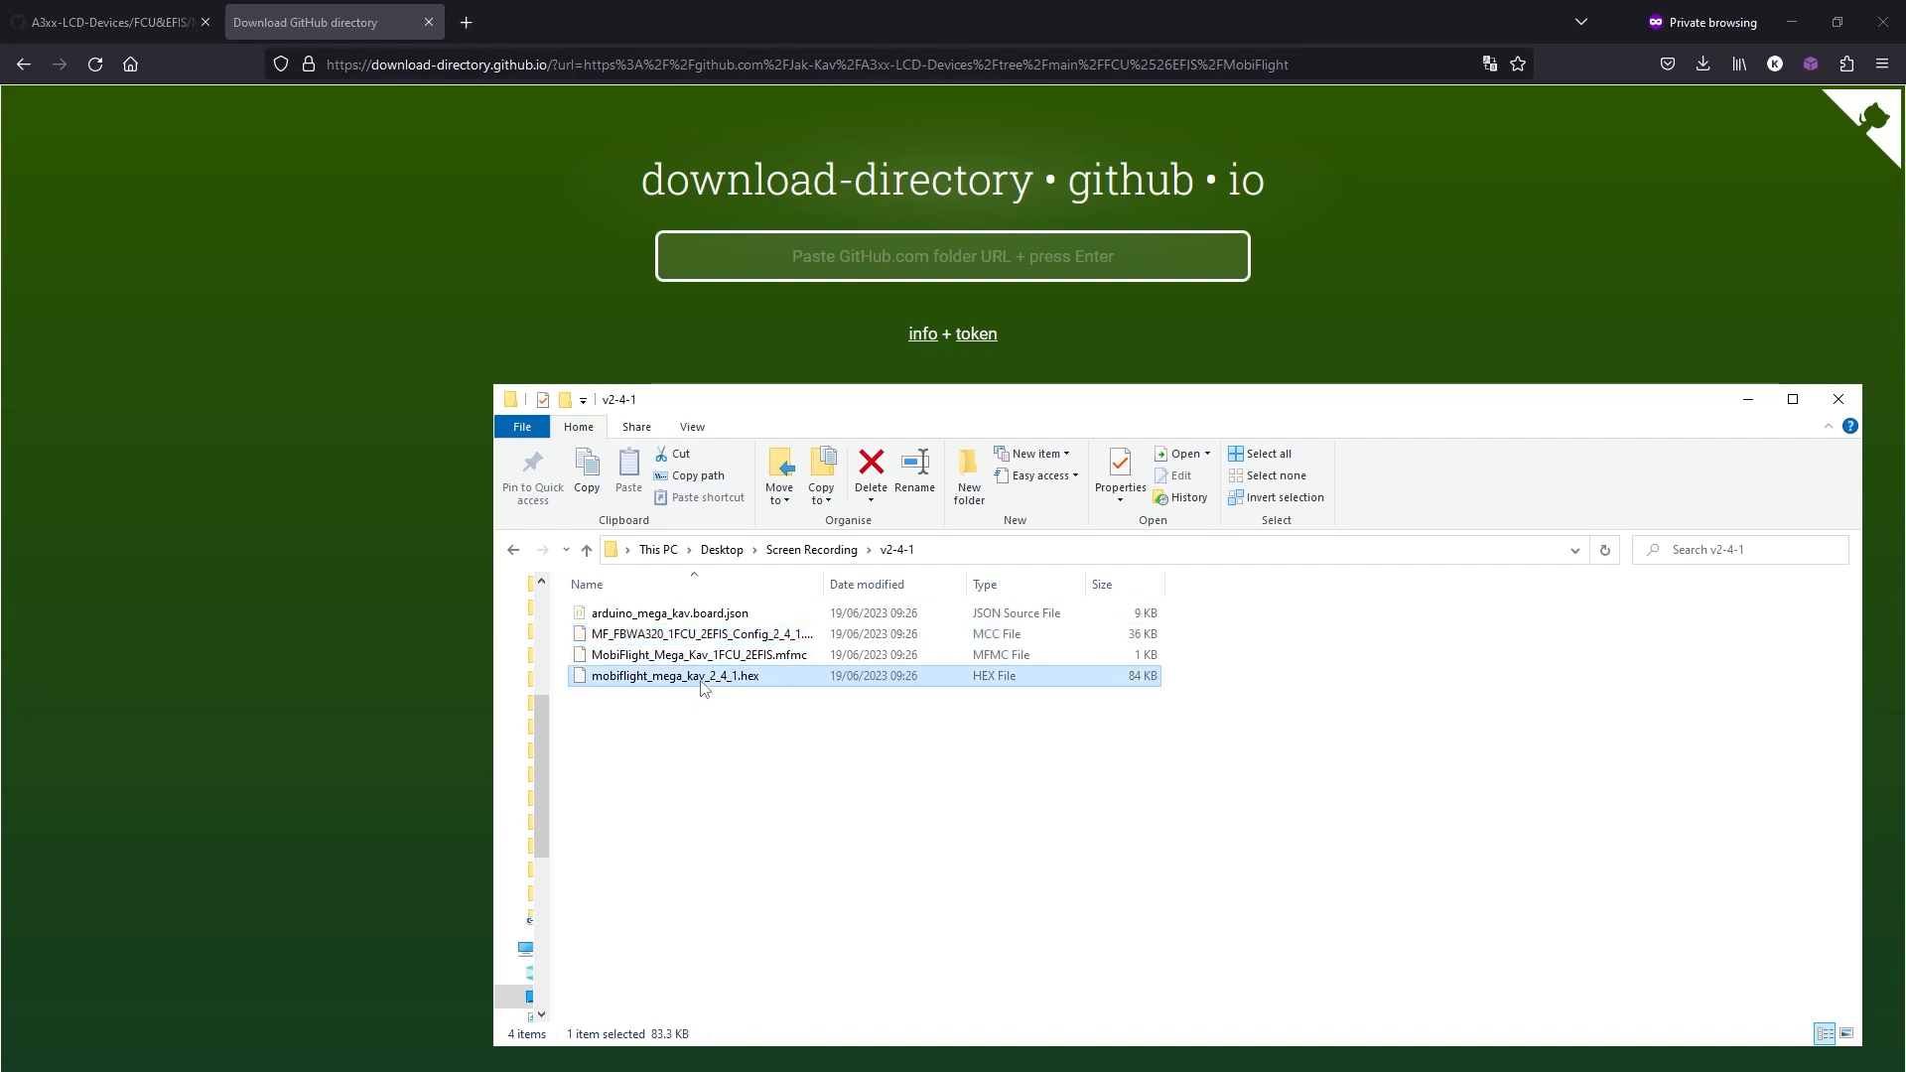
left_click(809, 820)
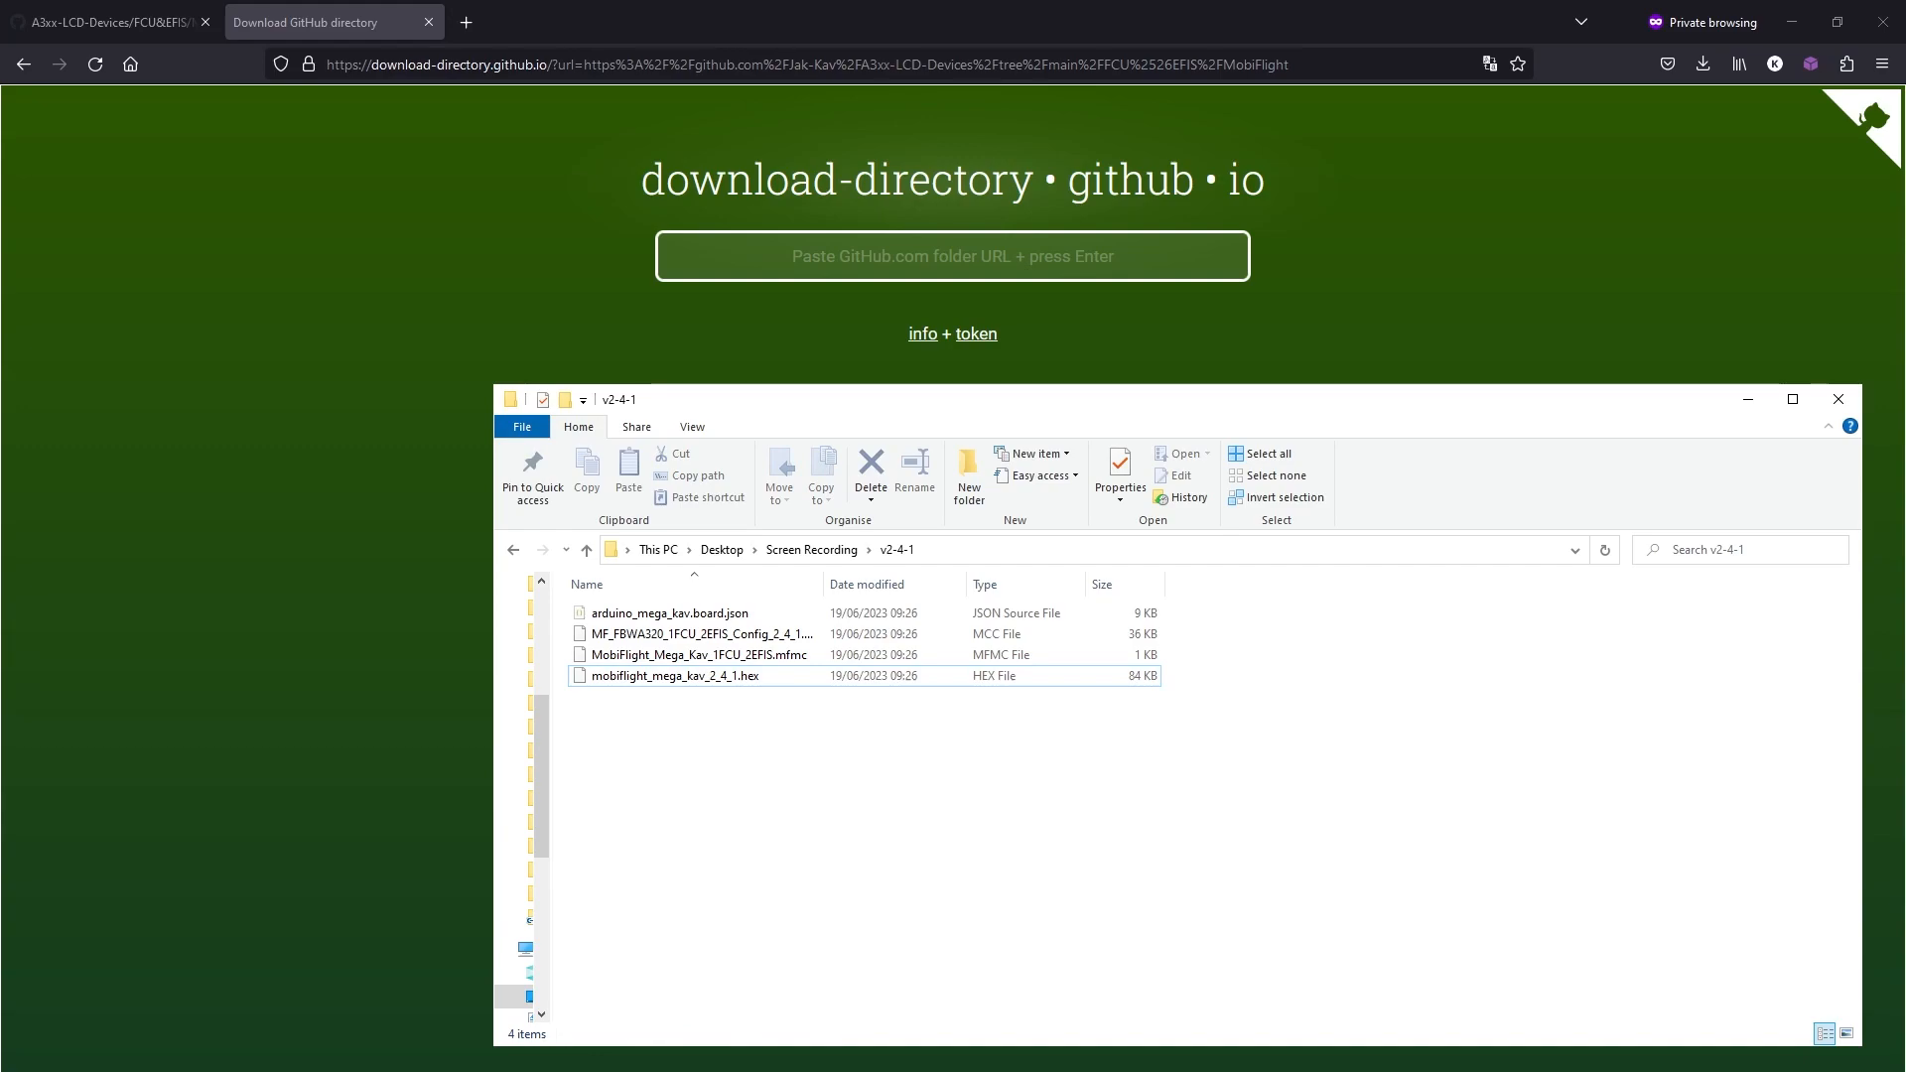
key("alt+Tab")
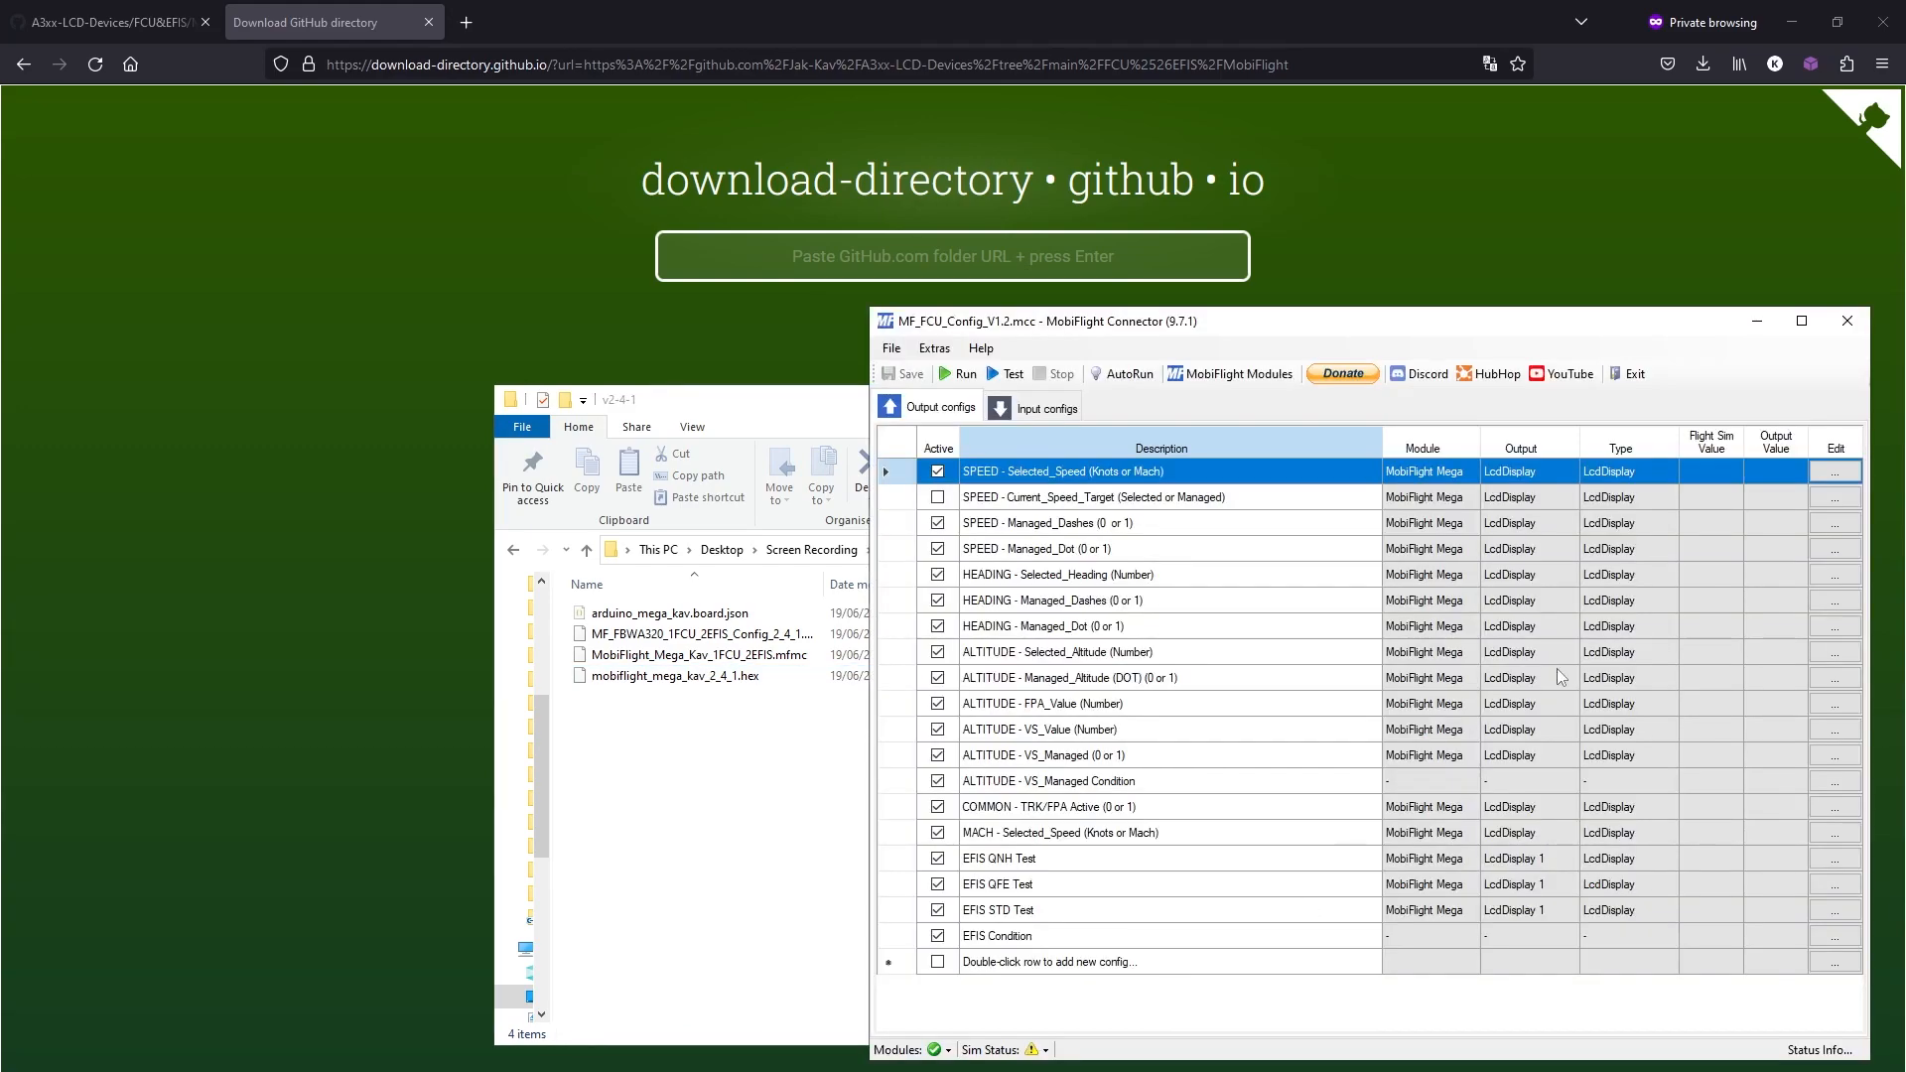
left_click(1639, 375)
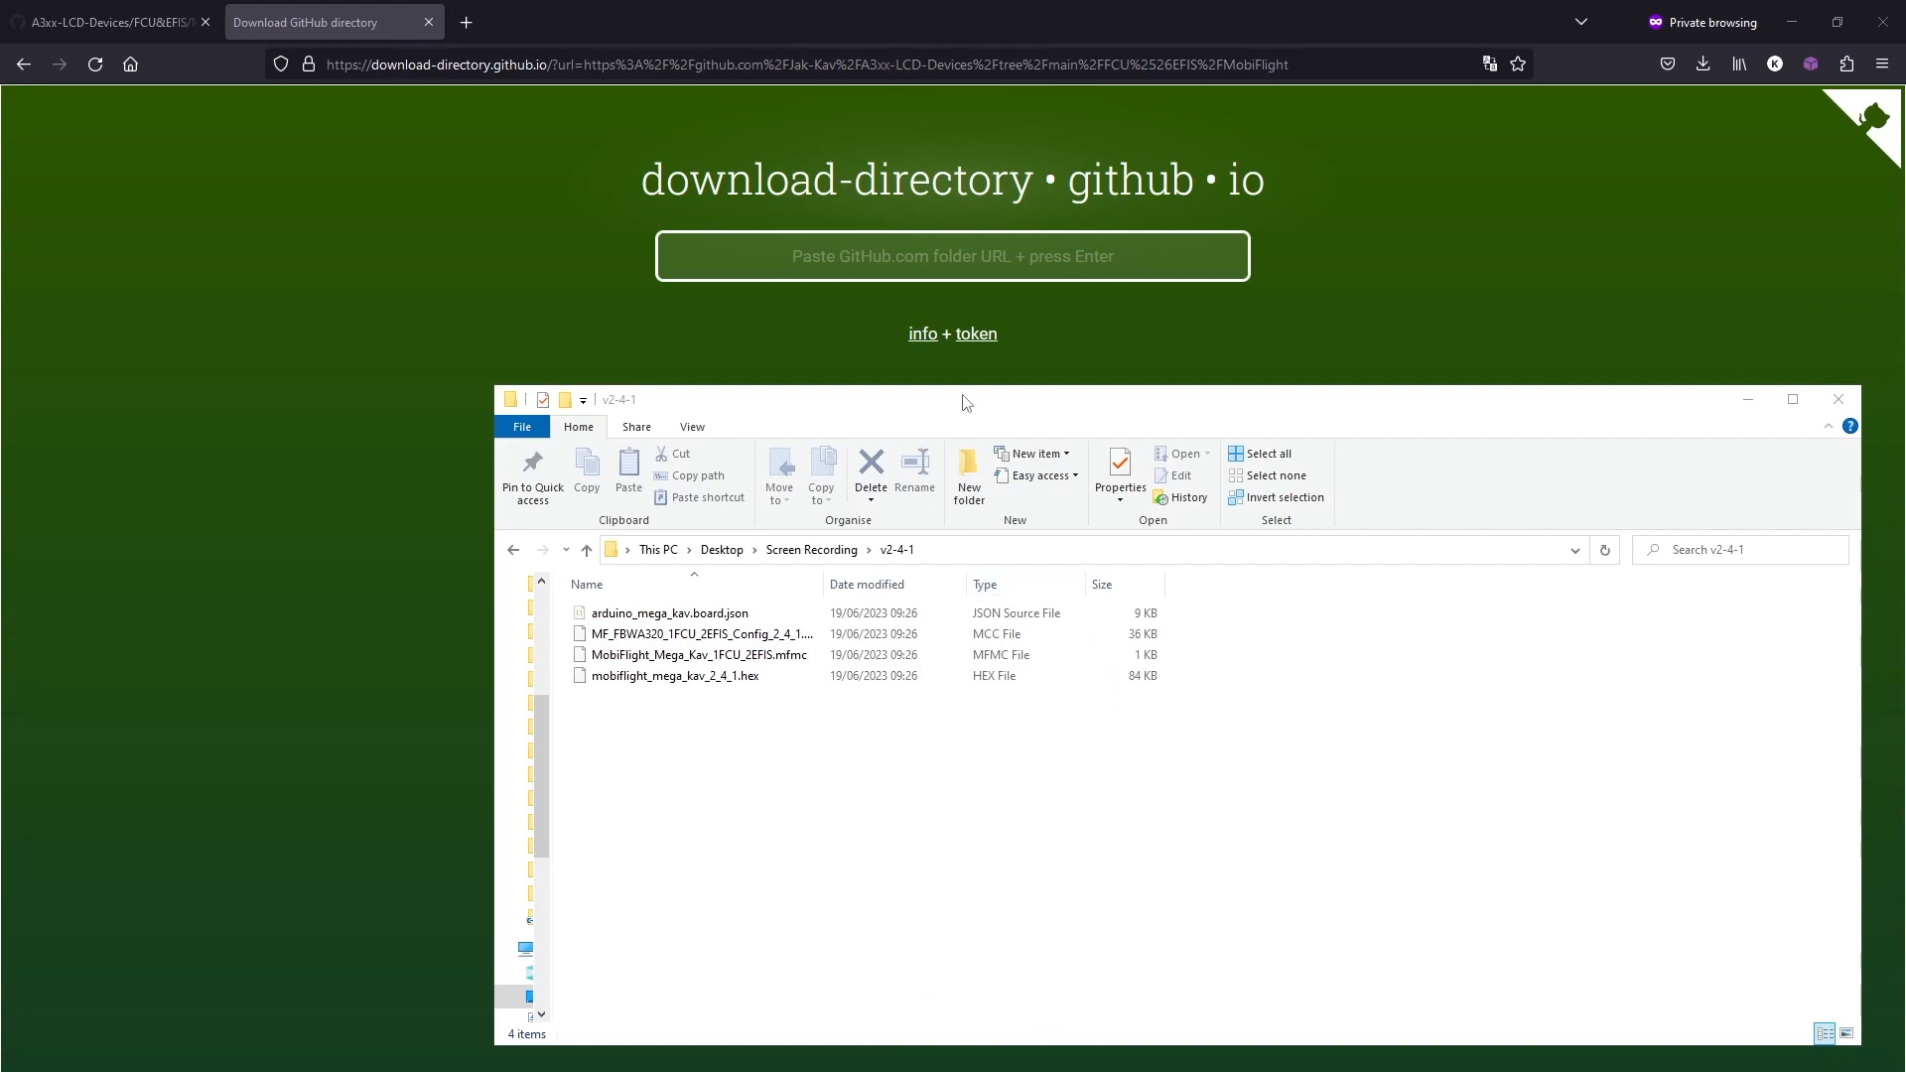
Step: Bring up the MobiFlight Connector installation folder and move the v2-4-1 window so both file lists are visible
key("alt+Tab")
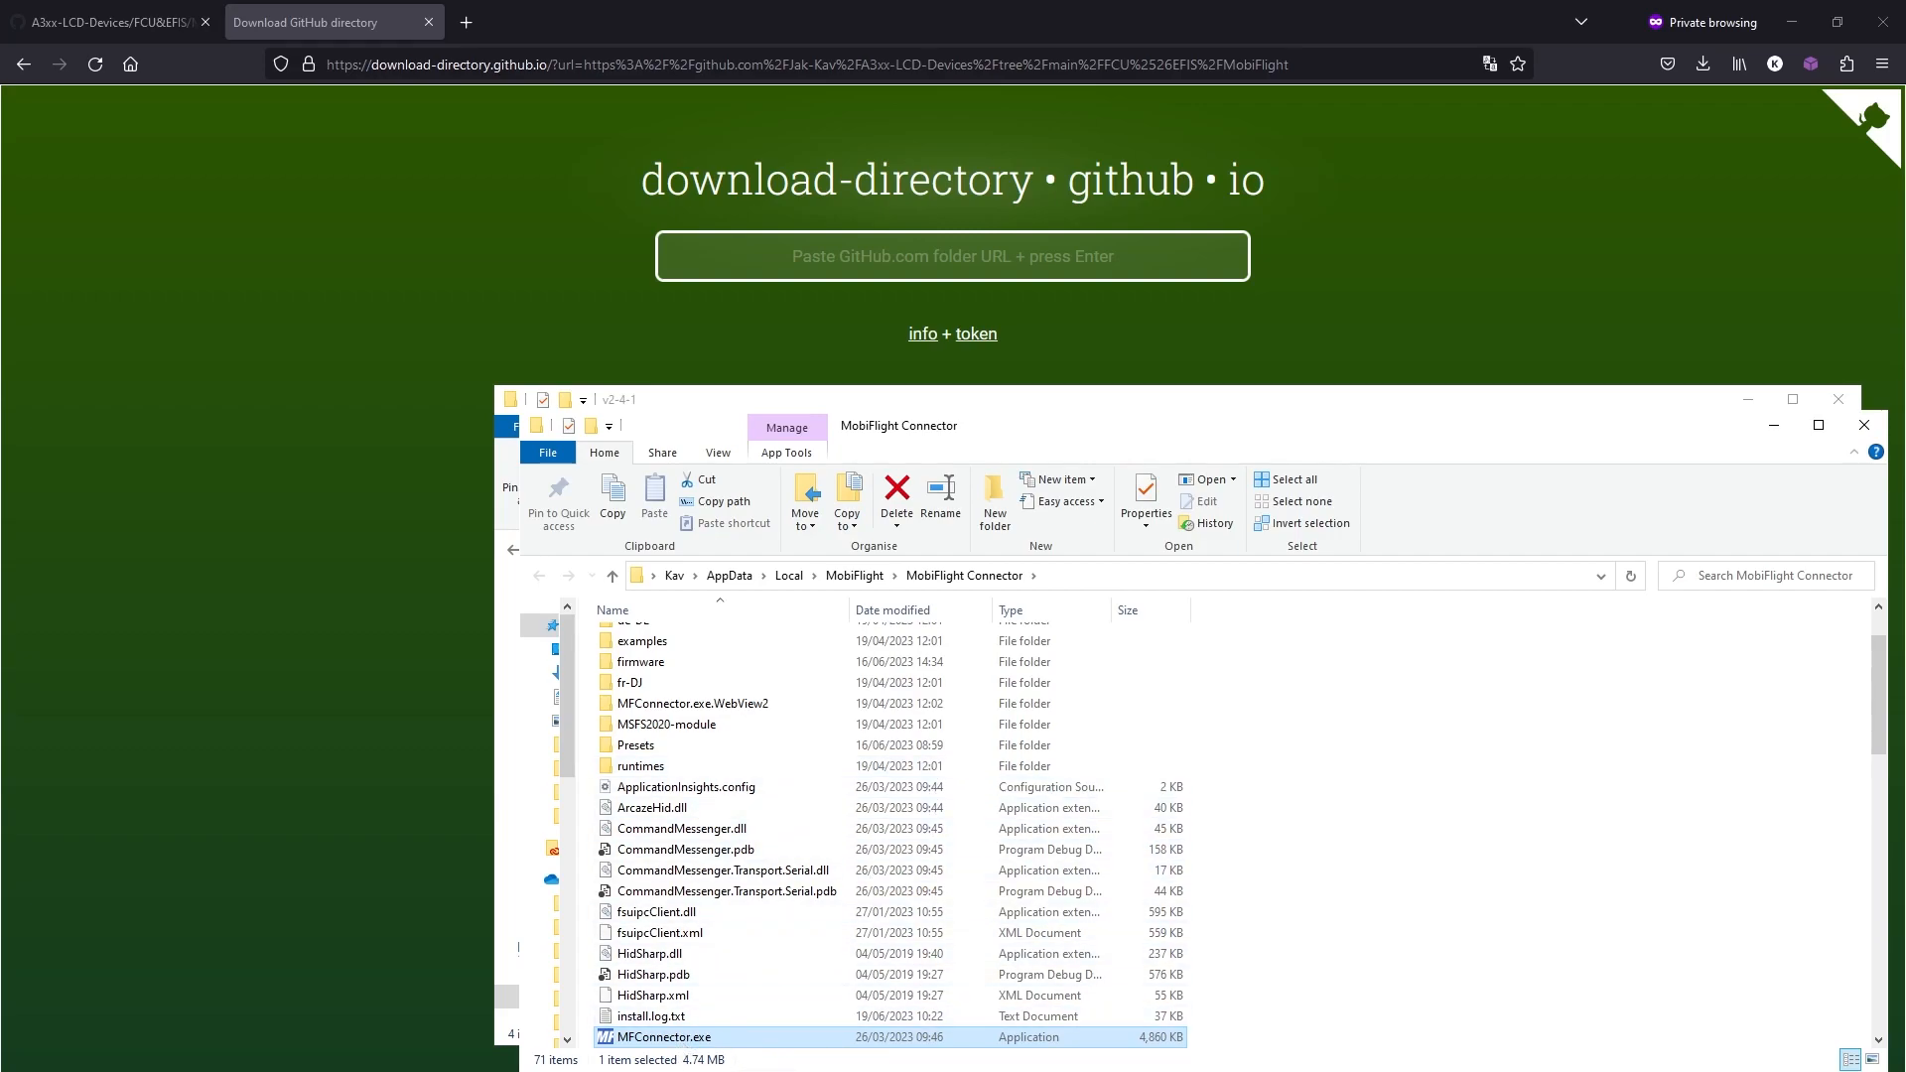
left_click(1388, 801)
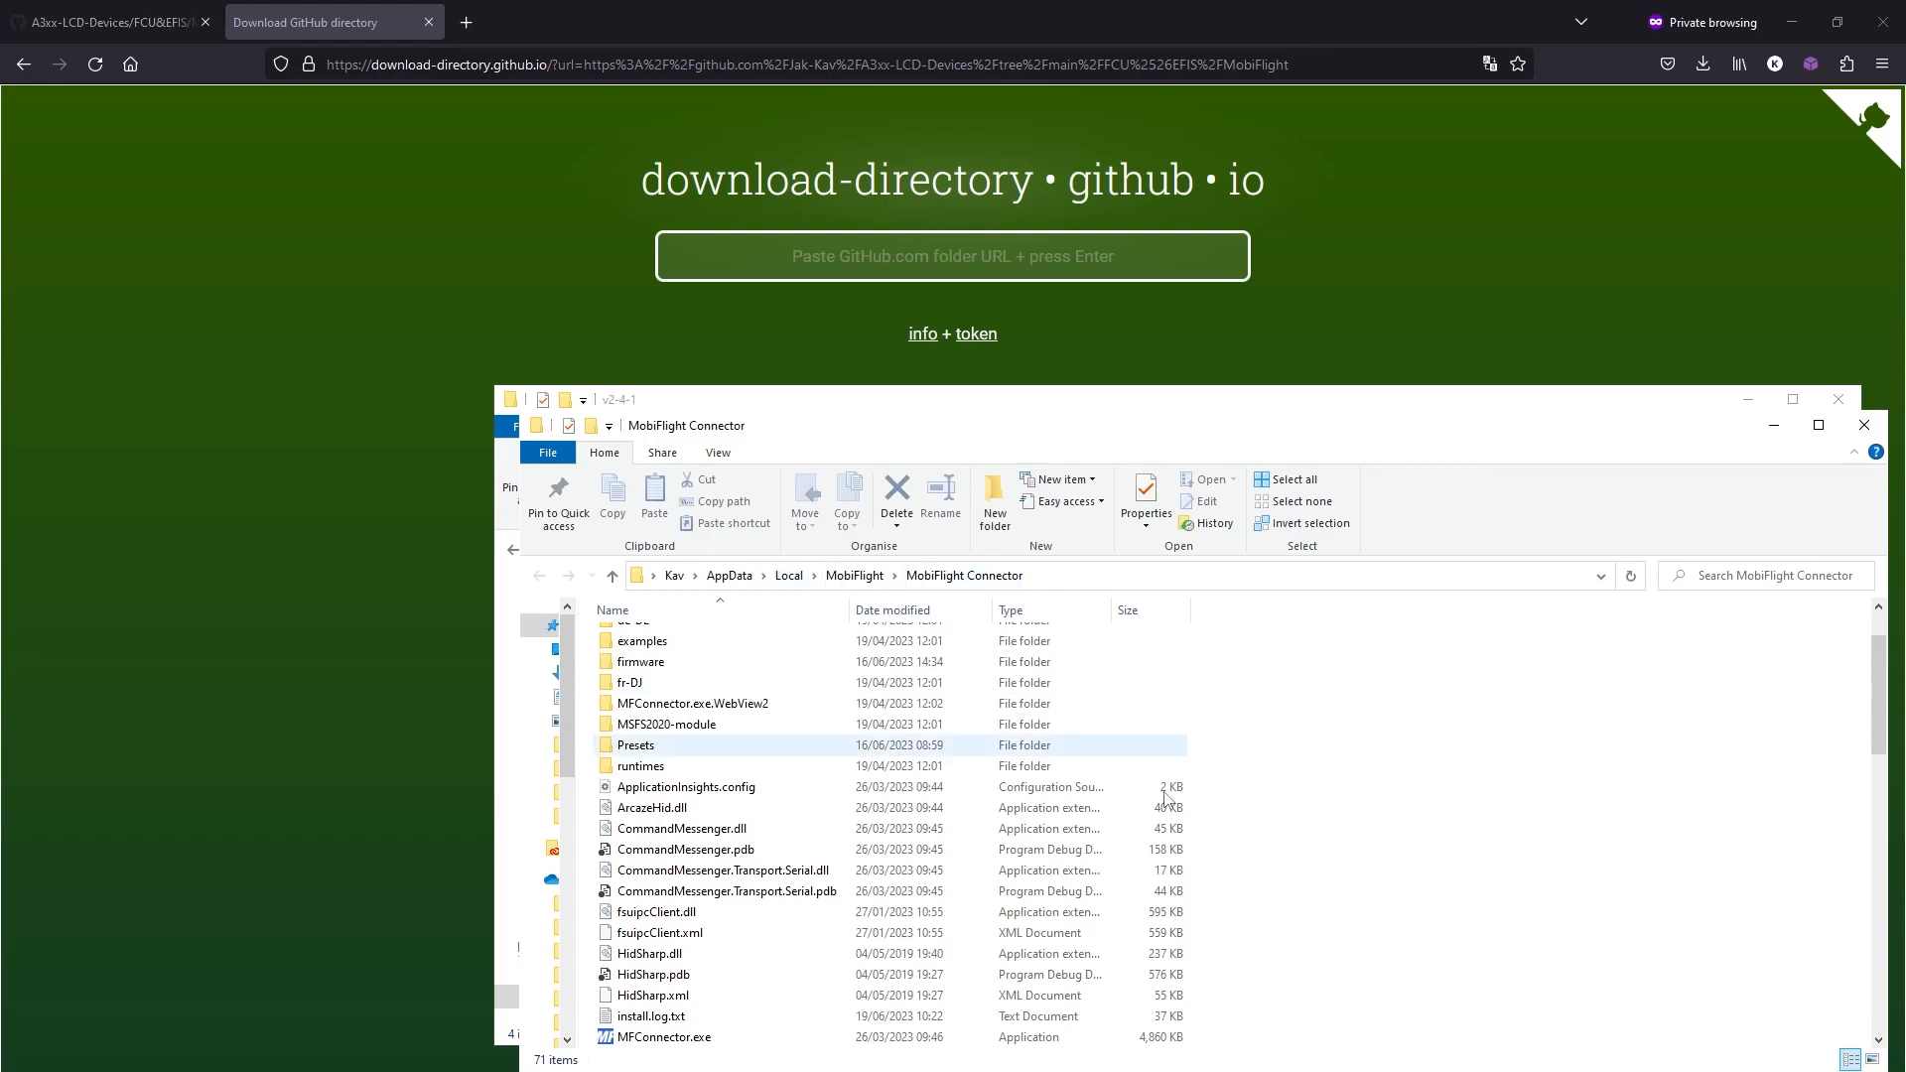
scroll(1245, 961, "down", 3)
scroll(1245, 961, "up", 5)
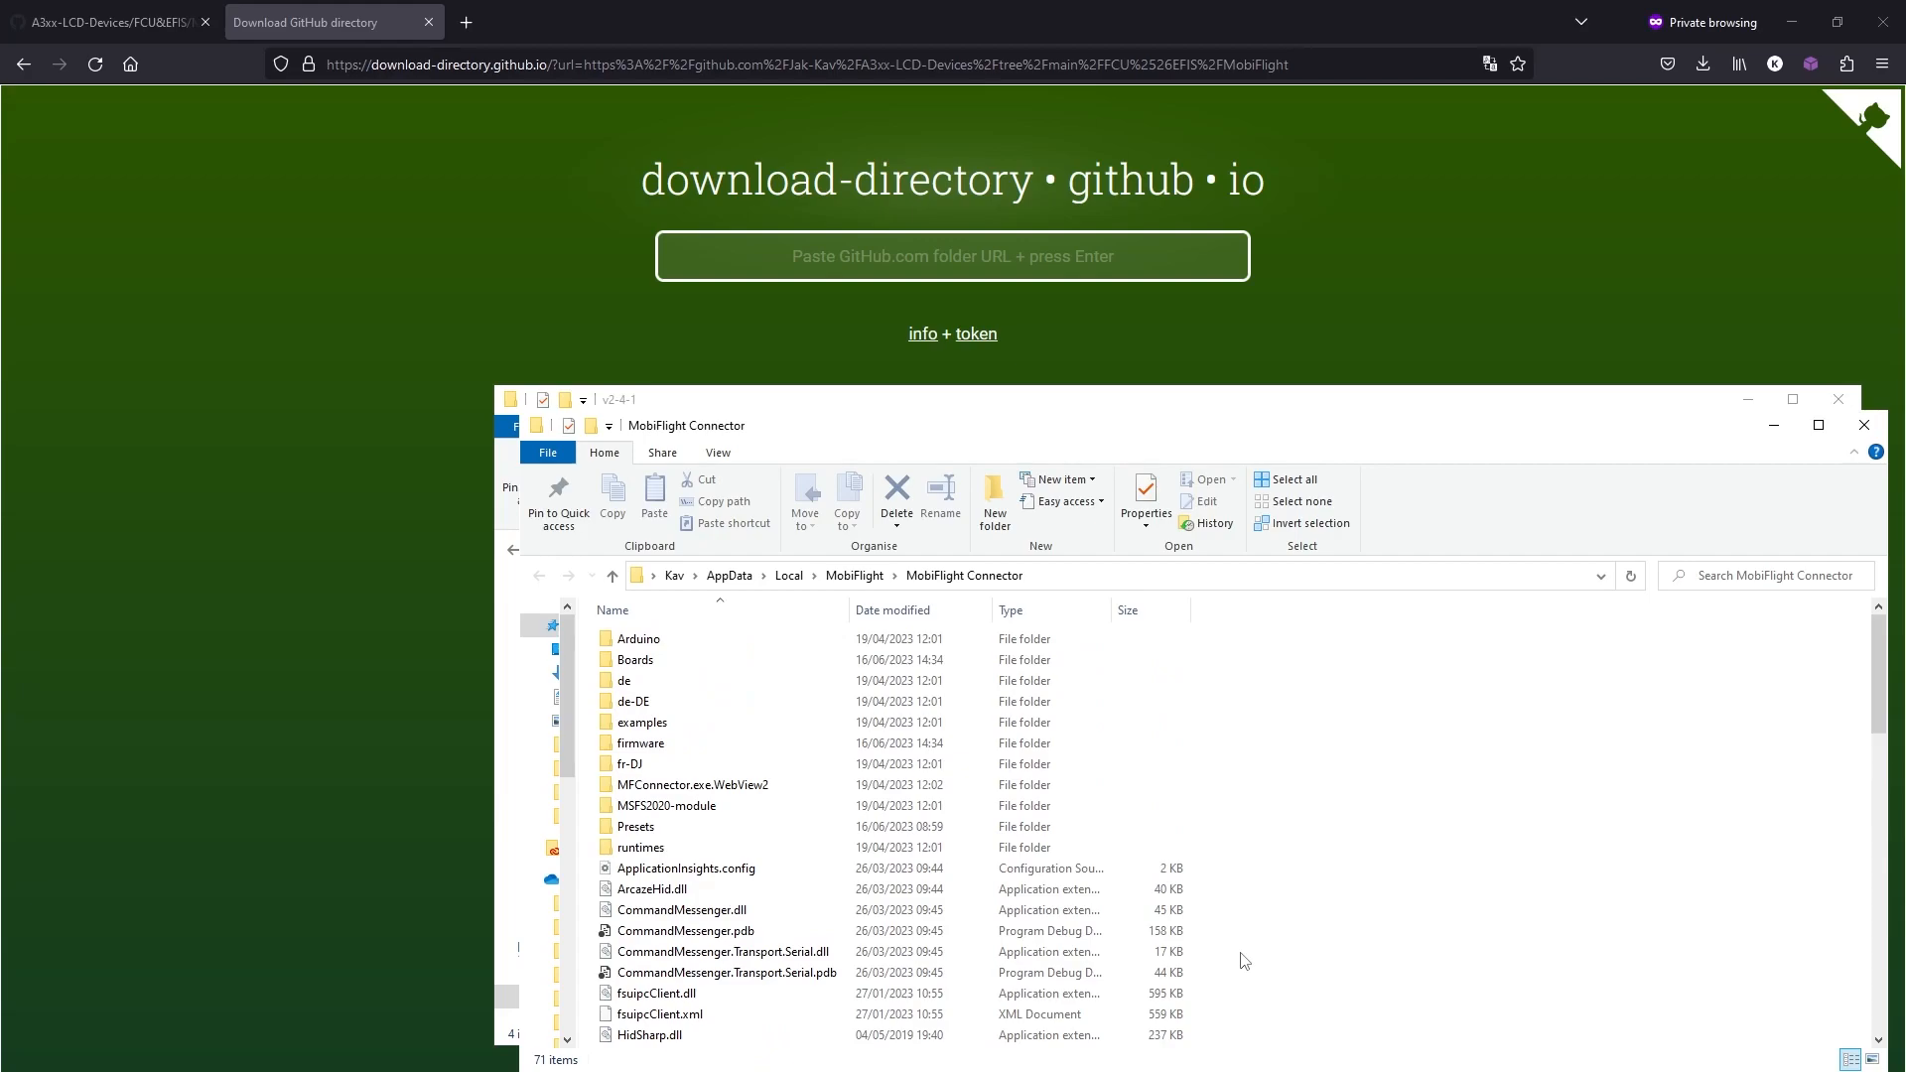
left_click_drag(665, 407, 196, 136)
left_click(1410, 815)
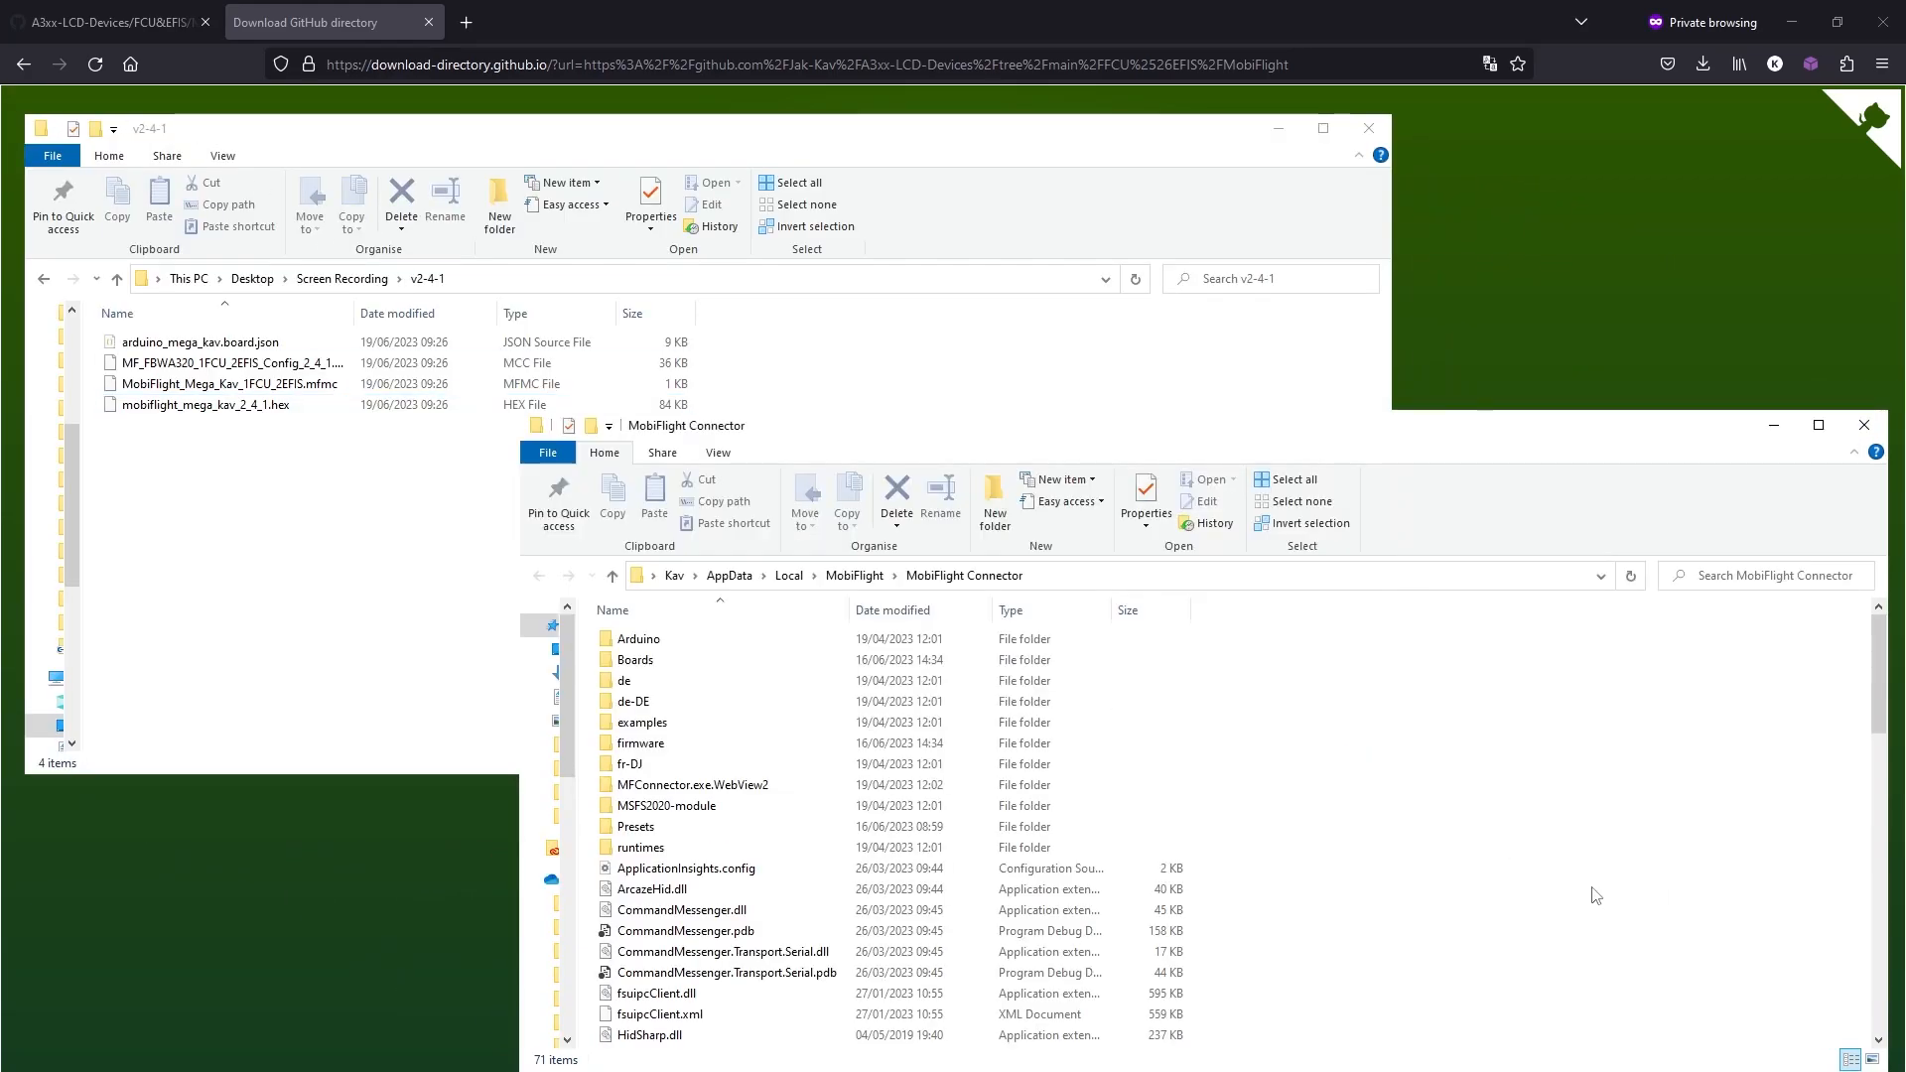
Step: Open the Boards folder and check arduino_mega_kav.board.json against the copy in v2-4-1
left_click(667, 667)
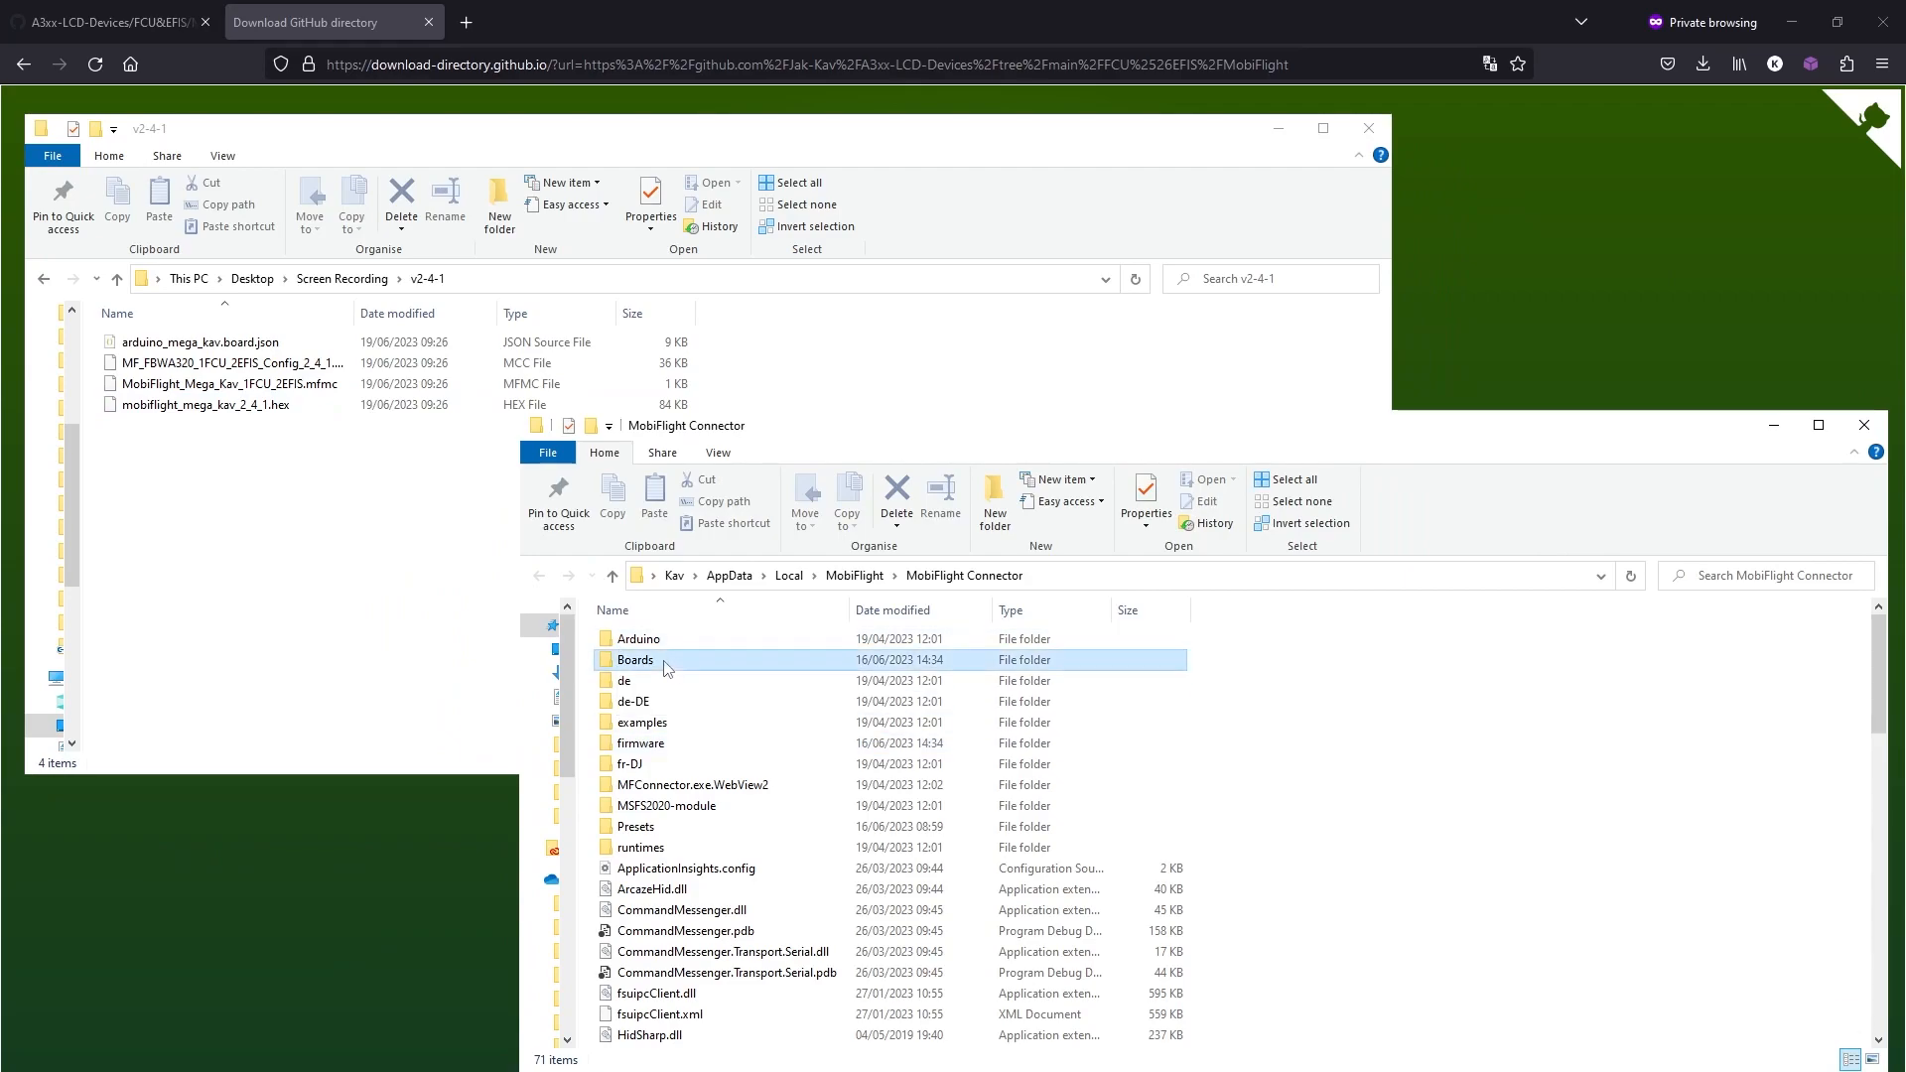
double_click(666, 667)
left_click(665, 669)
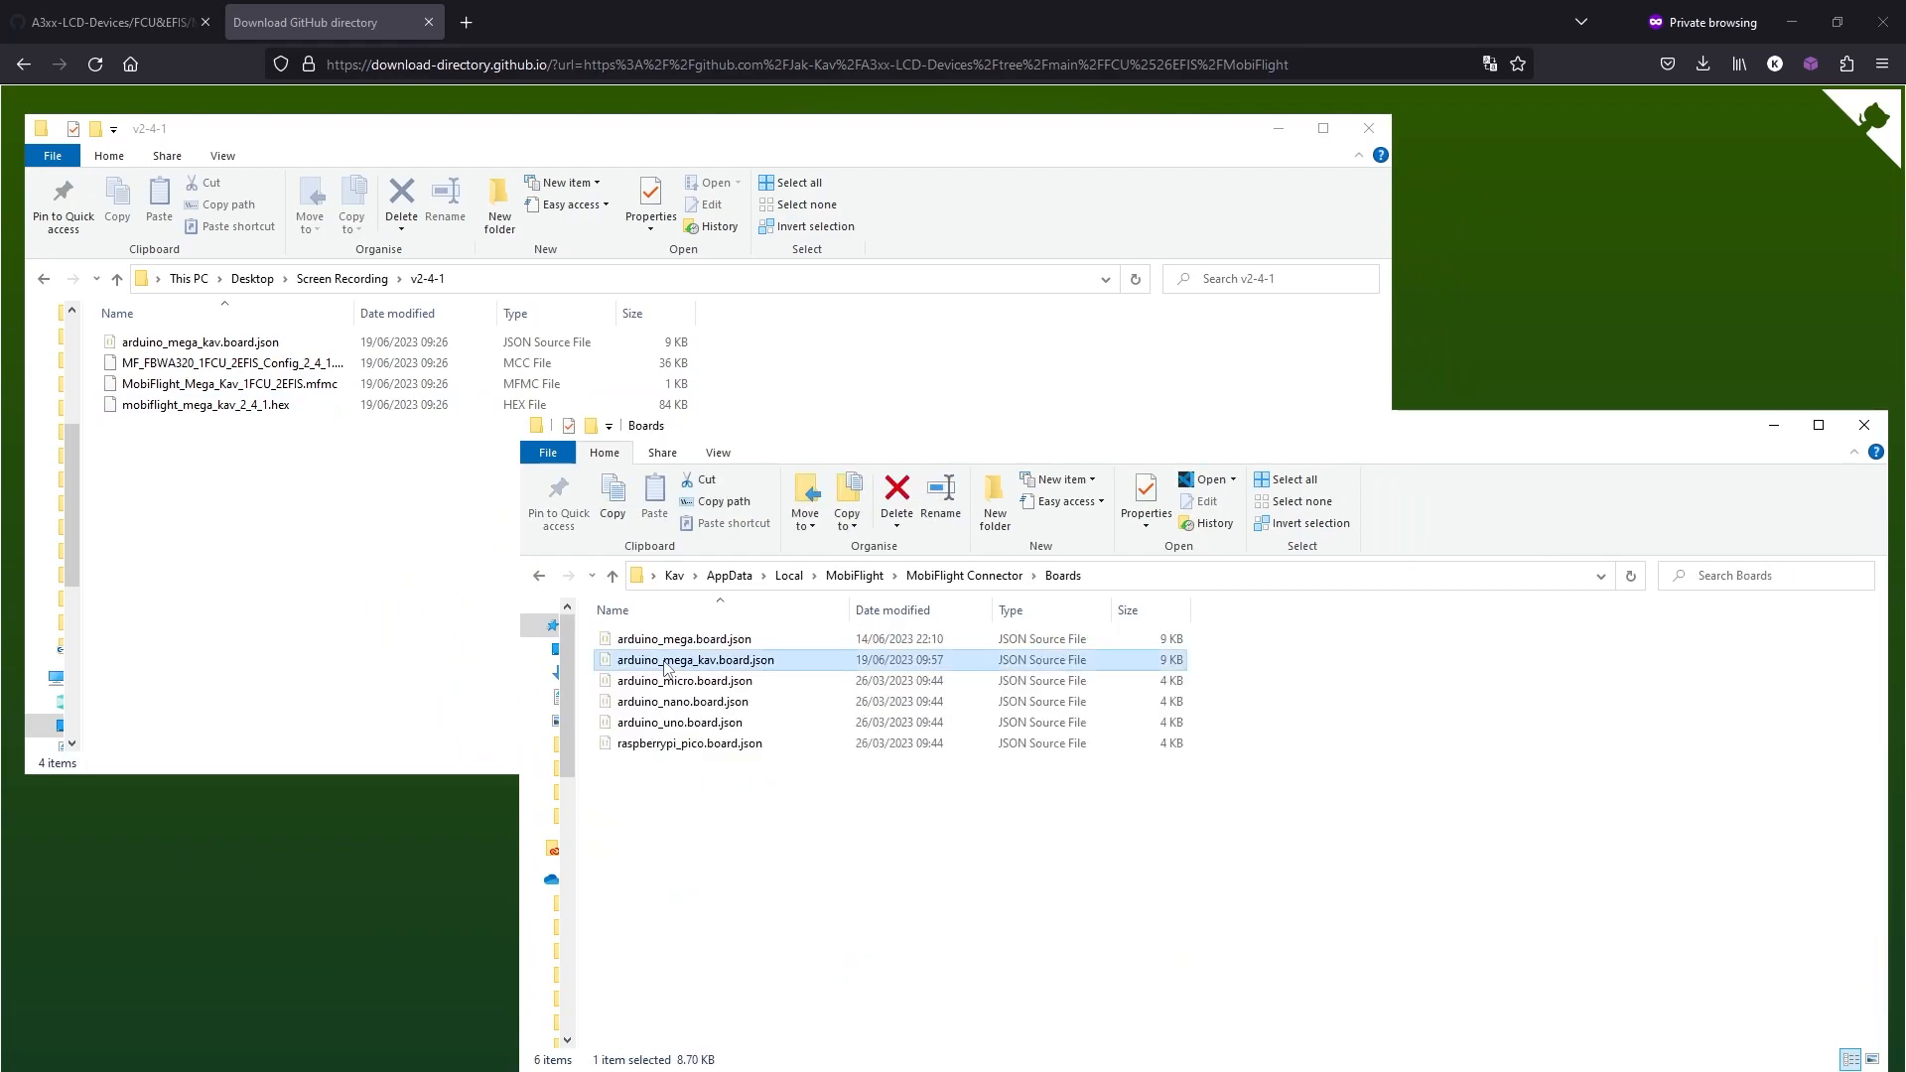
left_click(235, 347)
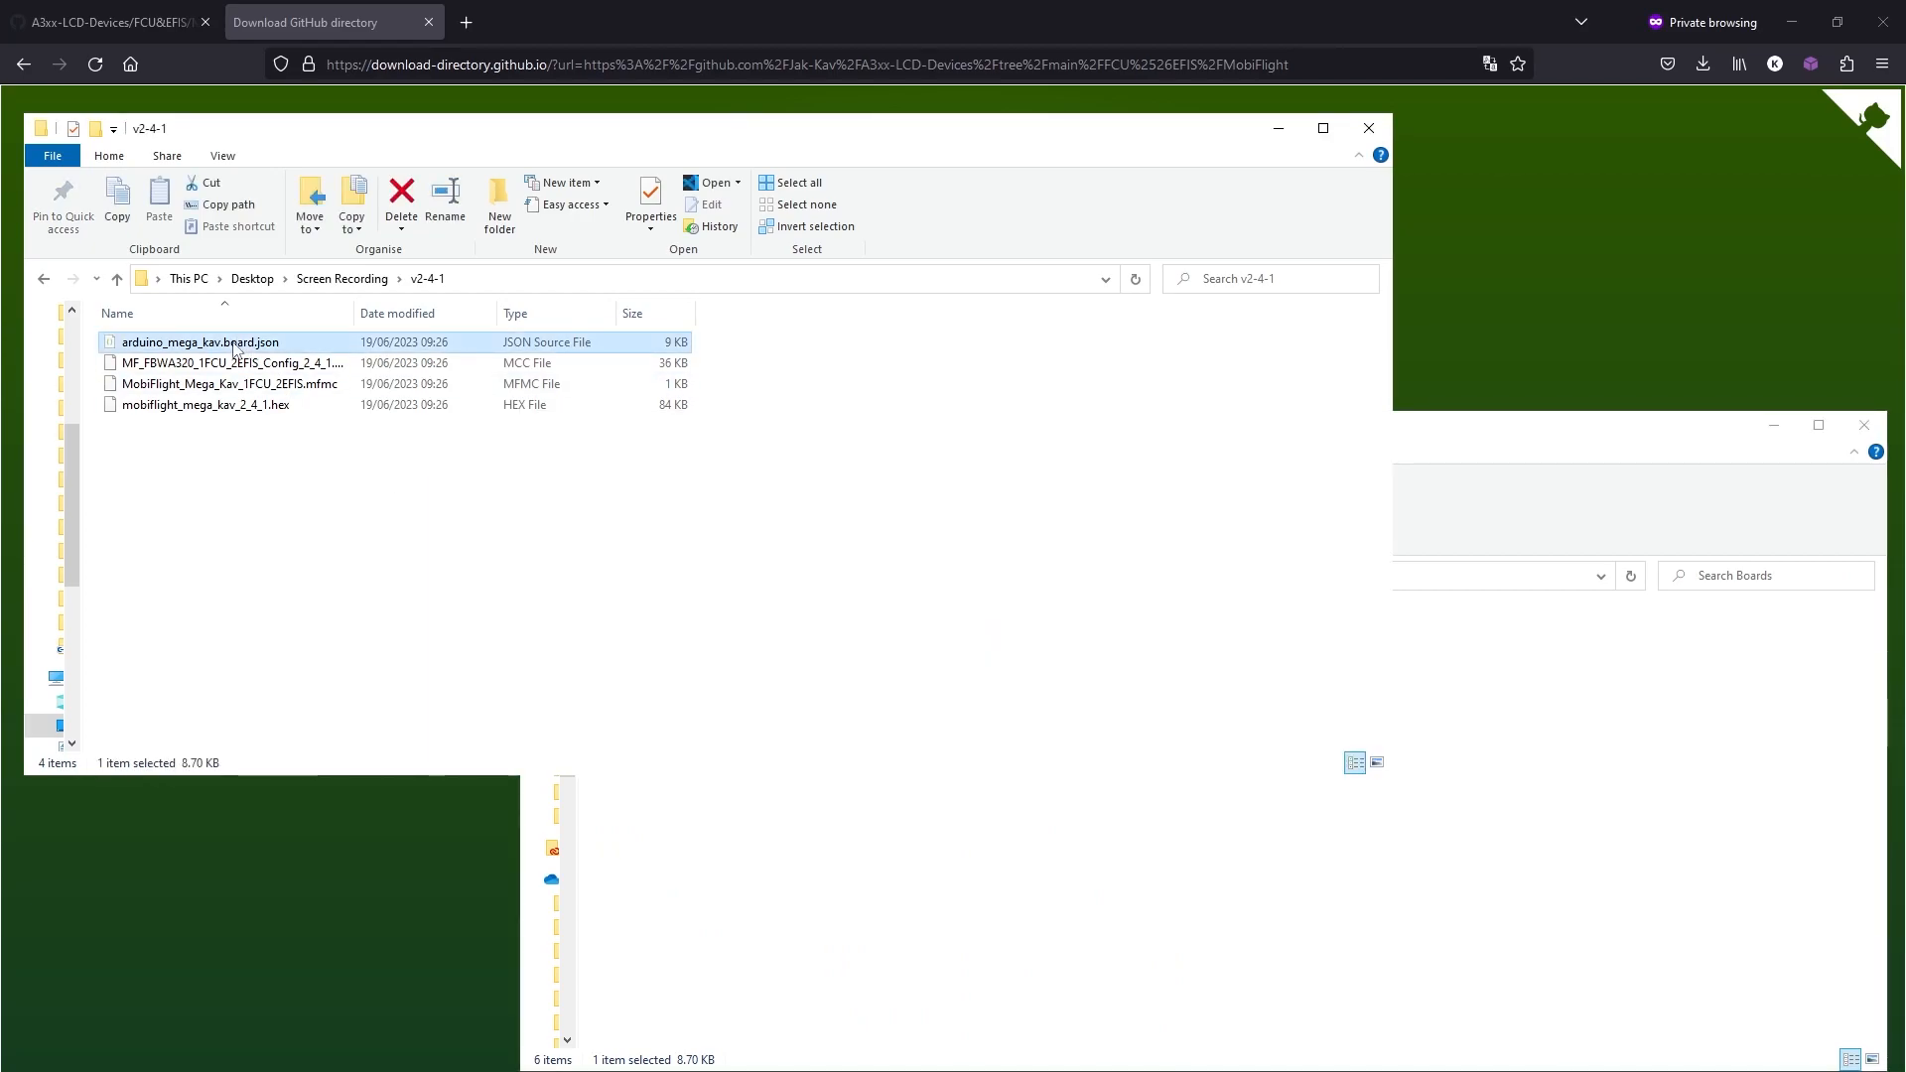
left_click(944, 935)
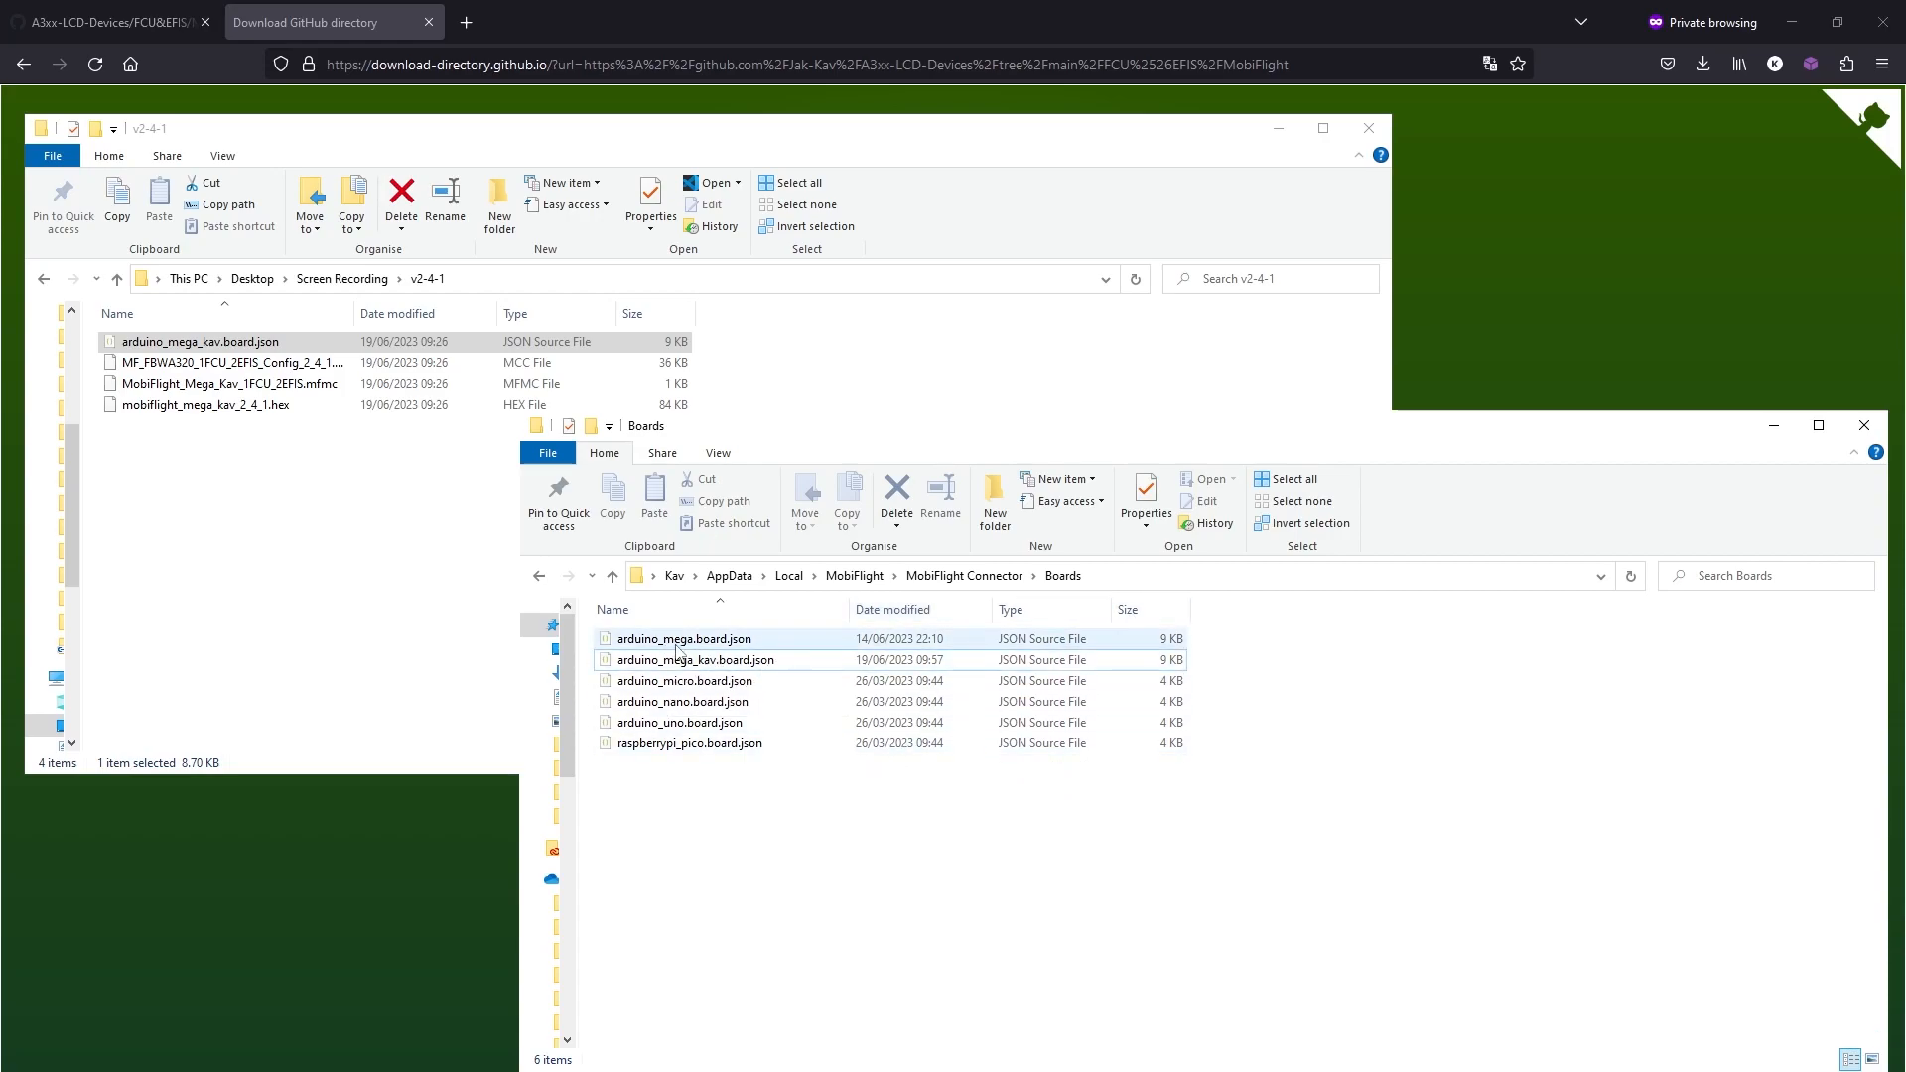
left_click(646, 664)
Step: Go to the MobiFlight Connector firmware folder and locate mobiflight_mega_kav_2_4_1.hex
left_click(612, 576)
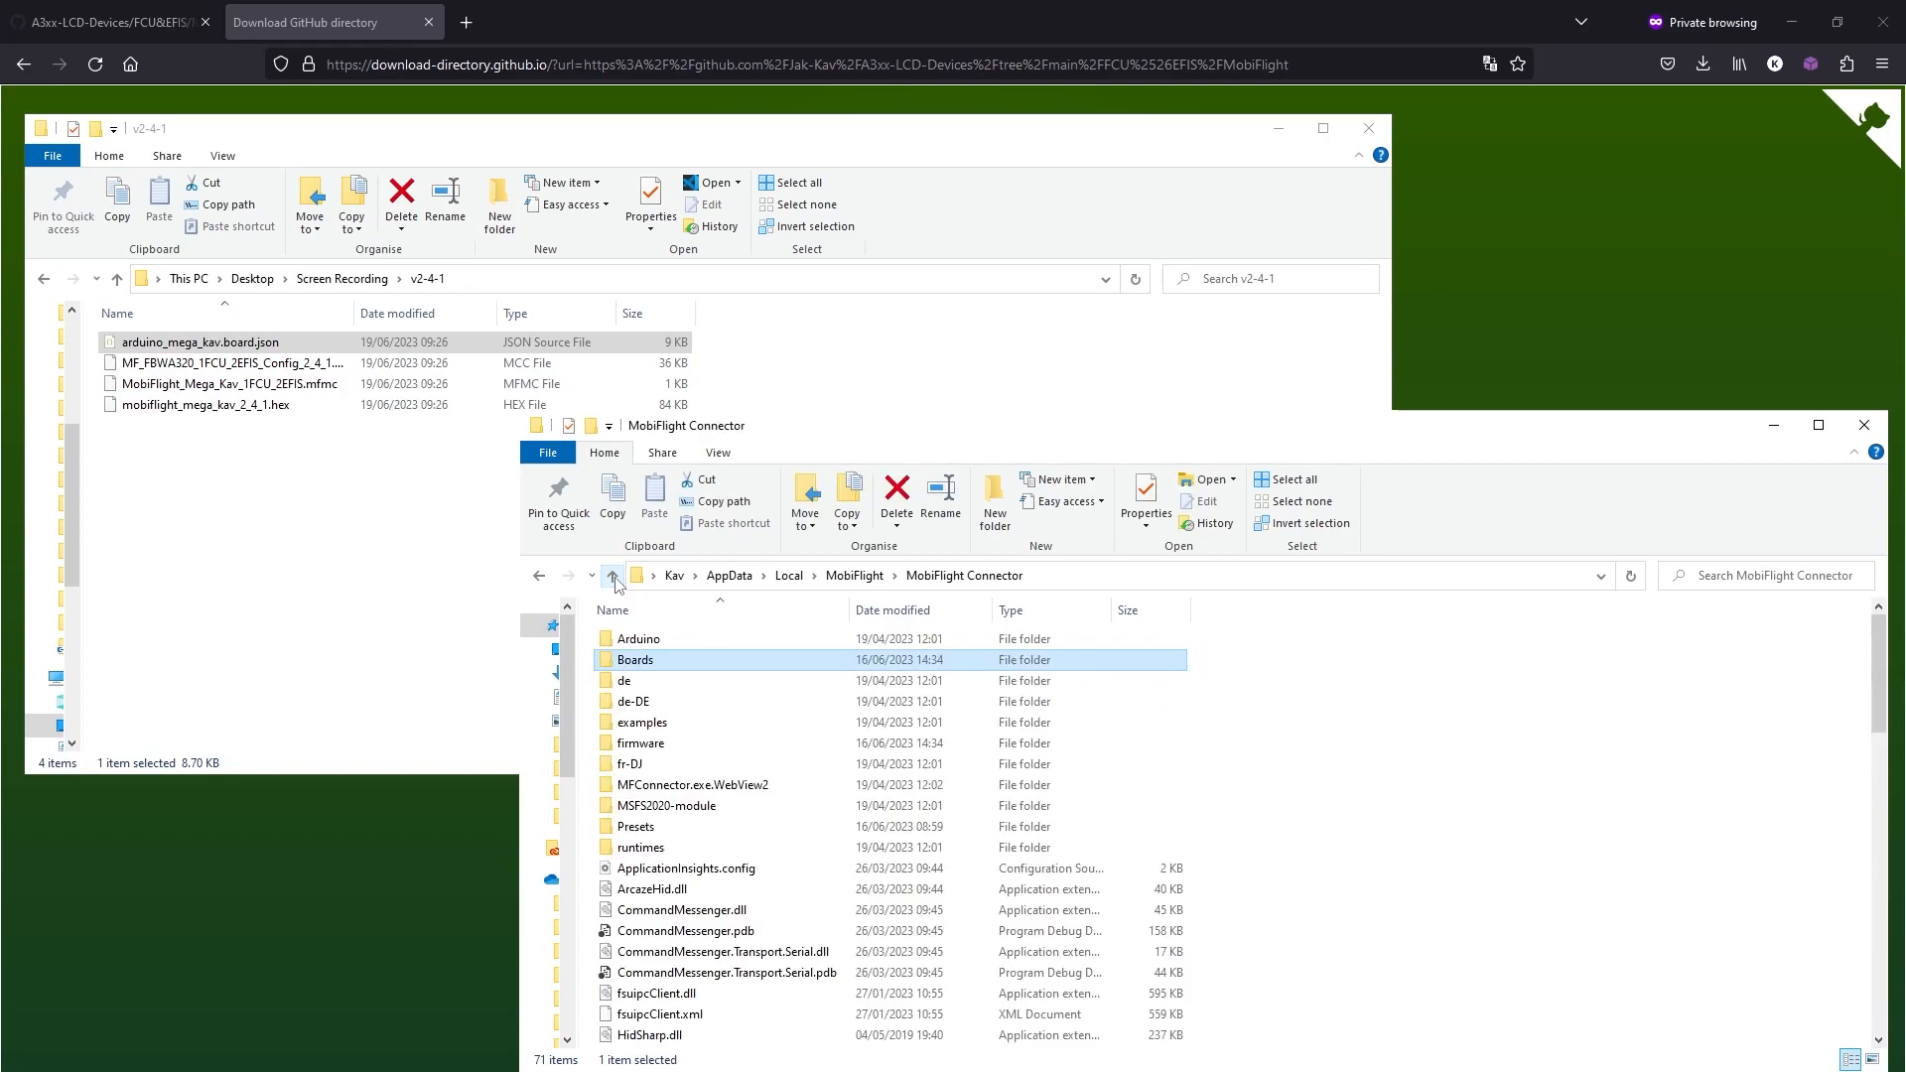
double_click(640, 743)
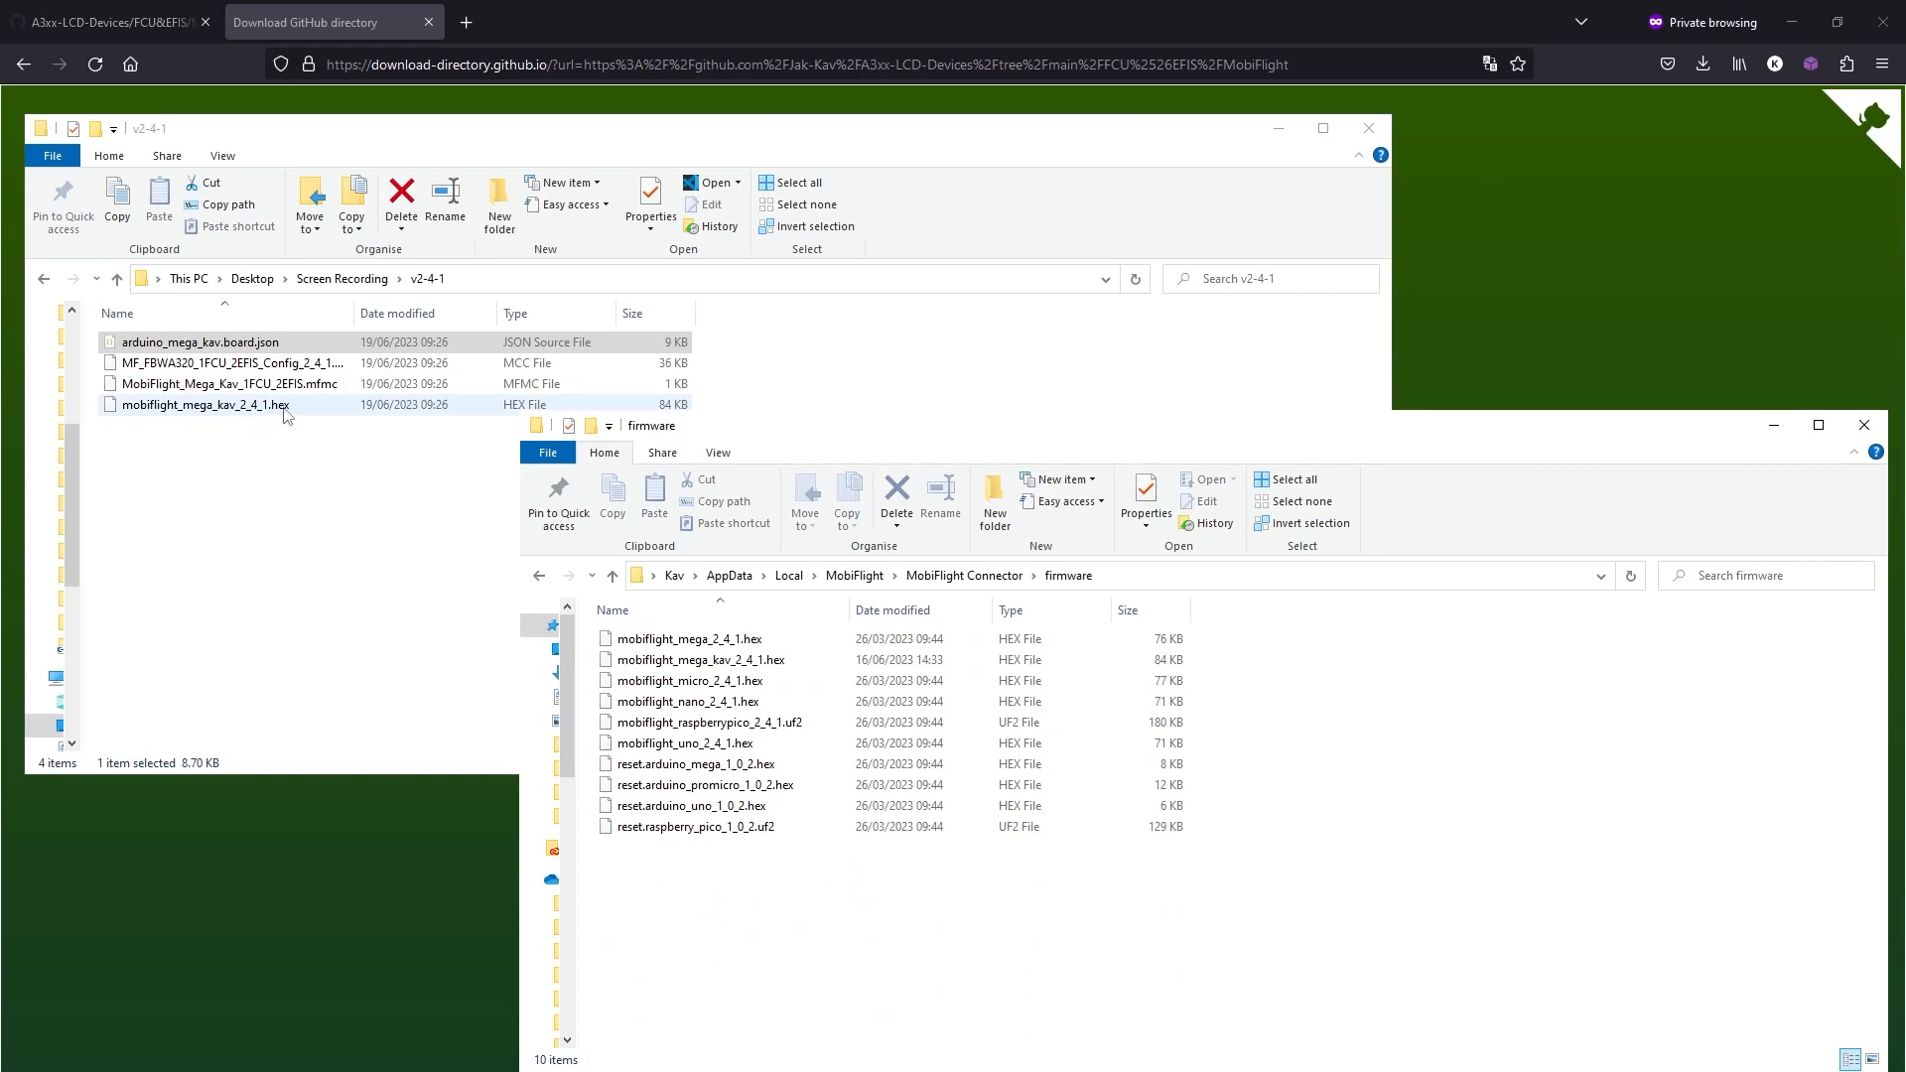
left_click(723, 660)
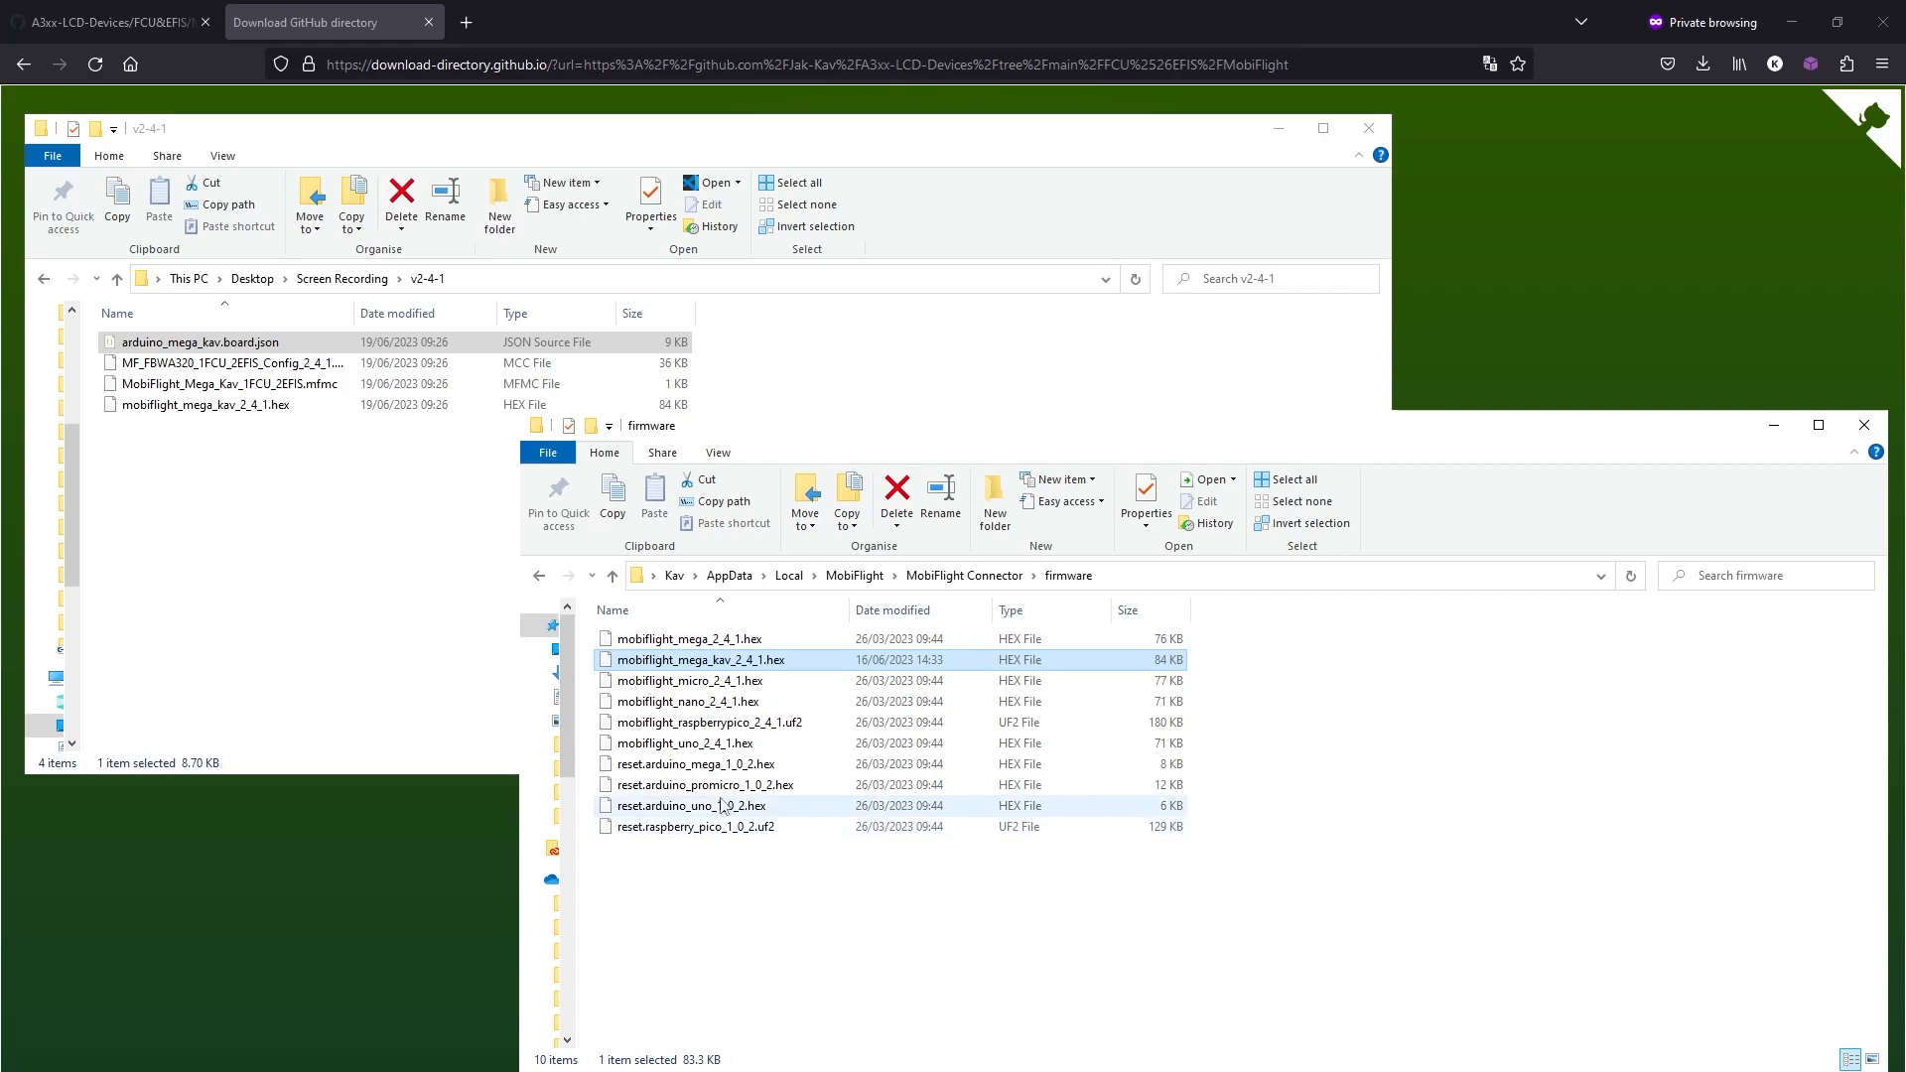
Step: Return to the MobiFlight Connector folder, review the Boards and firmware folders, and close its window
left_click(614, 576)
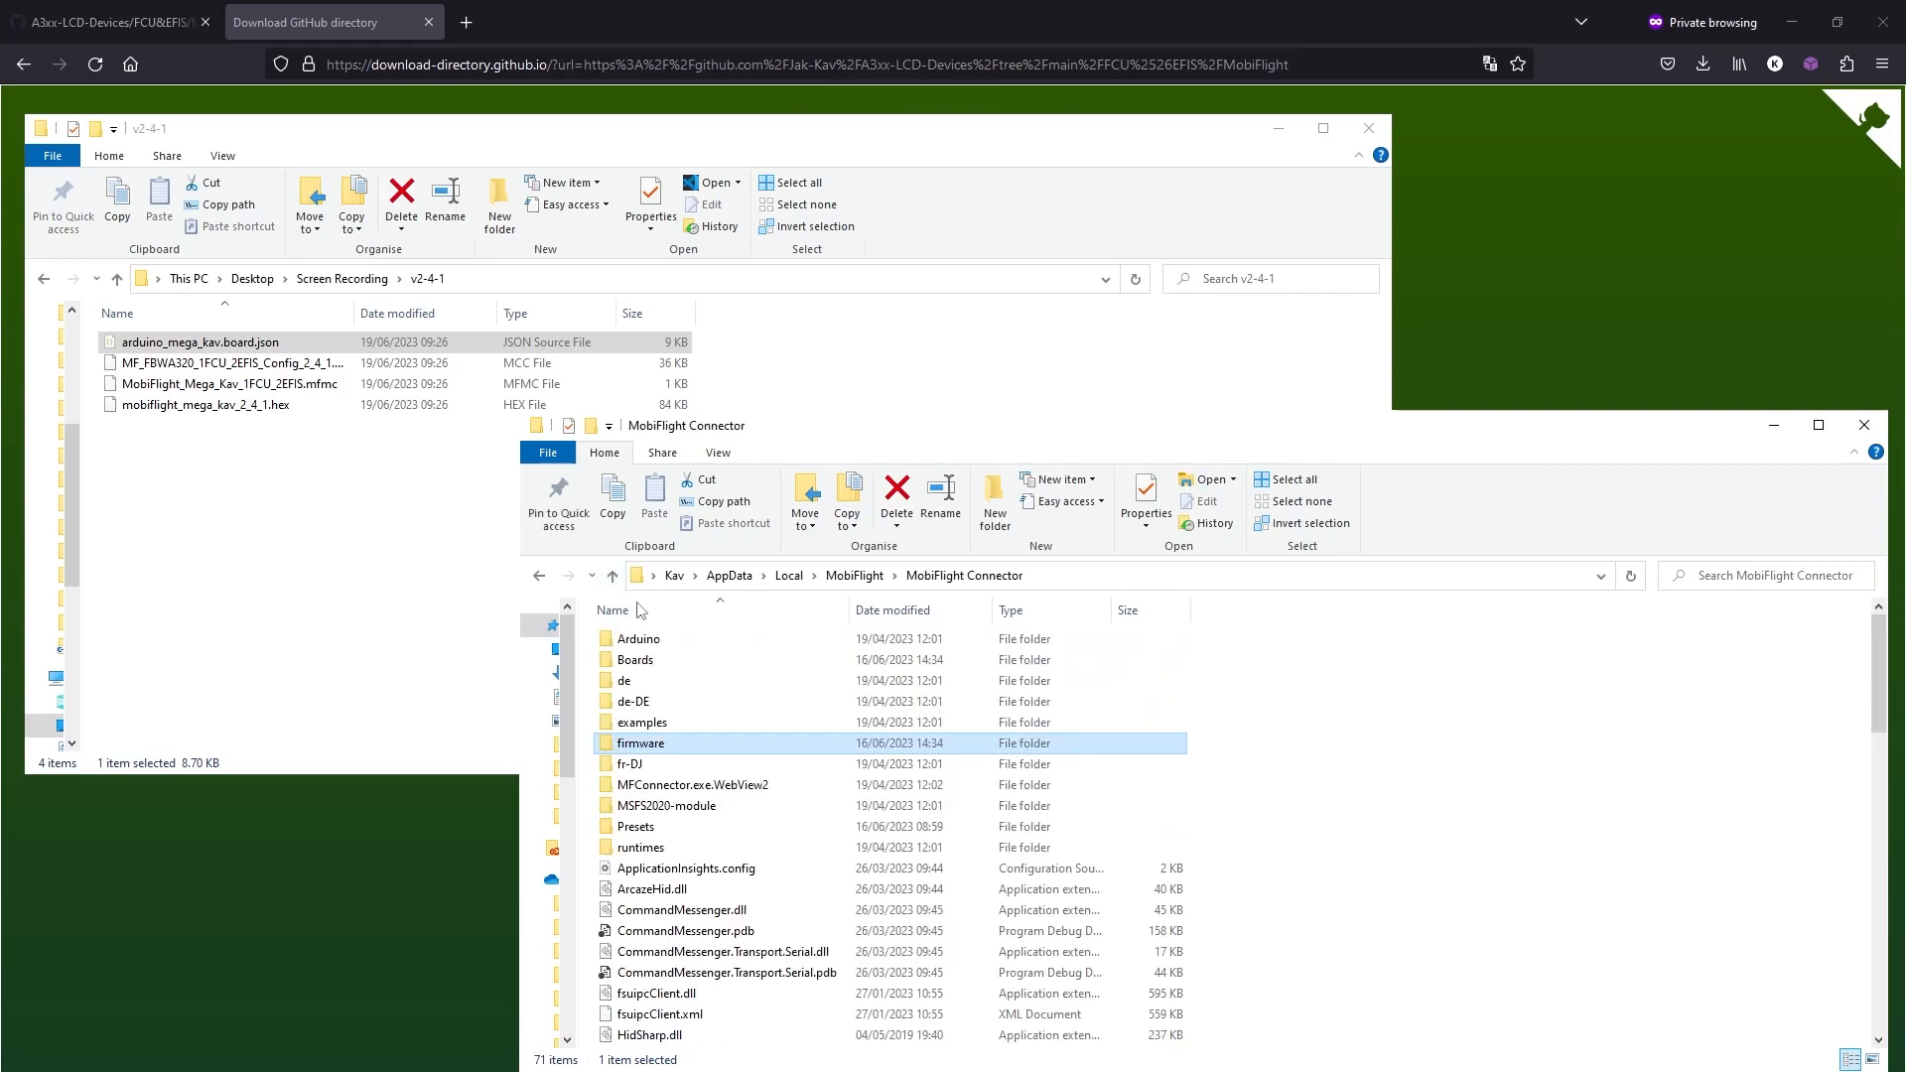
left_click(643, 661)
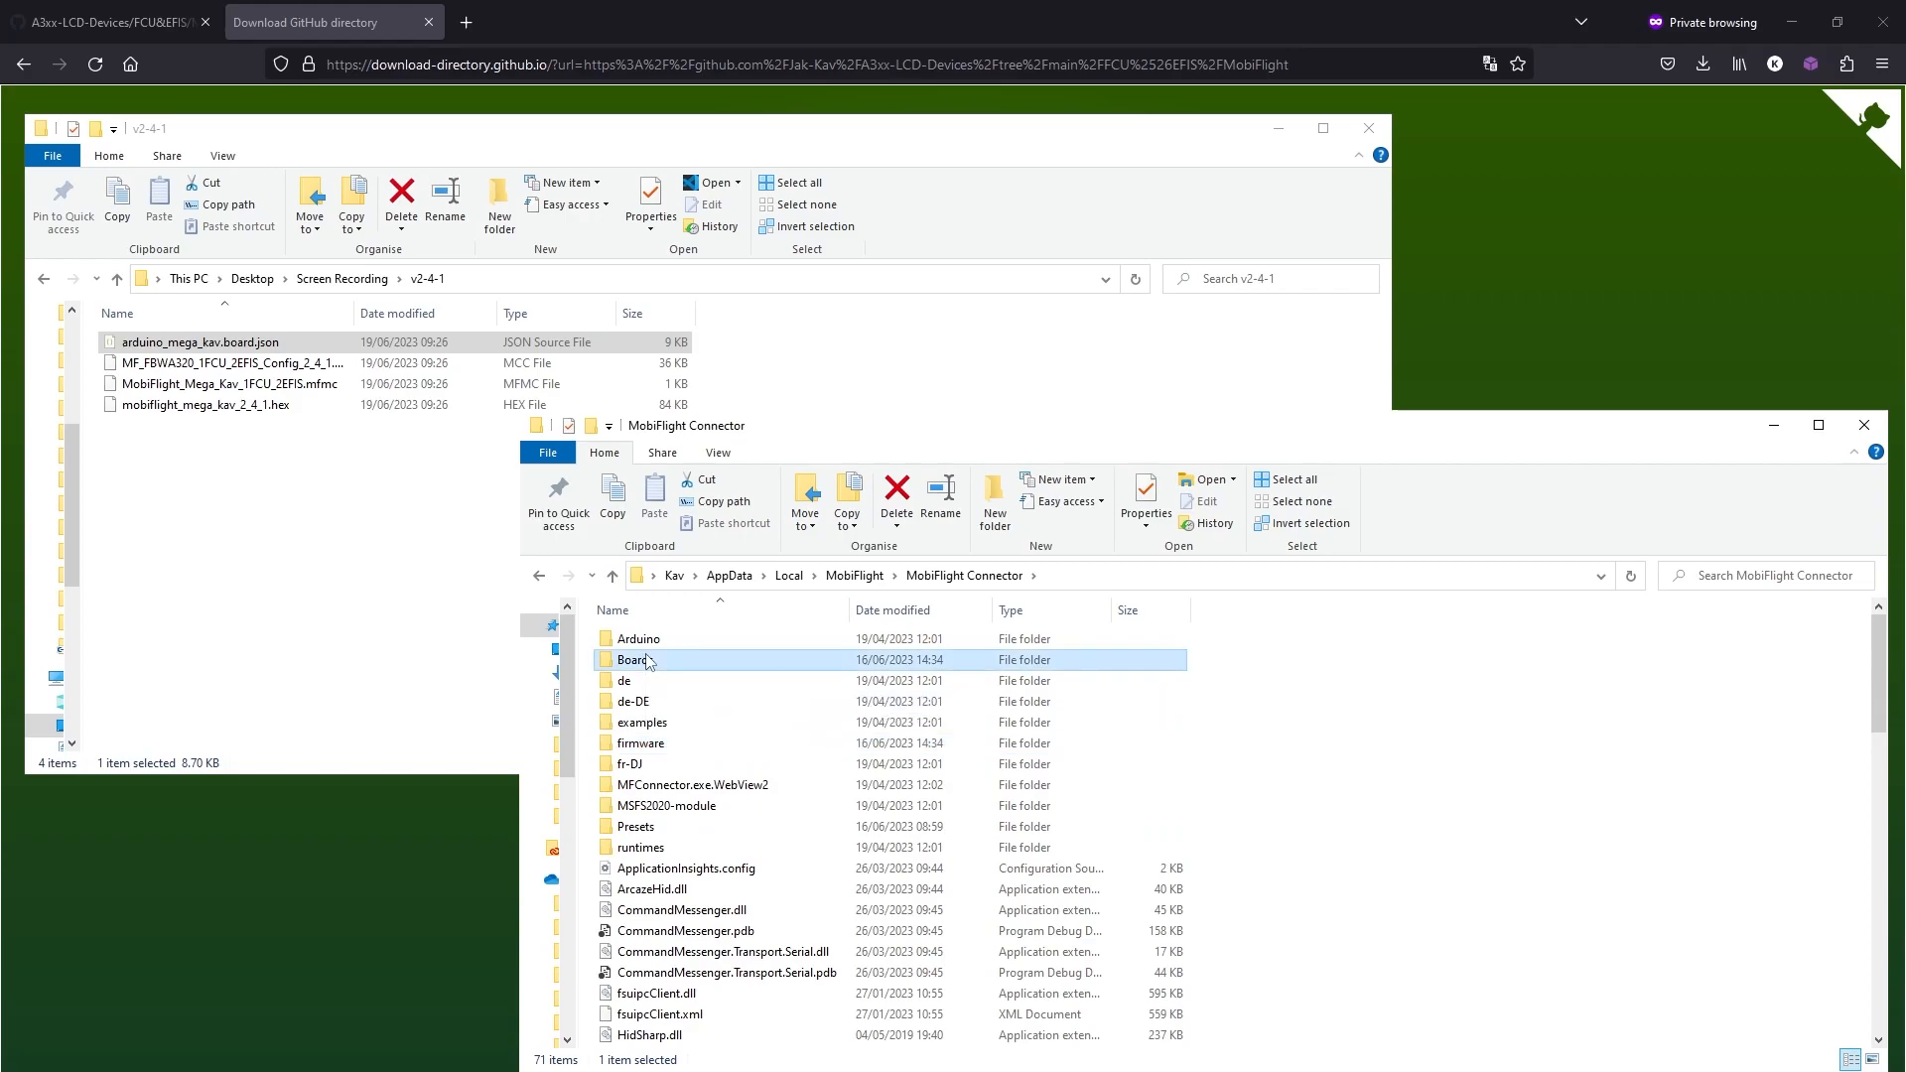
left_click(678, 754)
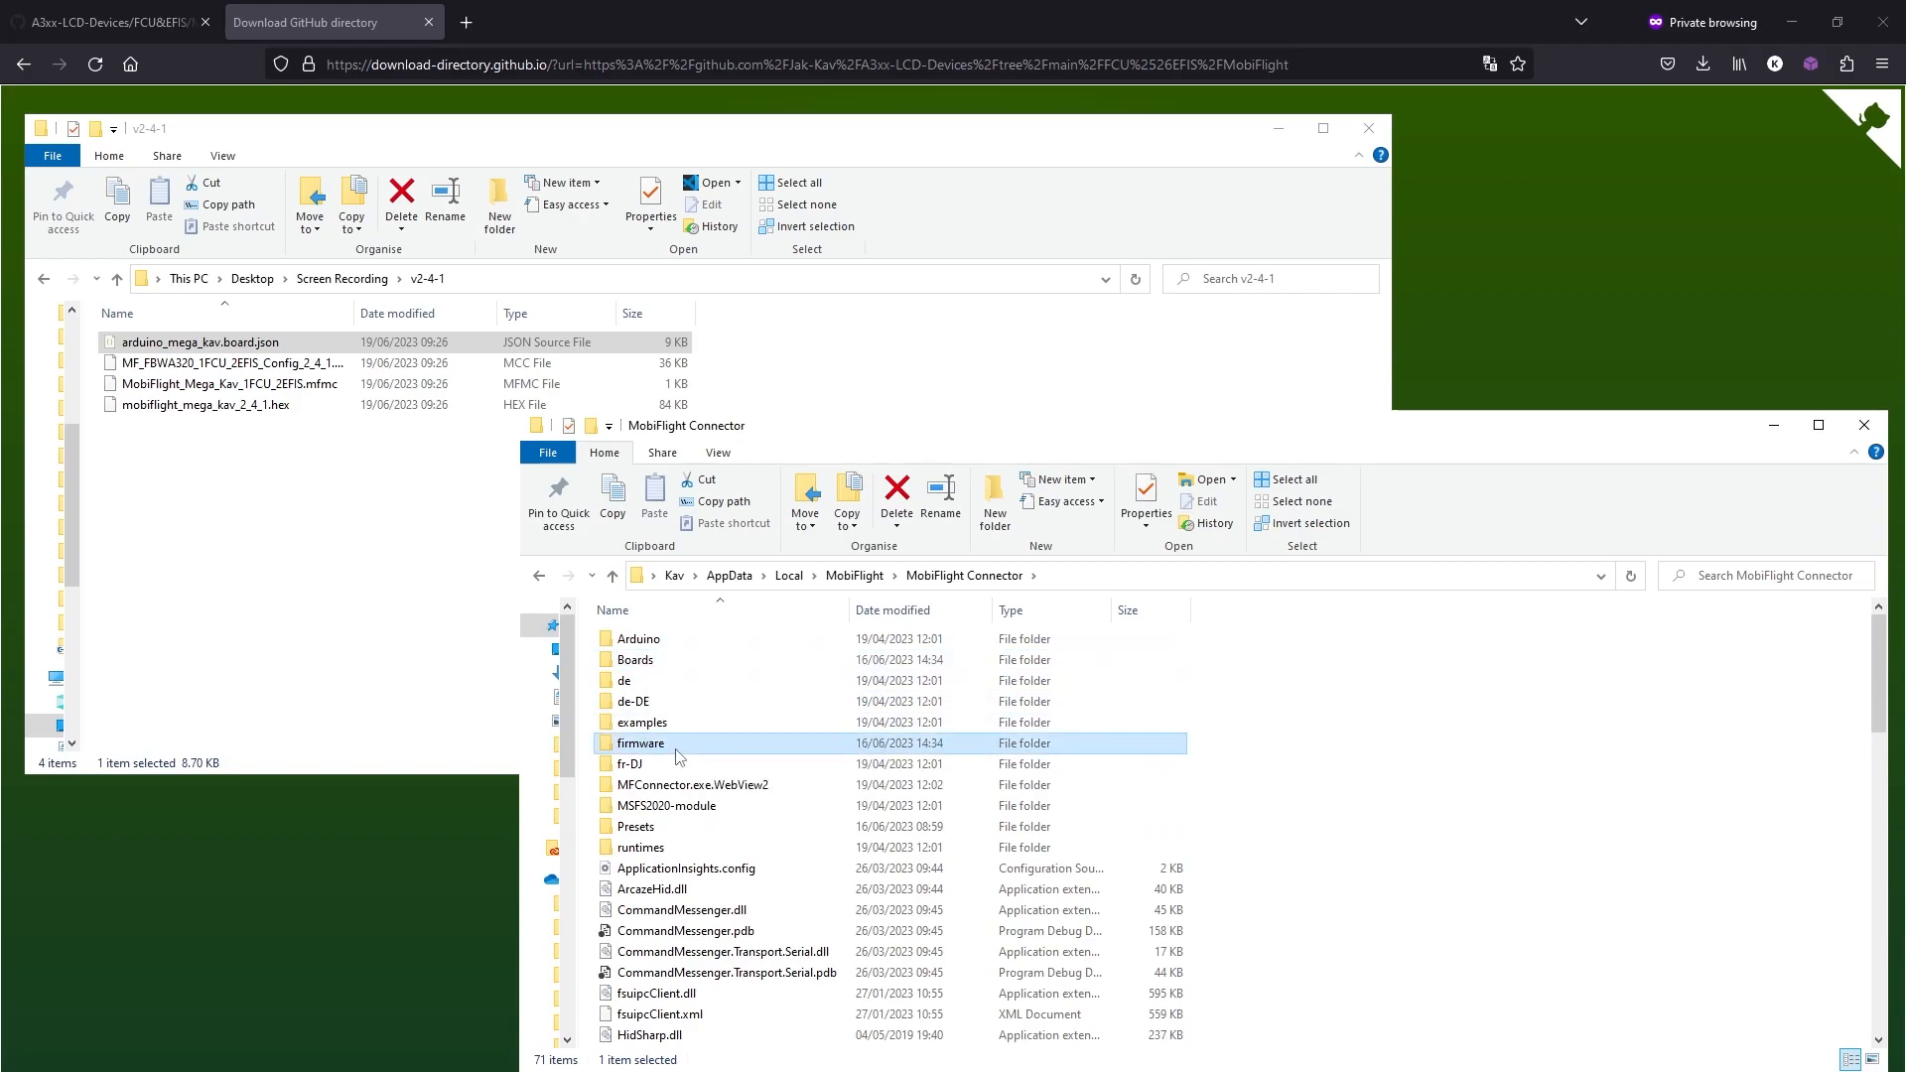
left_click(1864, 427)
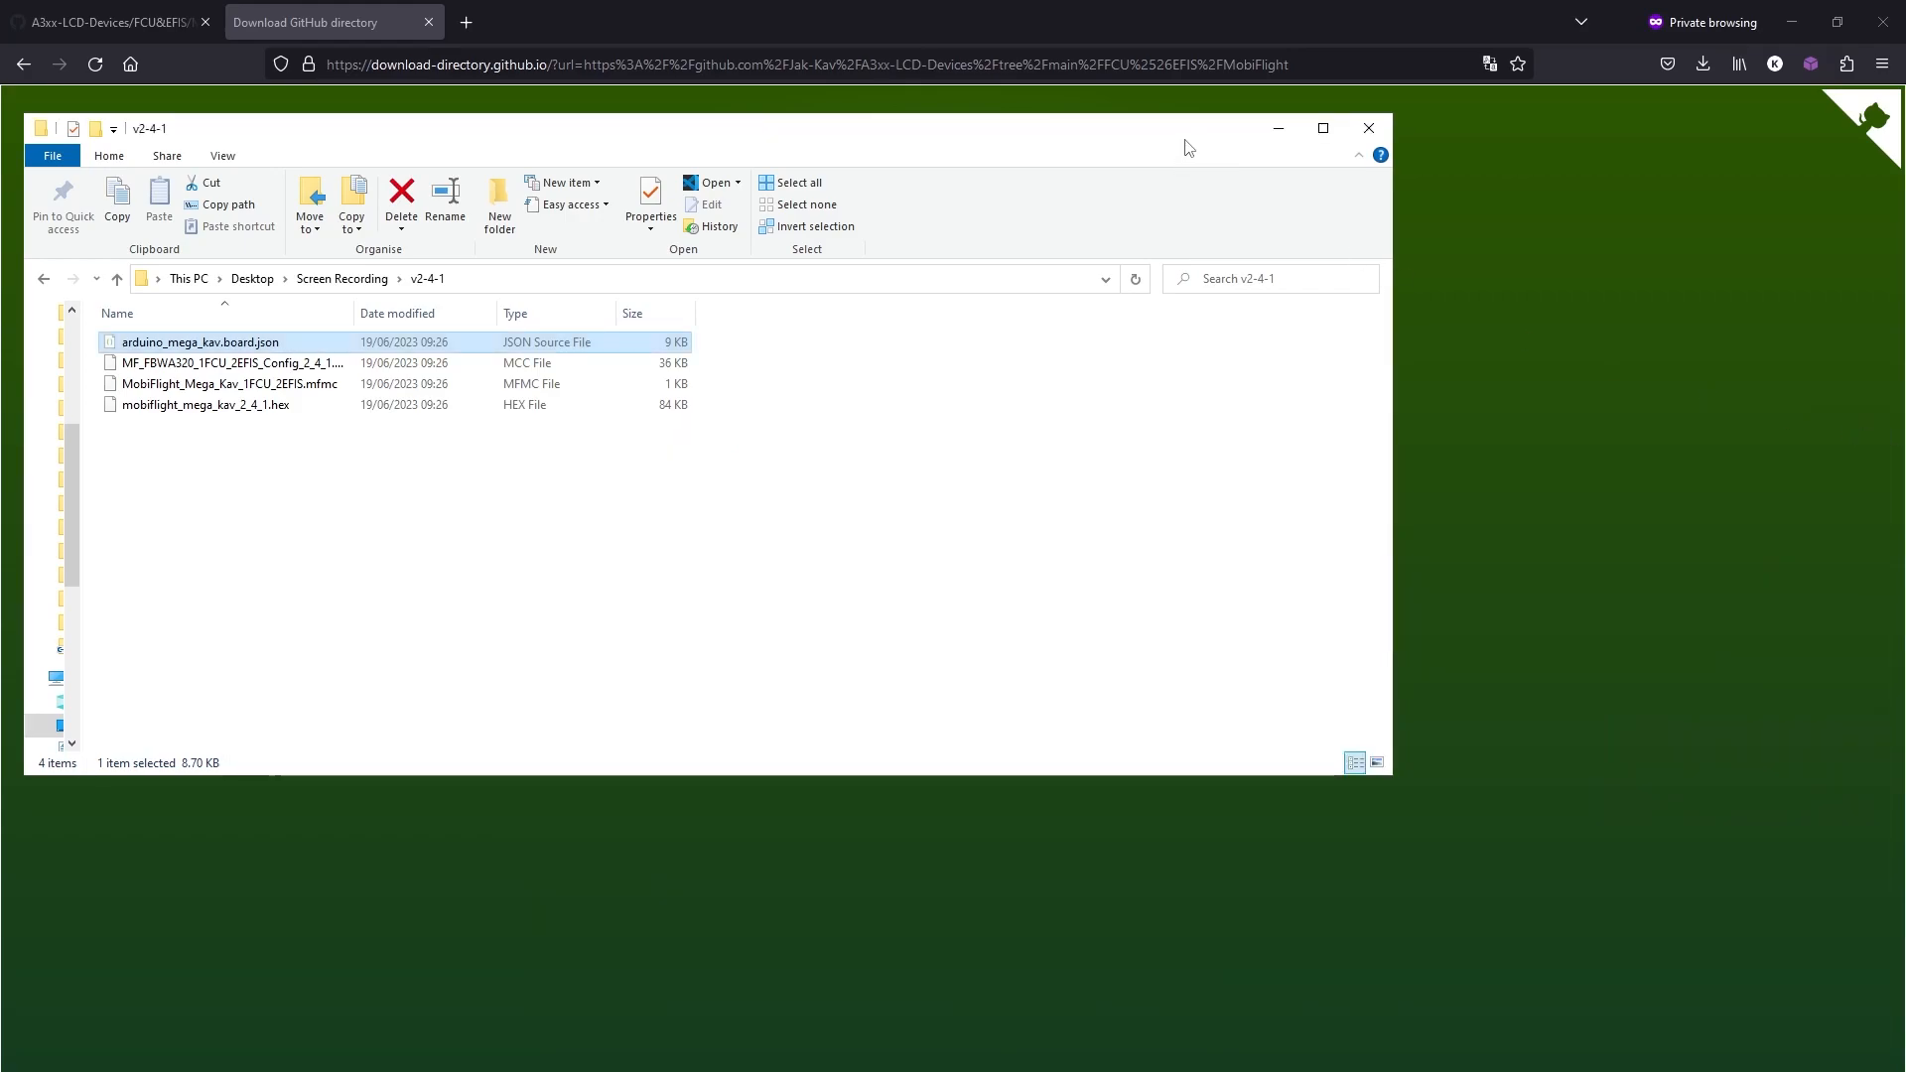
Step: Reopen MobiFlight Connector and update the unknown COM10 module with the Arduino Mega 2560 Kav firmware
left_click_drag(1459, 927, 1484, 1071)
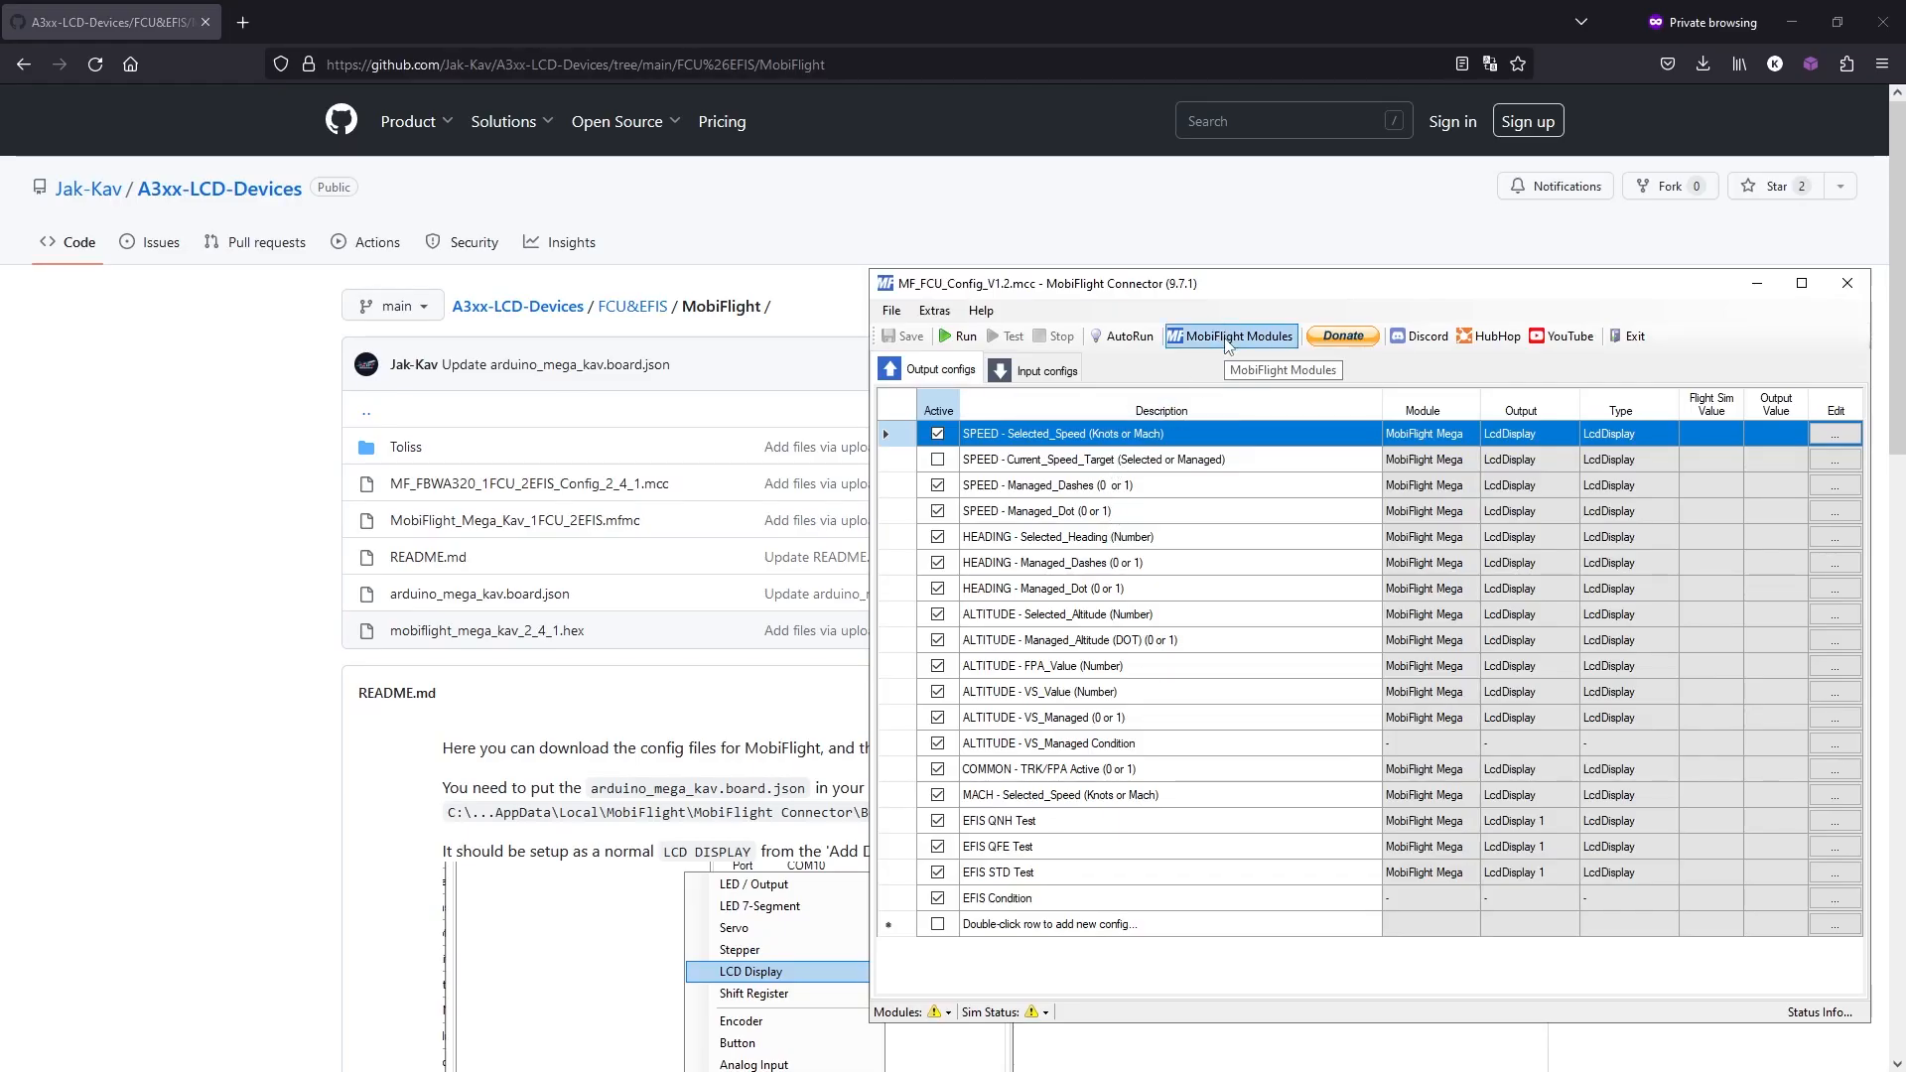
left_click(1227, 338)
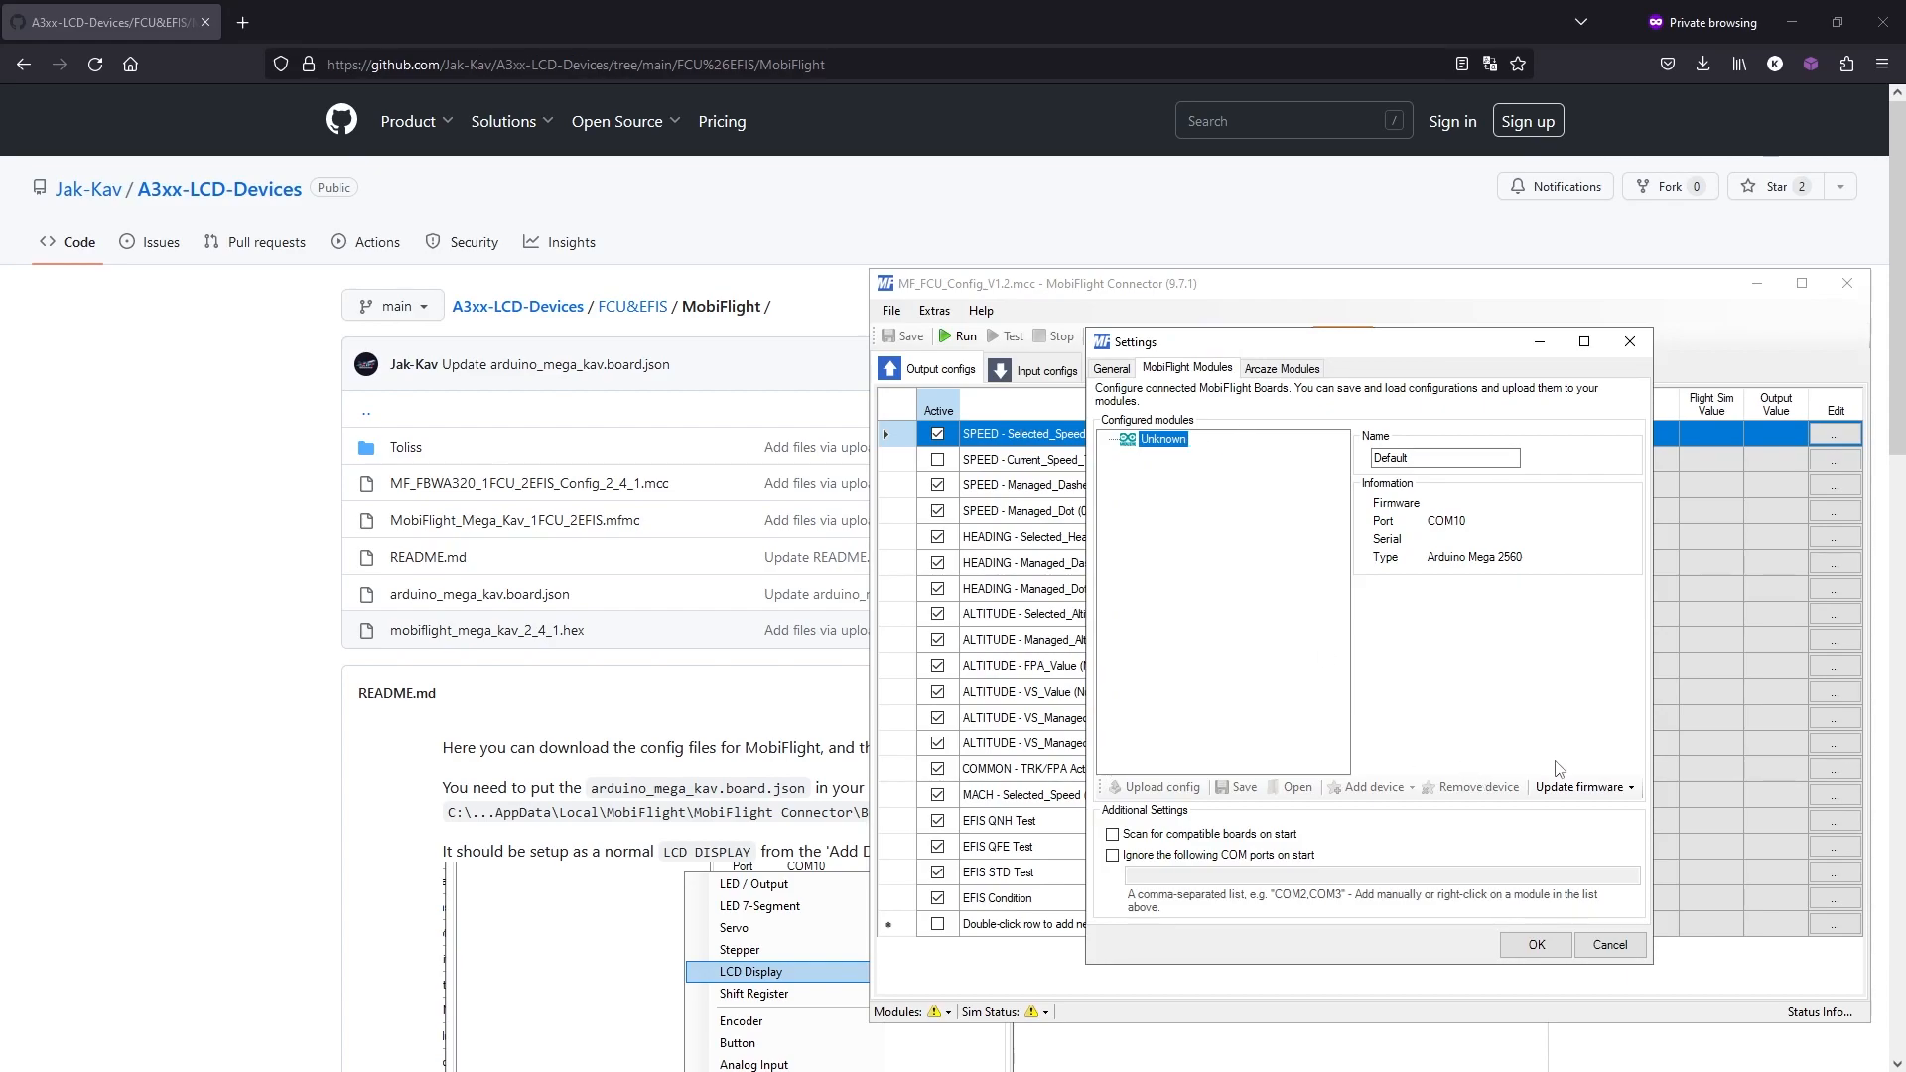
left_click(1633, 791)
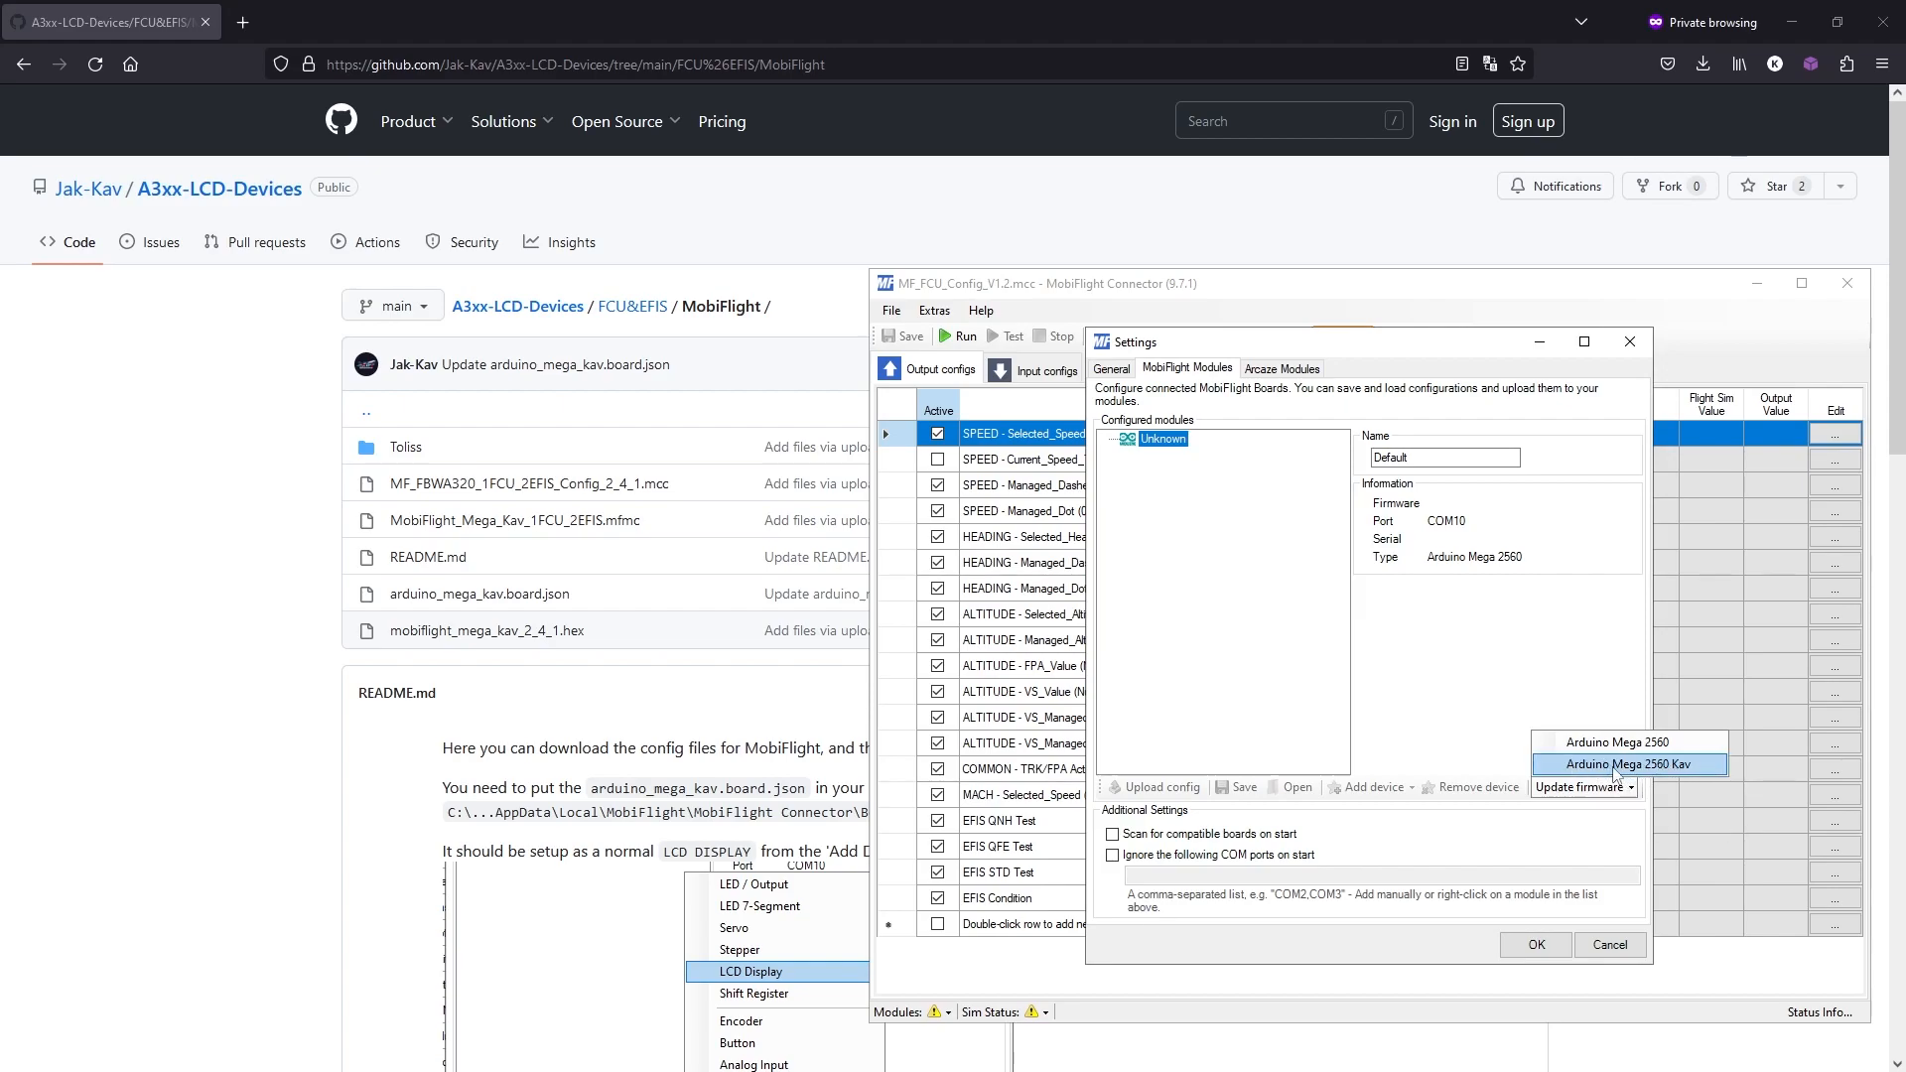
left_click(1615, 765)
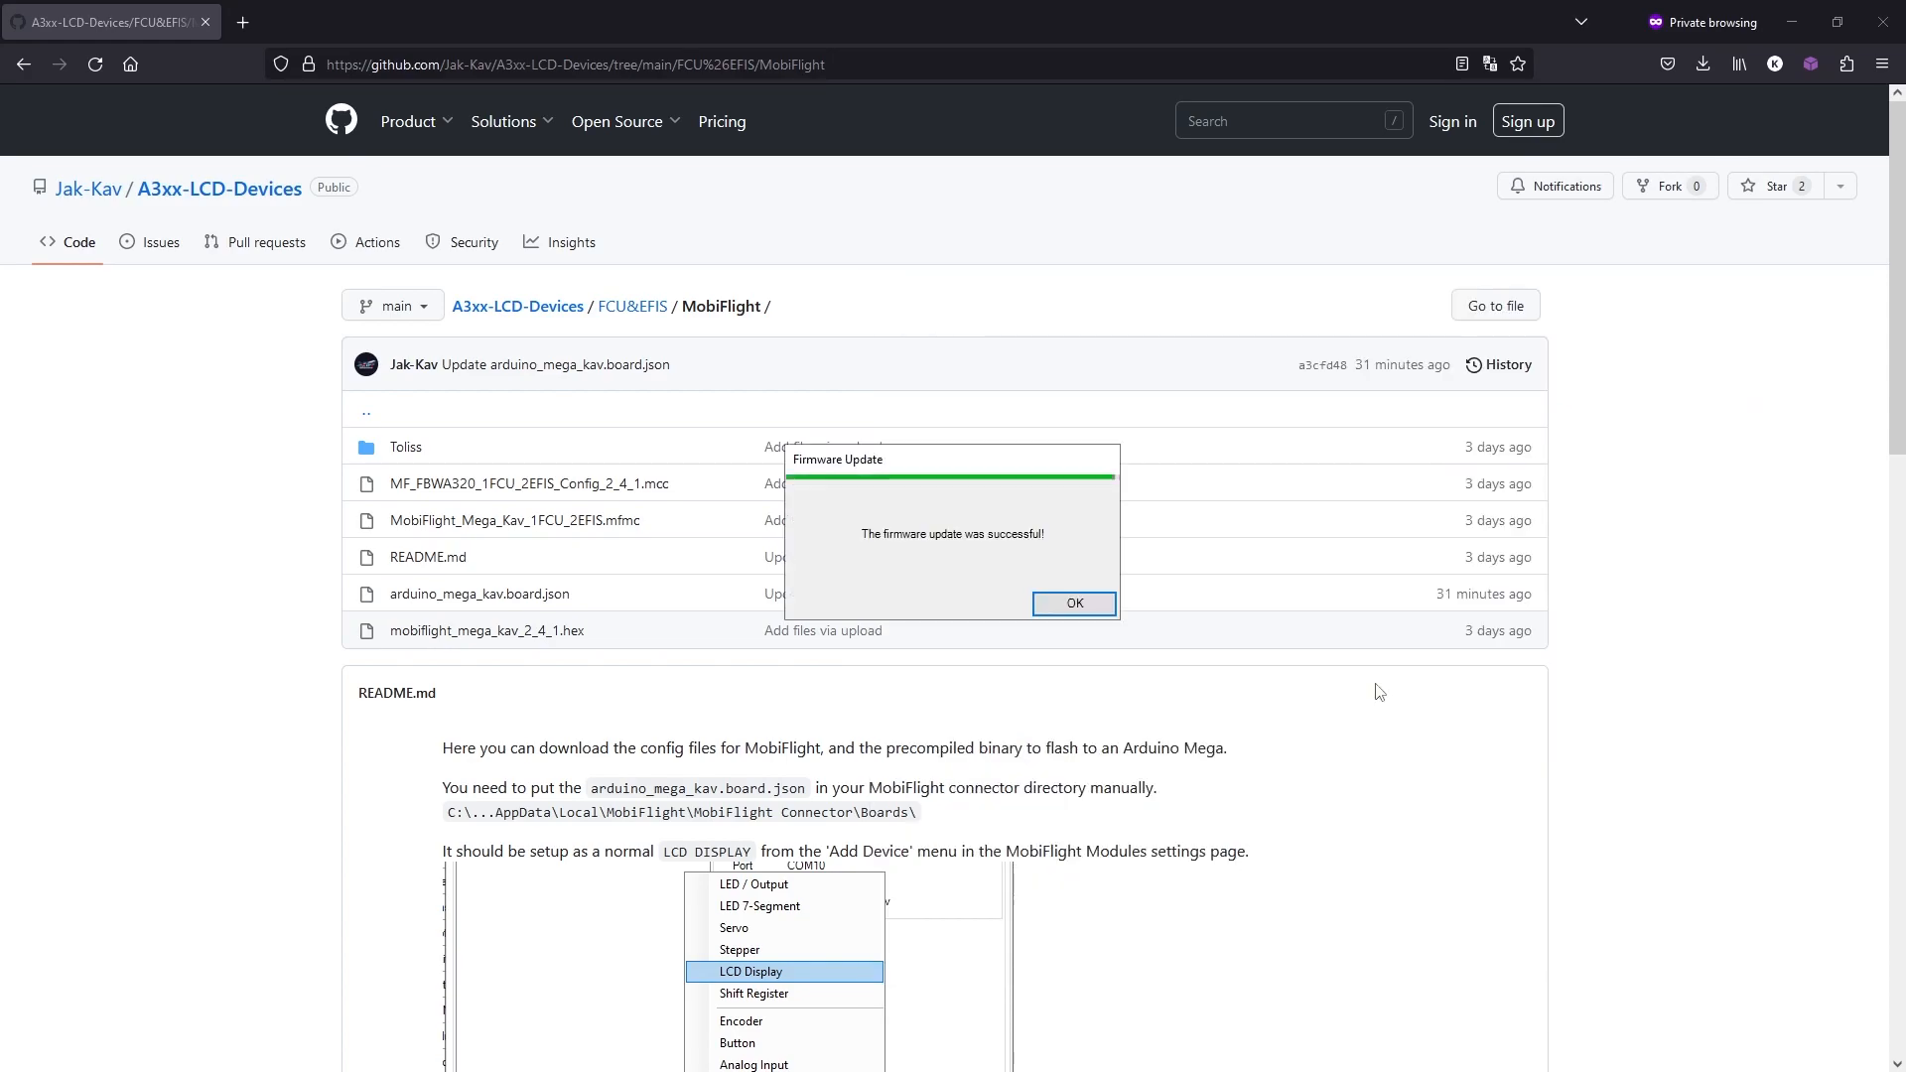
left_click(1075, 603)
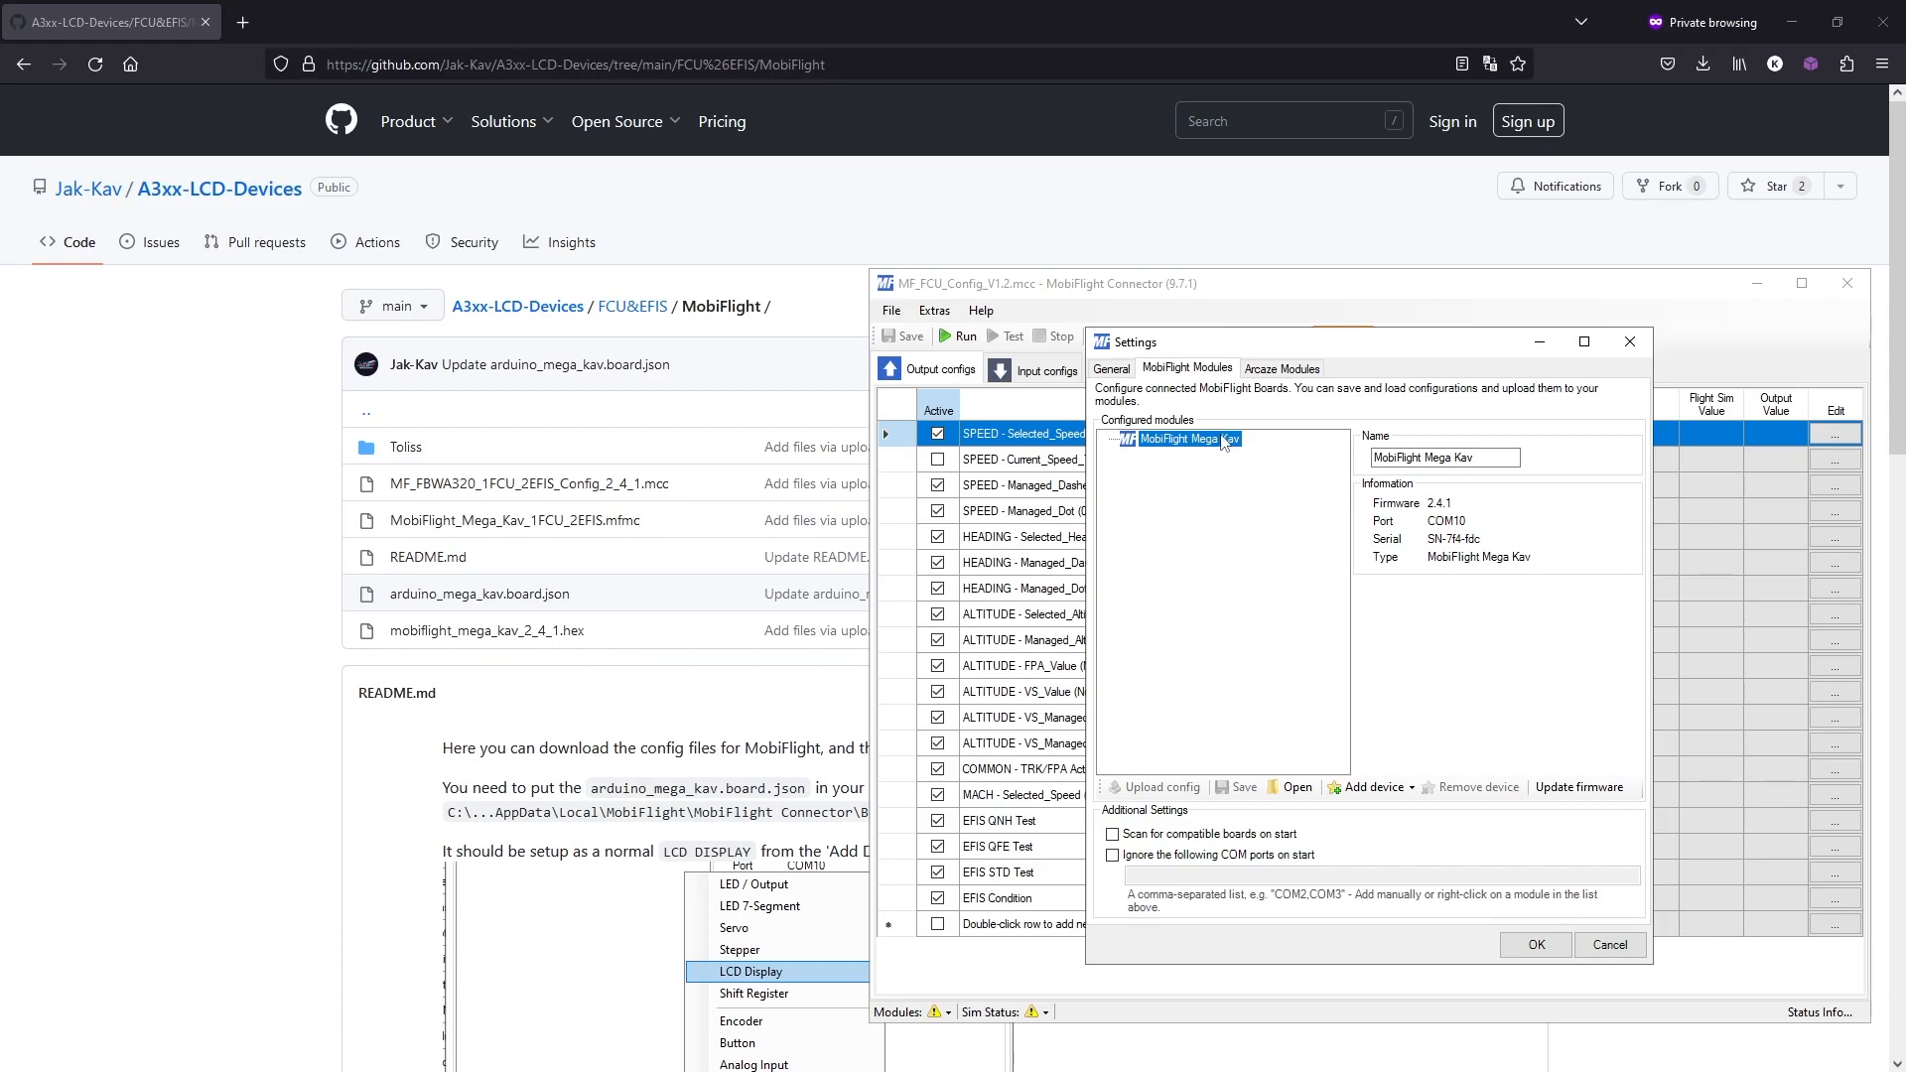
Step: Check the flashed module's name, firmware version and type in the MobiFlight Modules settings
left_click_drag(1489, 458, 1345, 460)
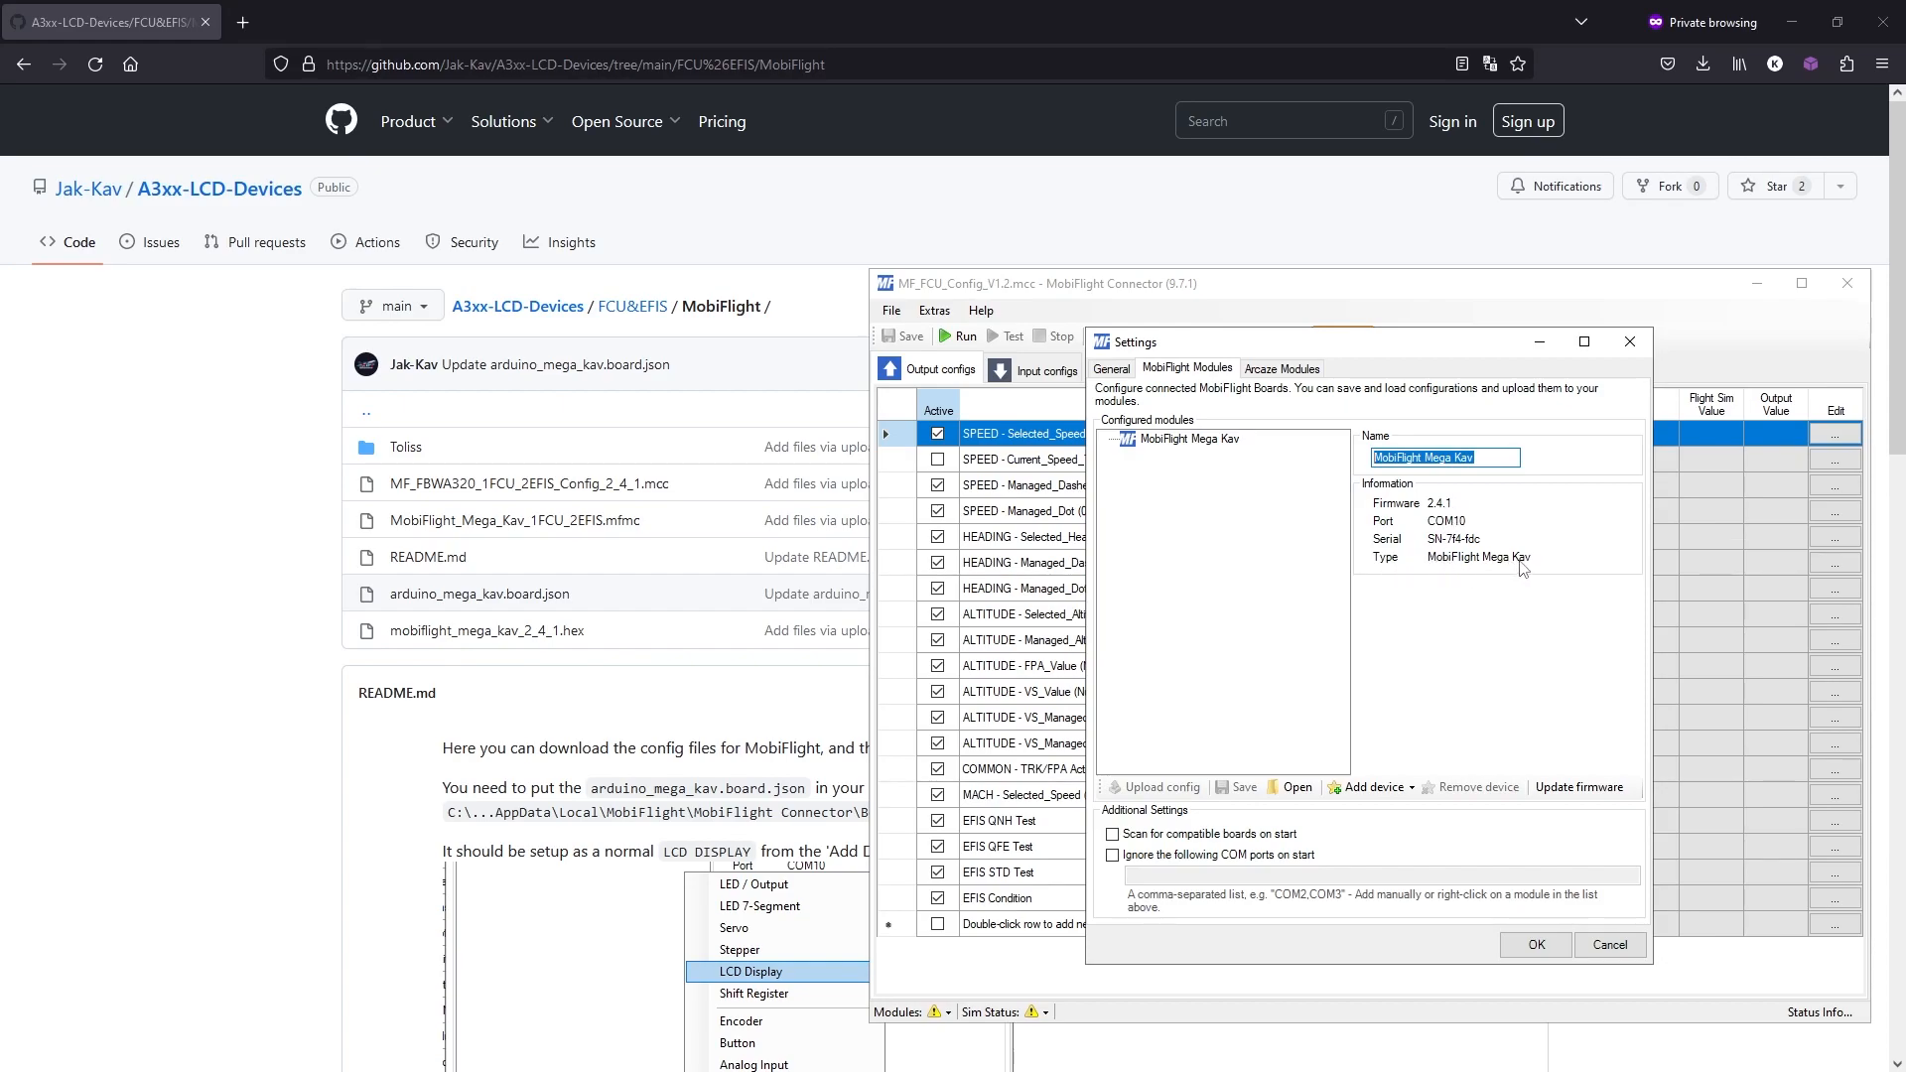
left_click(1492, 456)
left_click(1599, 790)
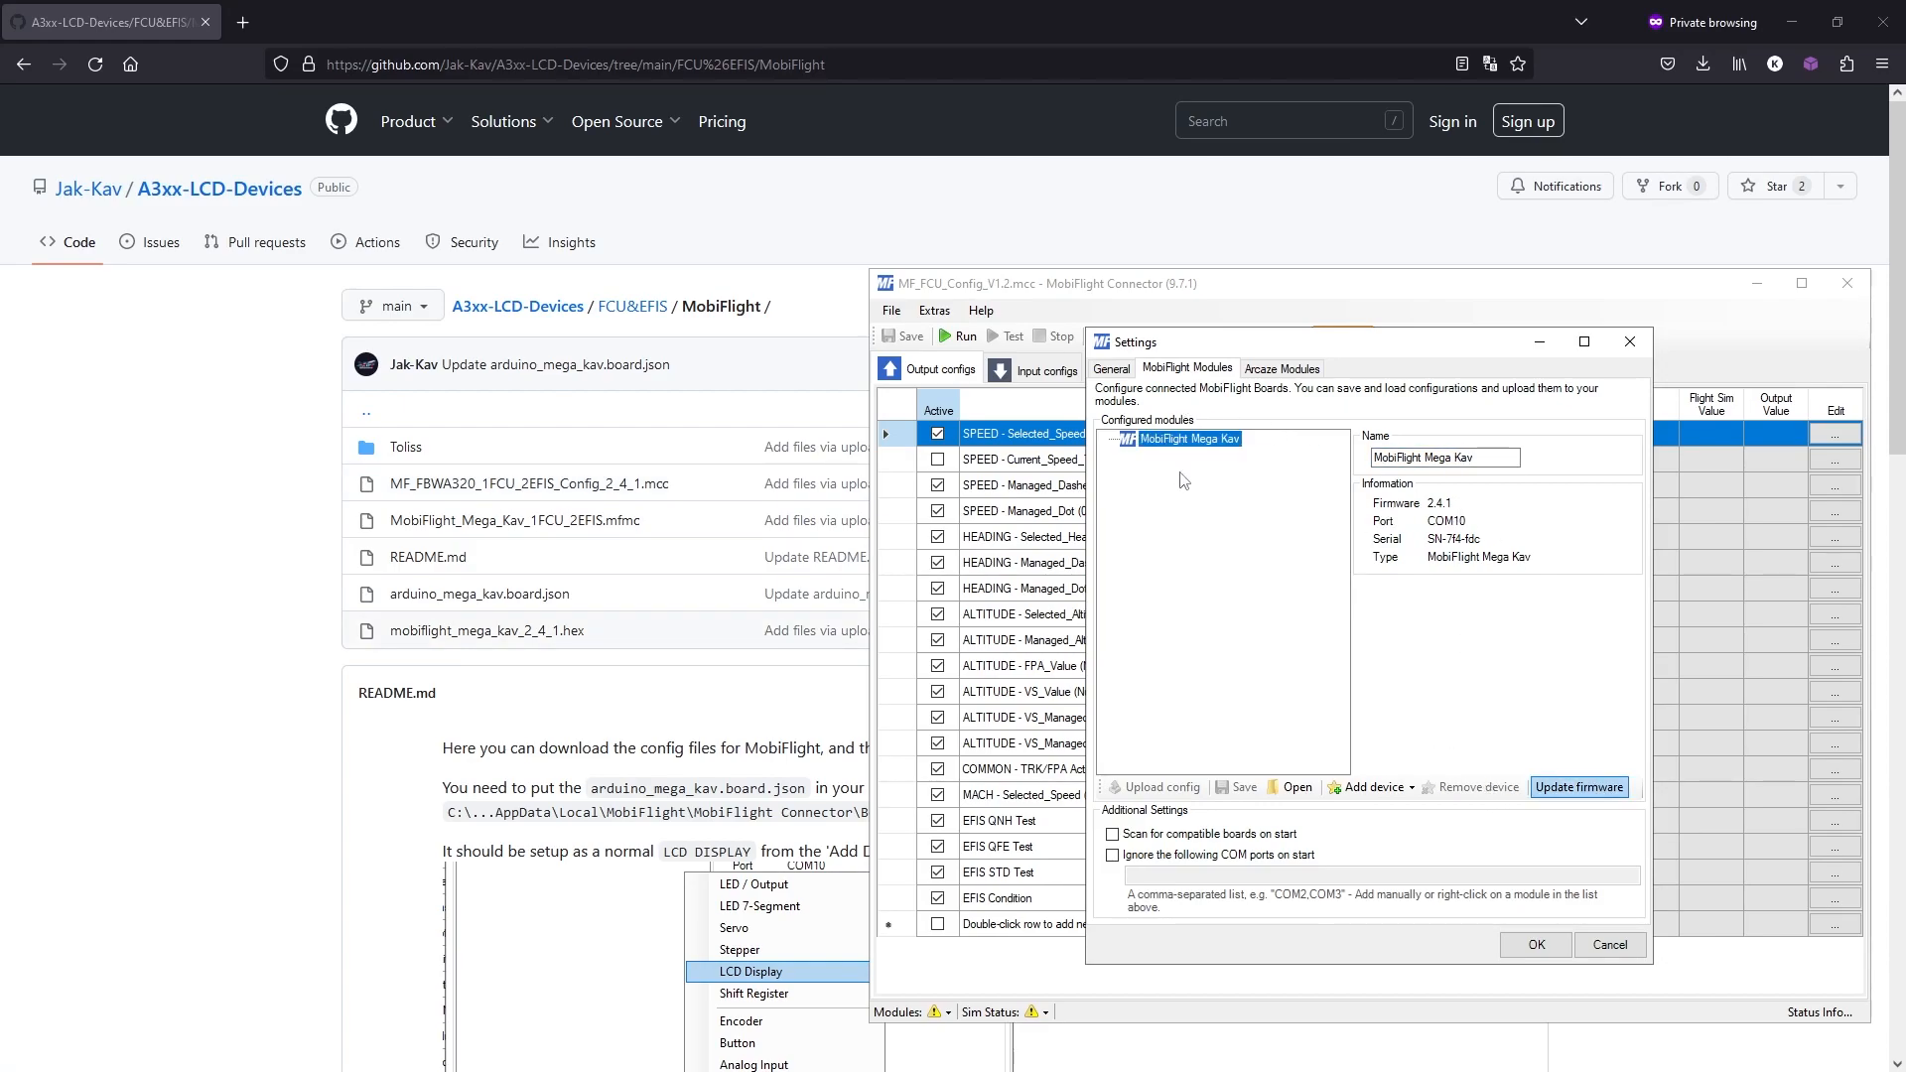
Step: Load MobiFlight_Mega_Kav_1FCU_2EFIS.mfmc from the v2-4-1 folder into the MobiFlight Mega Kav module
left_click(1296, 789)
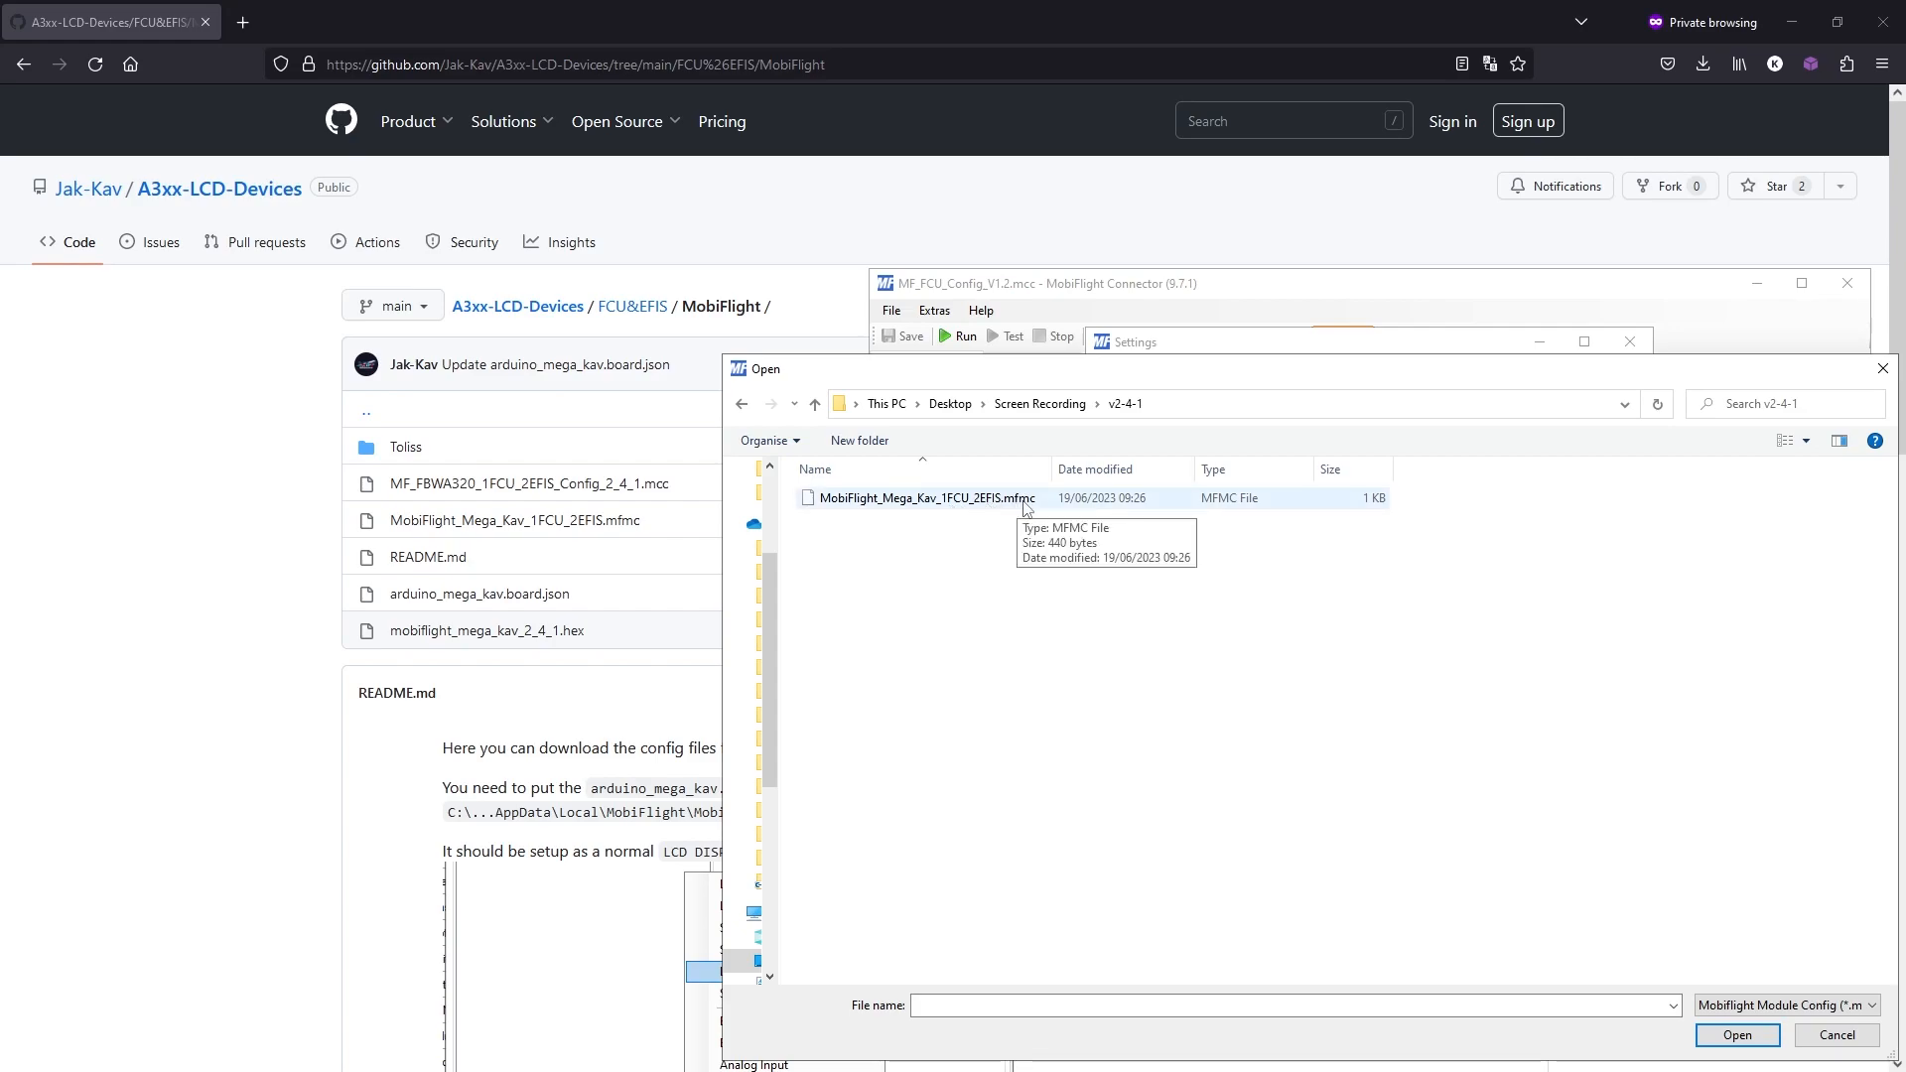
left_click(912, 502)
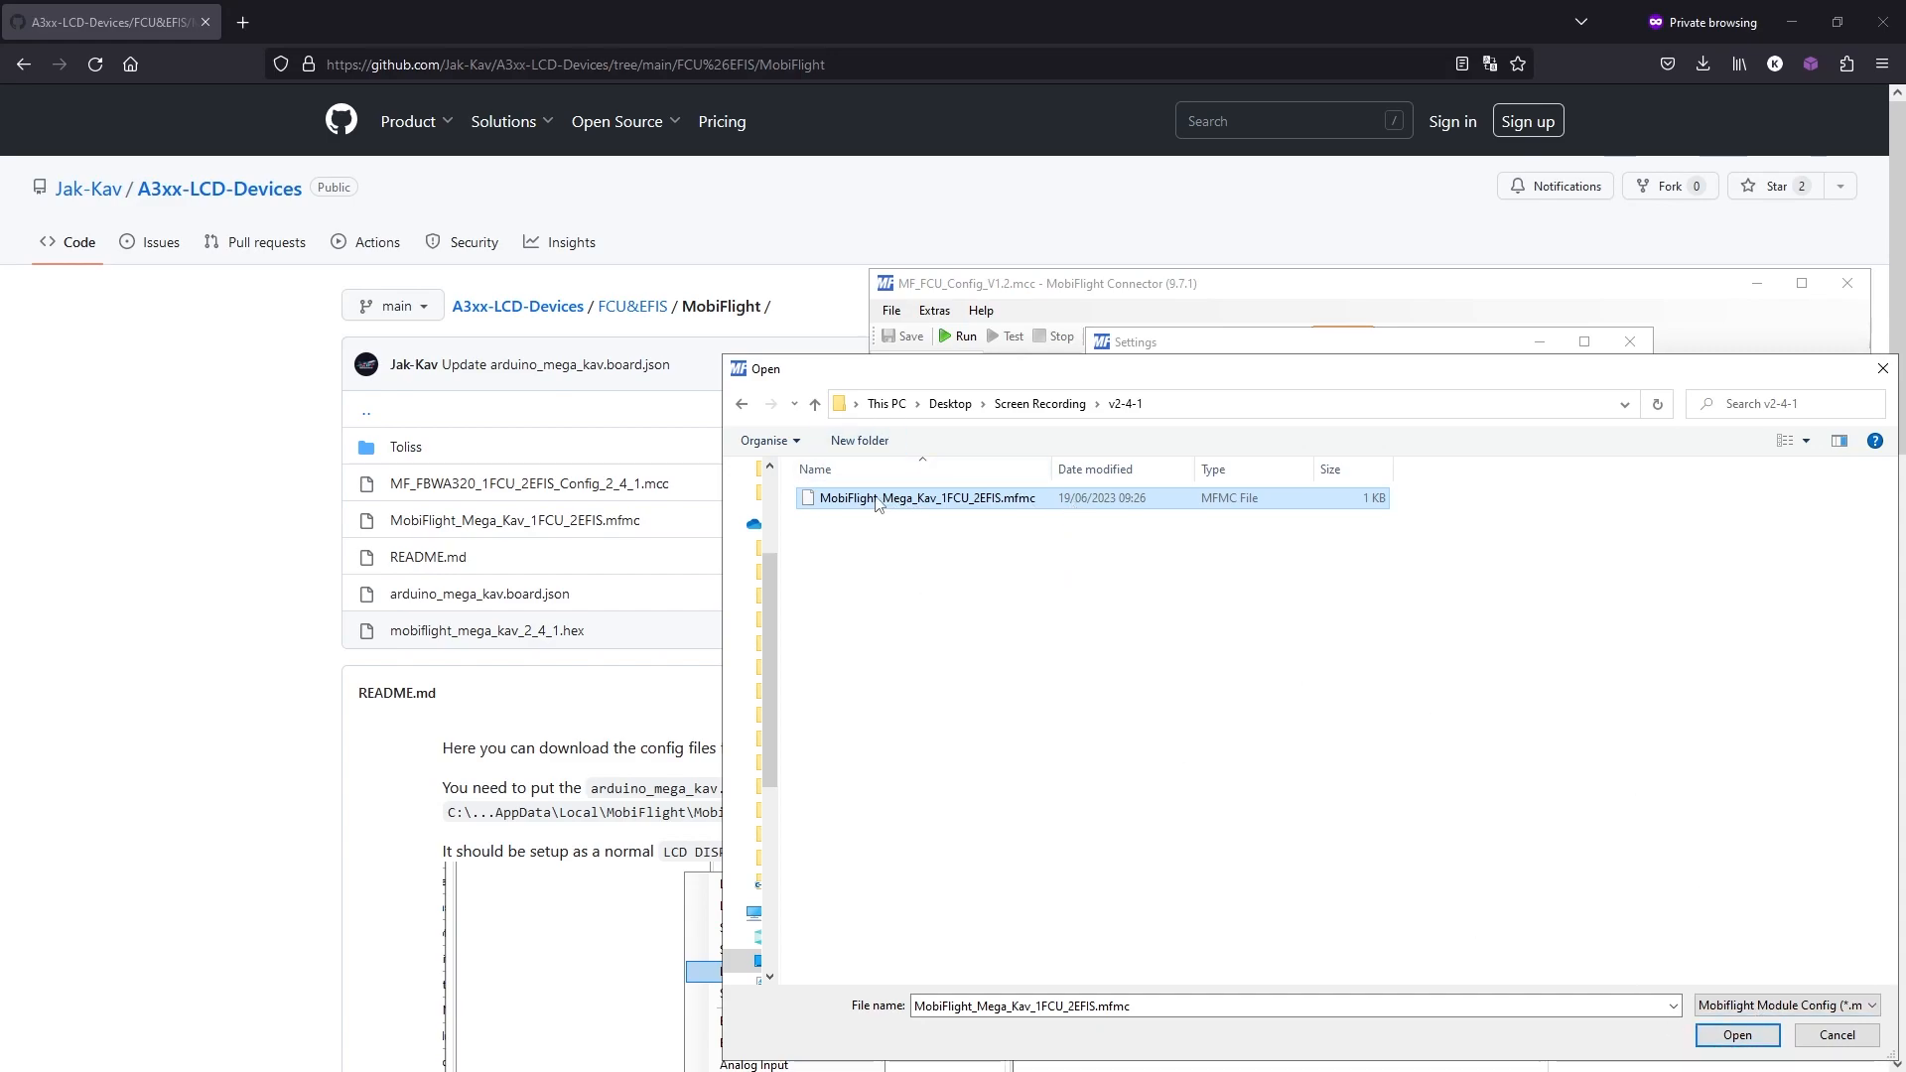
left_click(1737, 1037)
Step: Examine the address, columns and lines settings of the FCU, EFIS L and EFIS R displays
left_click(1171, 456)
left_click(1177, 471)
left_click(1190, 486)
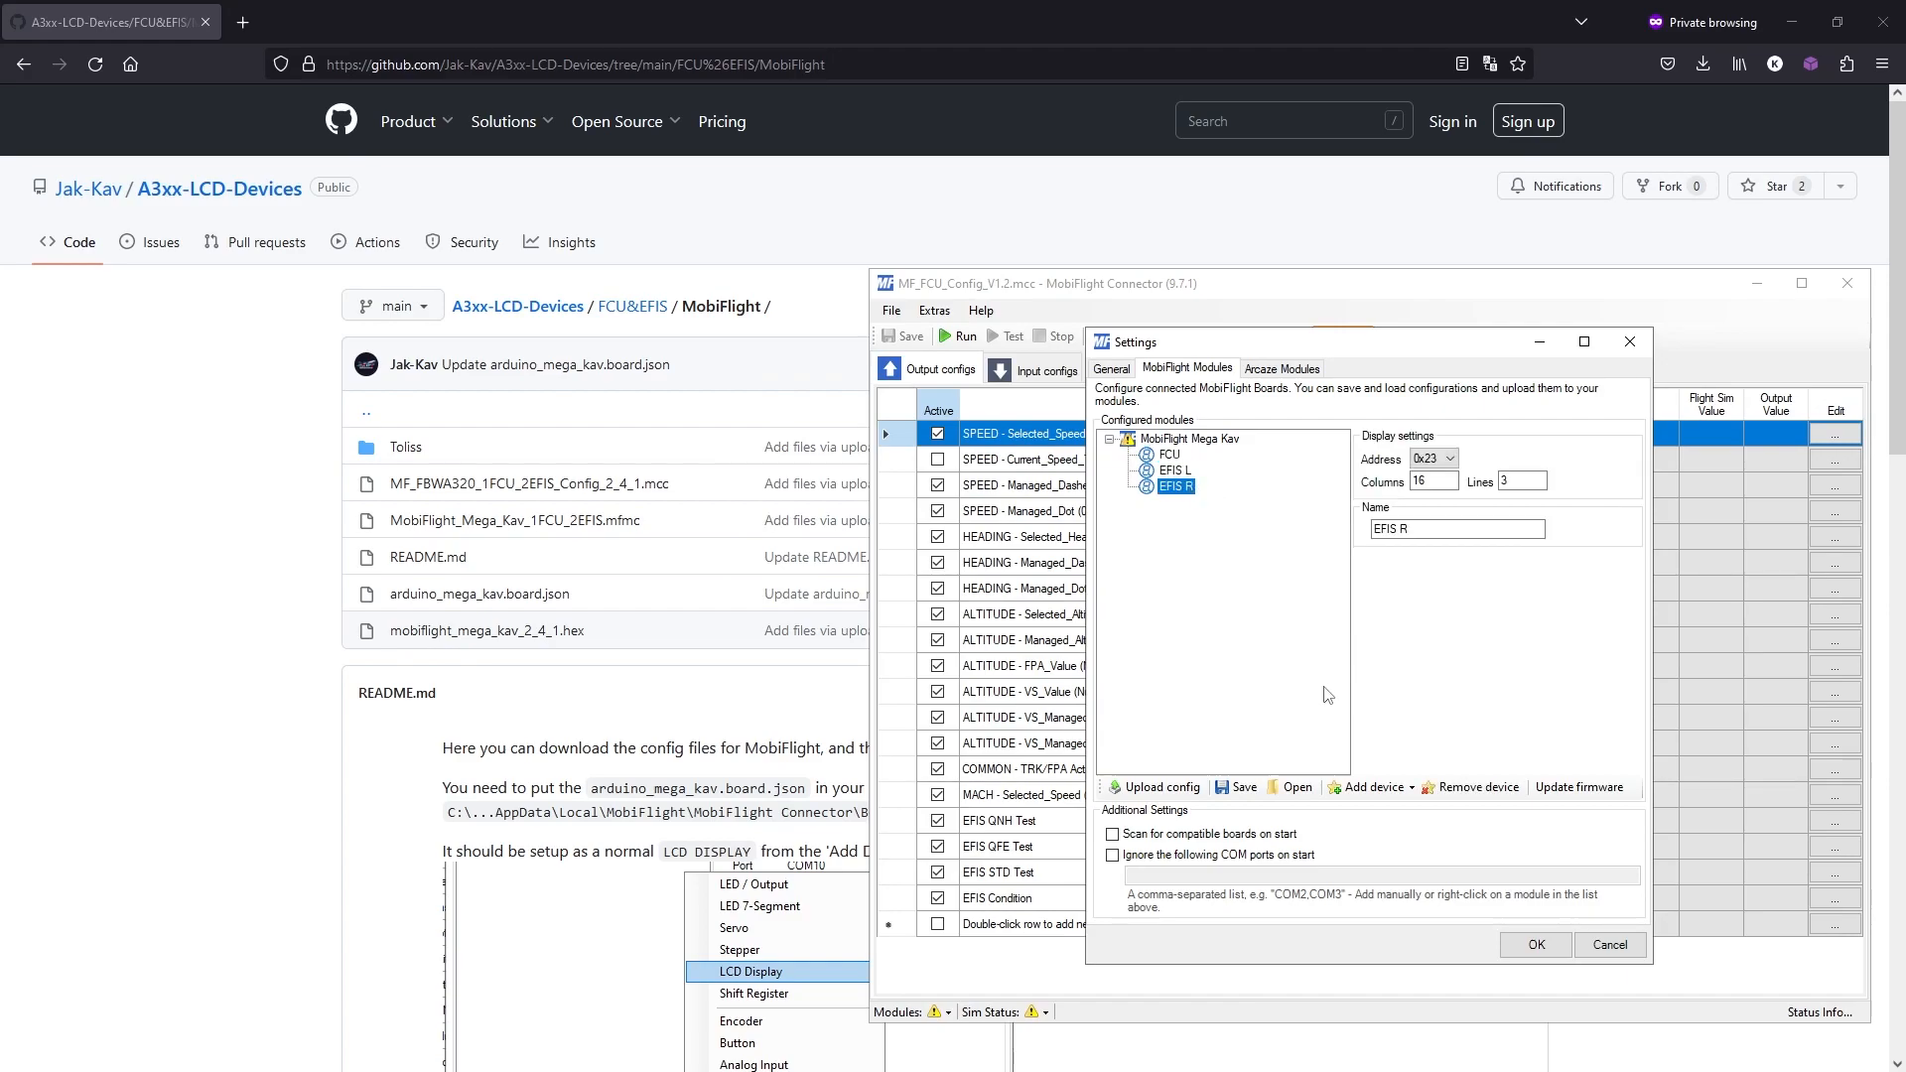
left_click(1177, 475)
left_click(1192, 486)
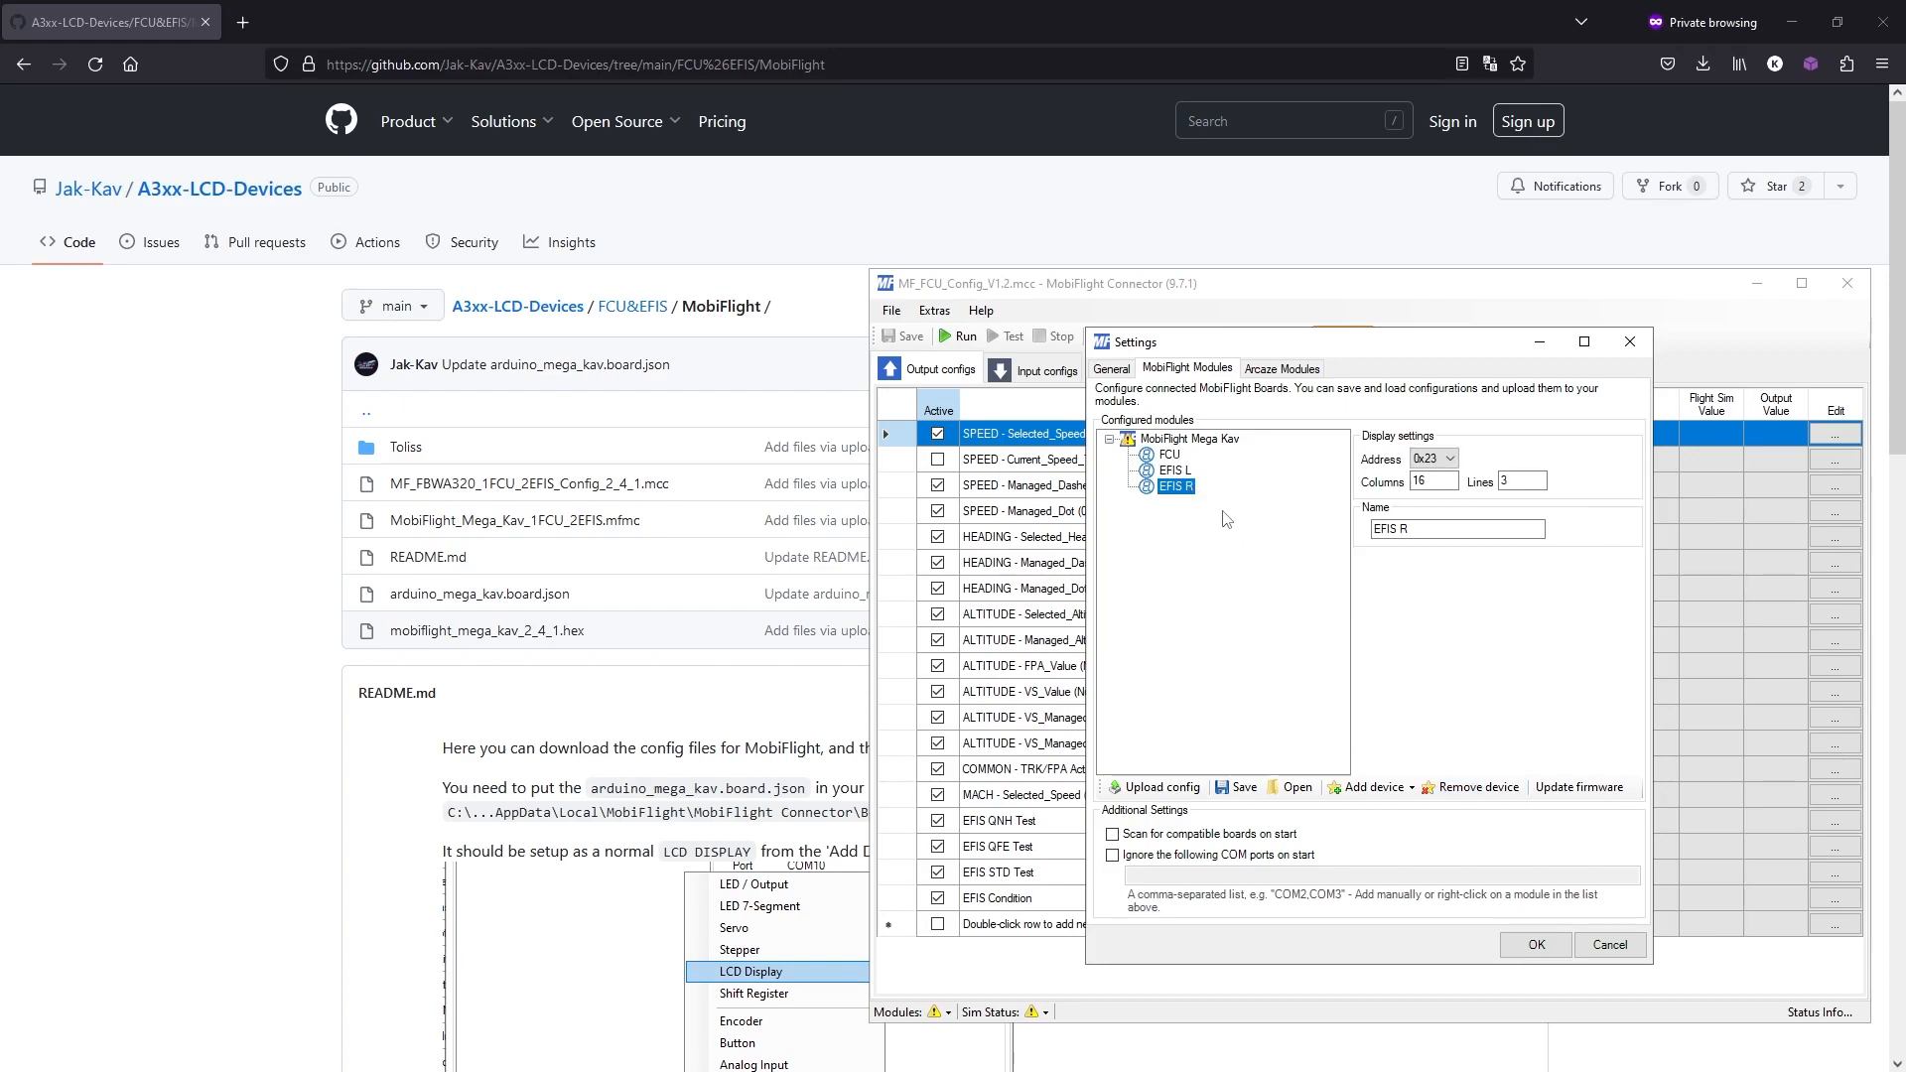
left_click(1177, 472)
left_click(1174, 455)
left_click(1182, 470)
left_click(1184, 488)
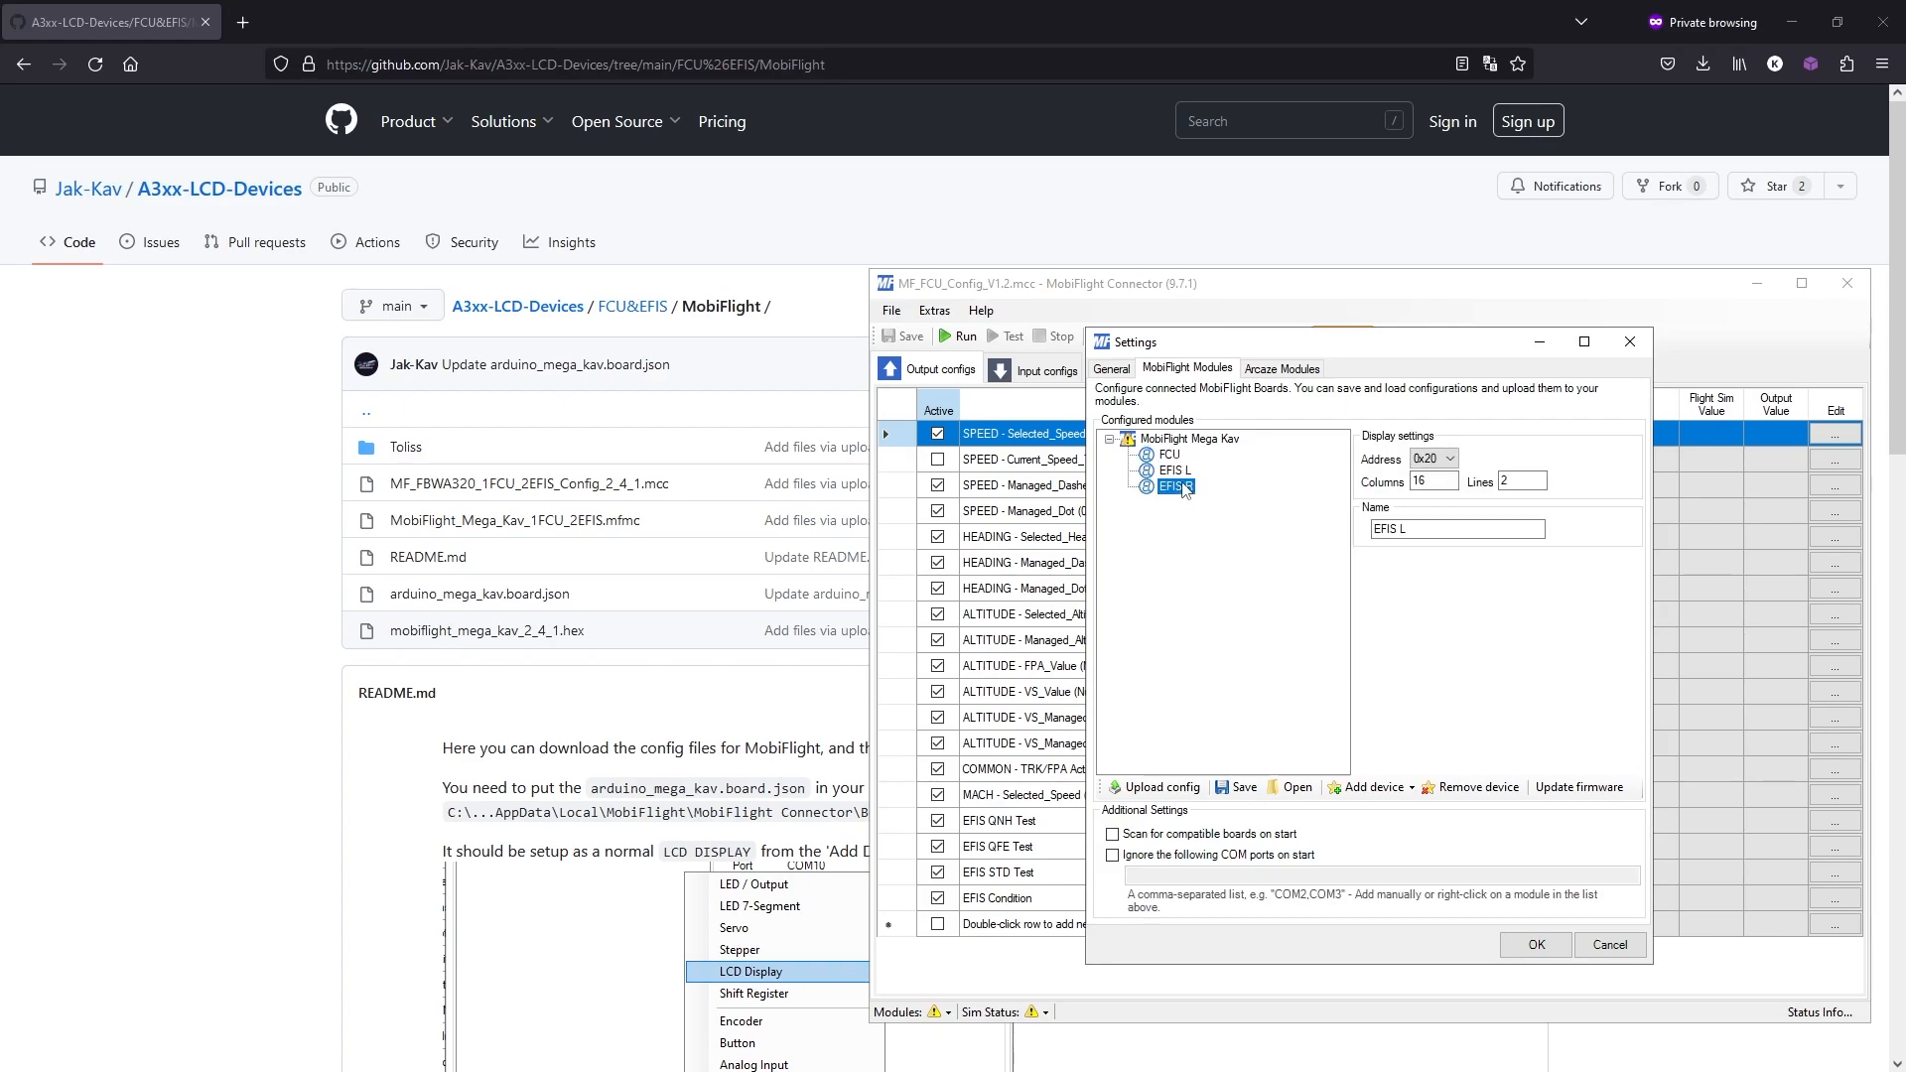
left_click(1177, 456)
left_click(1181, 472)
left_click(1183, 488)
left_click(1175, 457)
left_click(1182, 471)
left_click(1182, 487)
left_click(1171, 459)
left_click(1175, 470)
left_click(1194, 488)
left_click(1175, 455)
left_click(1180, 470)
left_click(1184, 485)
left_click(1169, 457)
left_click(1186, 474)
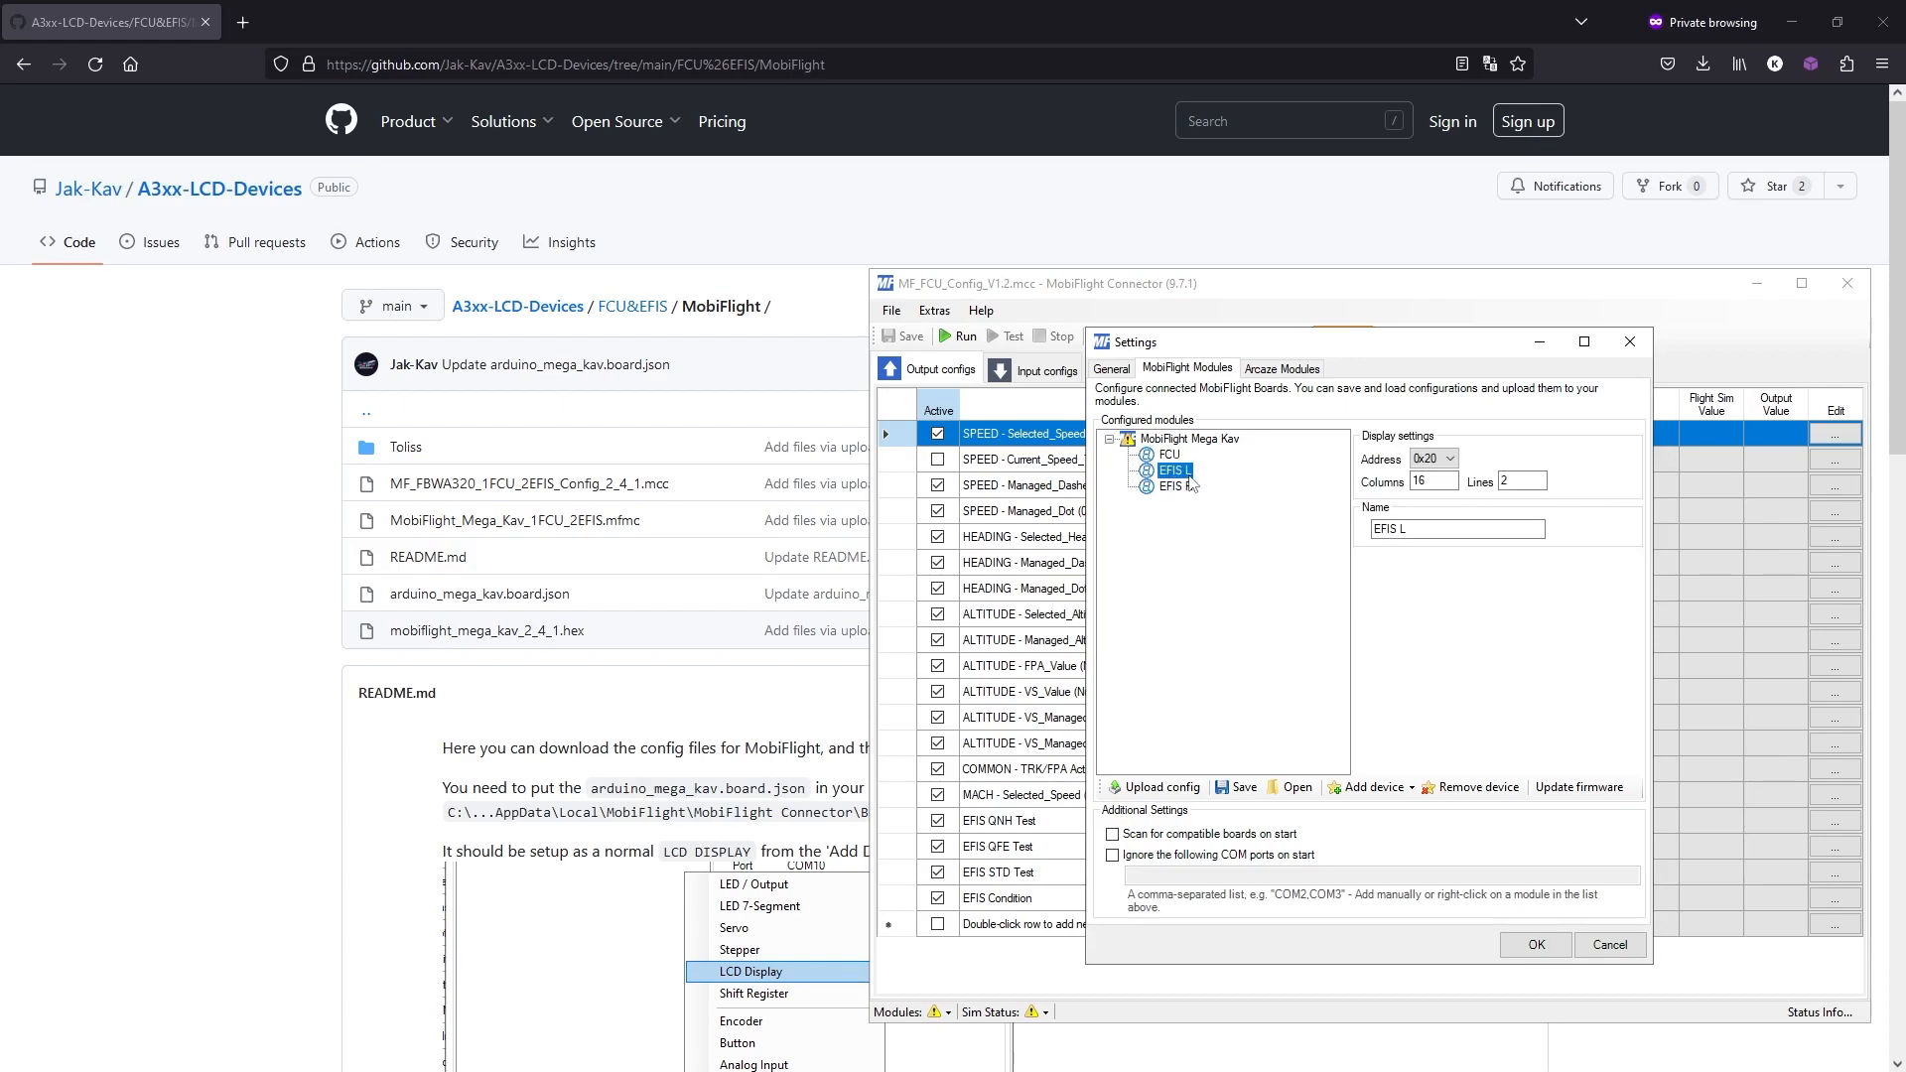
left_click(1191, 489)
left_click(1169, 455)
left_click(1509, 481)
left_click(1182, 471)
left_click(1190, 486)
left_click(1170, 455)
left_click(1175, 471)
left_click(1177, 487)
left_click(1183, 455)
Step: Upload the loaded FCU and EFIS configuration to the MobiFlight Mega Kav board
left_click(1140, 795)
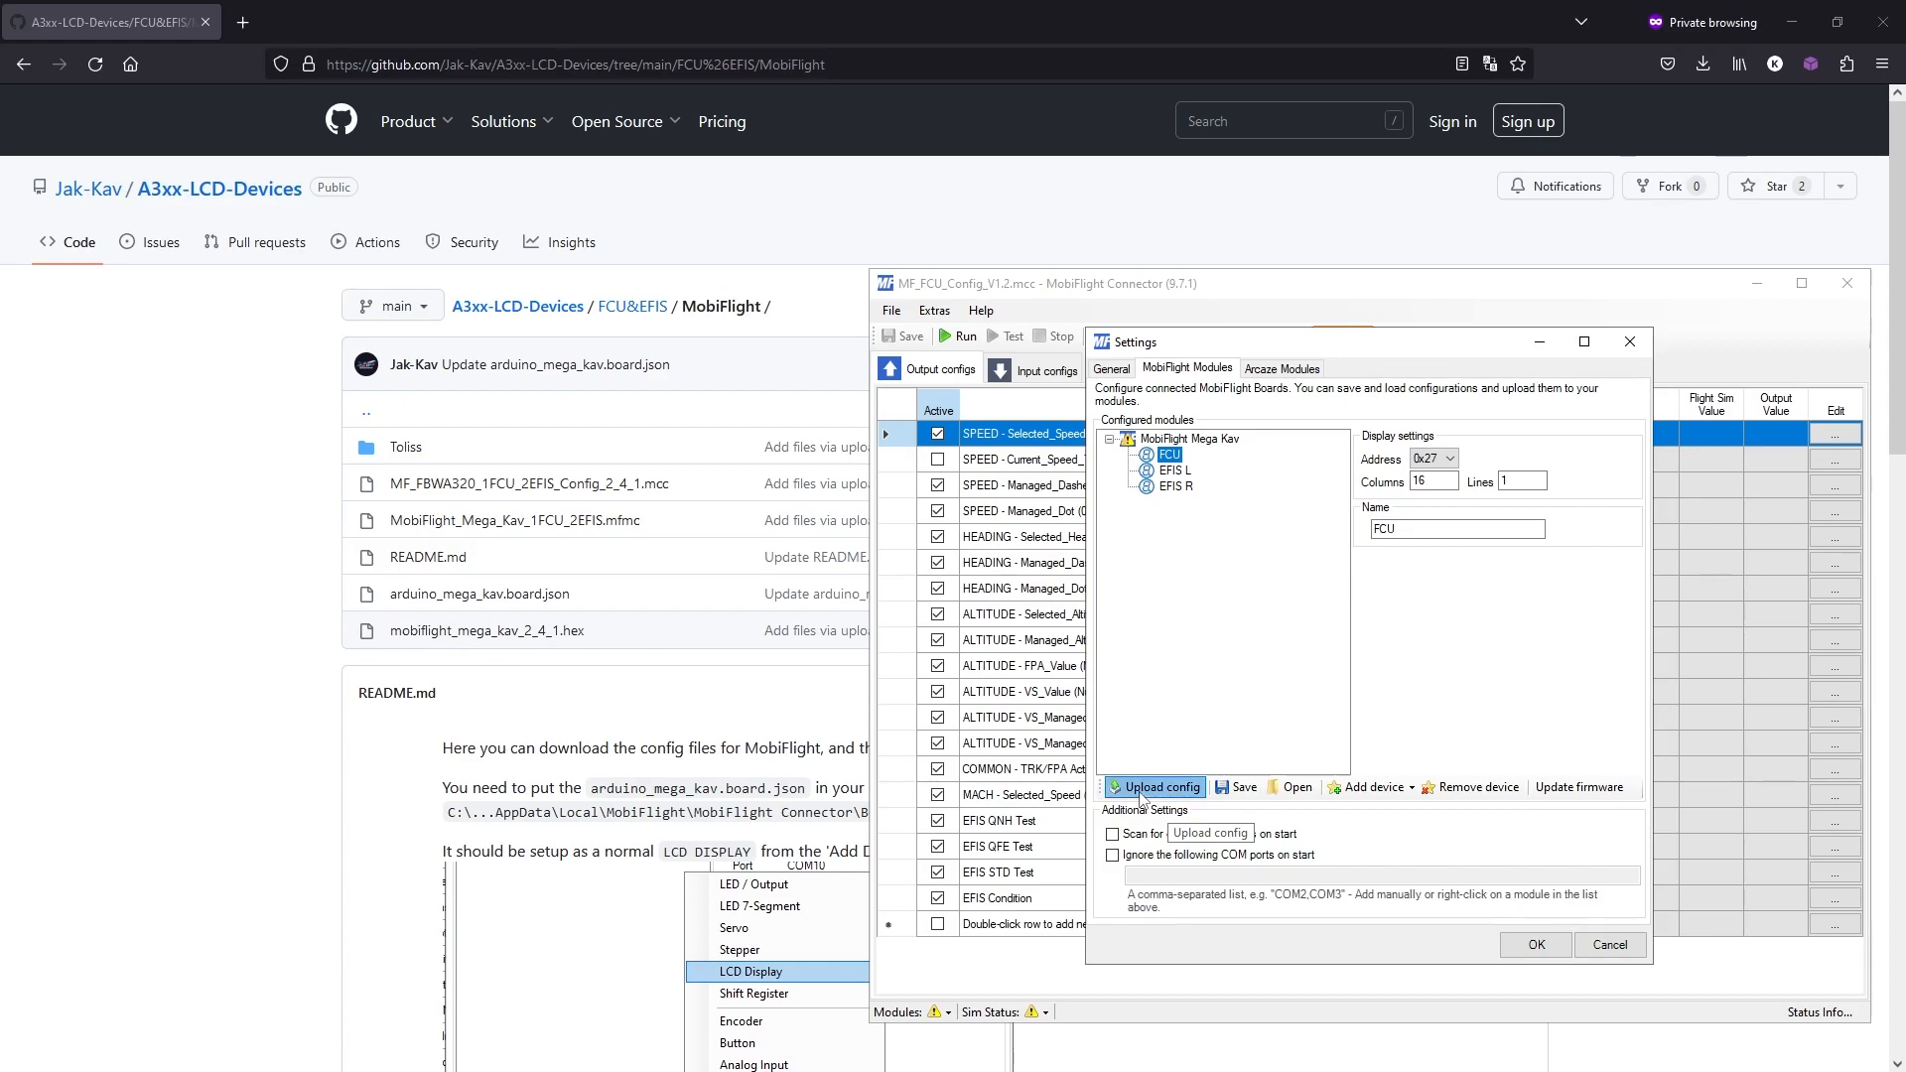
left_click(995, 626)
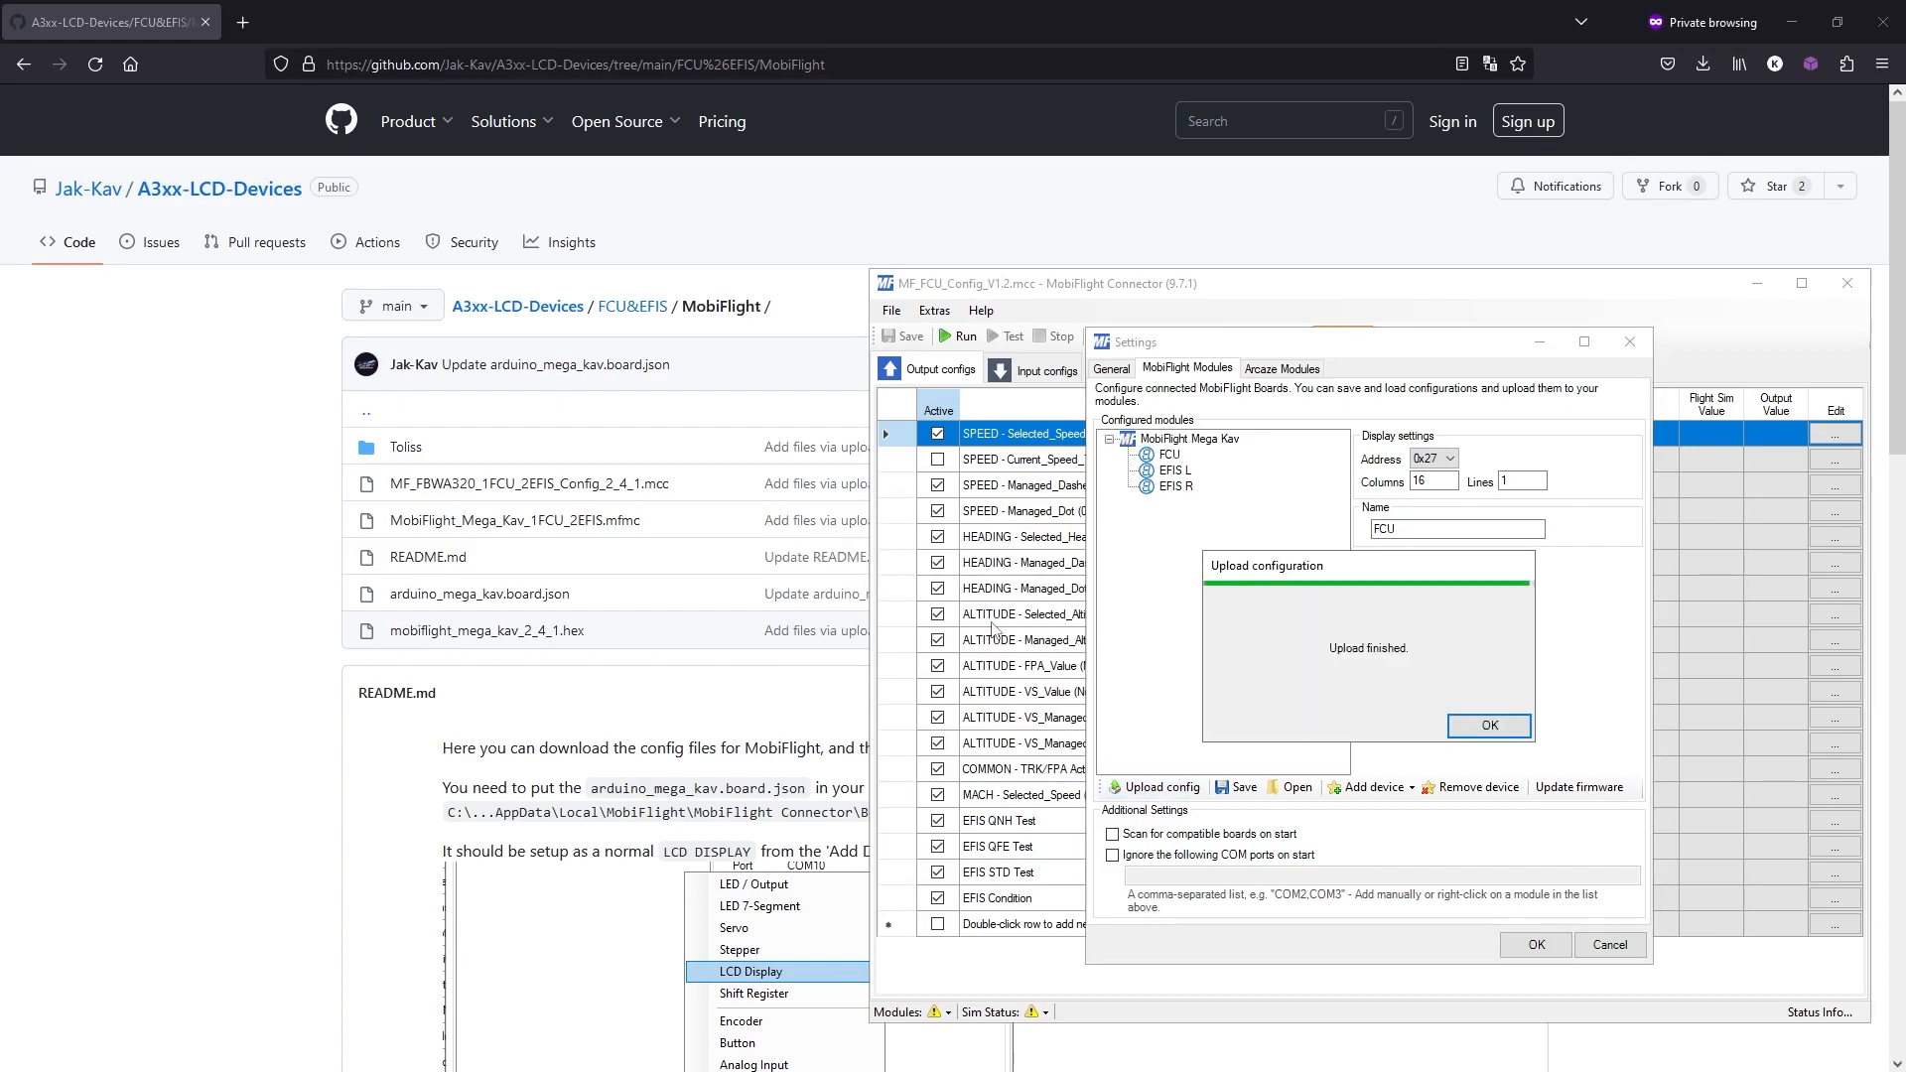
left_click(1487, 726)
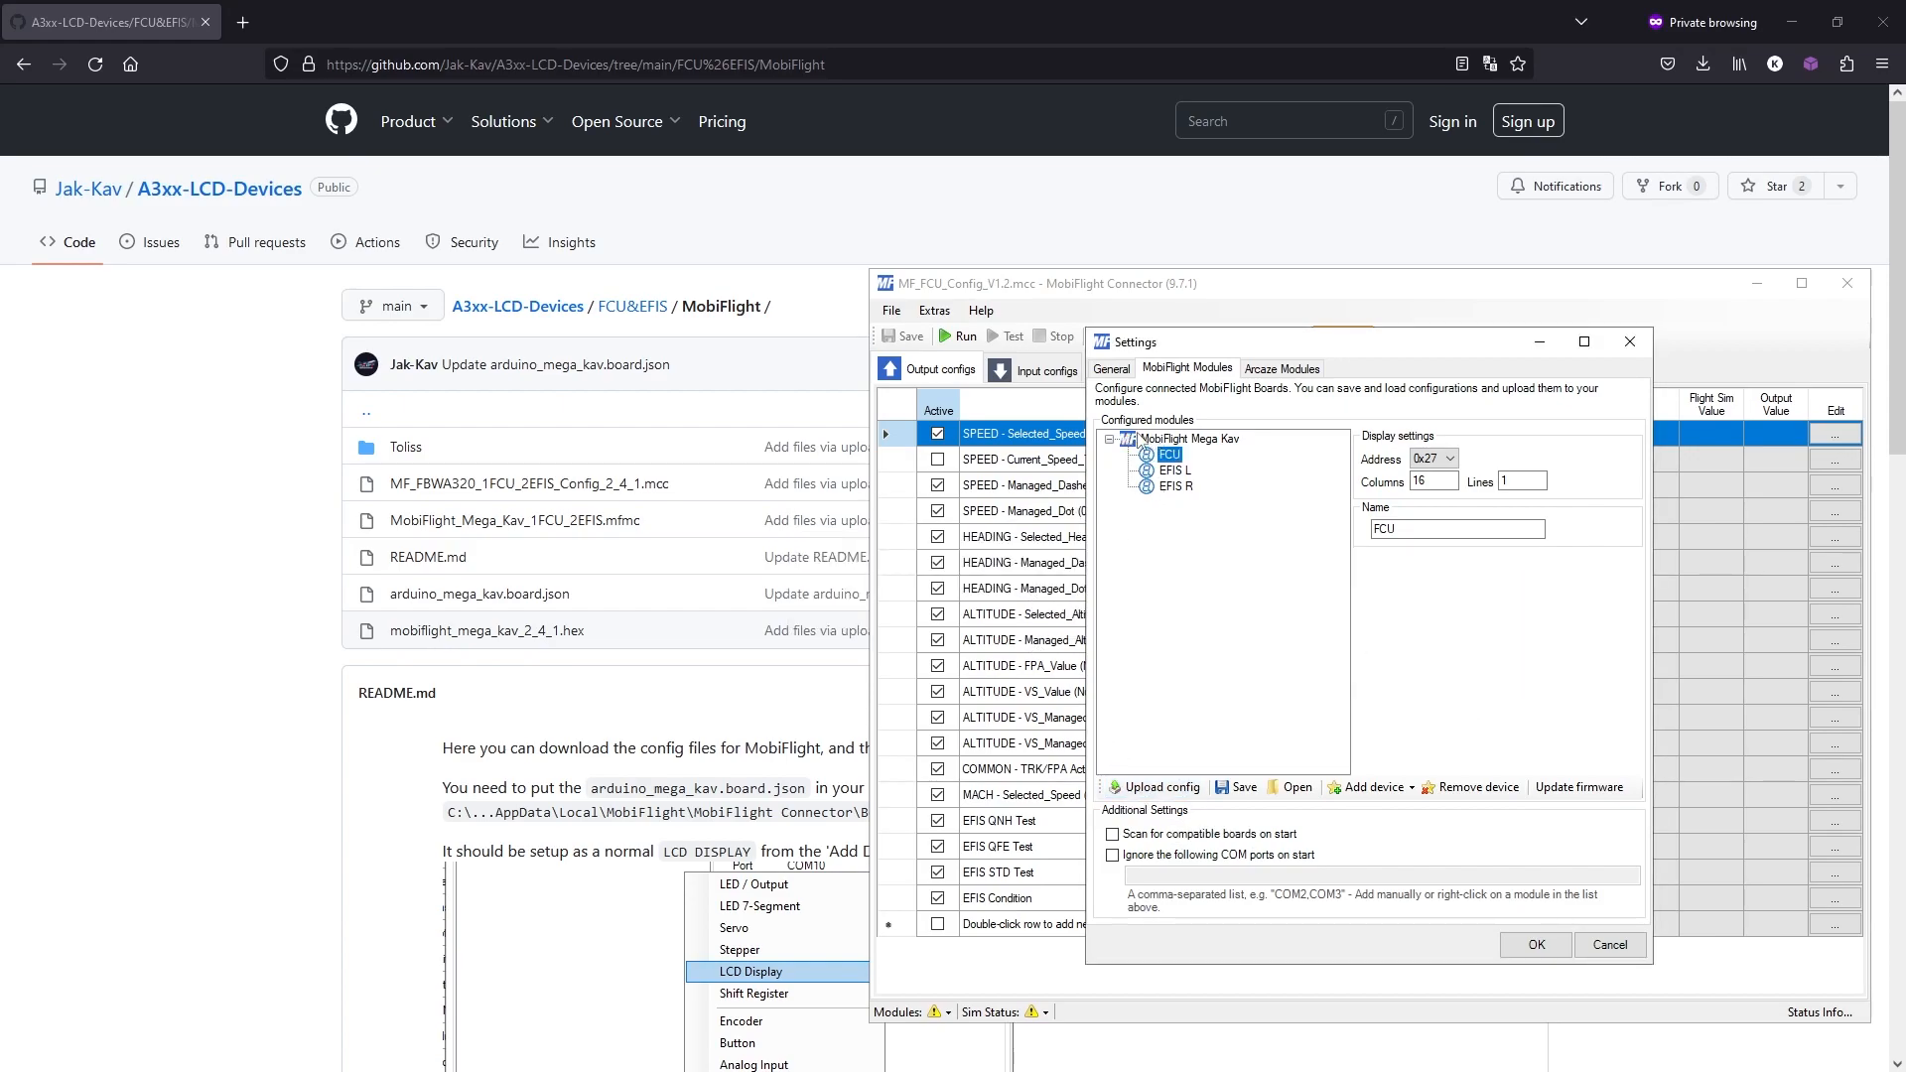
Step: Upload the MobiFlight Mega Kav module's FCU and EFIS configuration again and close the module settings with OK
left_click(1536, 946)
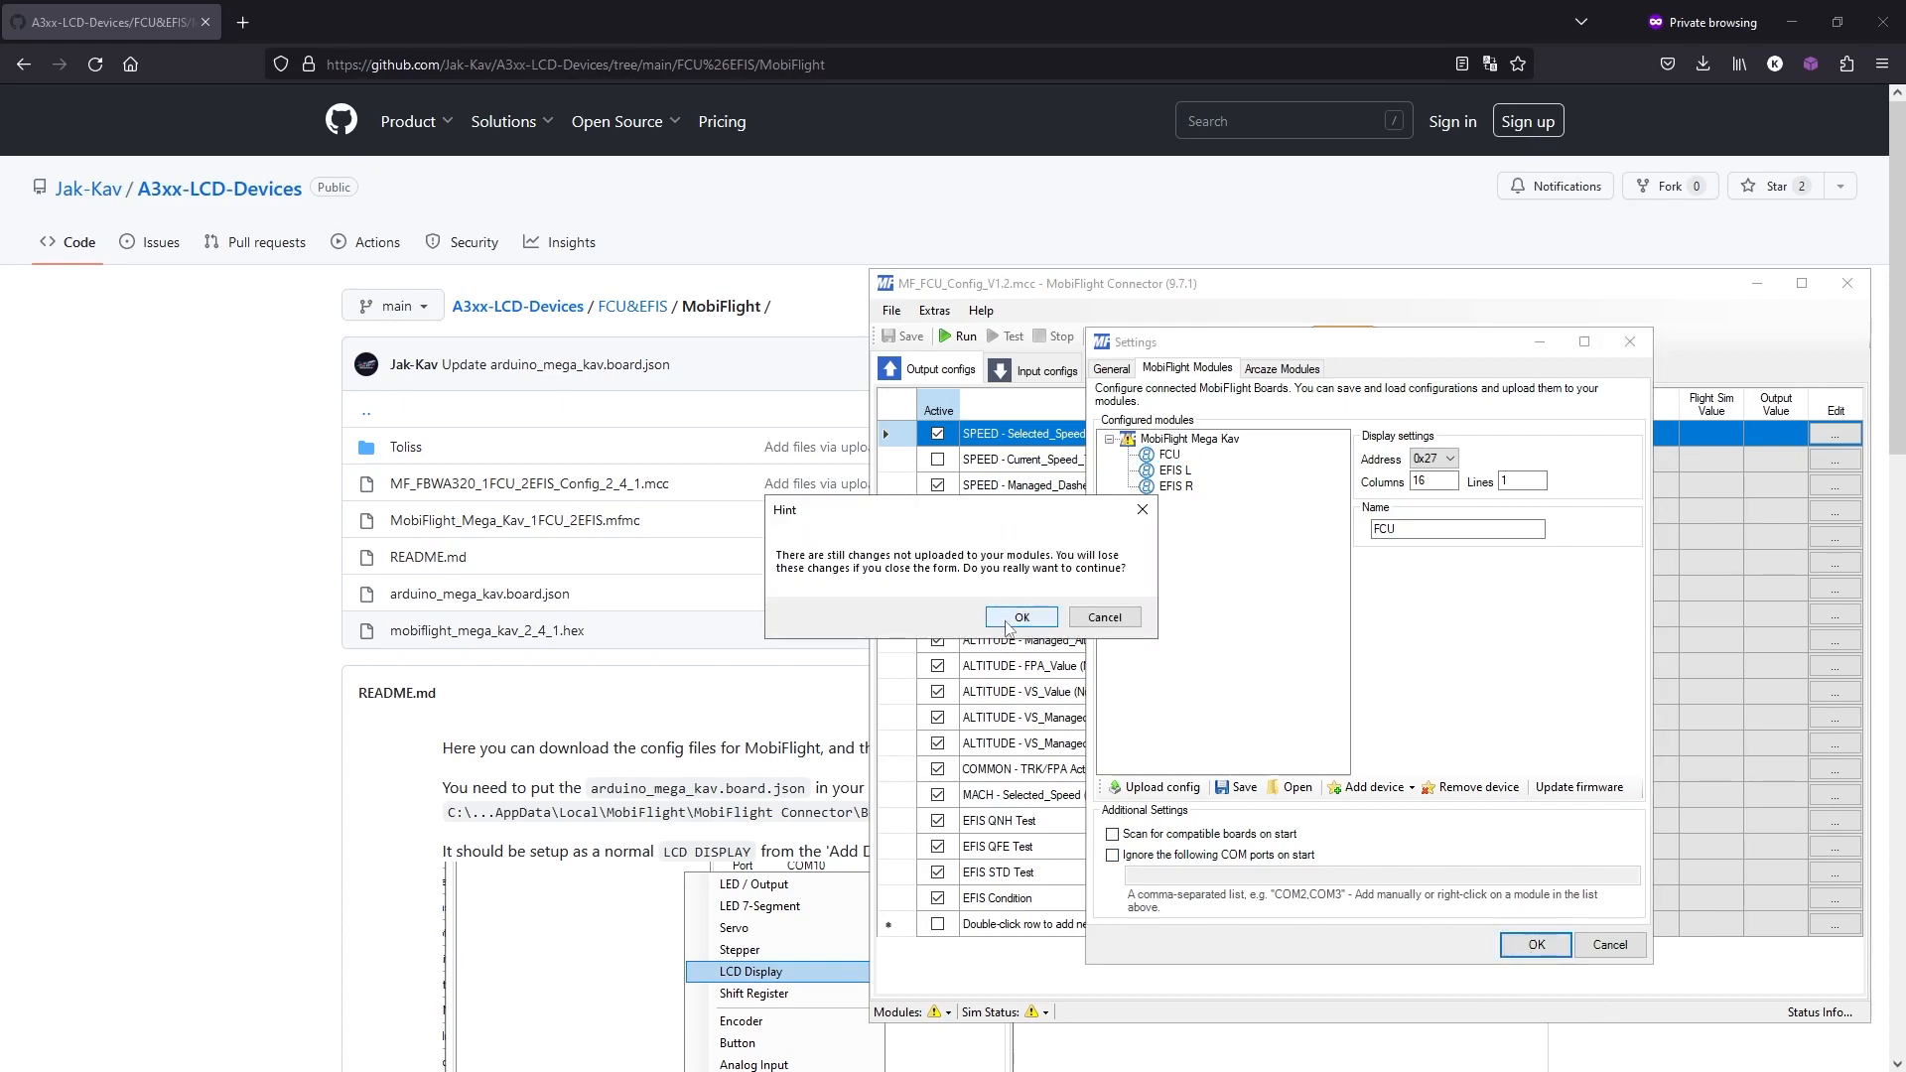
left_click(1092, 626)
left_click(1188, 439)
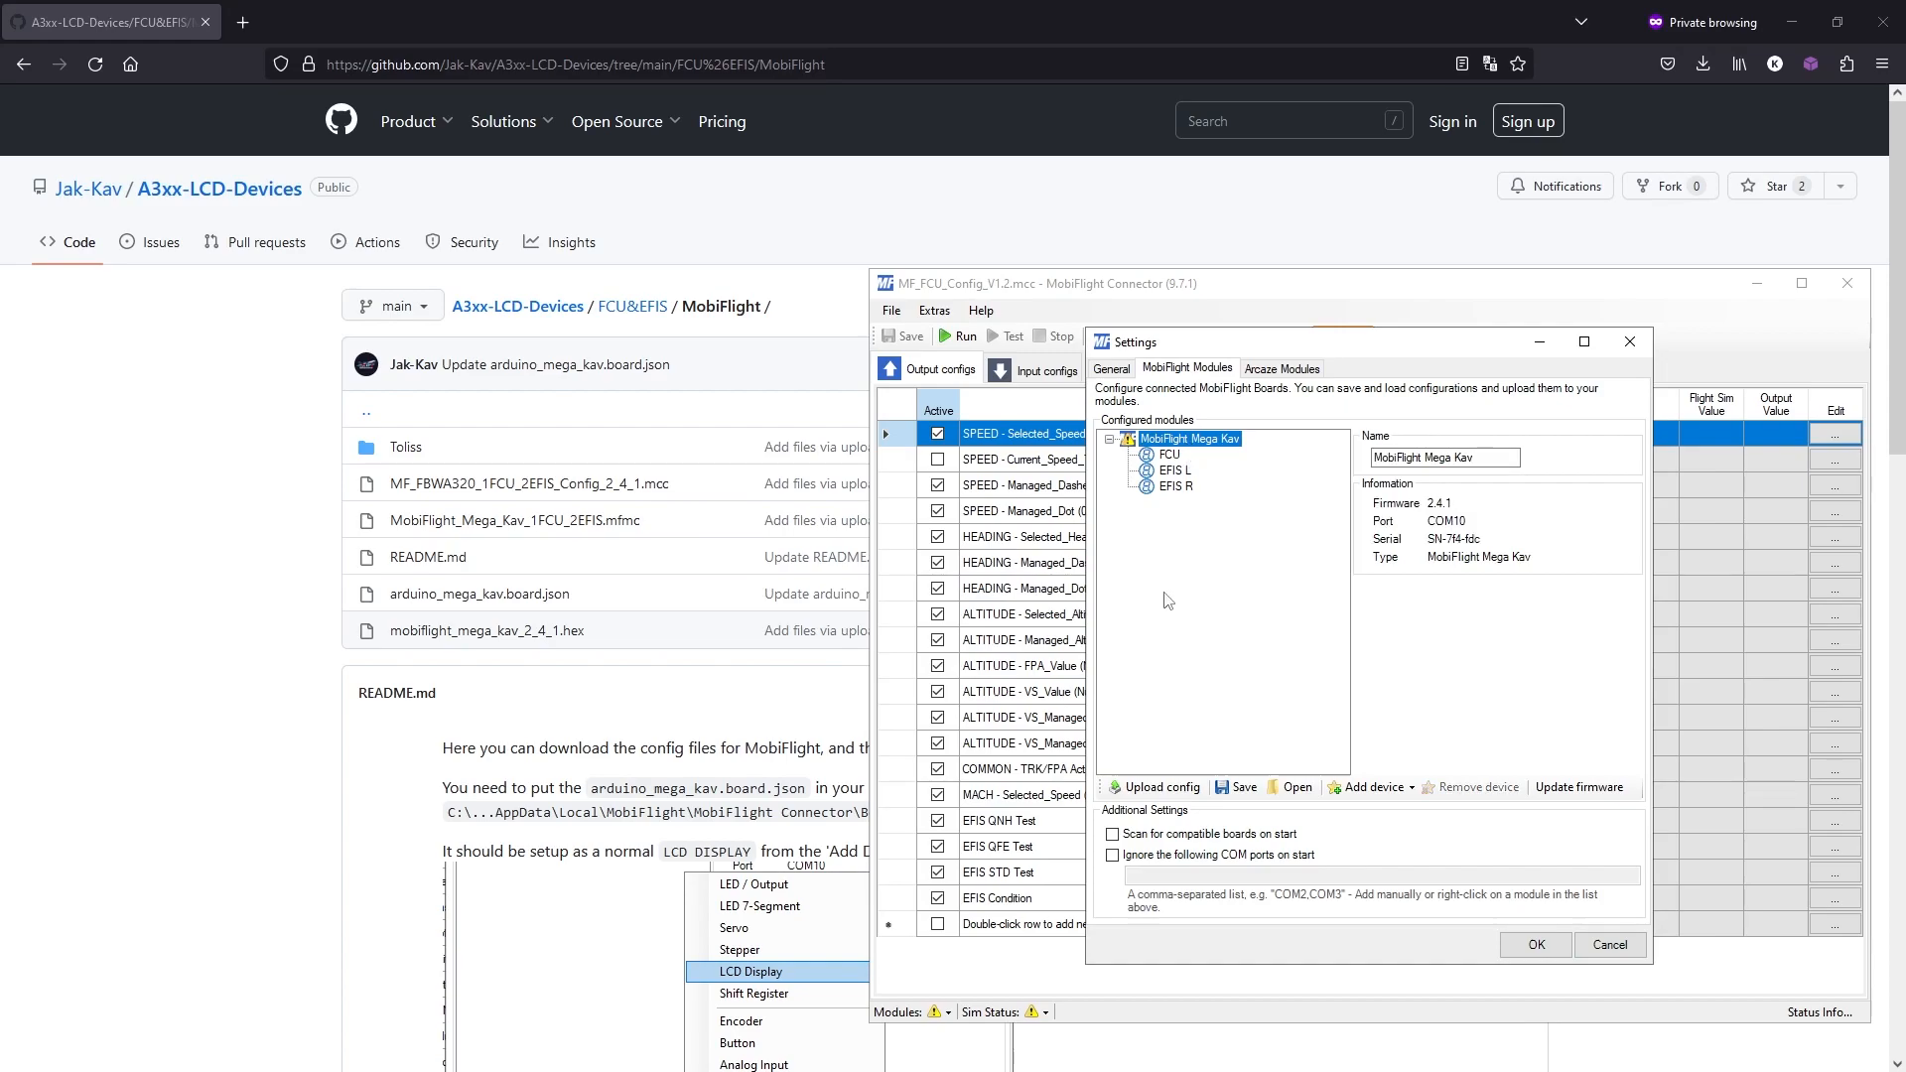
left_click(1157, 787)
left_click(999, 616)
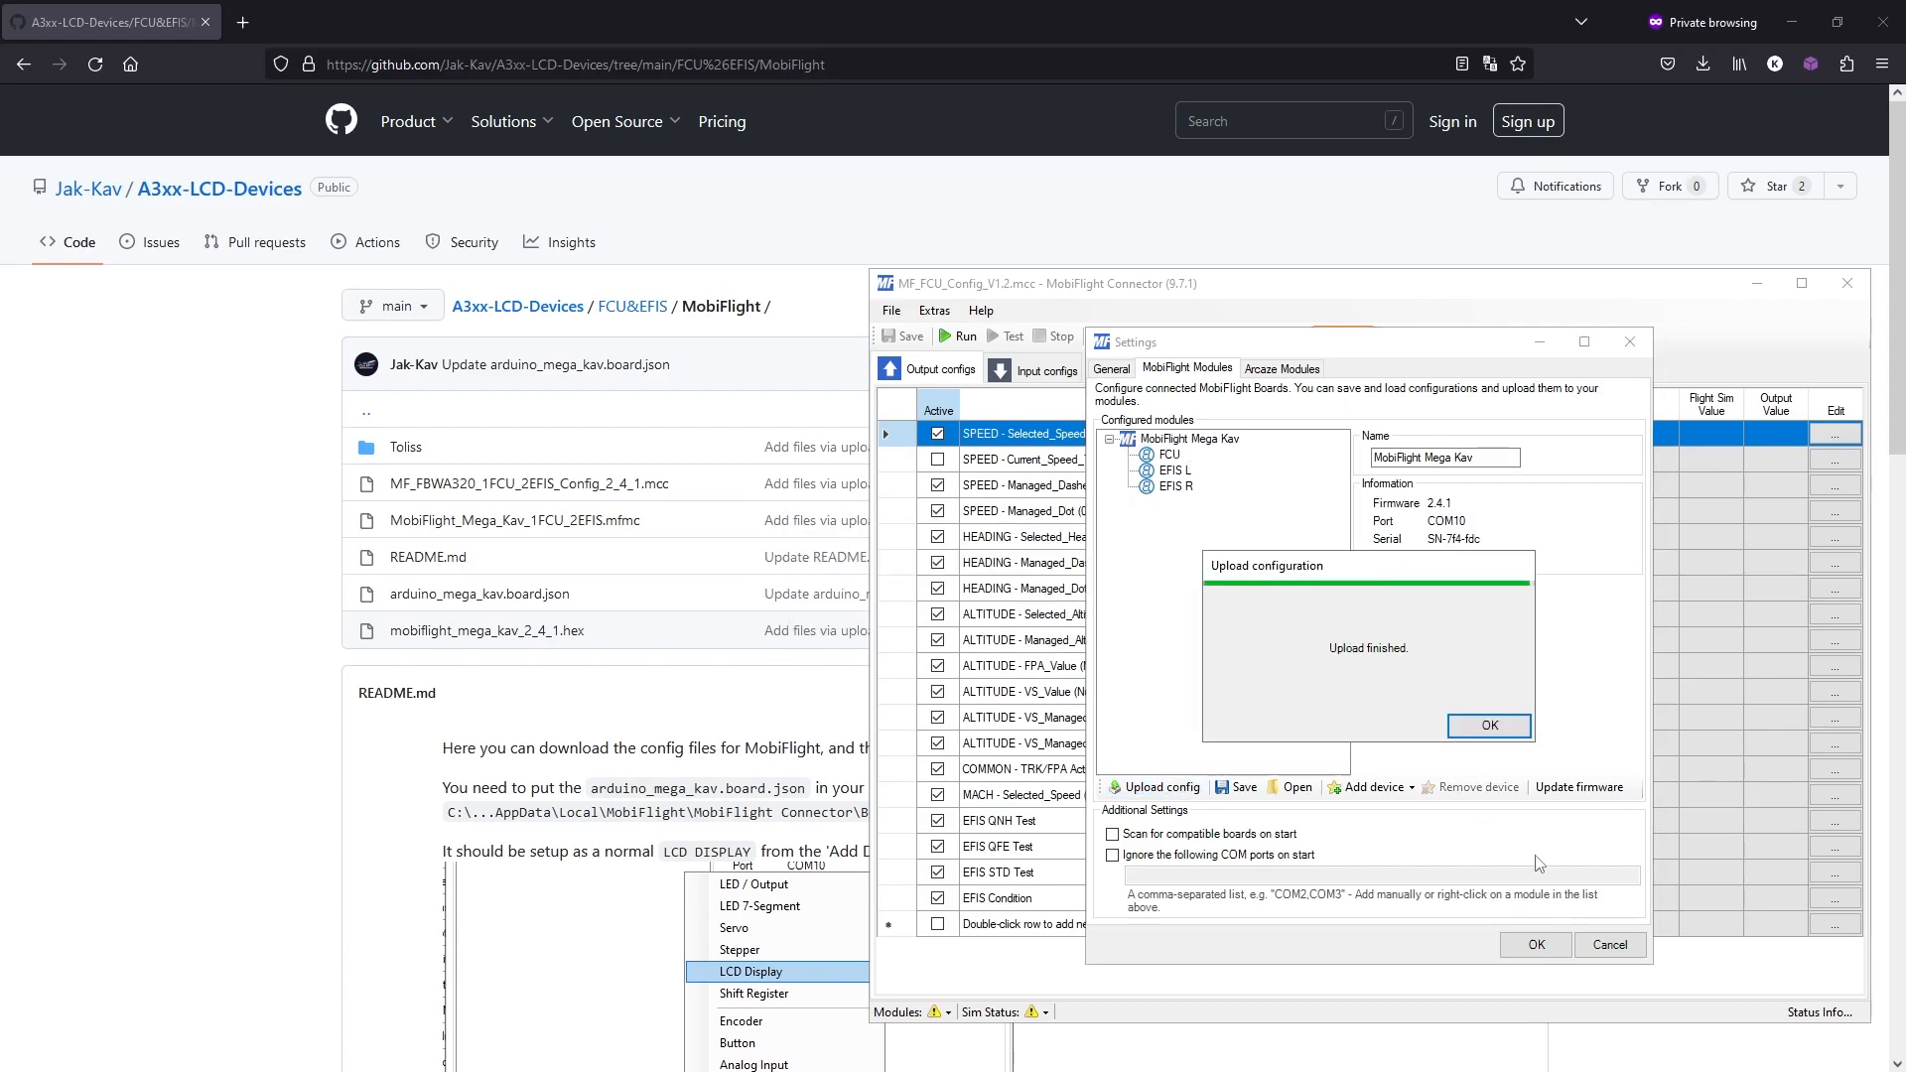
left_click(1489, 728)
left_click(1542, 949)
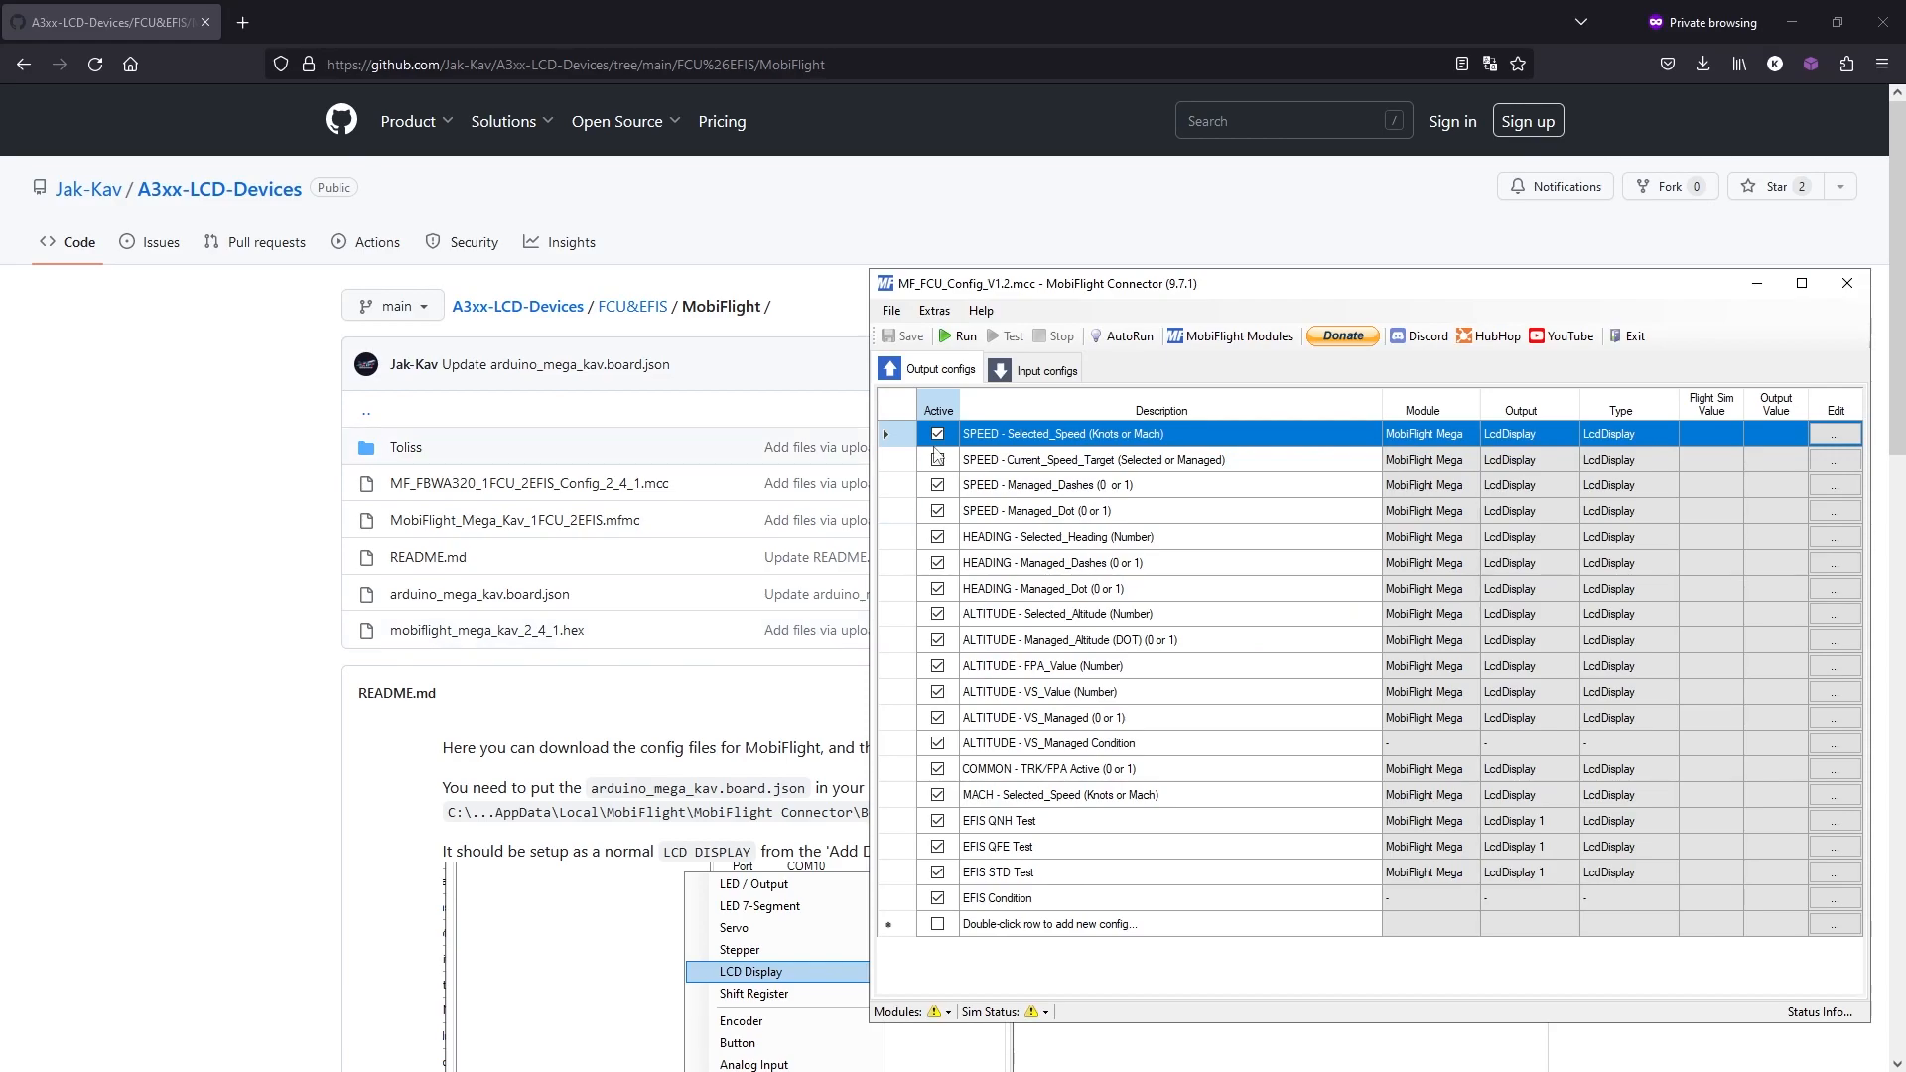
Step: Open the connector configuration MF_FBWA320_1FCU_2EFIS_Config_2_4_1.mcc from the v2-4-1 folder
left_click(892, 310)
left_click(931, 367)
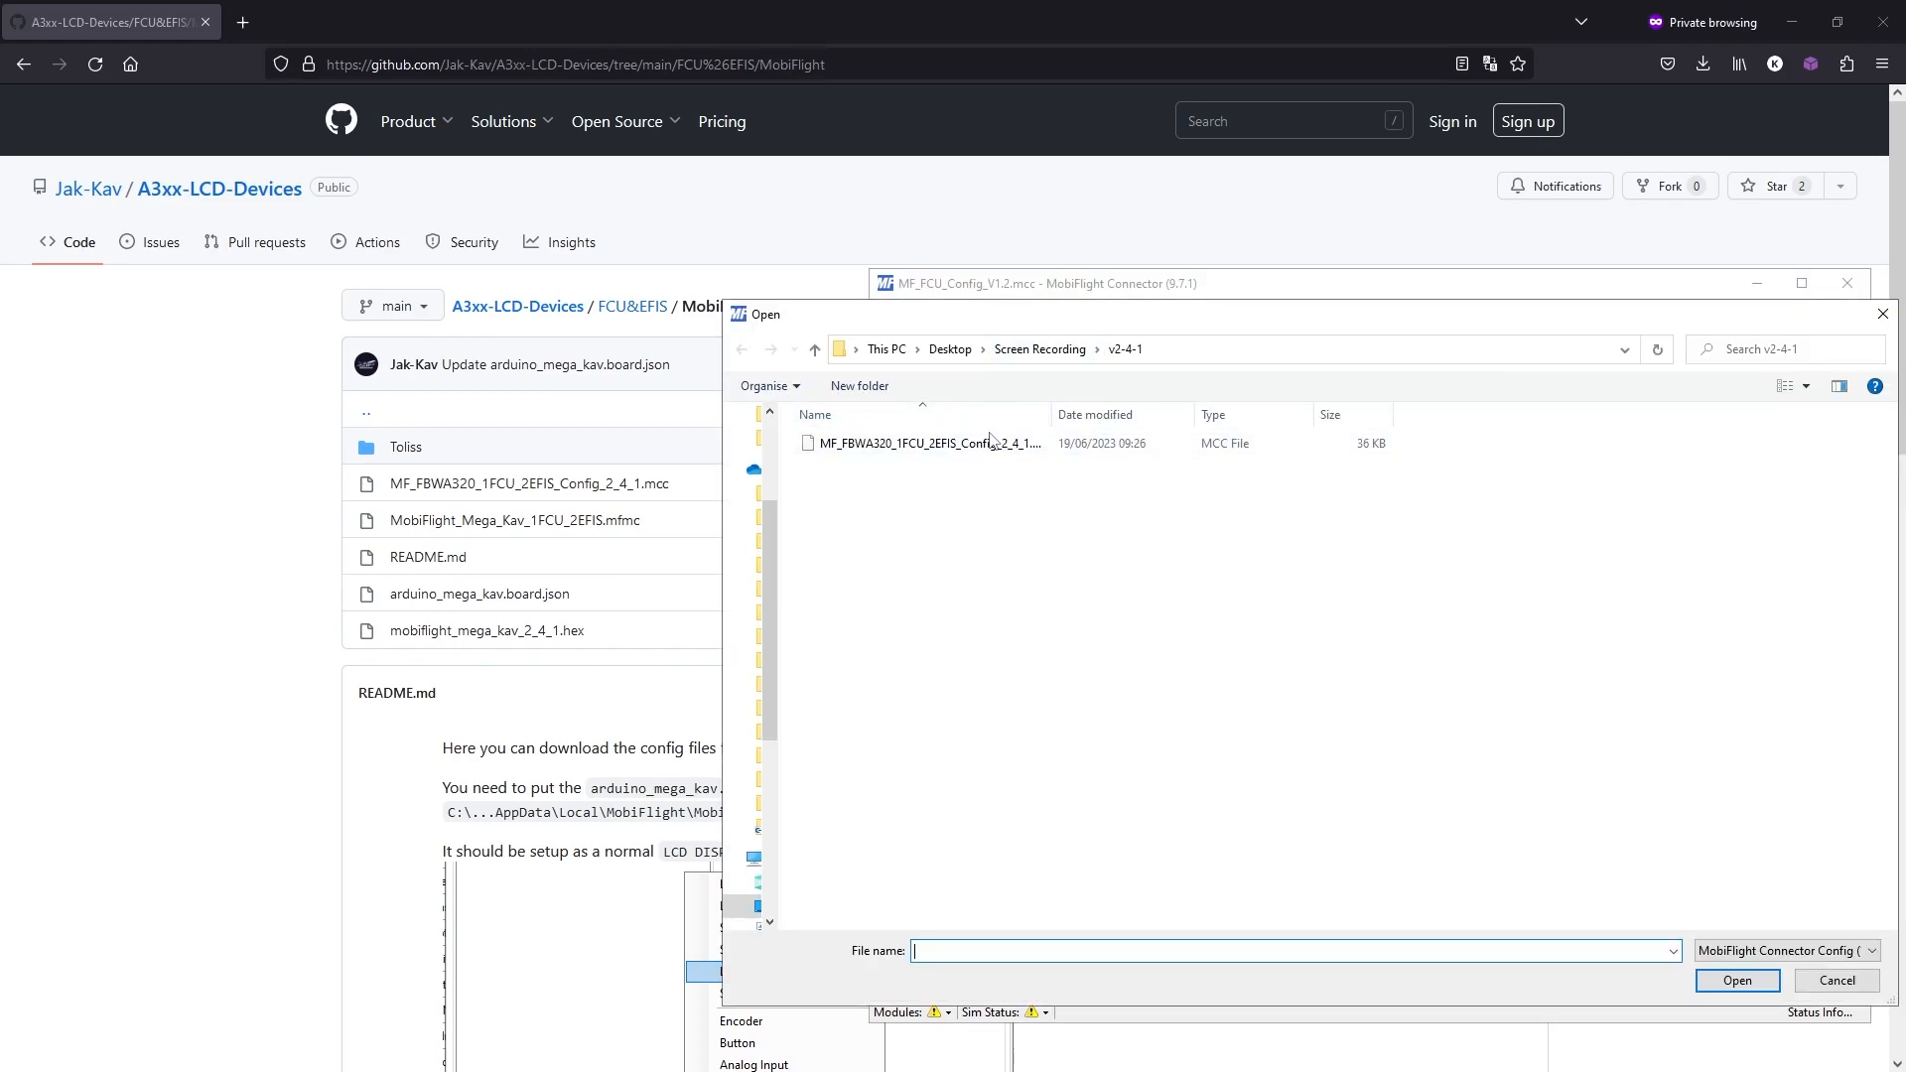
left_click(991, 442)
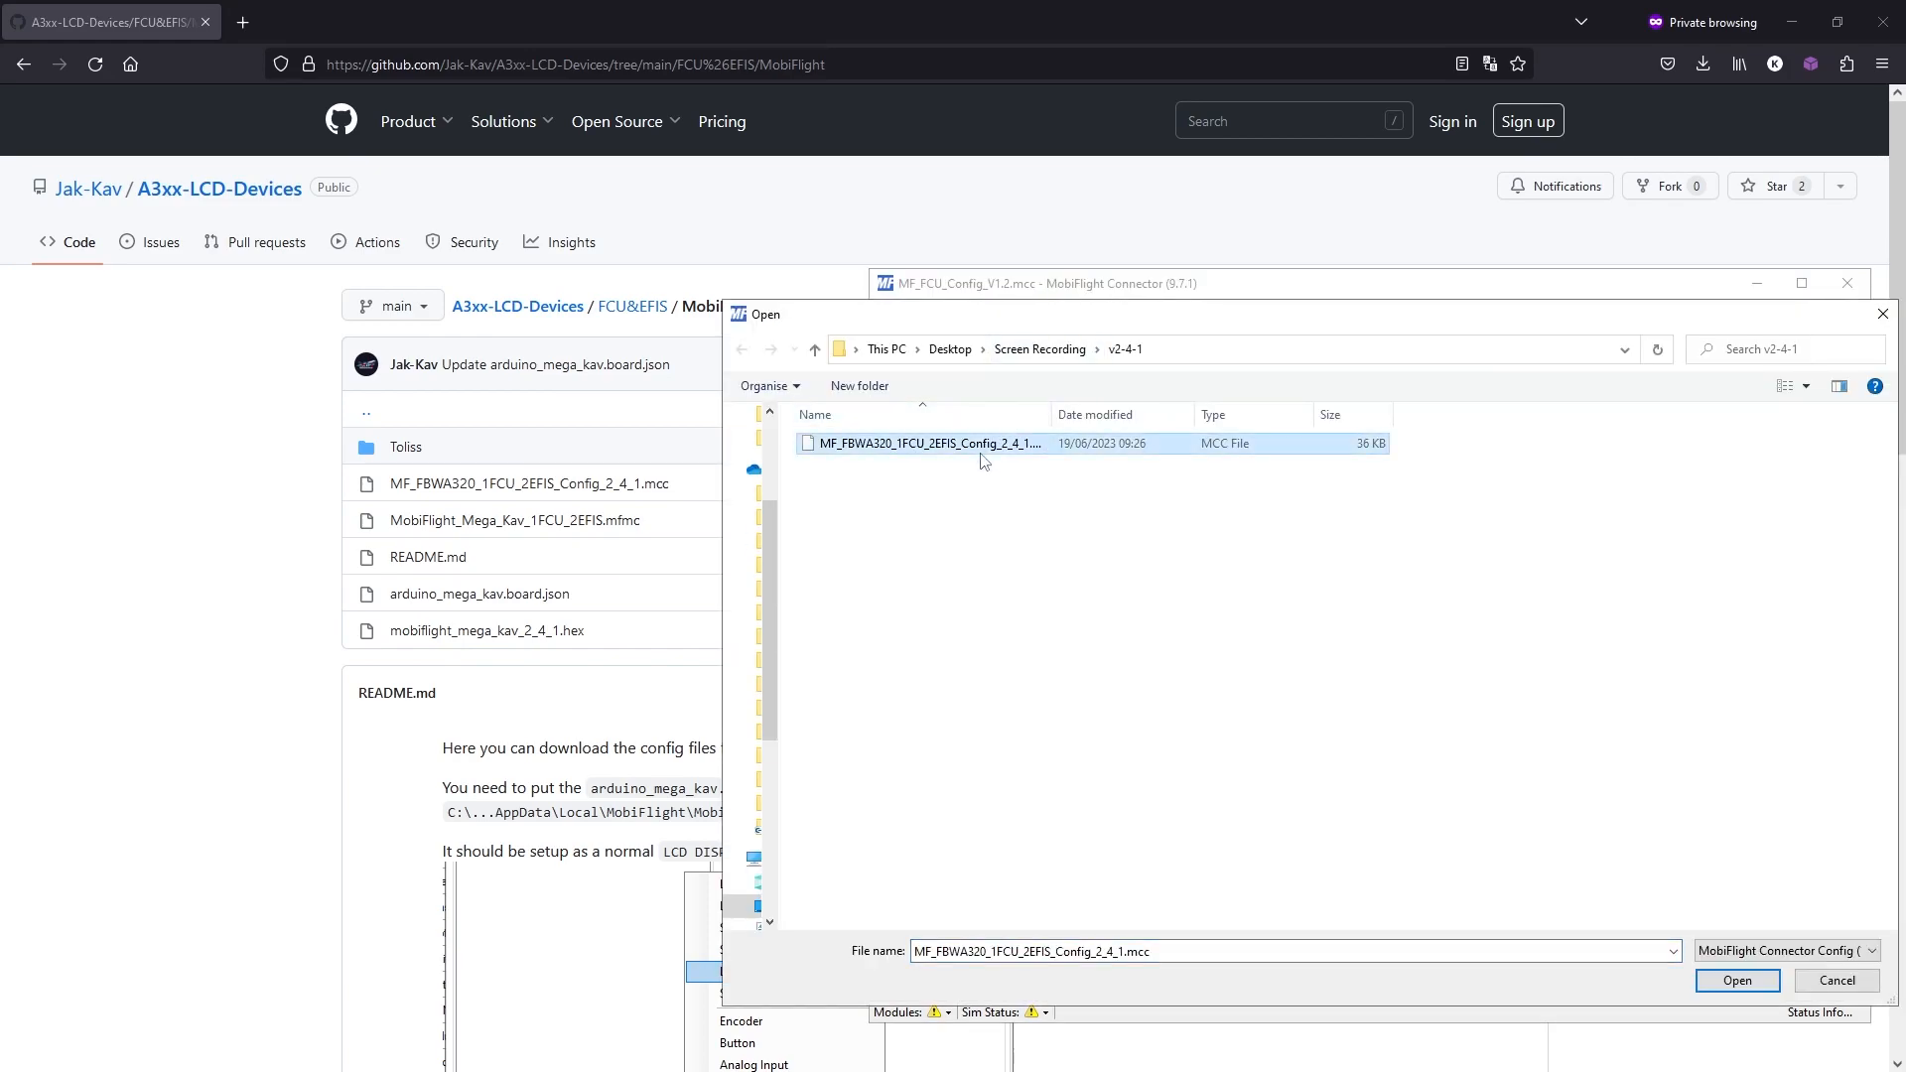
left_click(1739, 983)
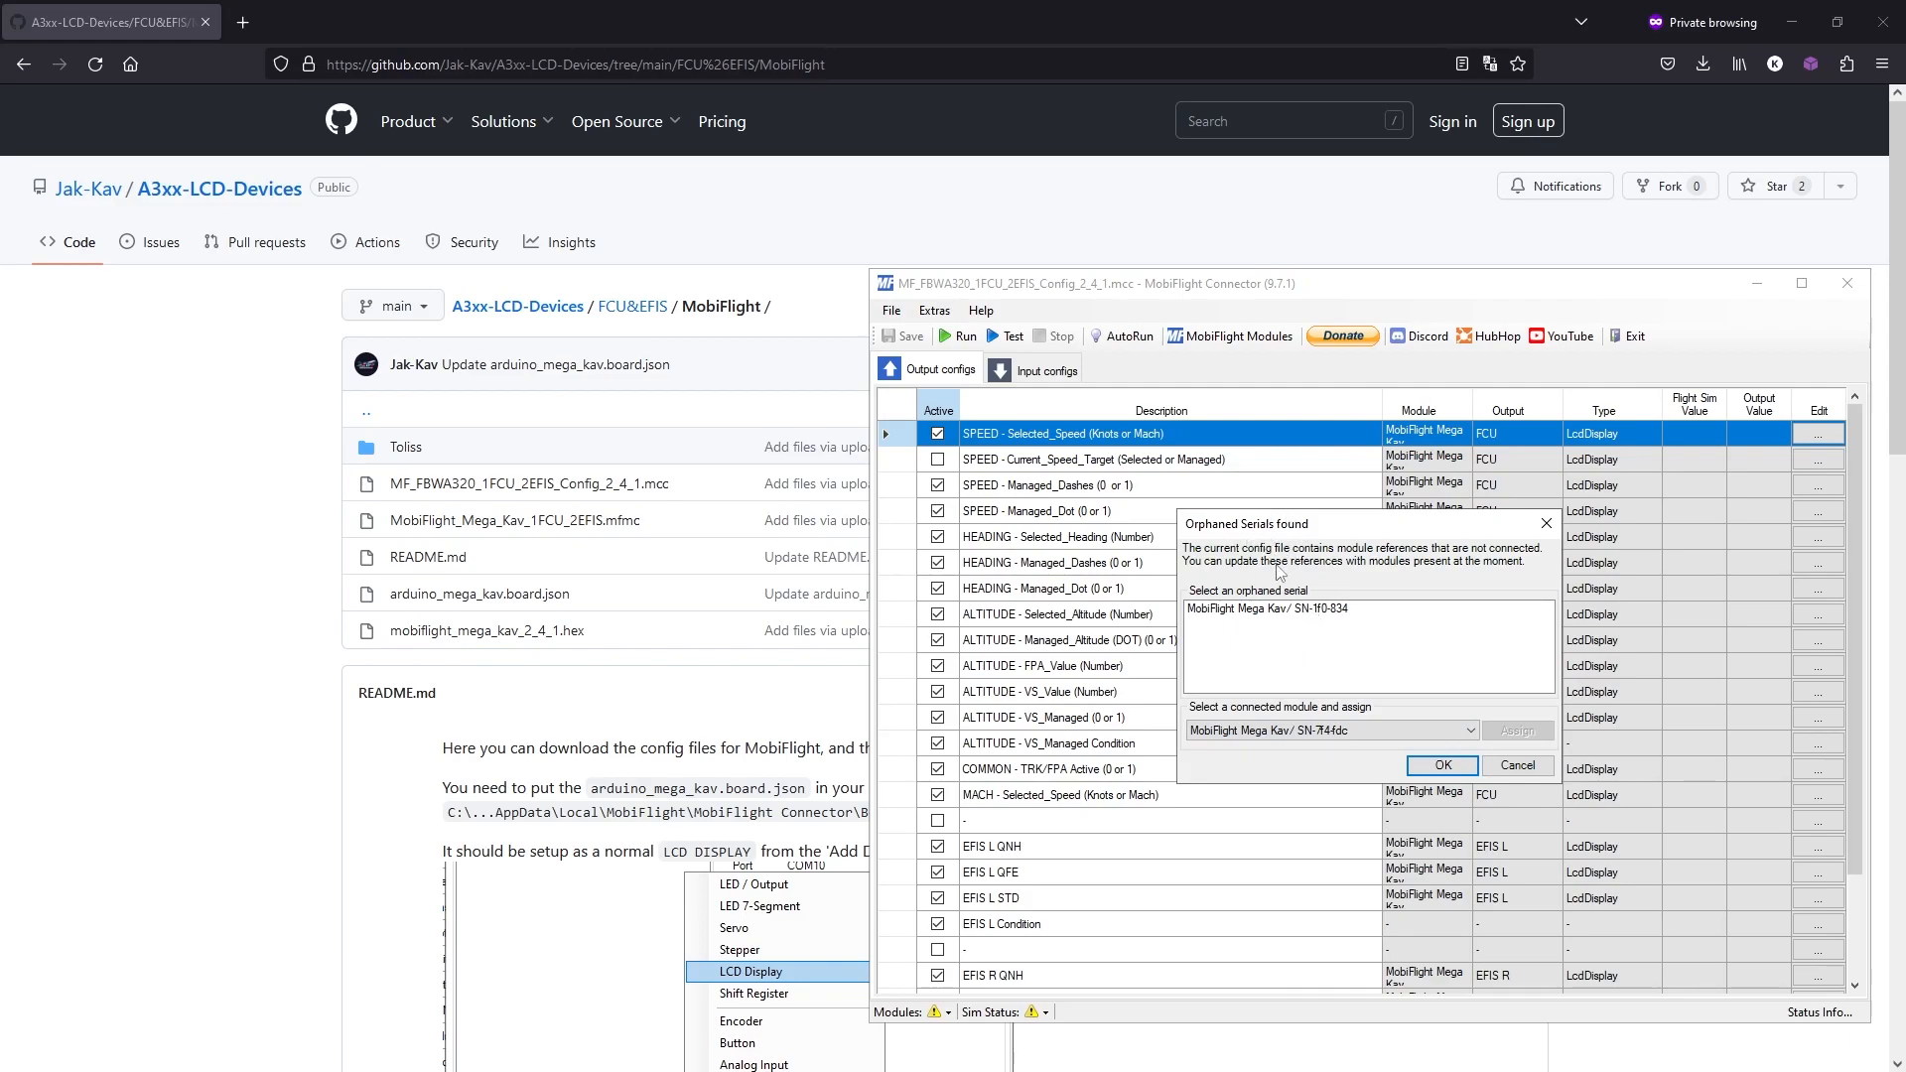
Step: Assign the orphaned MobiFlight Mega Kav serial to the connected MobiFlight Mega Kav module and confirm the reassignment
left_click(1322, 610)
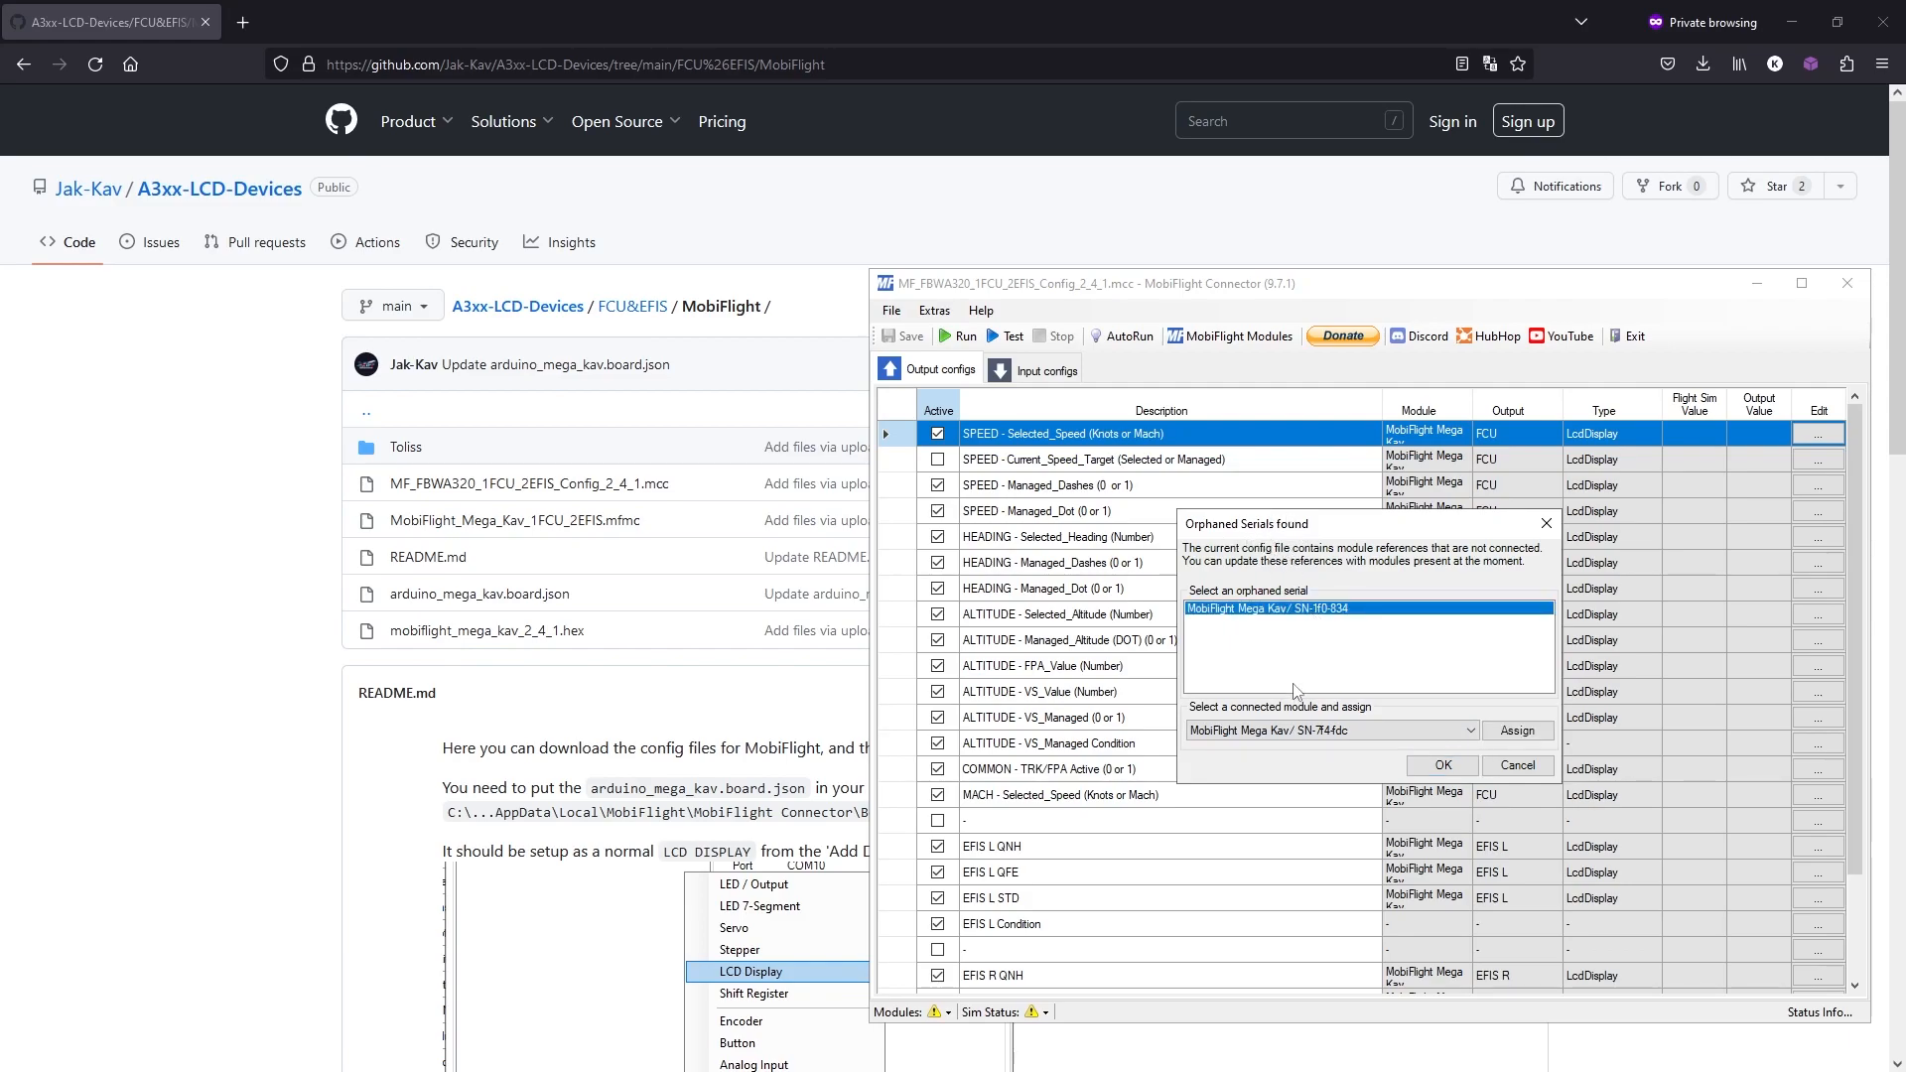
left_click(1517, 731)
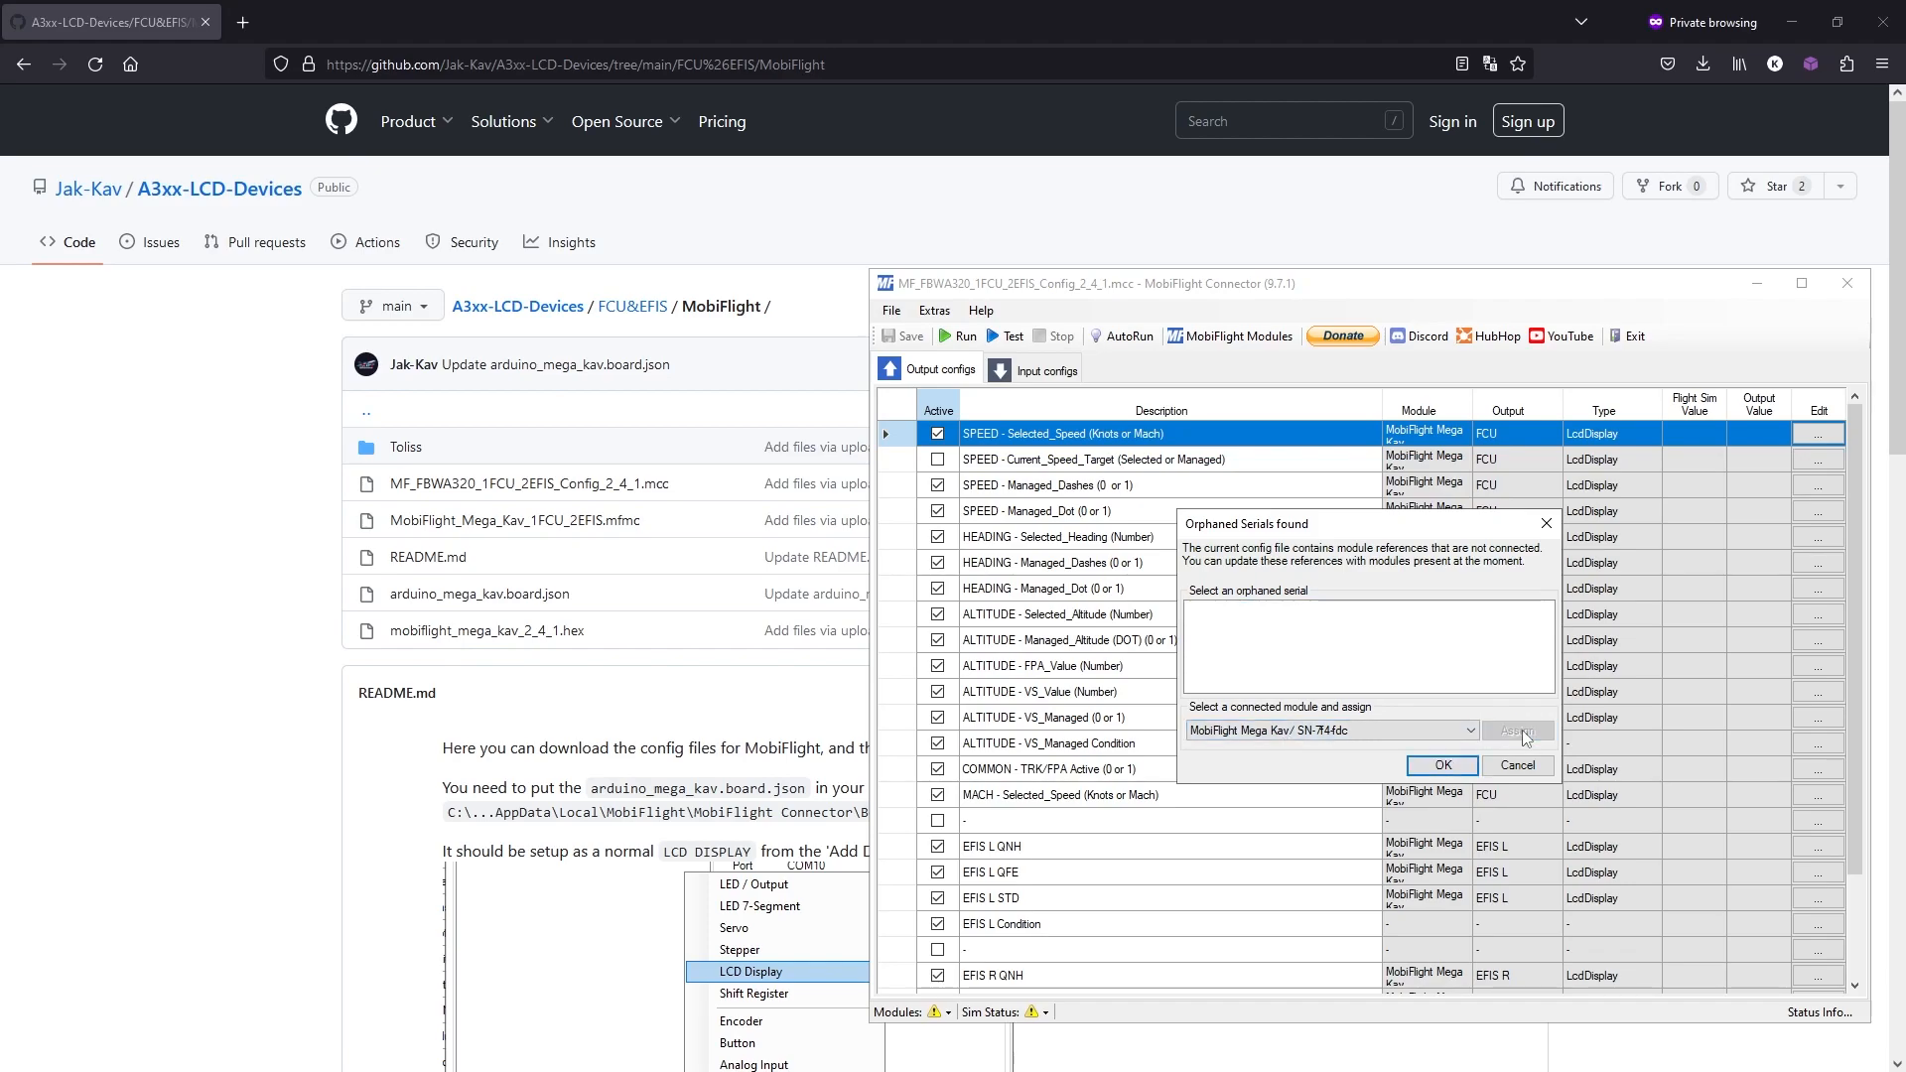
left_click(1443, 765)
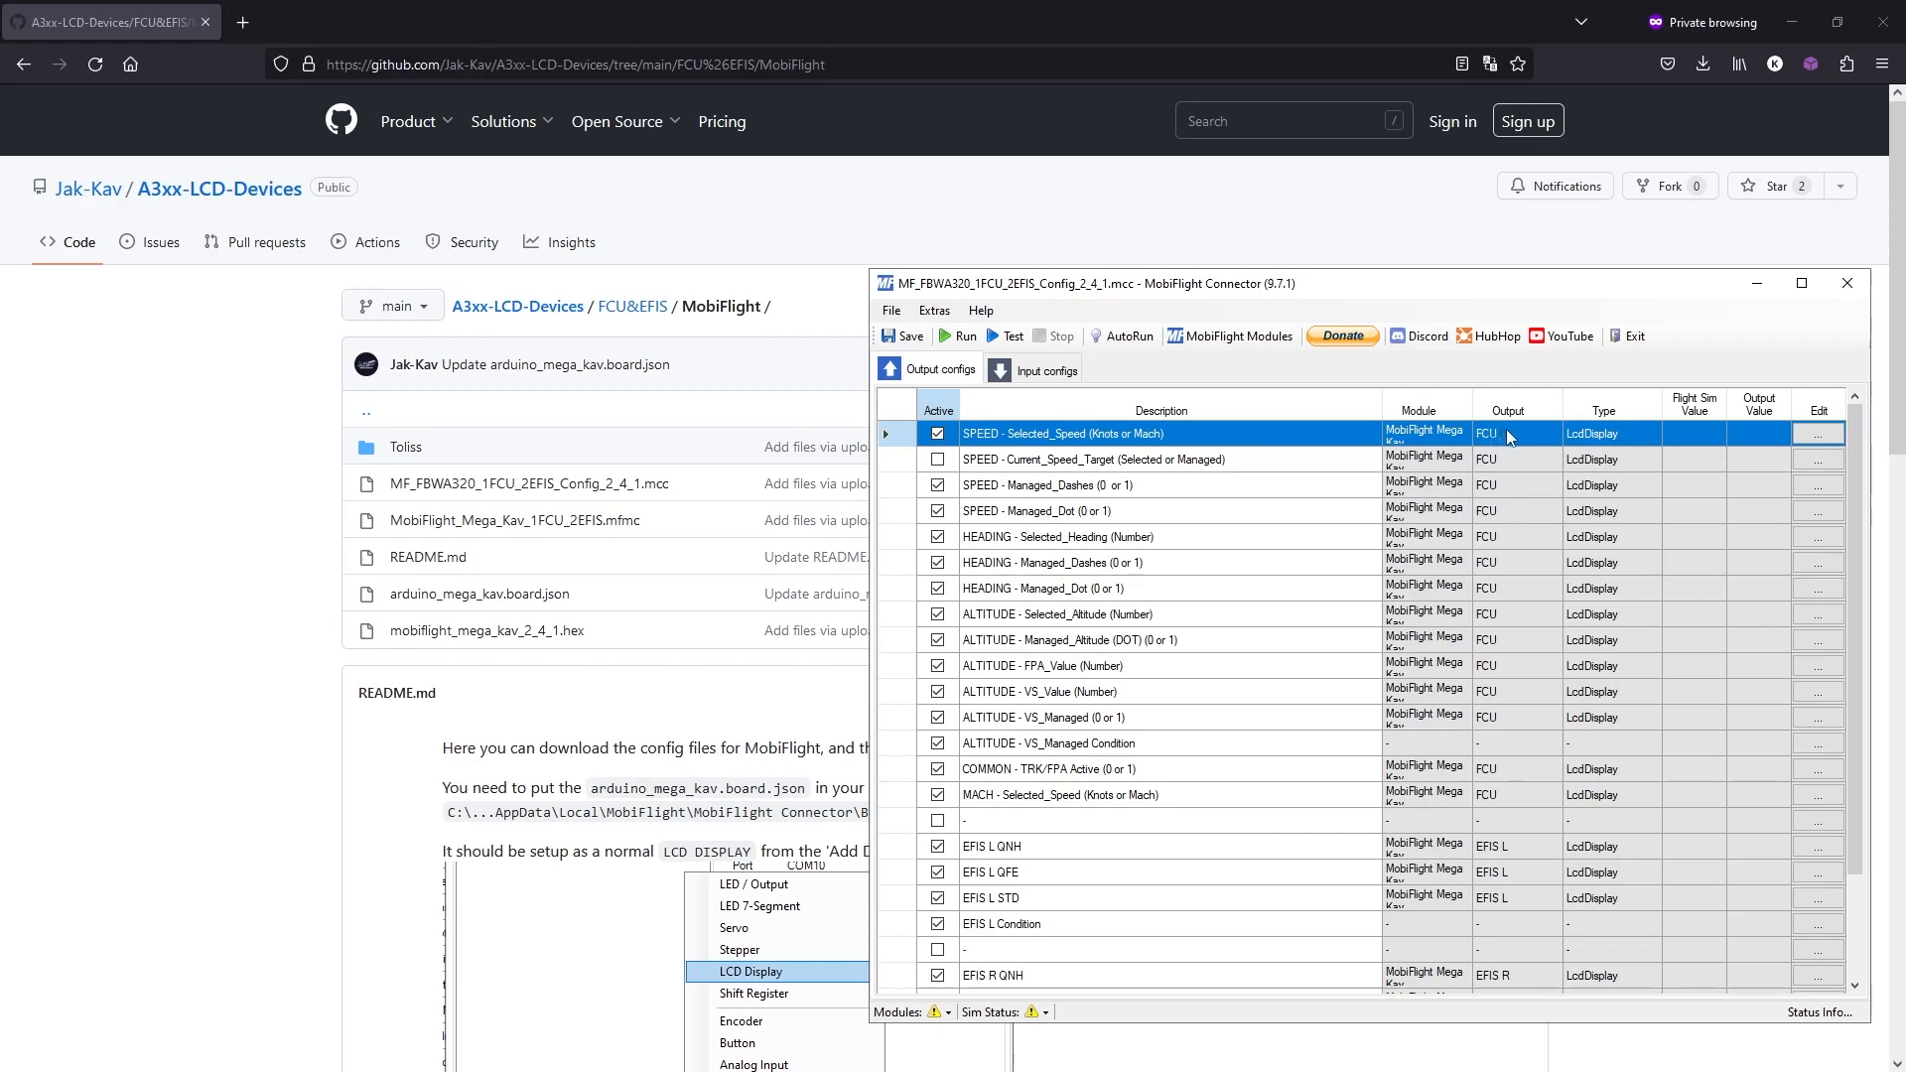
Step: Review the FCU, EFIS L and EFIS R output assignments and save the configuration
scroll(1556, 842, "down", 2)
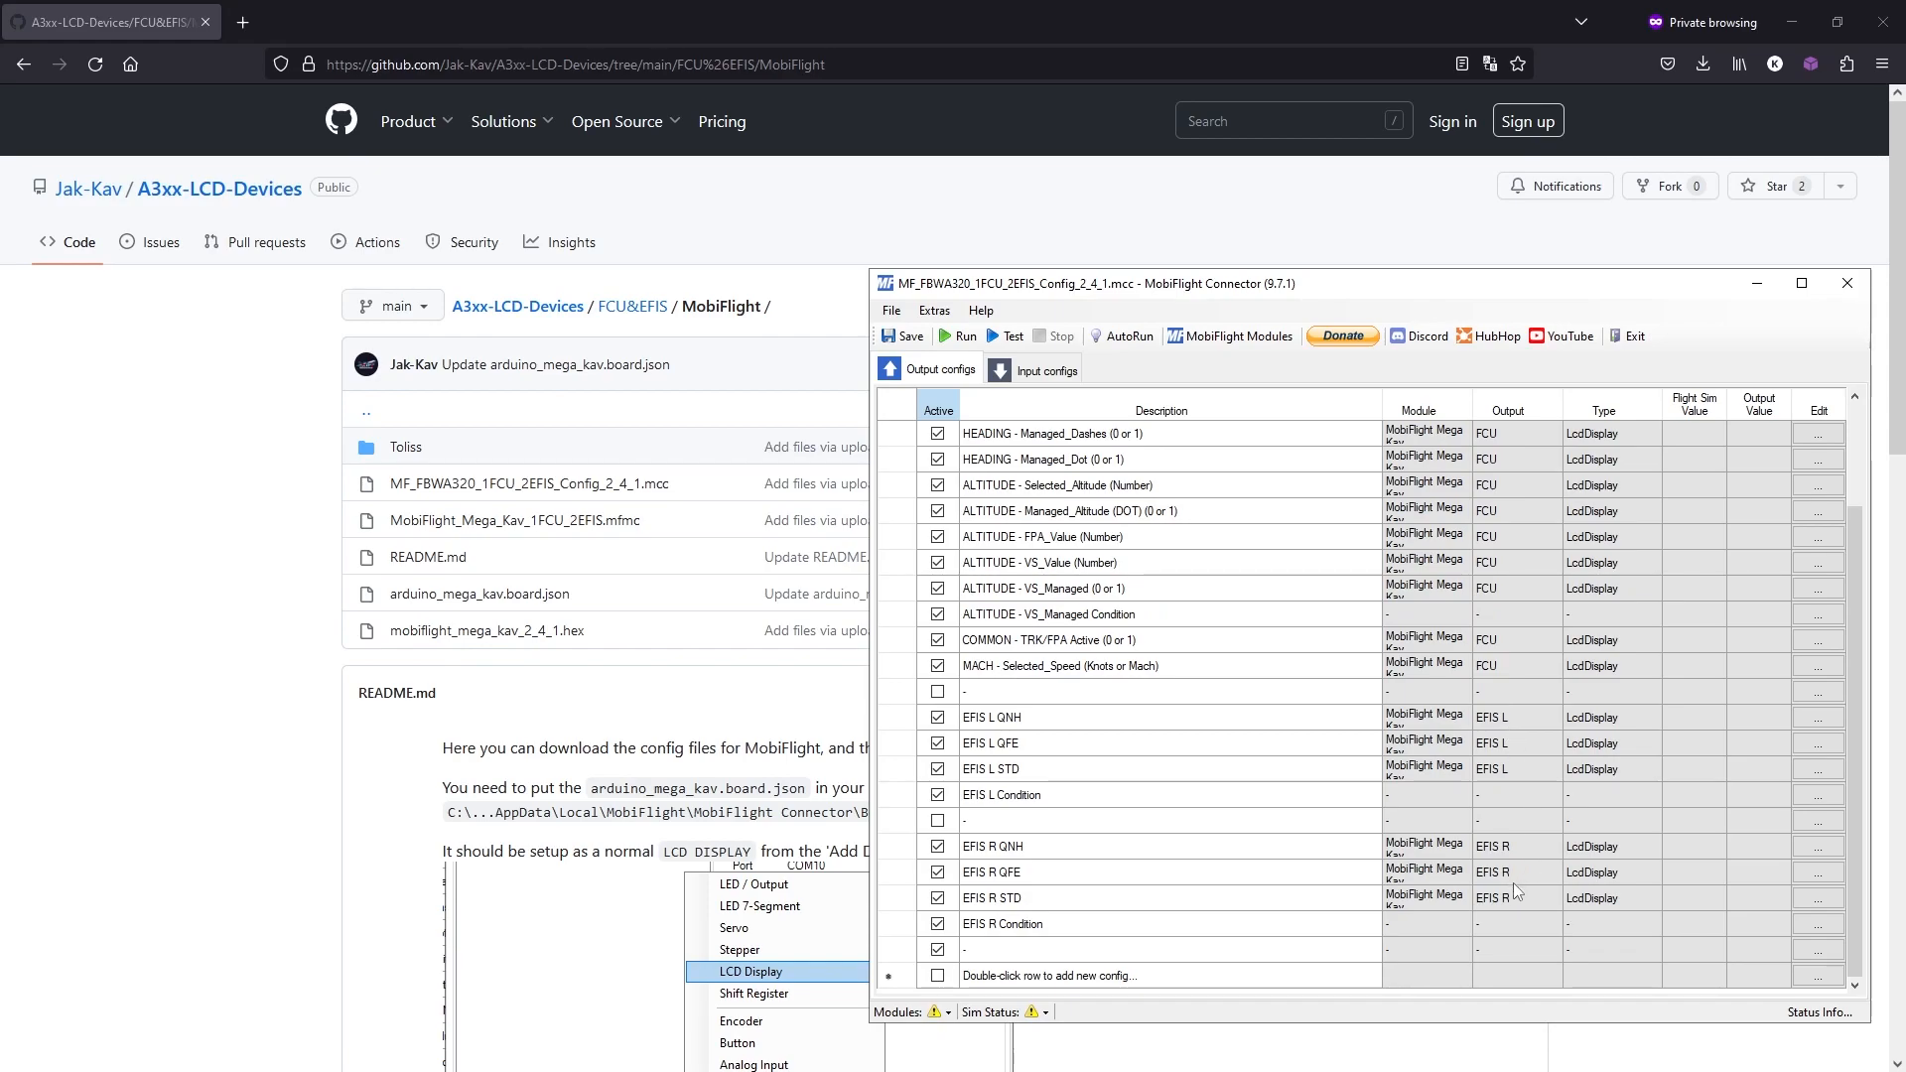
scroll(1513, 884, "up", 2)
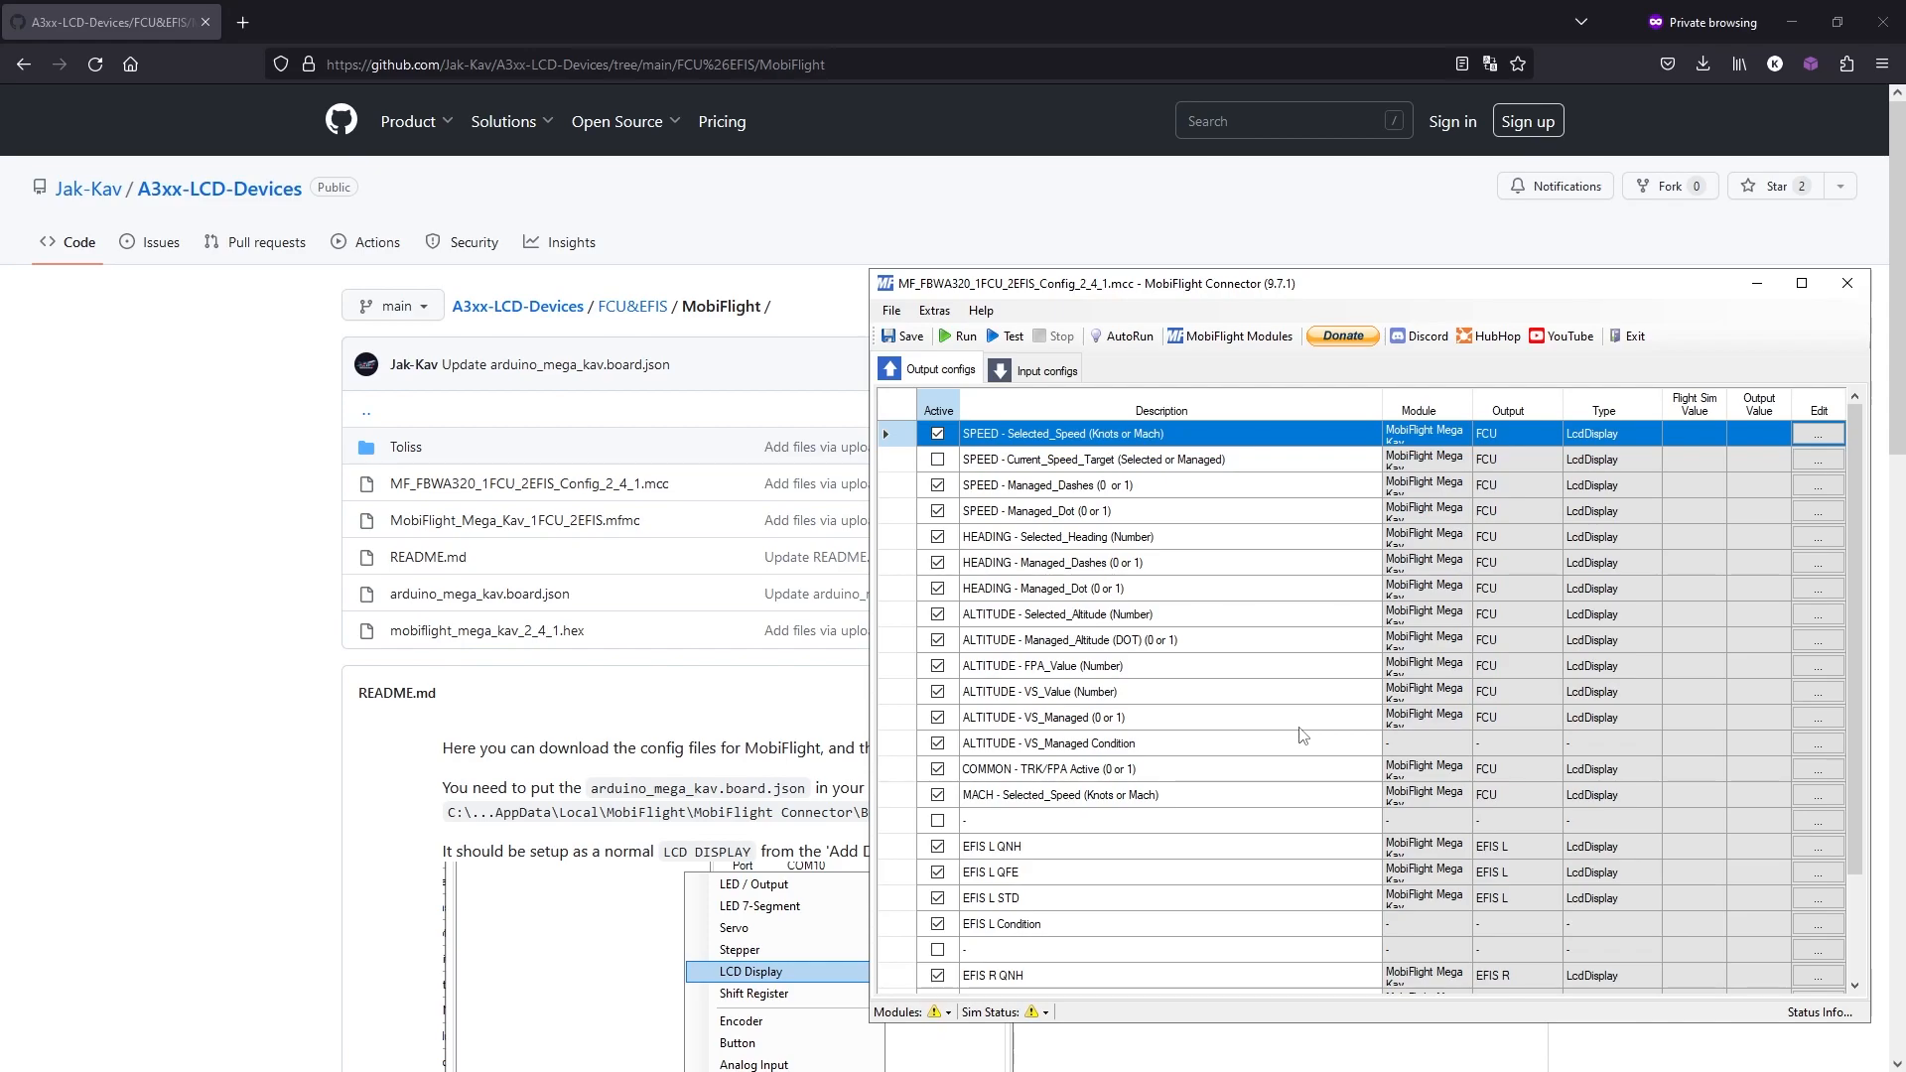
scroll(1301, 735, "down", 2)
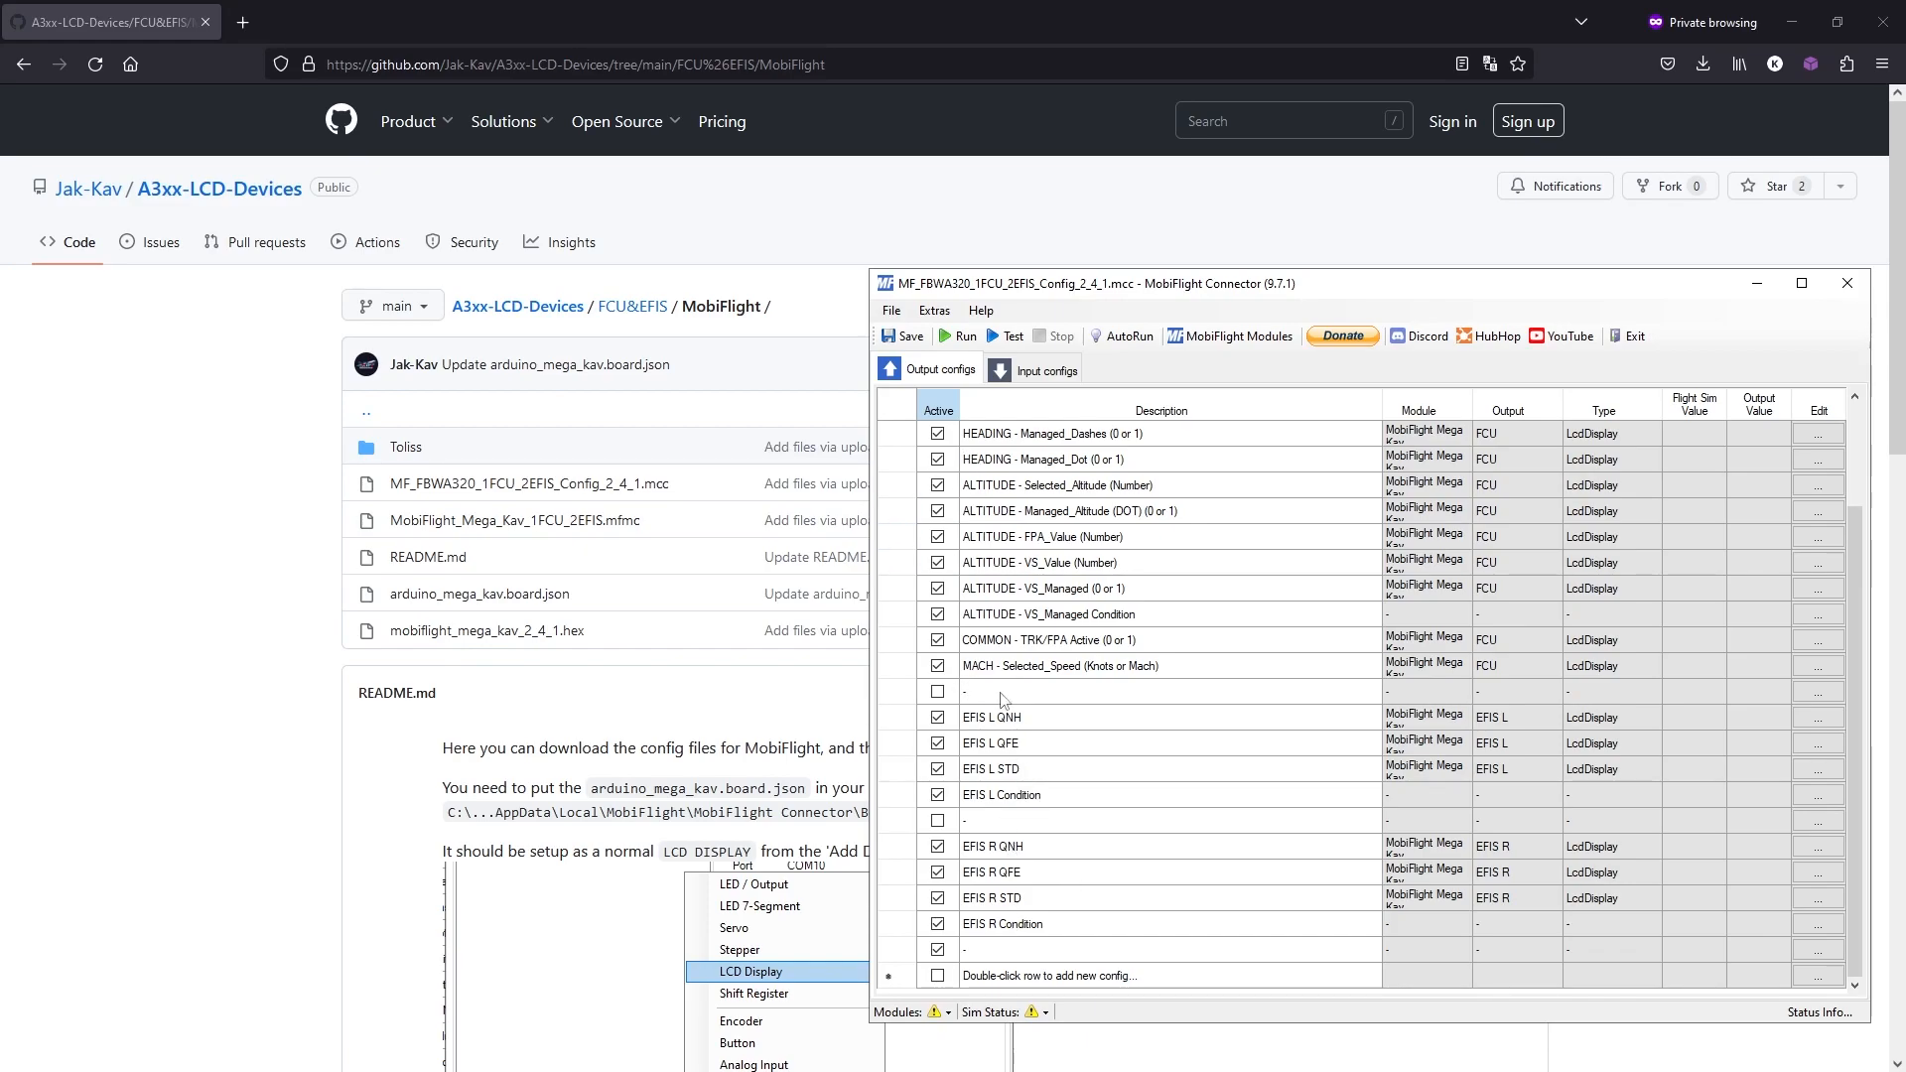
scroll(1226, 856, "up", 2)
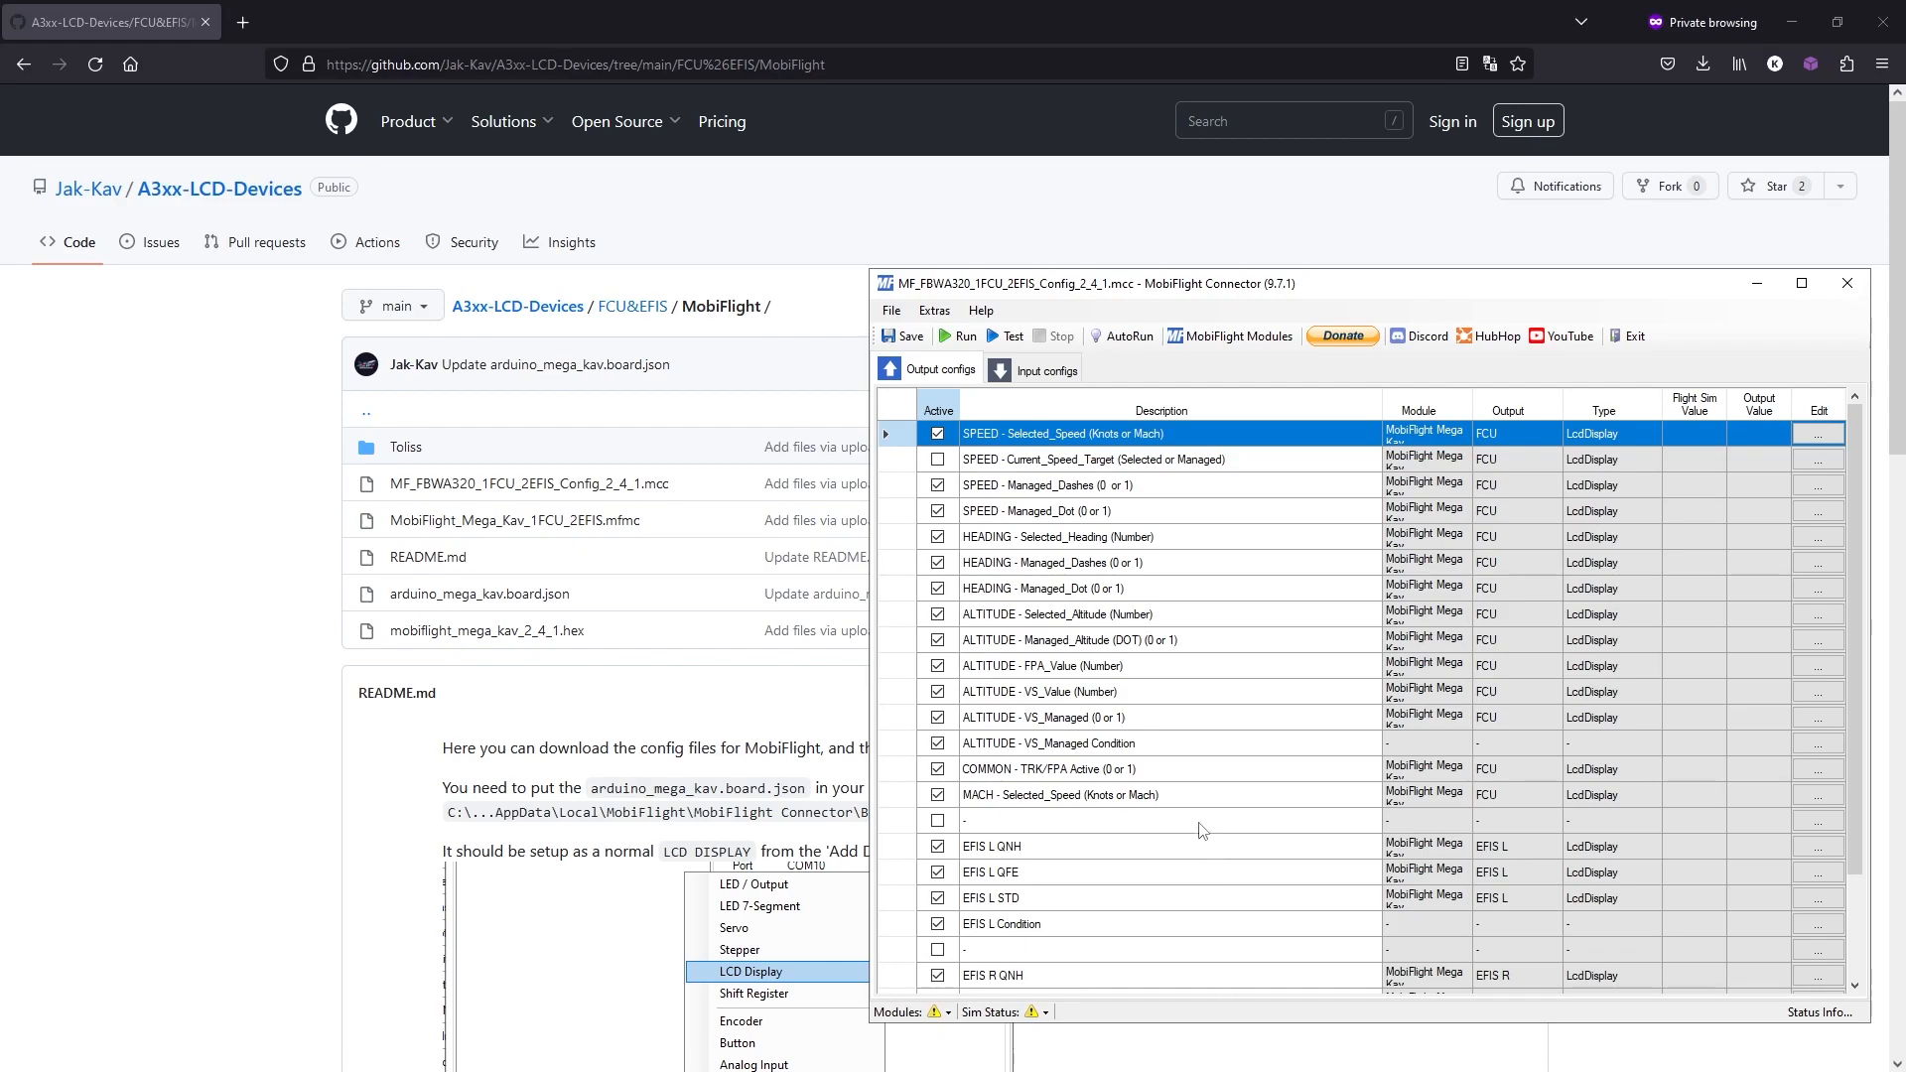
left_click(892, 337)
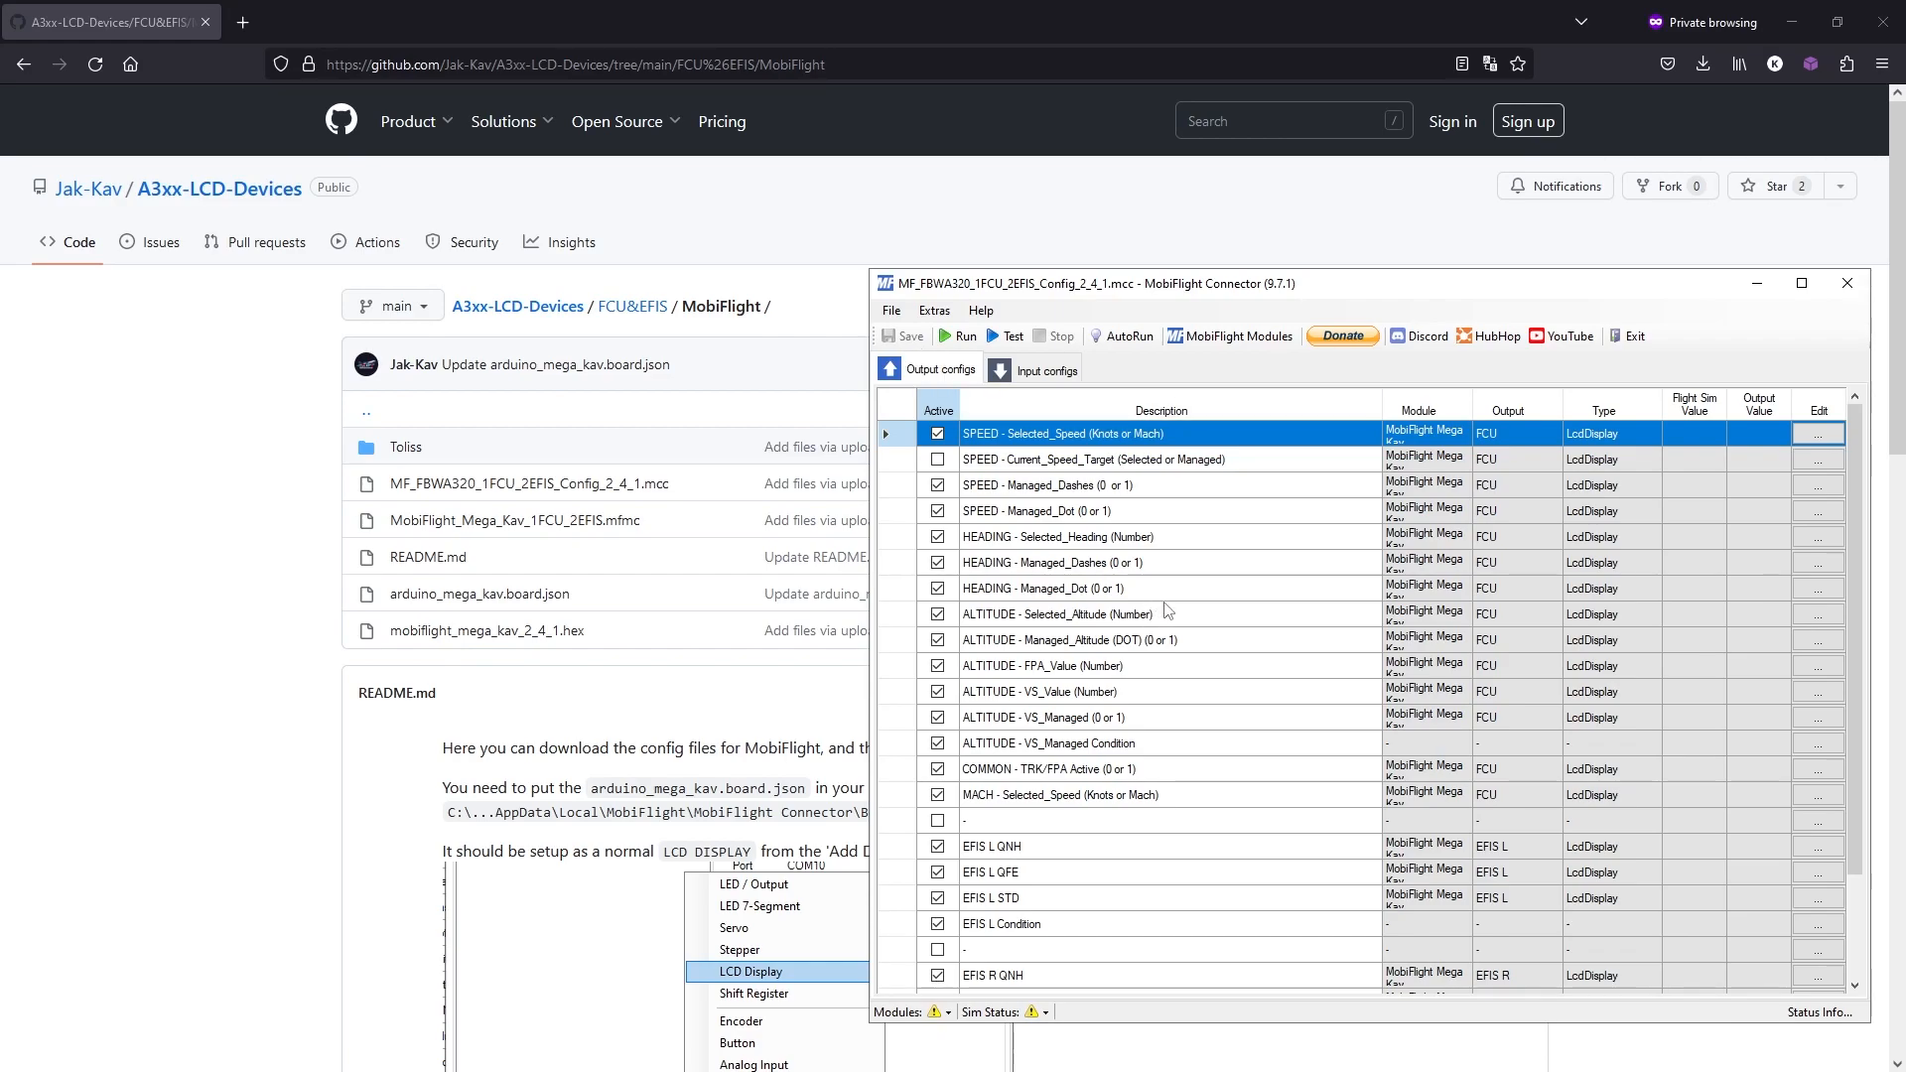
Step: Run the output configurations in test mode through the FCU and EFIS entries, and stop the test
left_click(1004, 338)
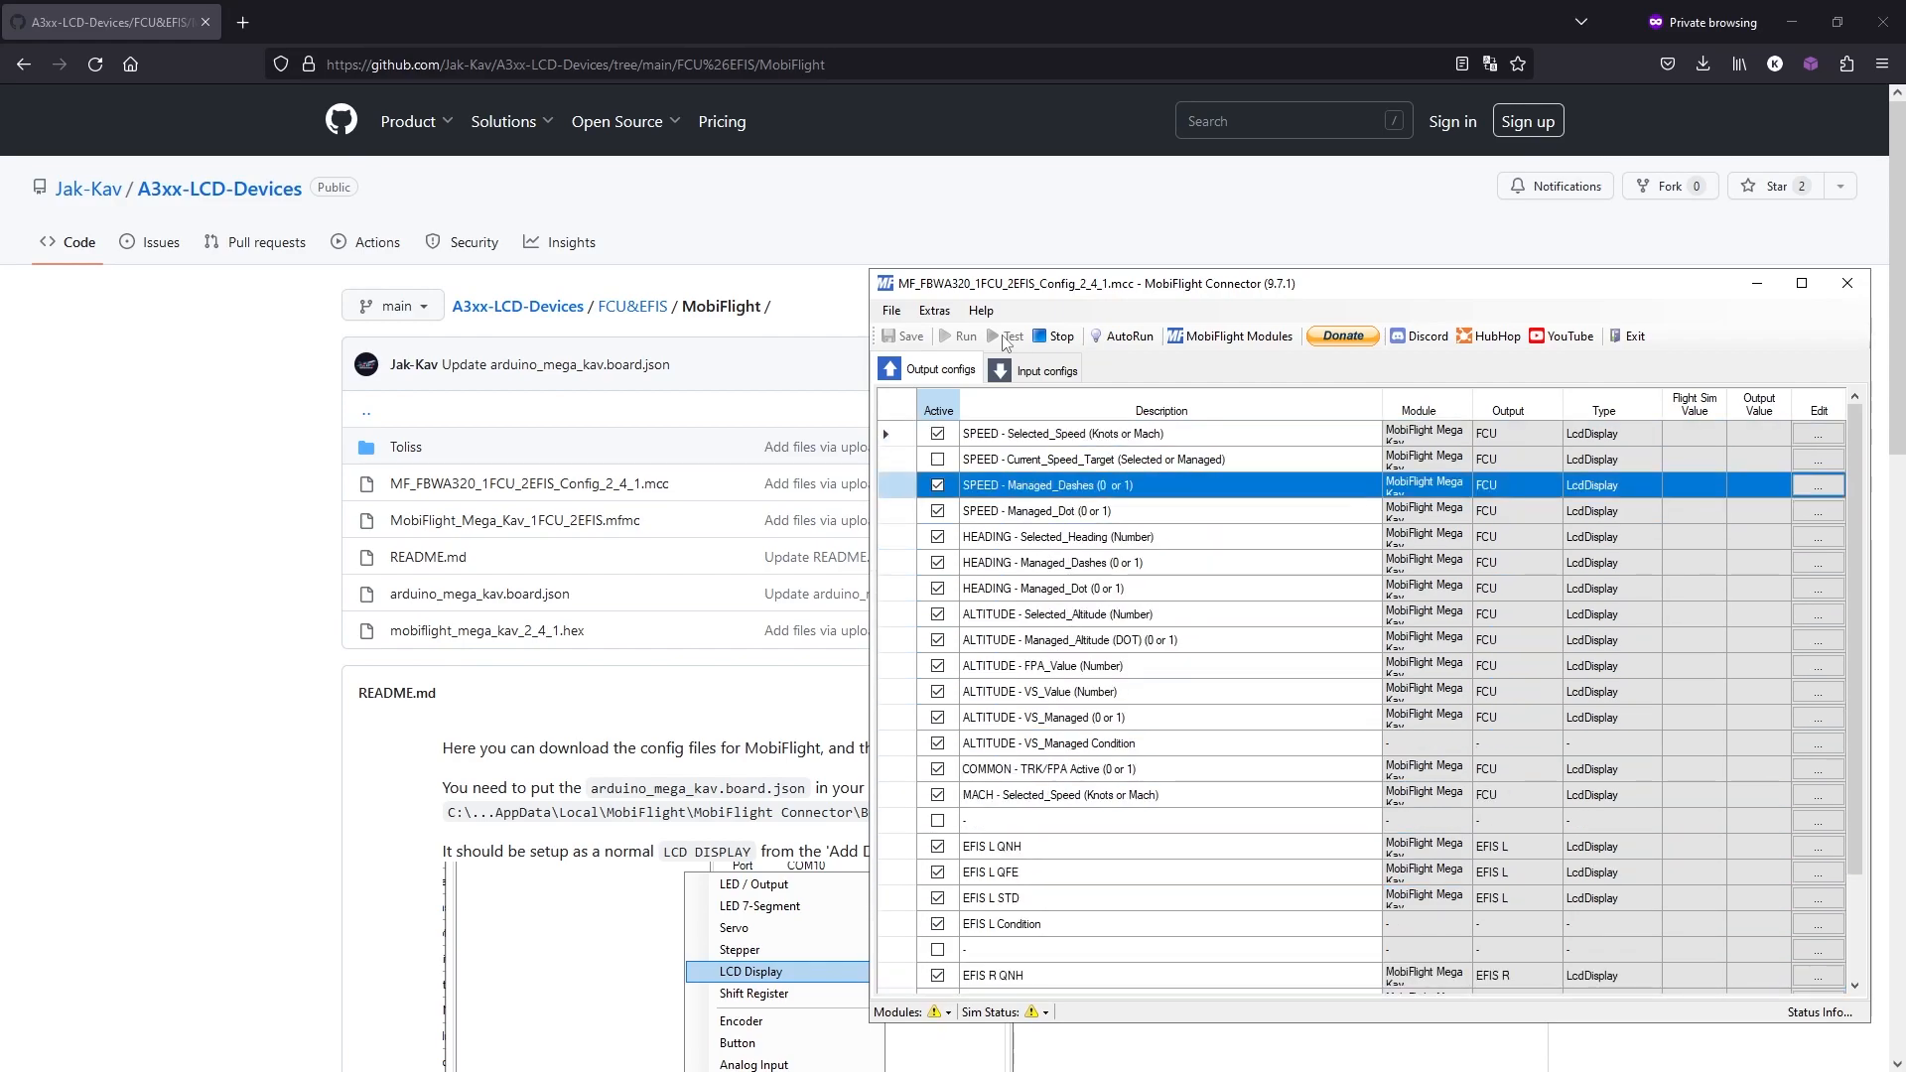
scroll(1197, 871, "down", 1)
scroll(1197, 871, "down", 1)
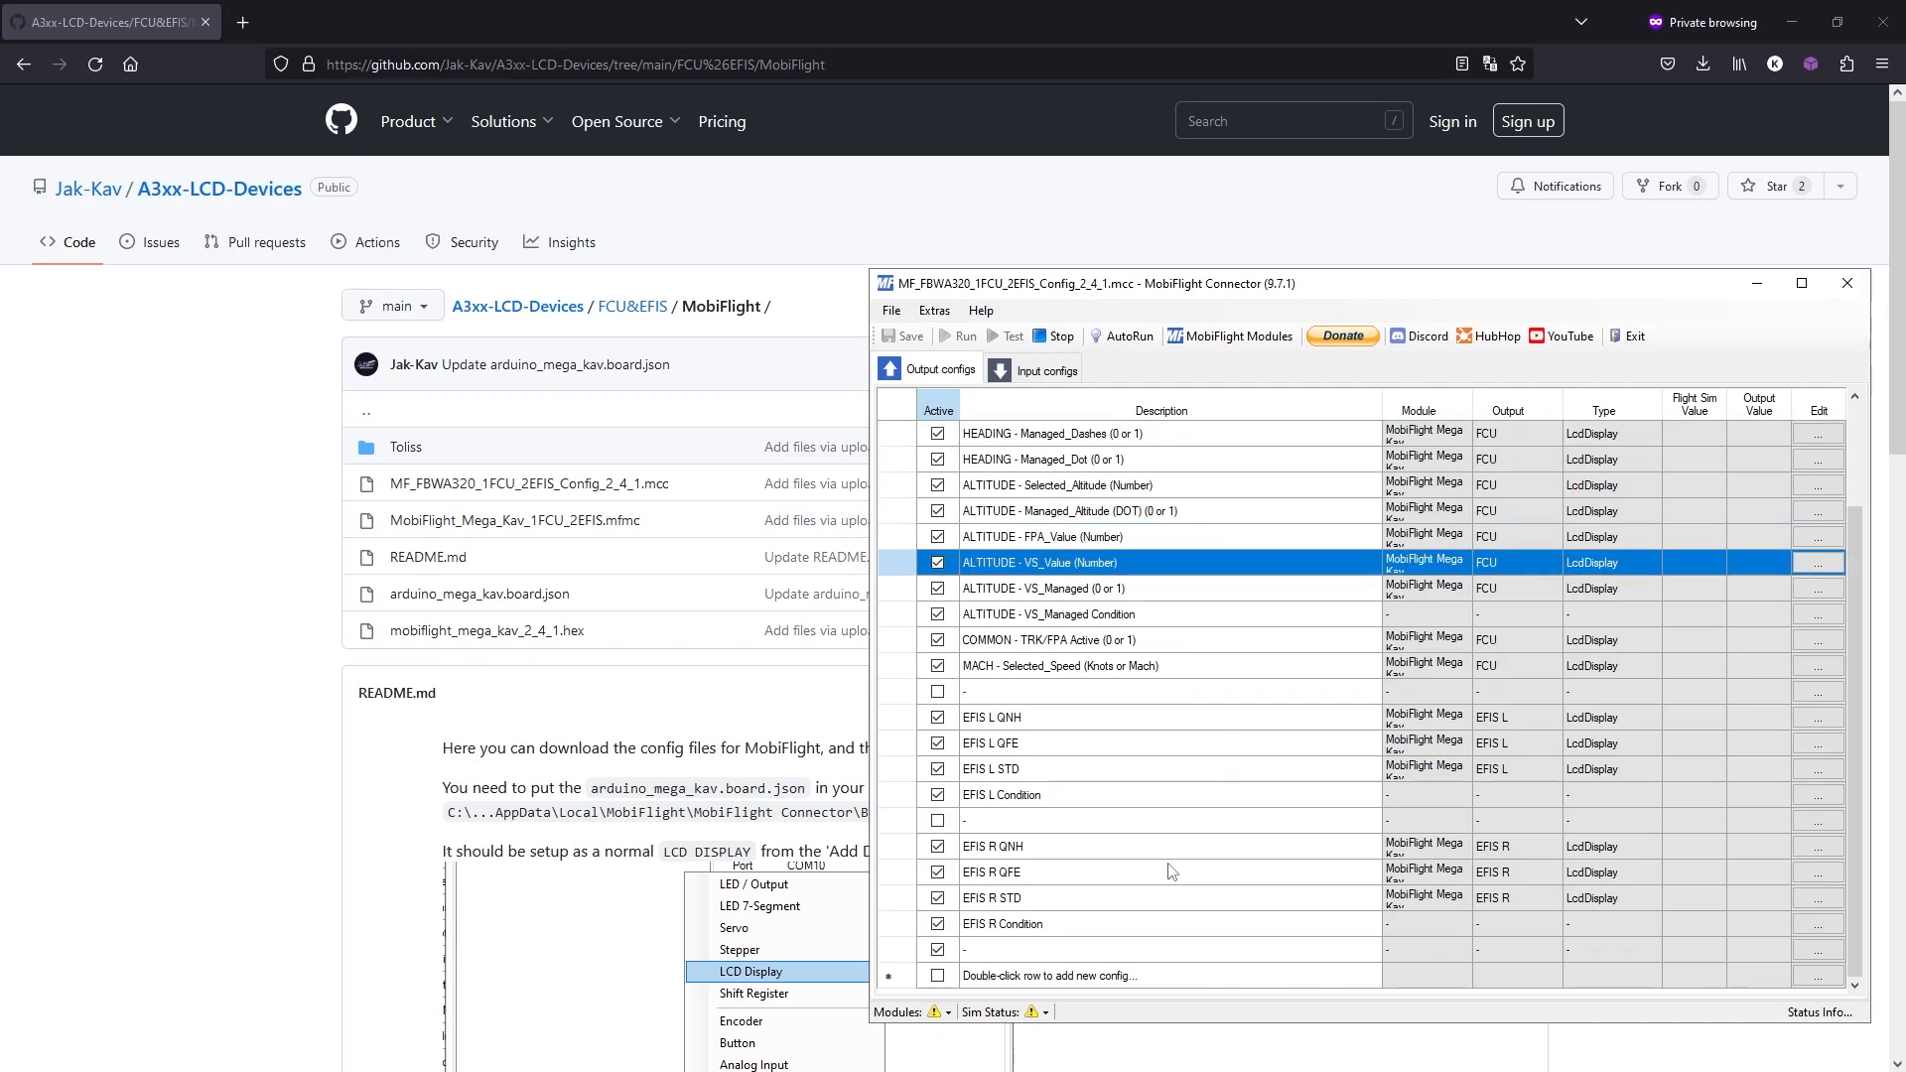
left_click(1055, 339)
scroll(1267, 680, "up", 2)
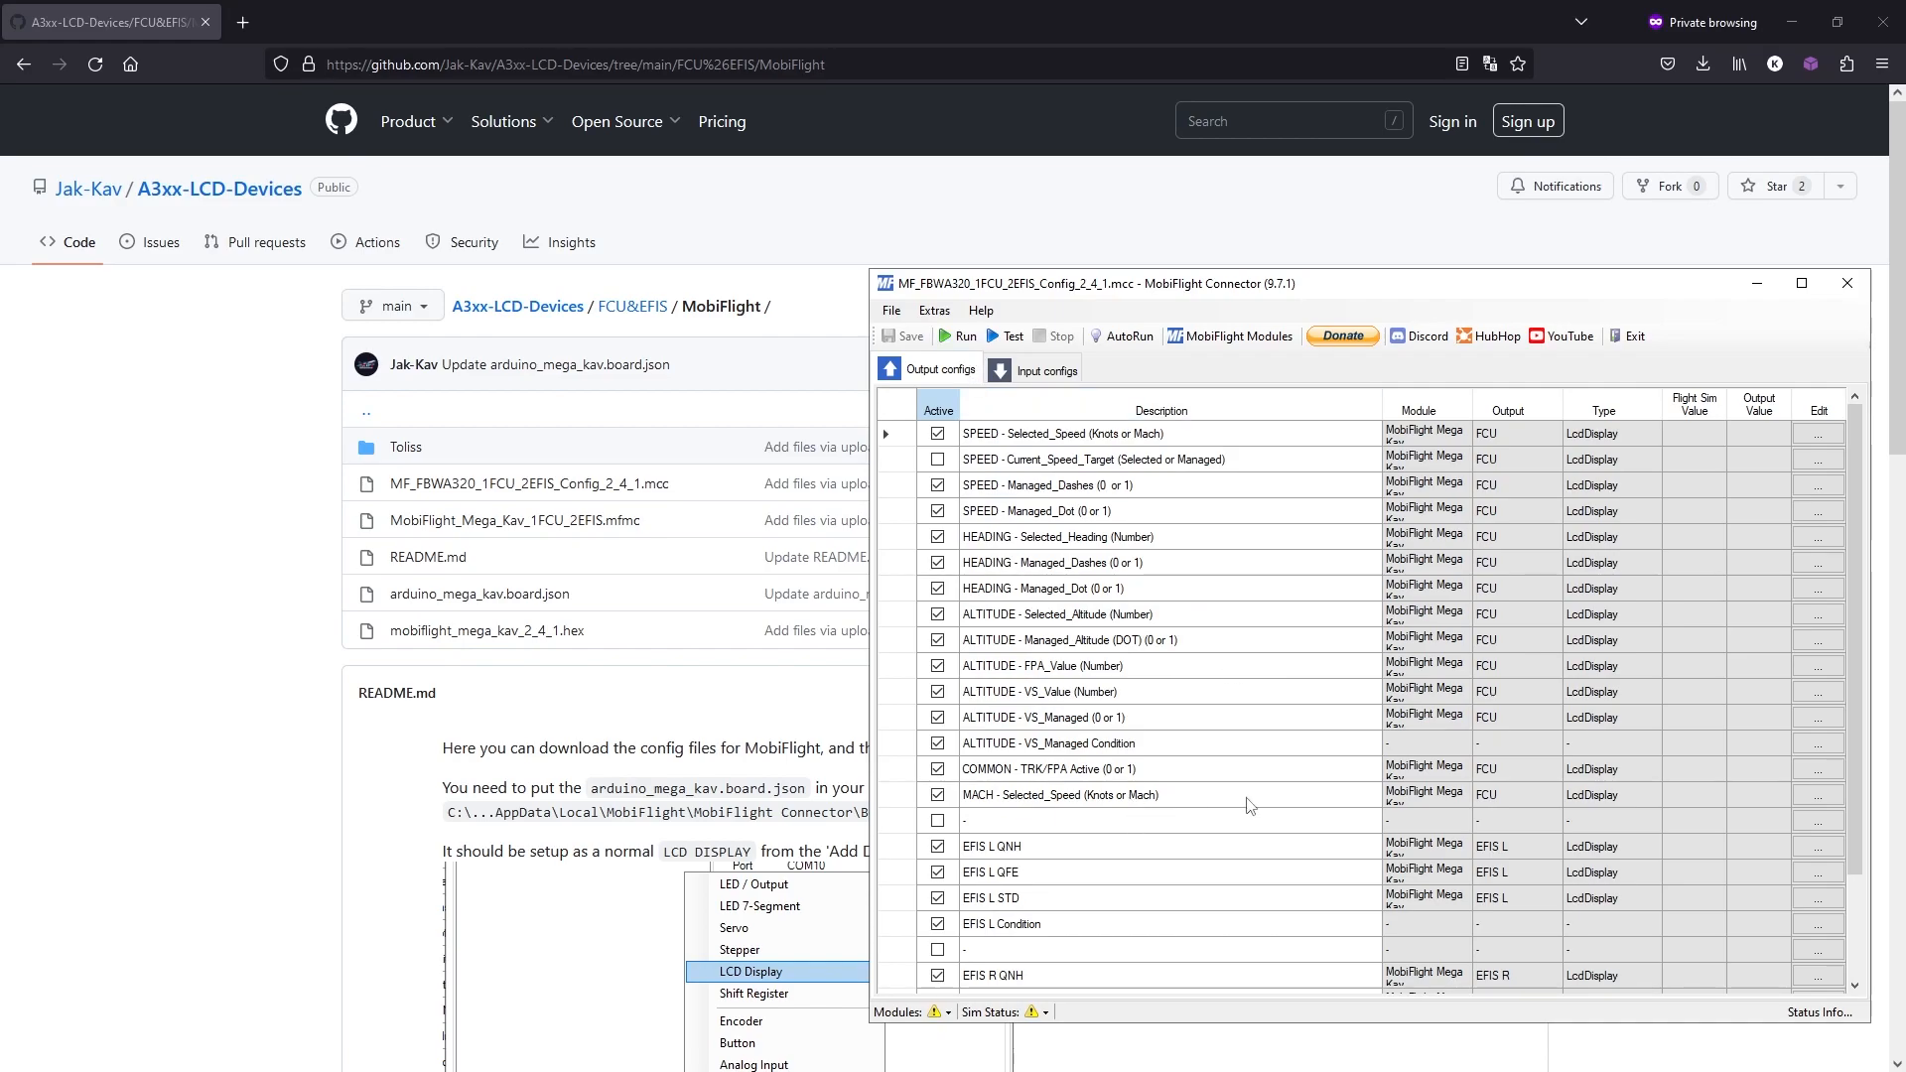
Step: Compare the FCU and EFIS output configurations with the devices defined on the MobiFlight Mega Kav module
scroll(1256, 773, "down", 2)
scroll(1256, 773, "up", 2)
left_click(1231, 337)
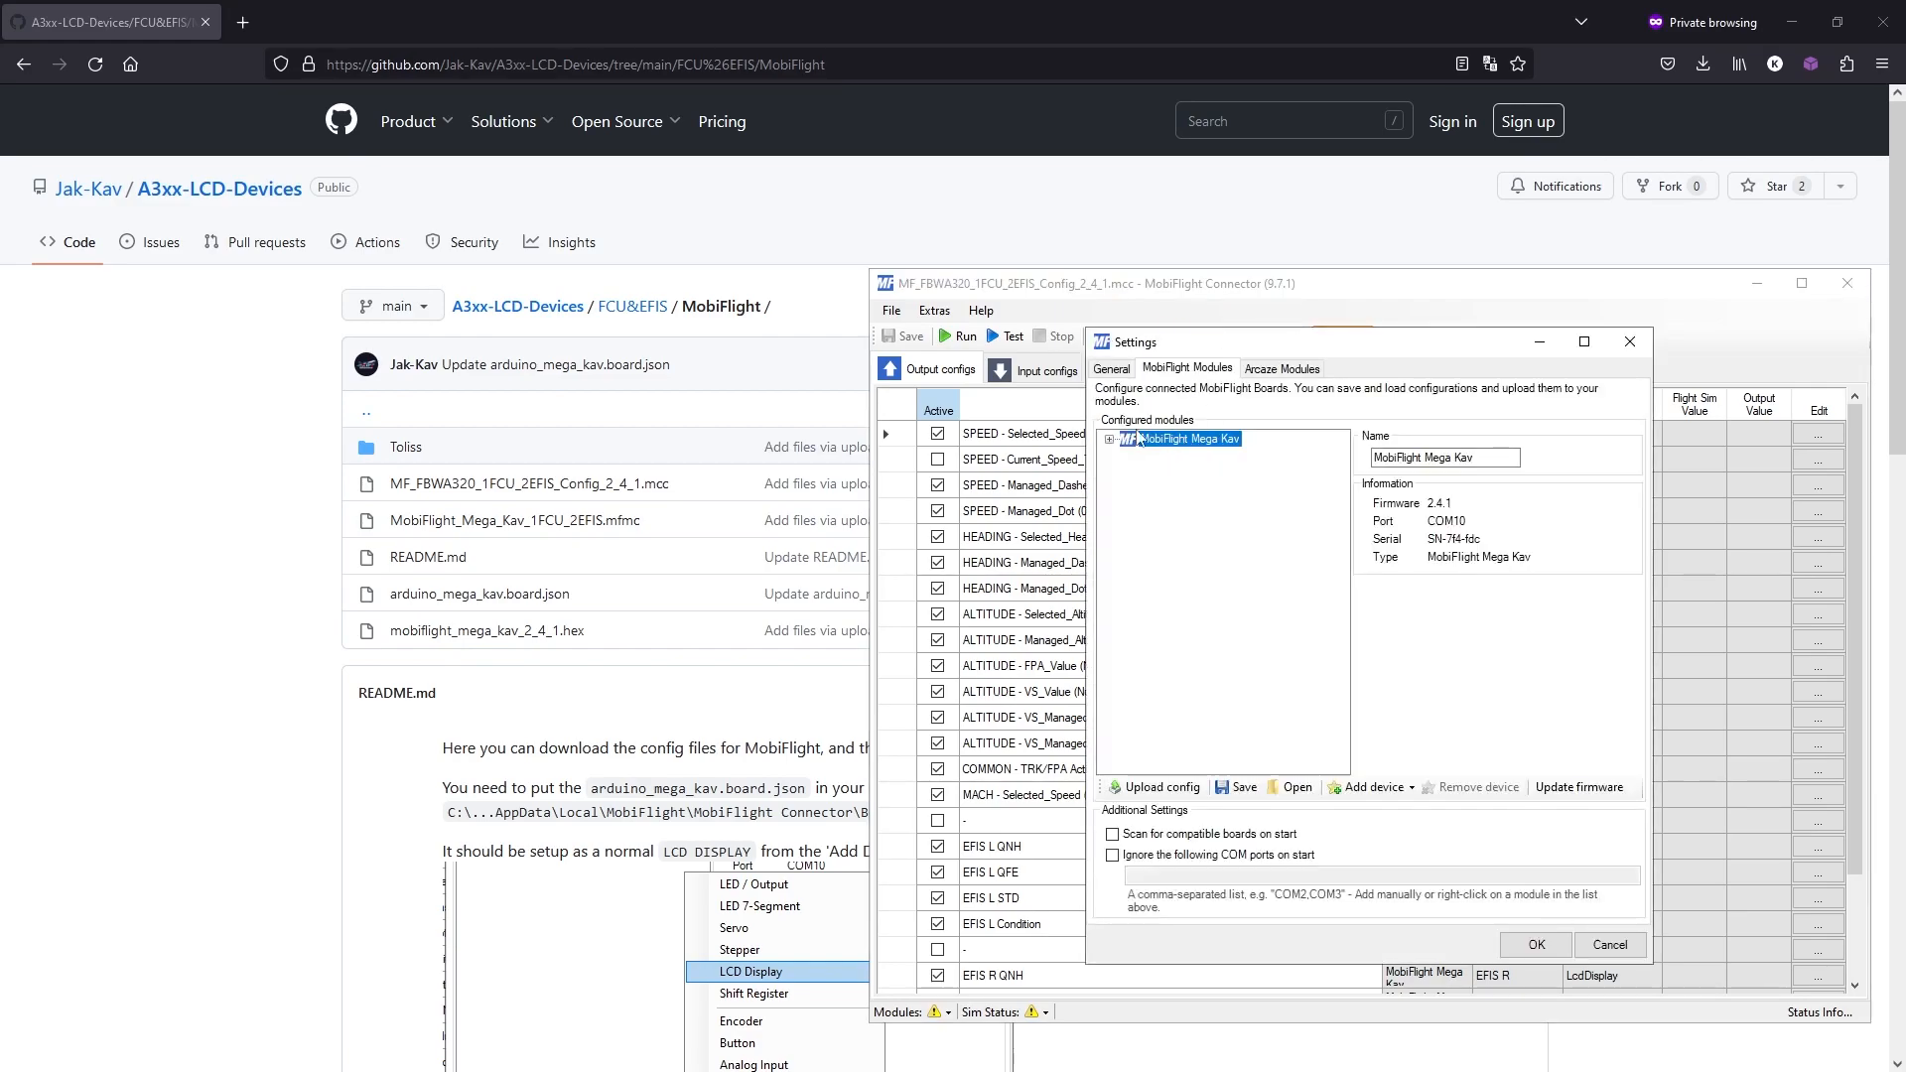
left_click(1109, 440)
left_click(1610, 946)
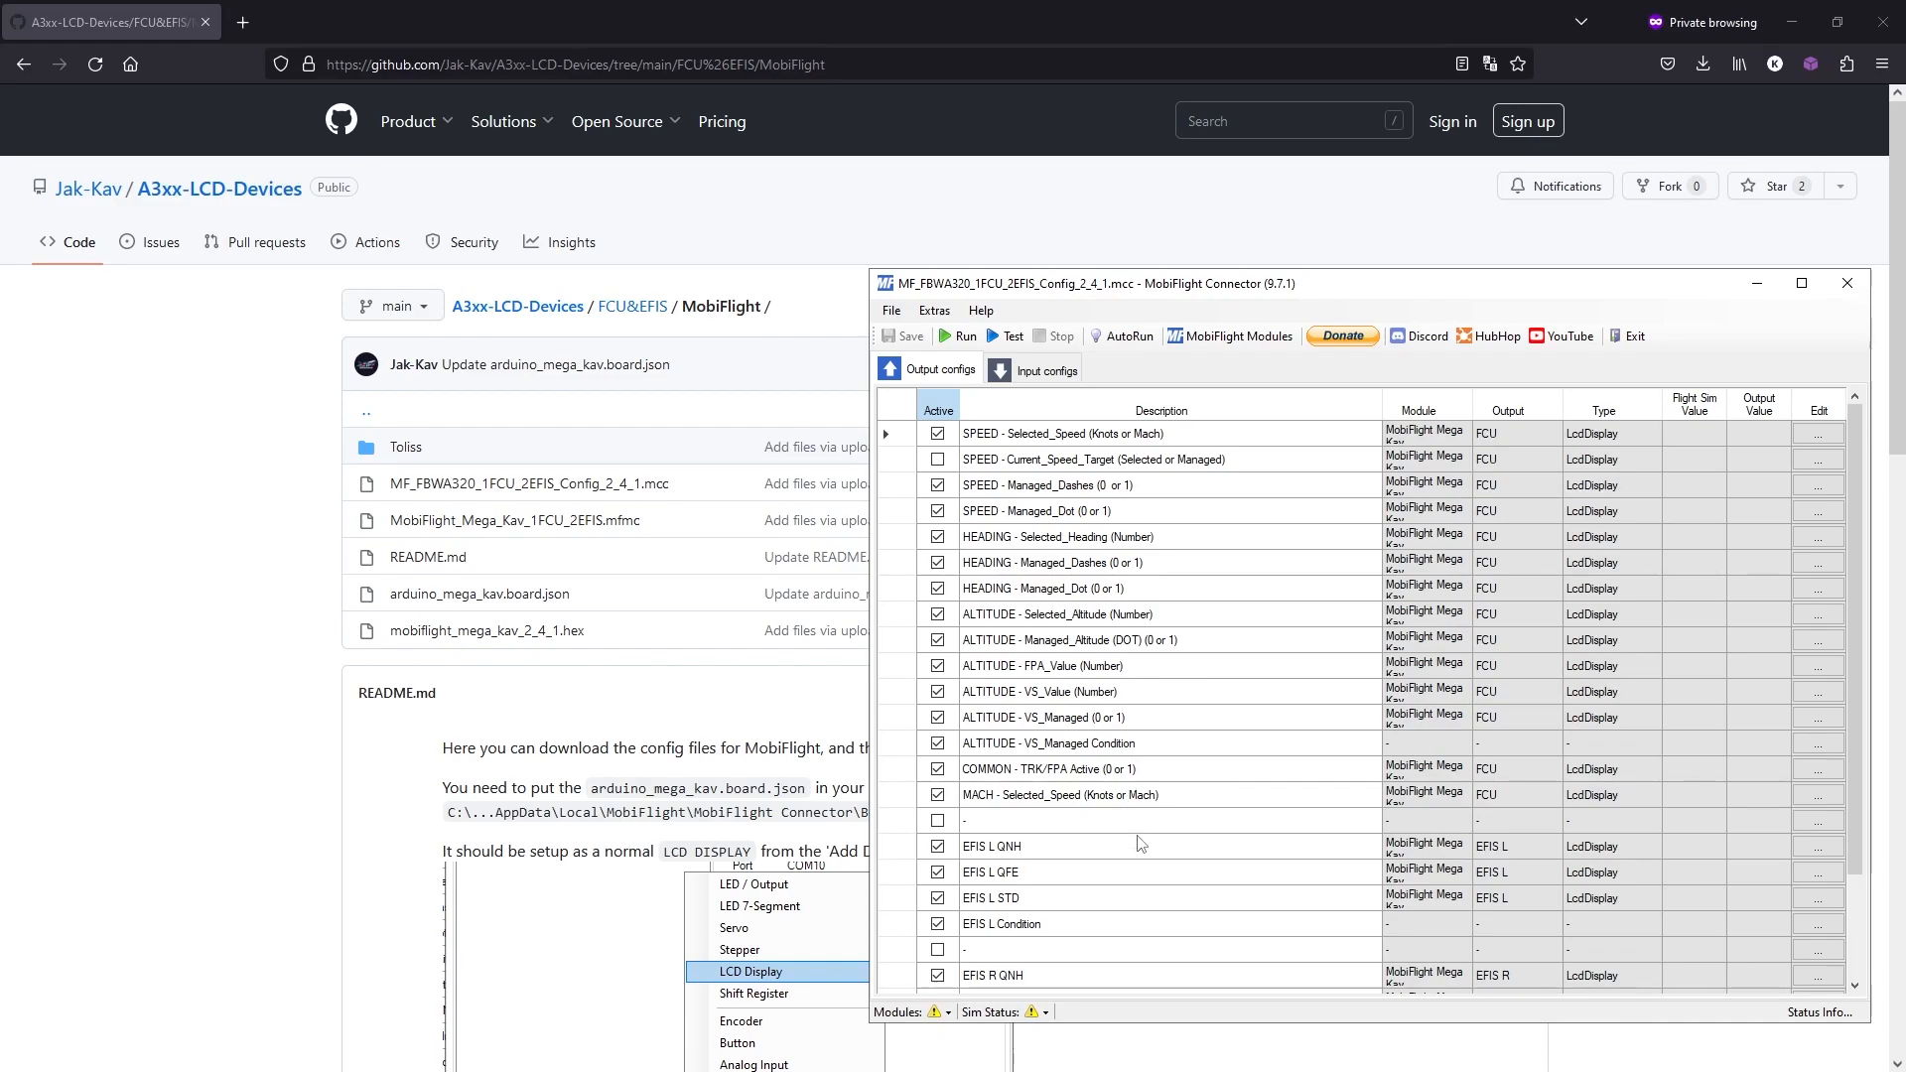
scroll(1140, 844, "down", 1)
scroll(1140, 844, "down", 1)
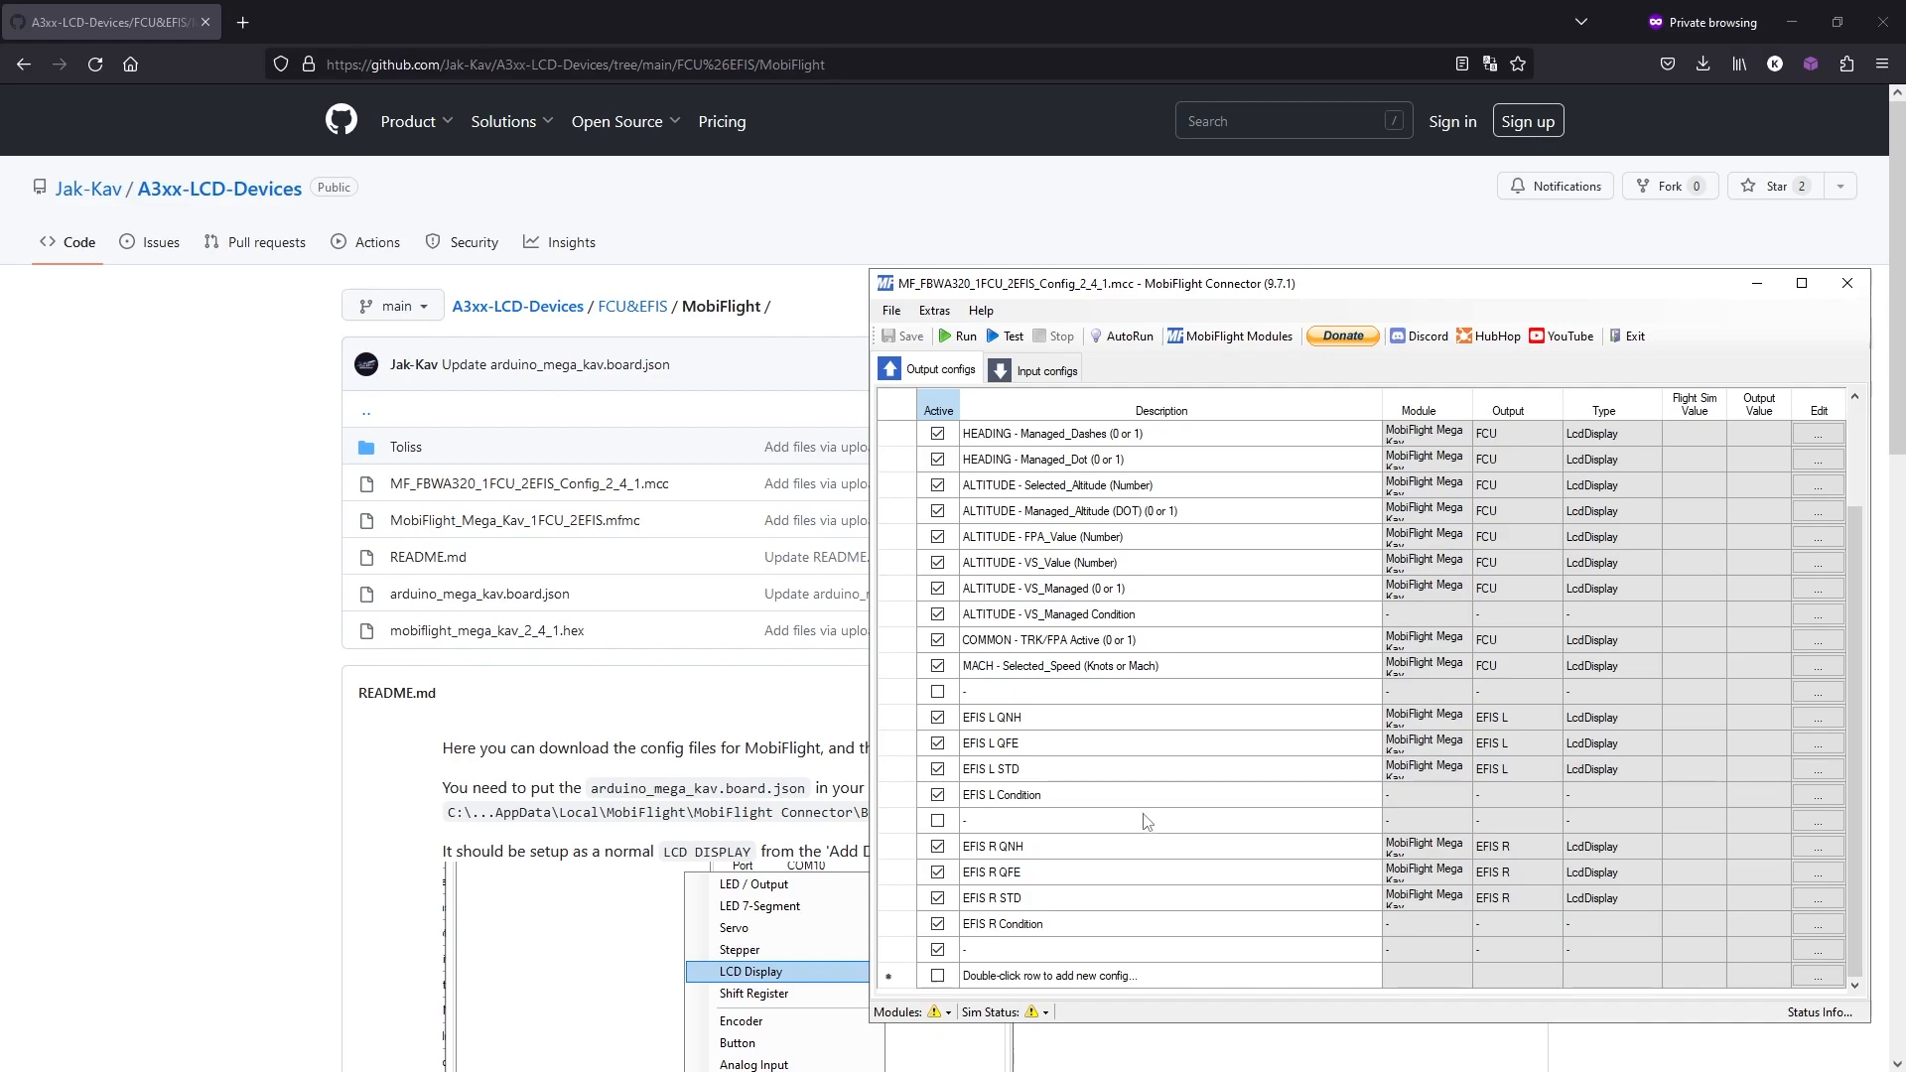
scroll(1092, 743, "up", 2)
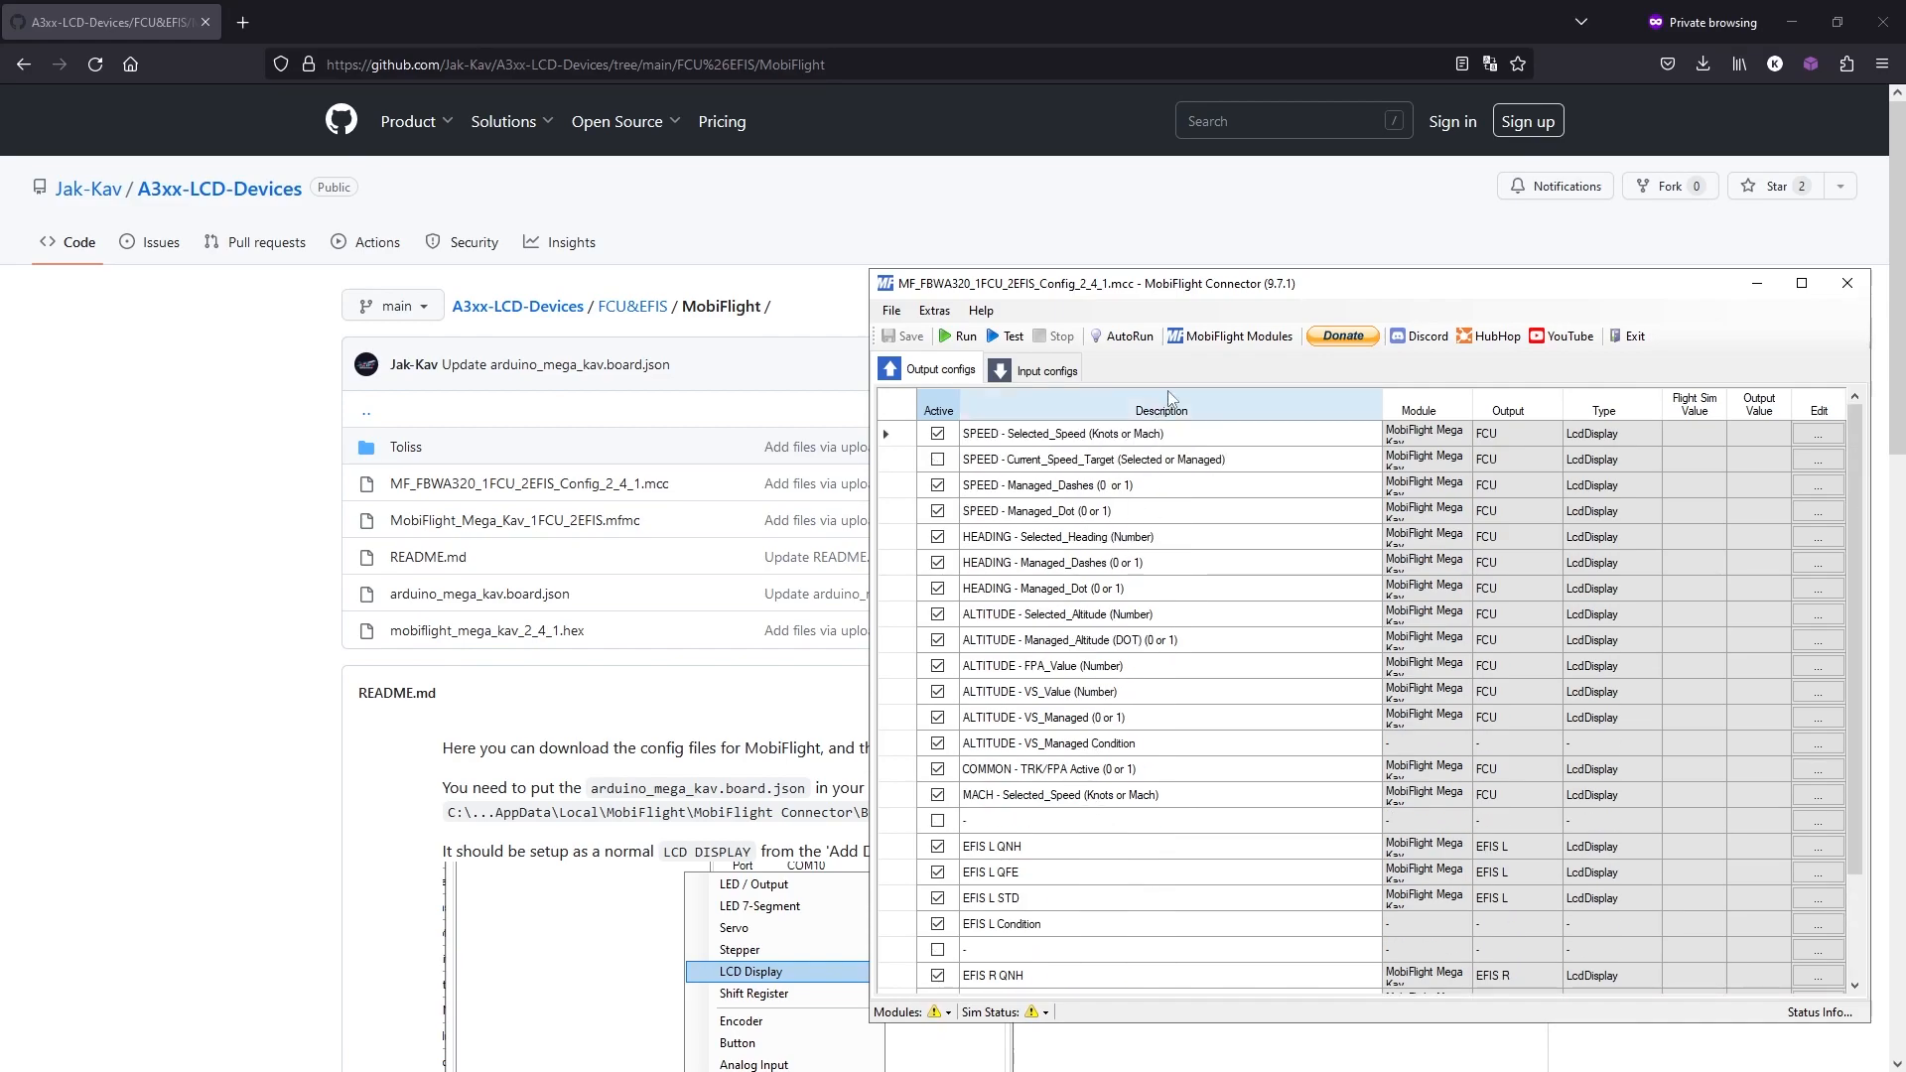
Step: Examine the display settings of the module's FCU, EFIS L and EFIS R devices and leave the settings without changes
left_click(1229, 336)
left_click(1109, 439)
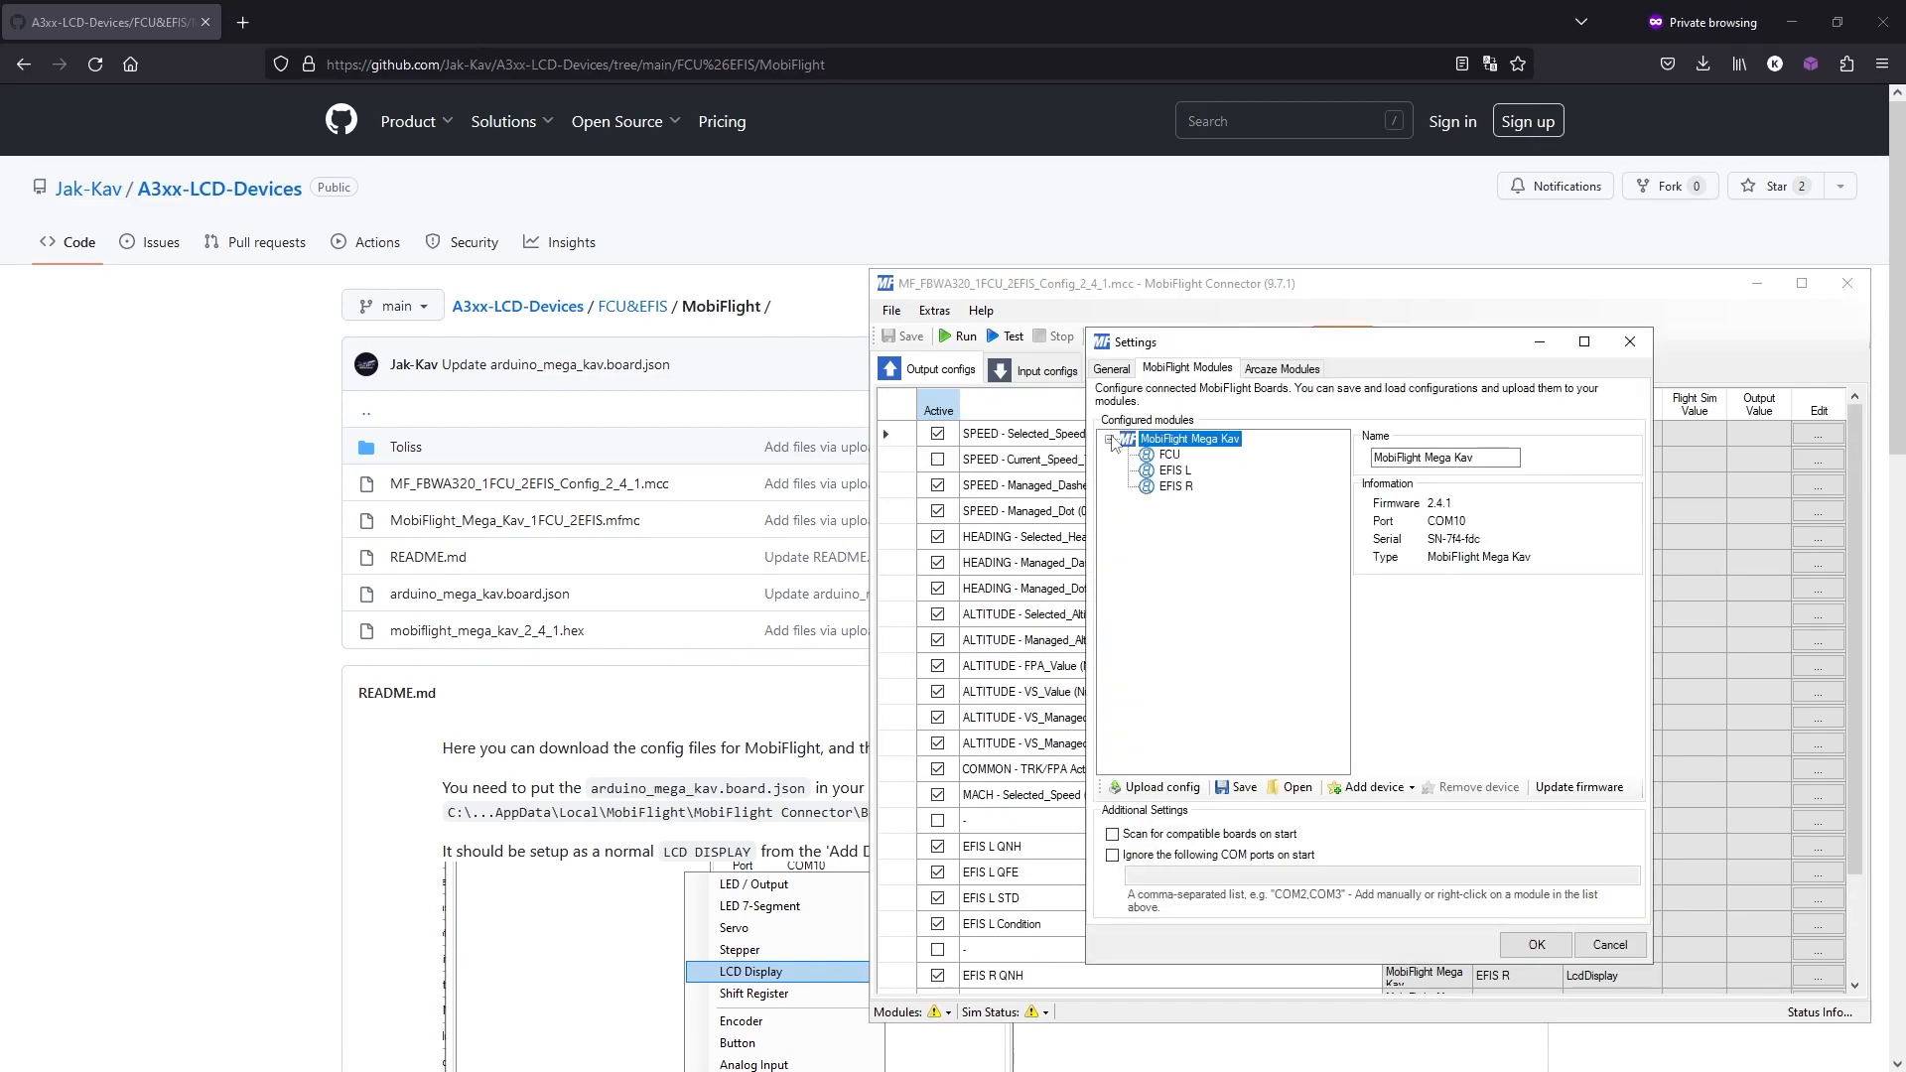
left_click(1172, 457)
left_click(1175, 471)
left_click(1176, 487)
left_click(1170, 457)
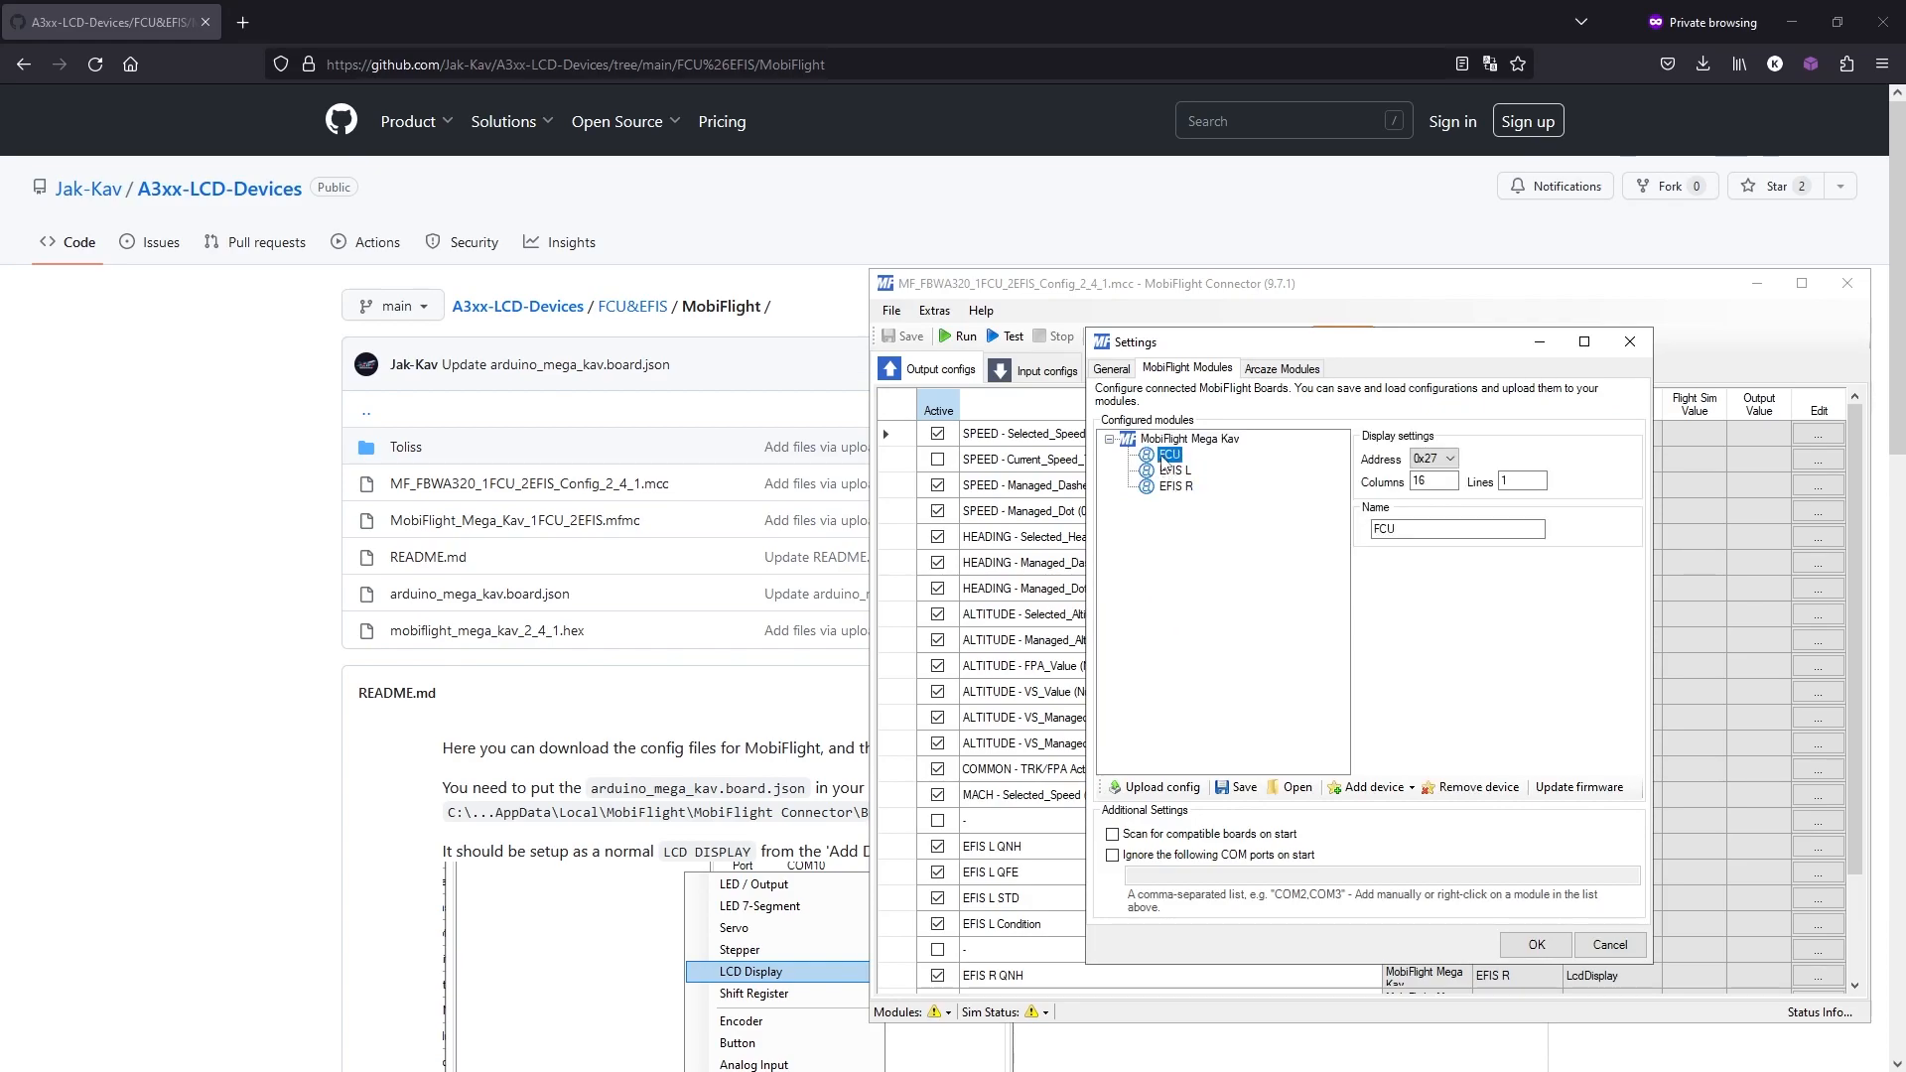
left_click(1176, 472)
left_click(1178, 487)
left_click(1171, 456)
left_click(1178, 470)
left_click(1191, 491)
left_click(1610, 946)
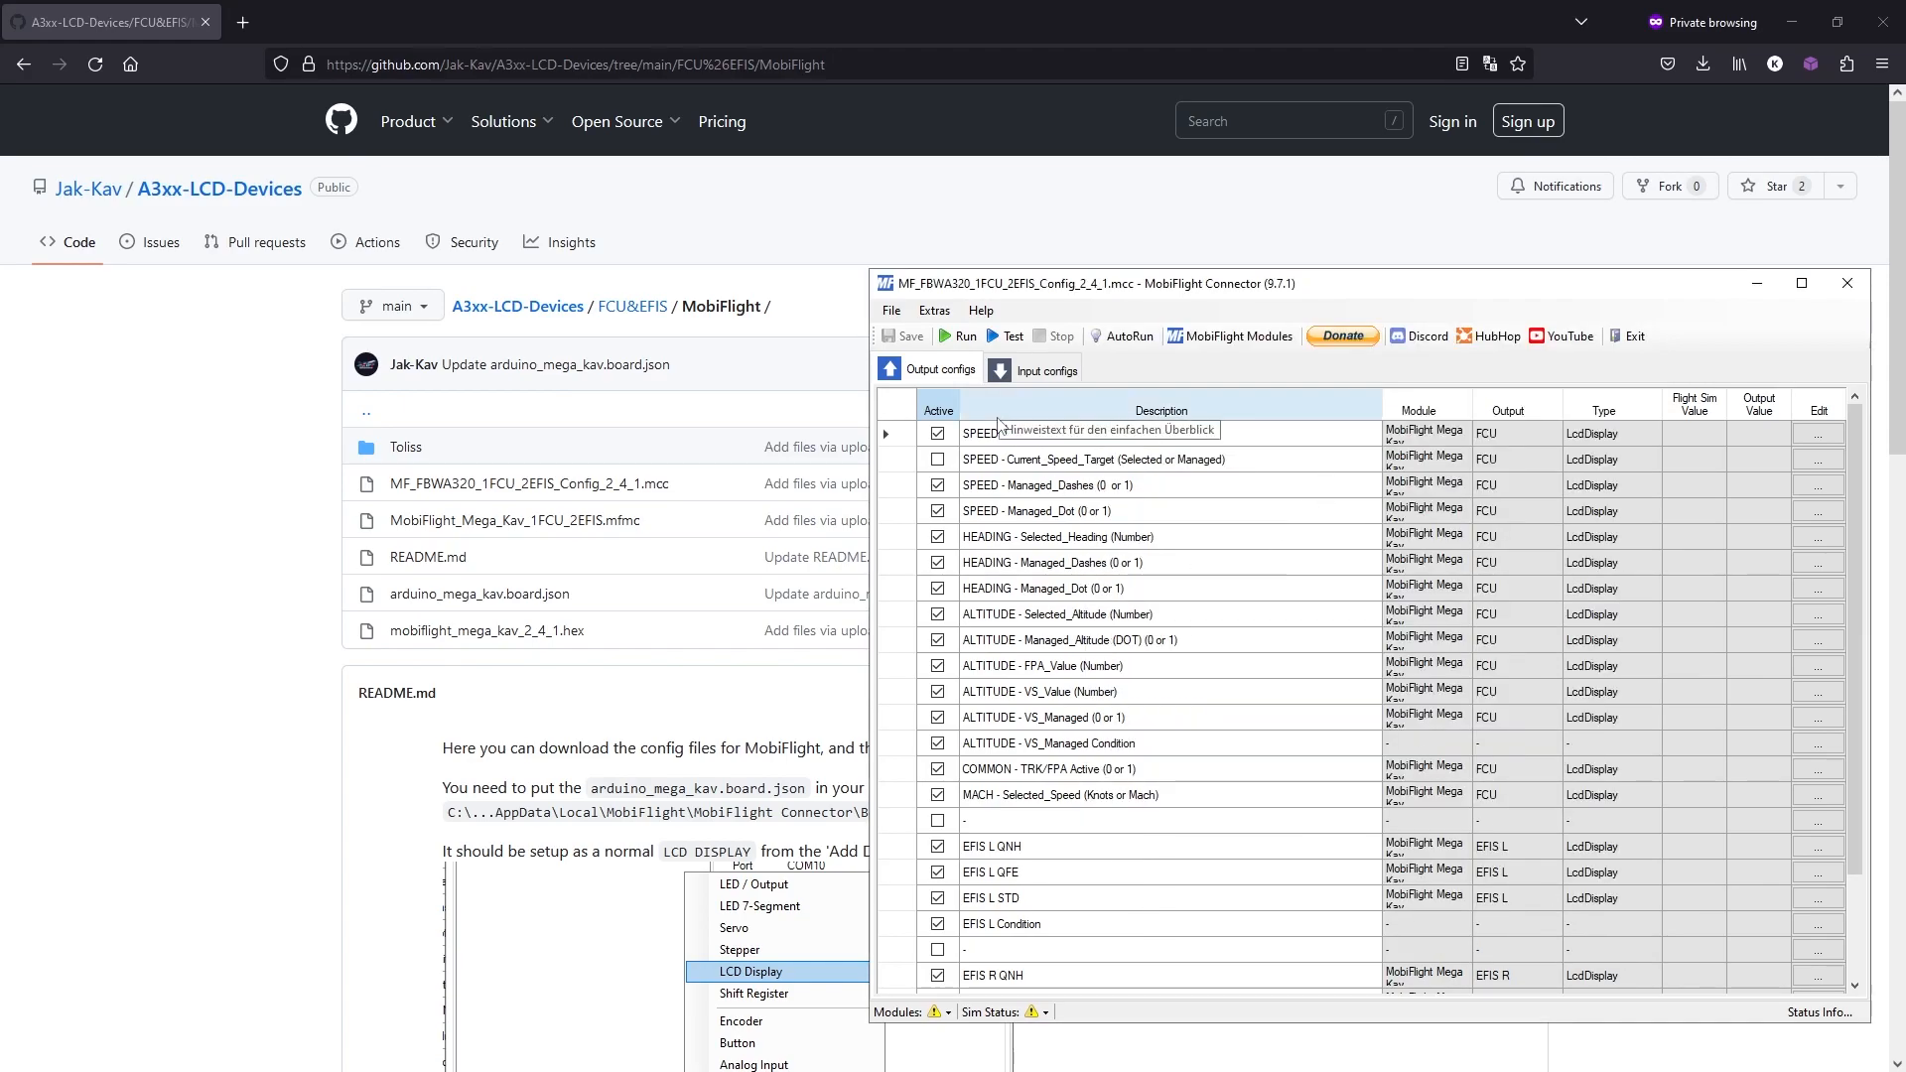
Step: Recheck the full output configuration list and the MobiFlight Mega Kav module's device list and firmware information
scroll(1105, 794, "down", 2)
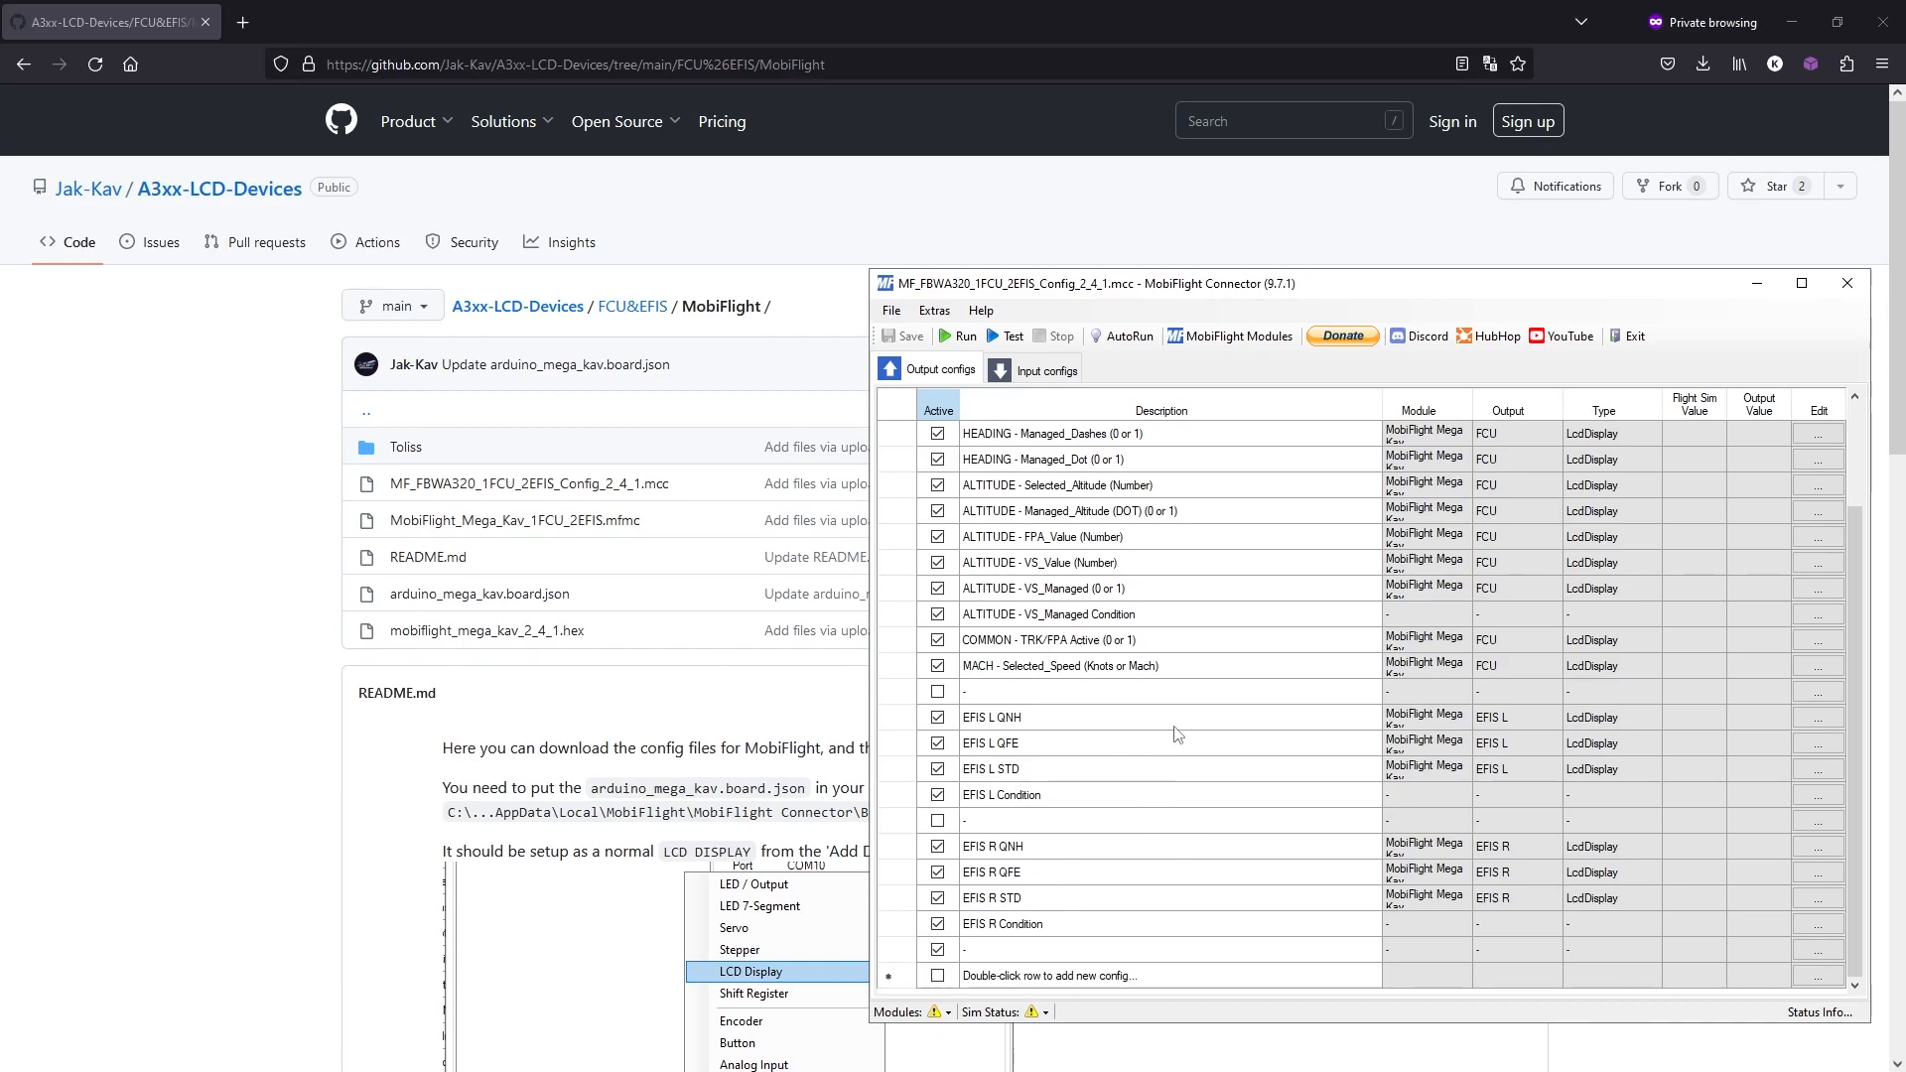
scroll(1292, 785, "up", 2)
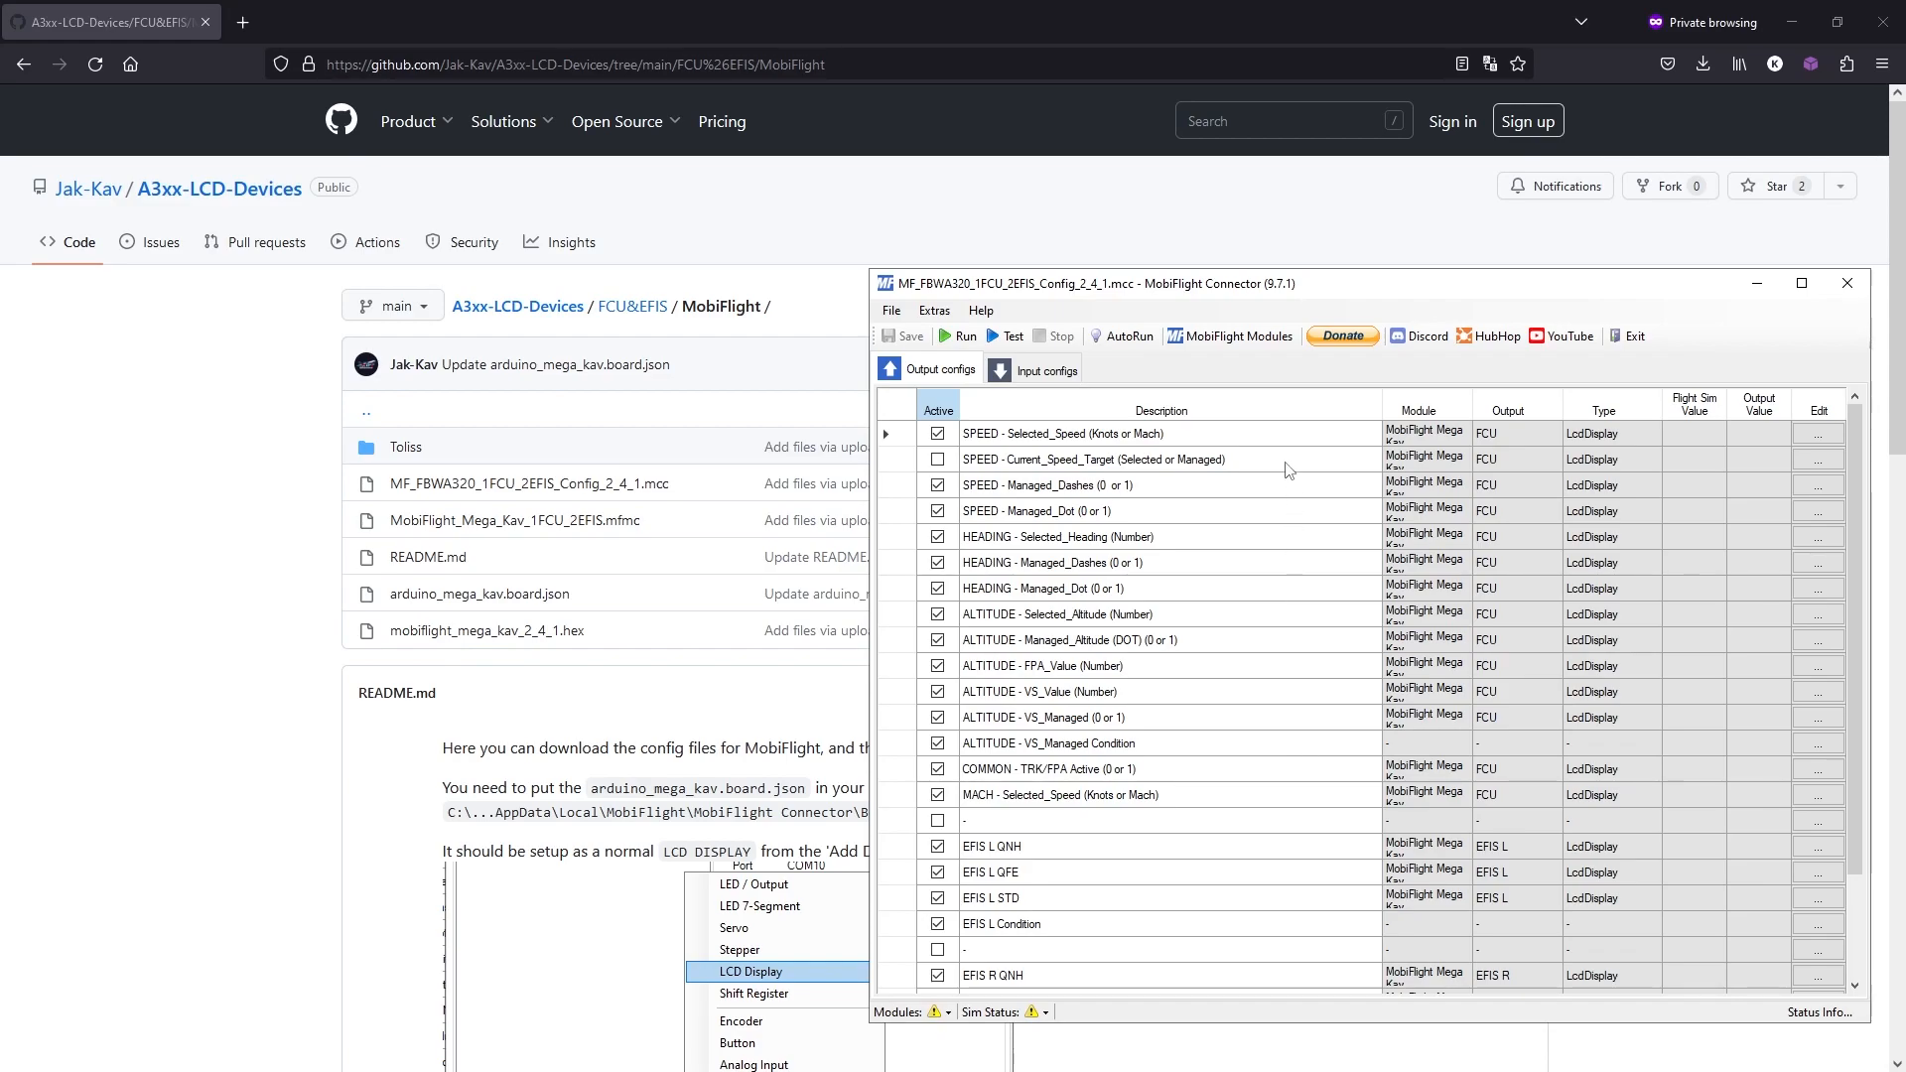
left_click(1231, 335)
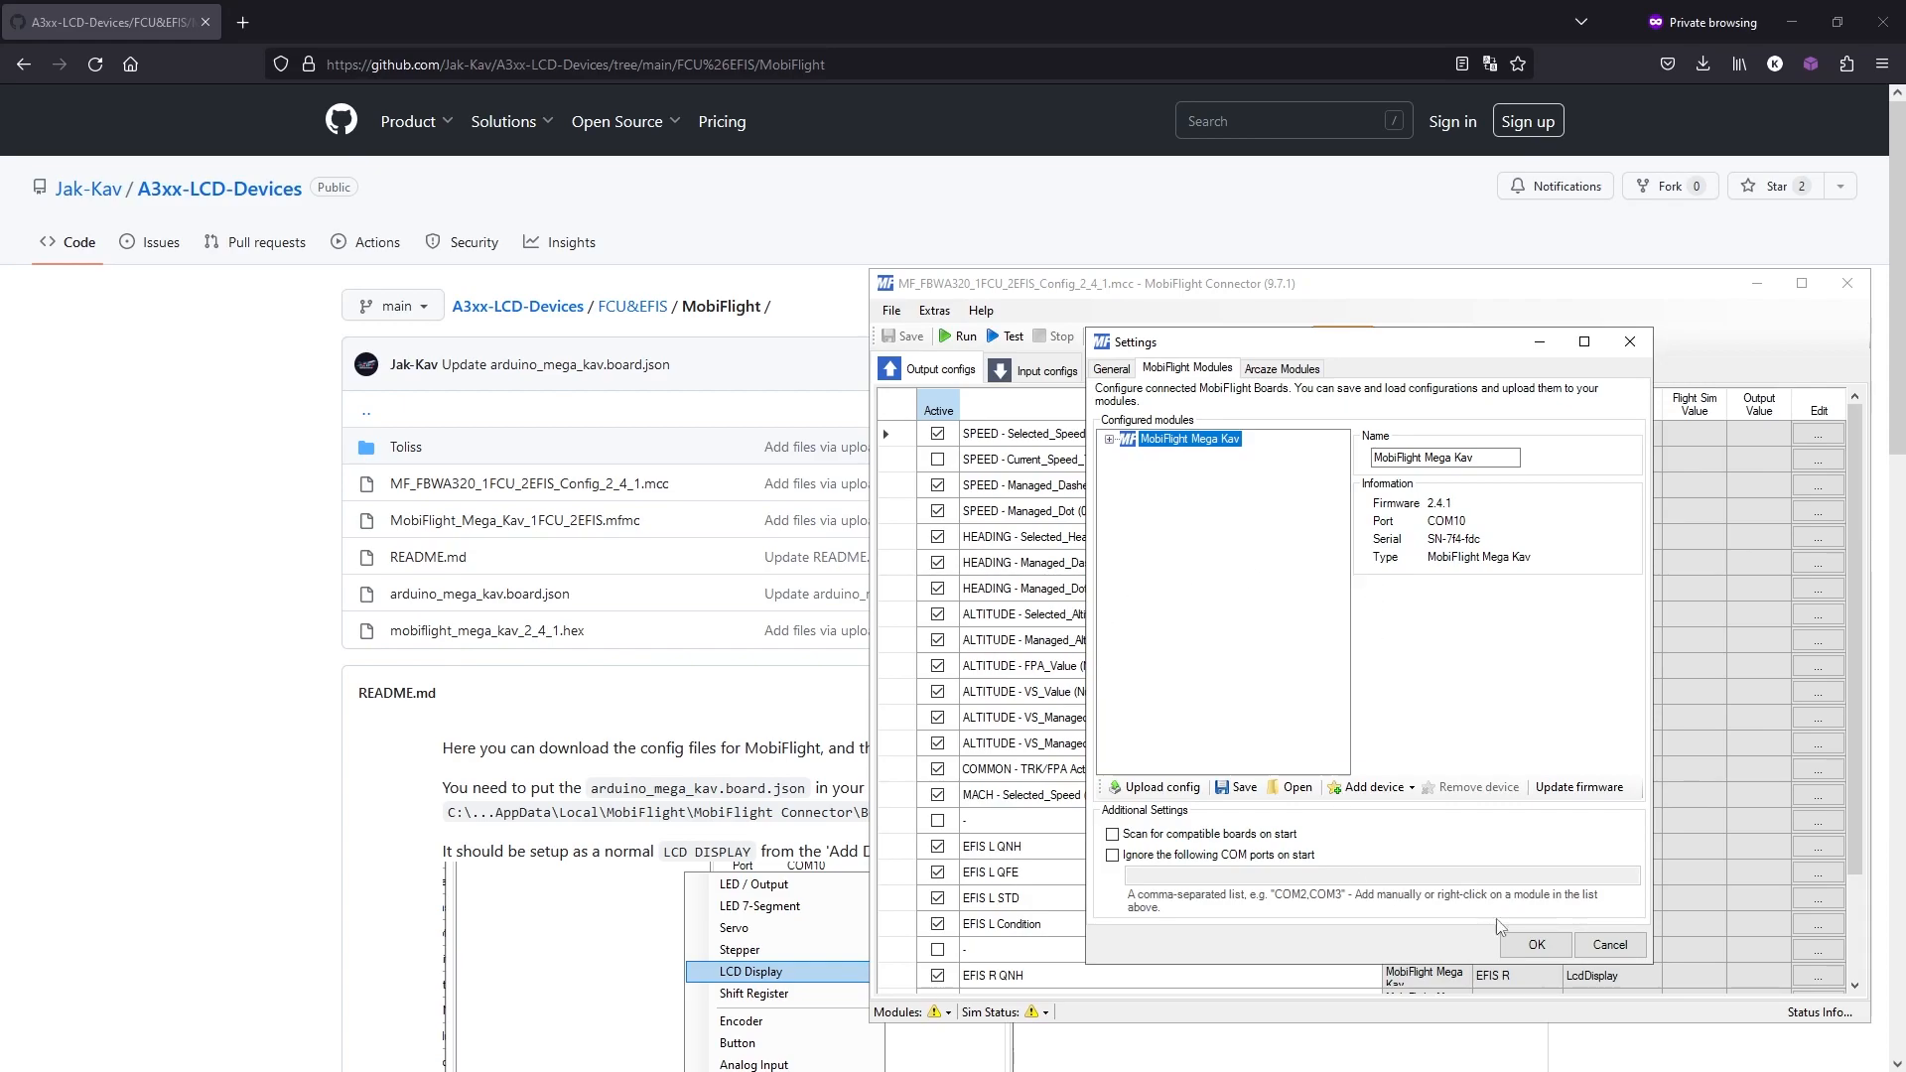
left_click(1109, 438)
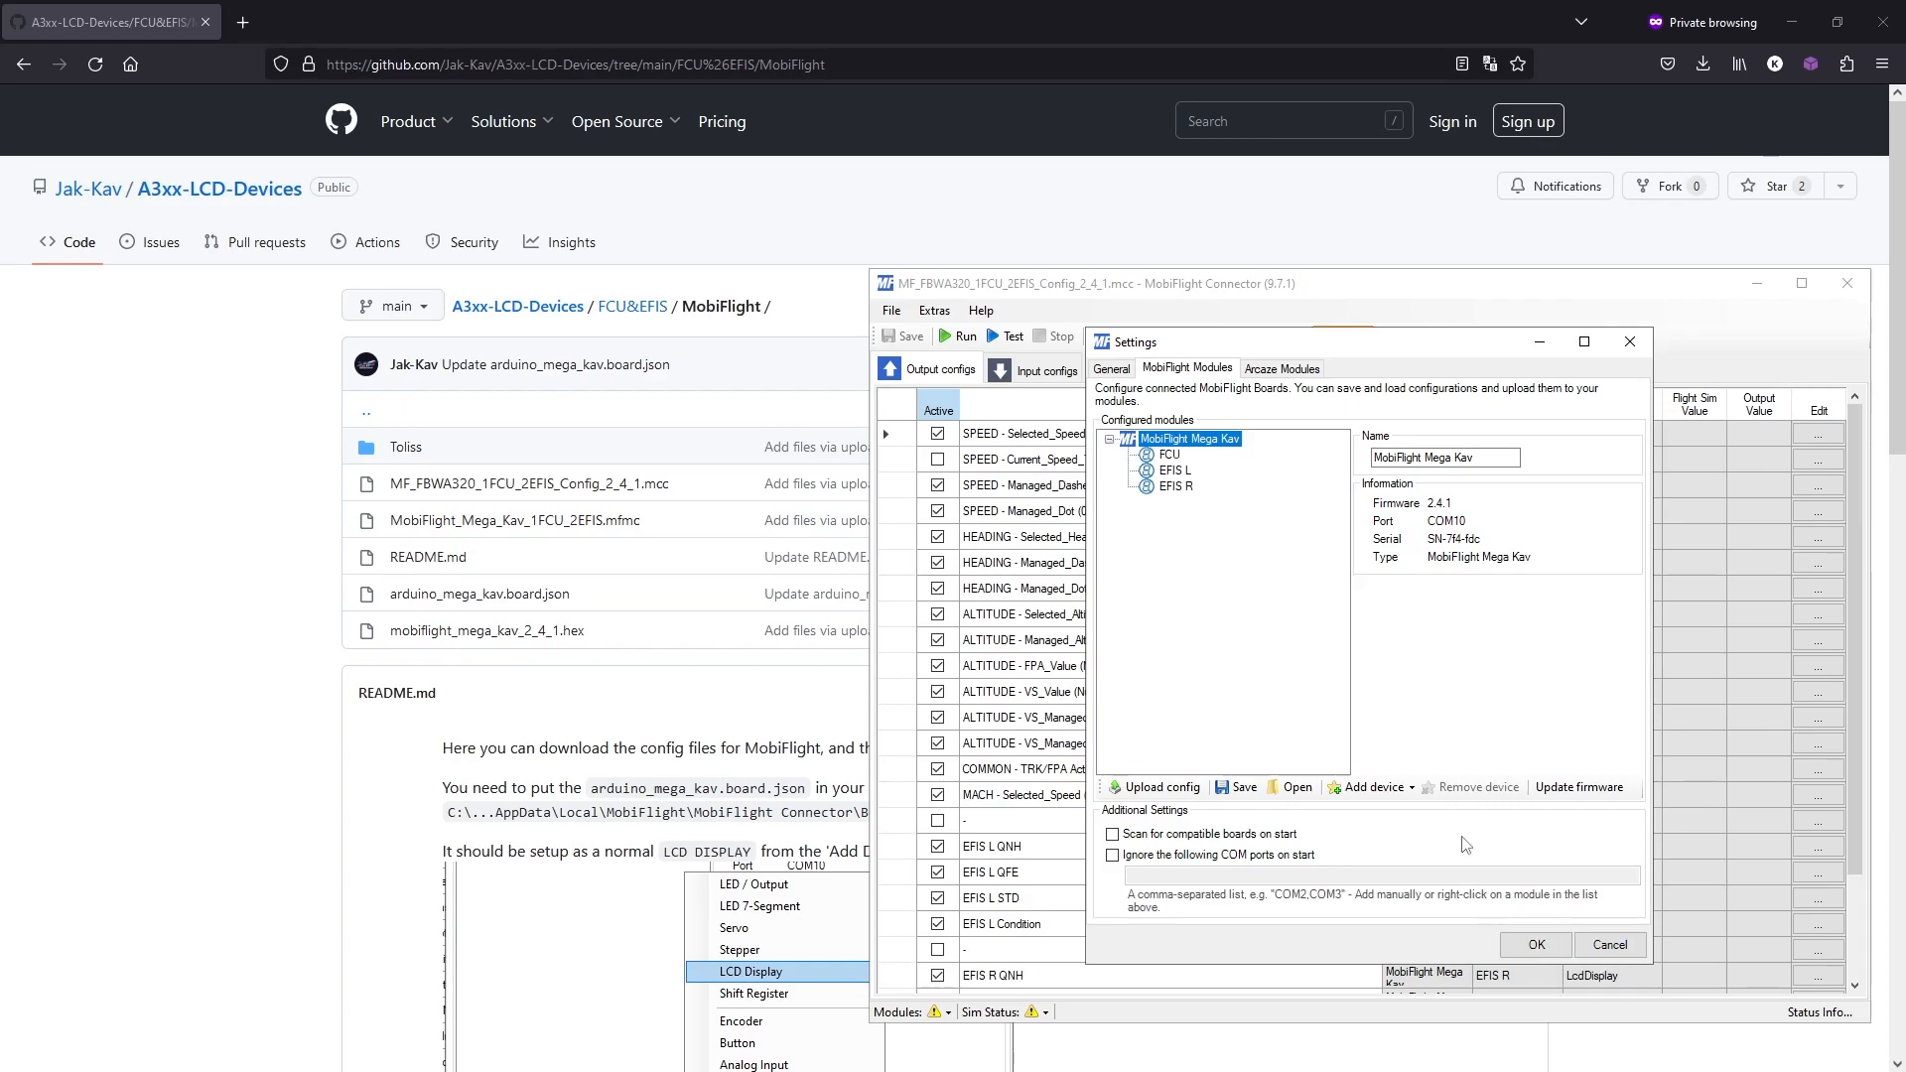
left_click(1608, 945)
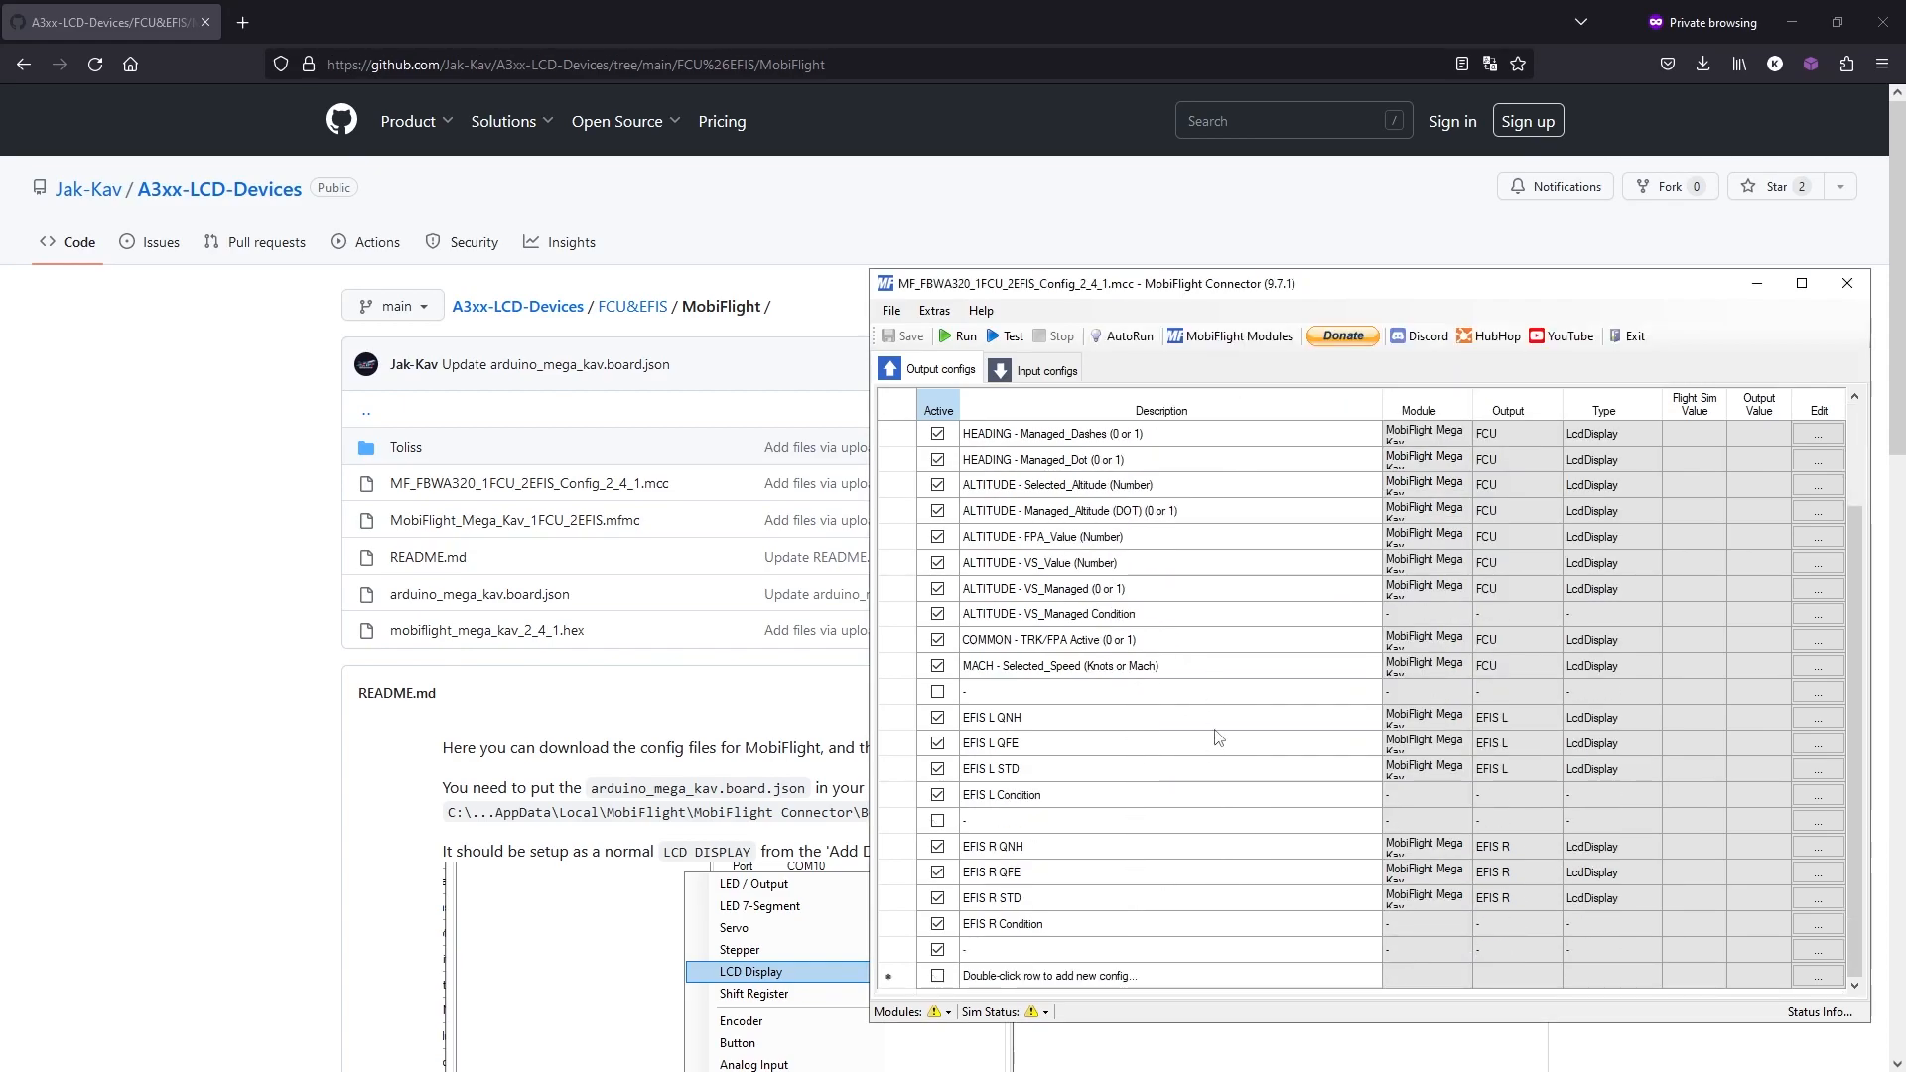
scroll(1219, 739, "up", 2)
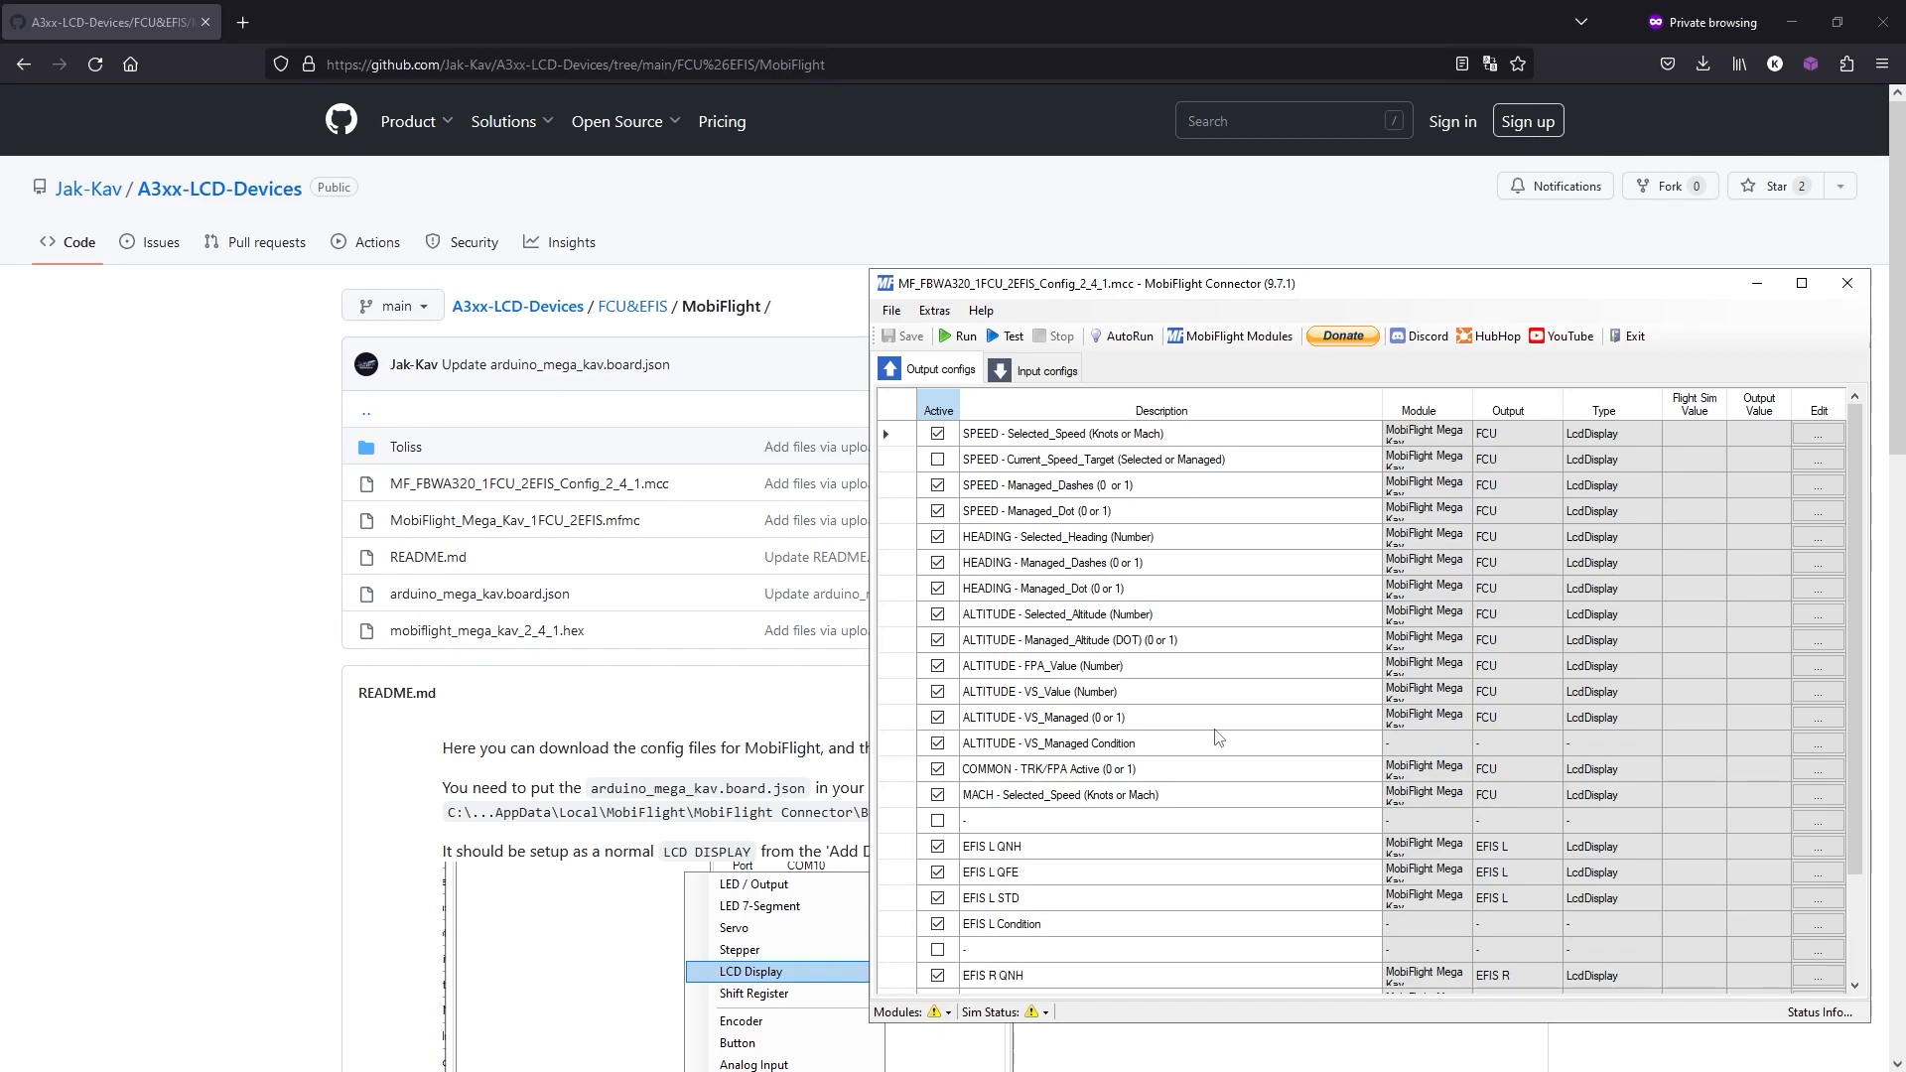
scroll(1219, 737, "down", 3)
scroll(1219, 738, "up", 3)
left_click(1231, 336)
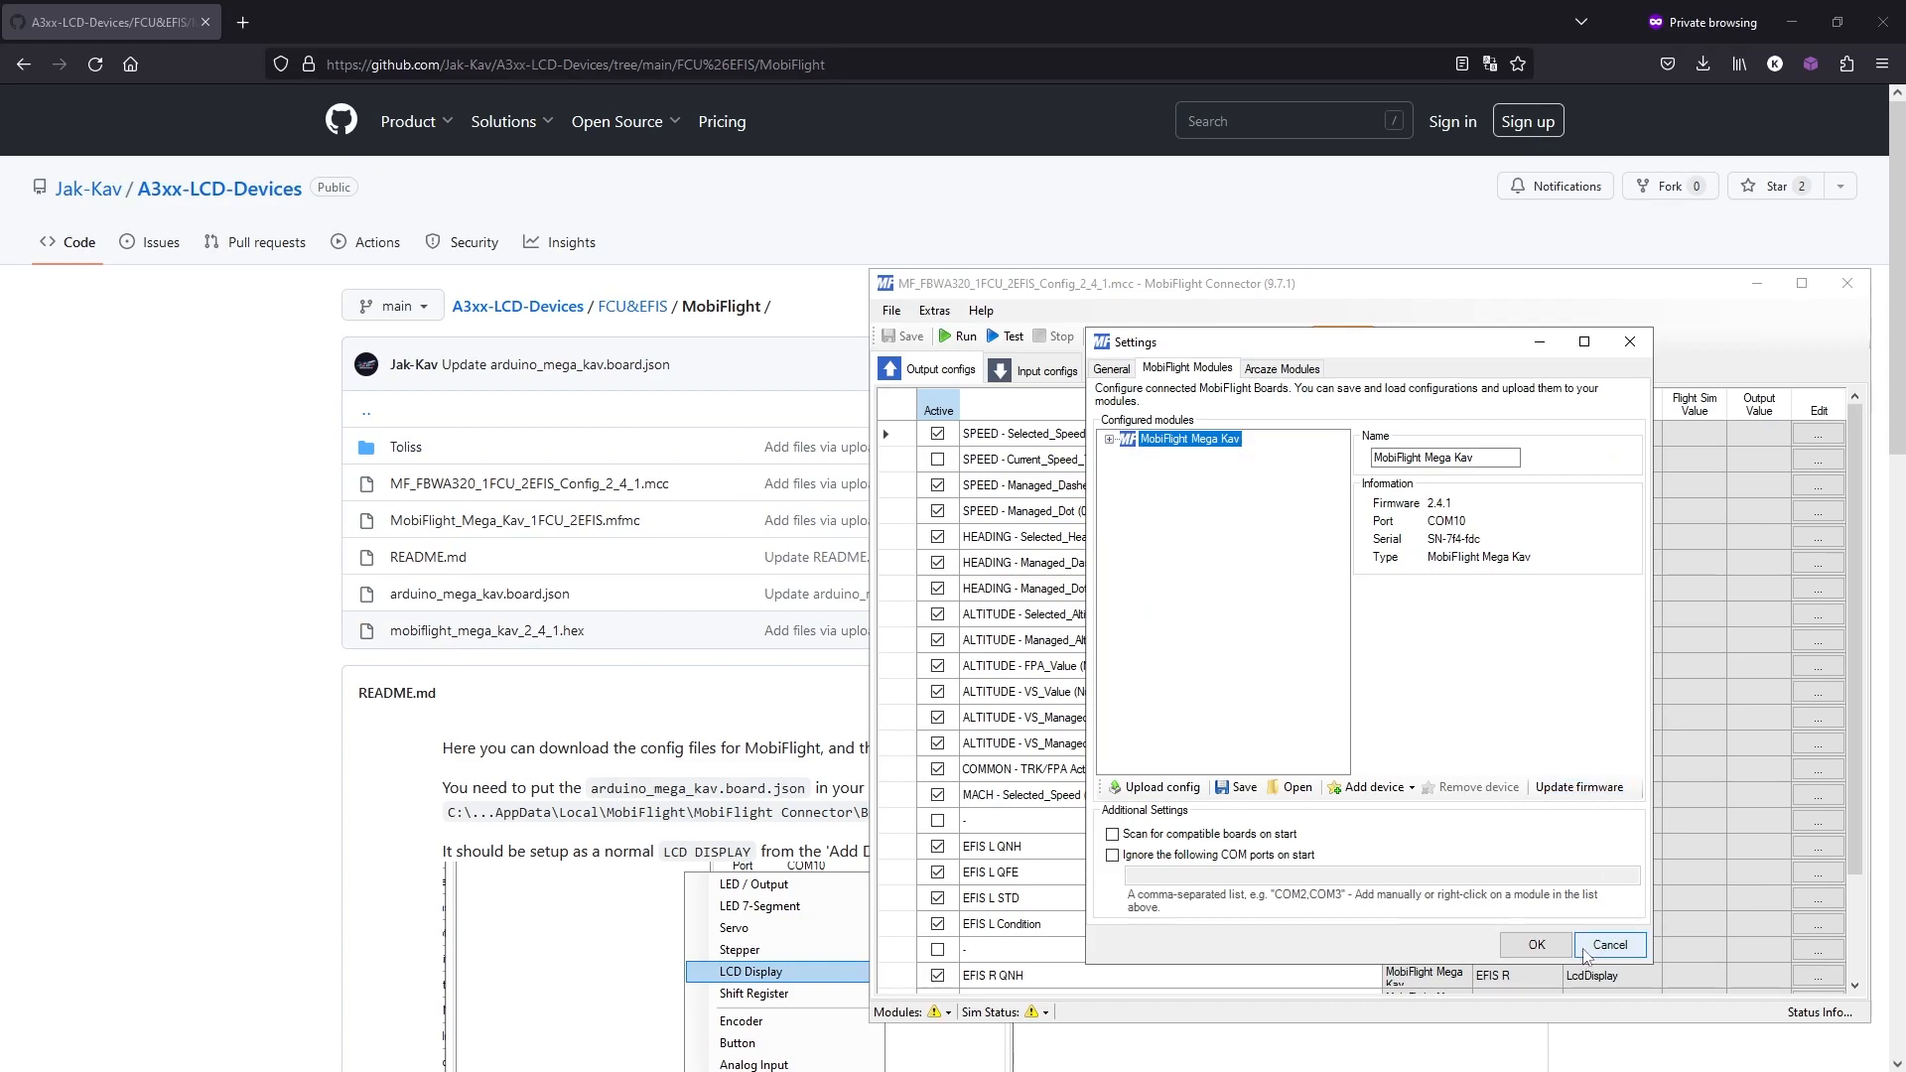
left_click(1535, 945)
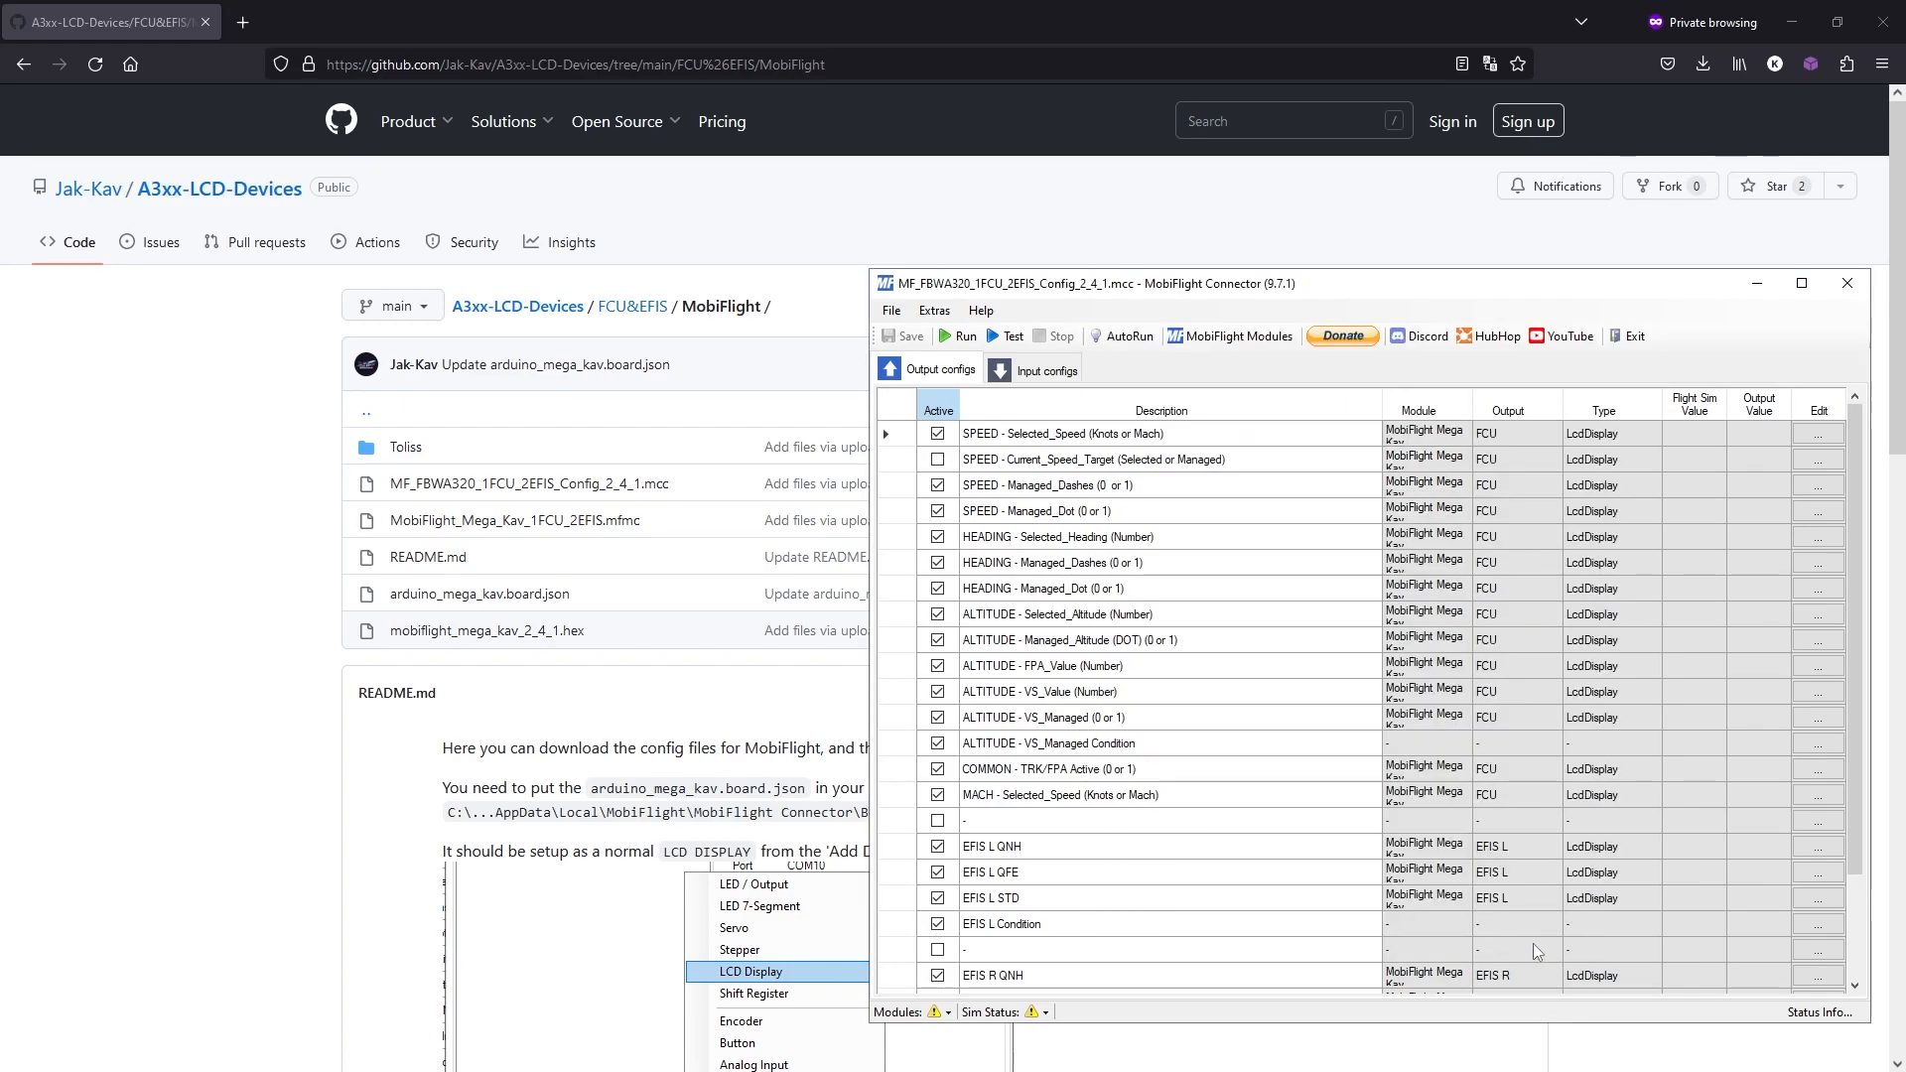